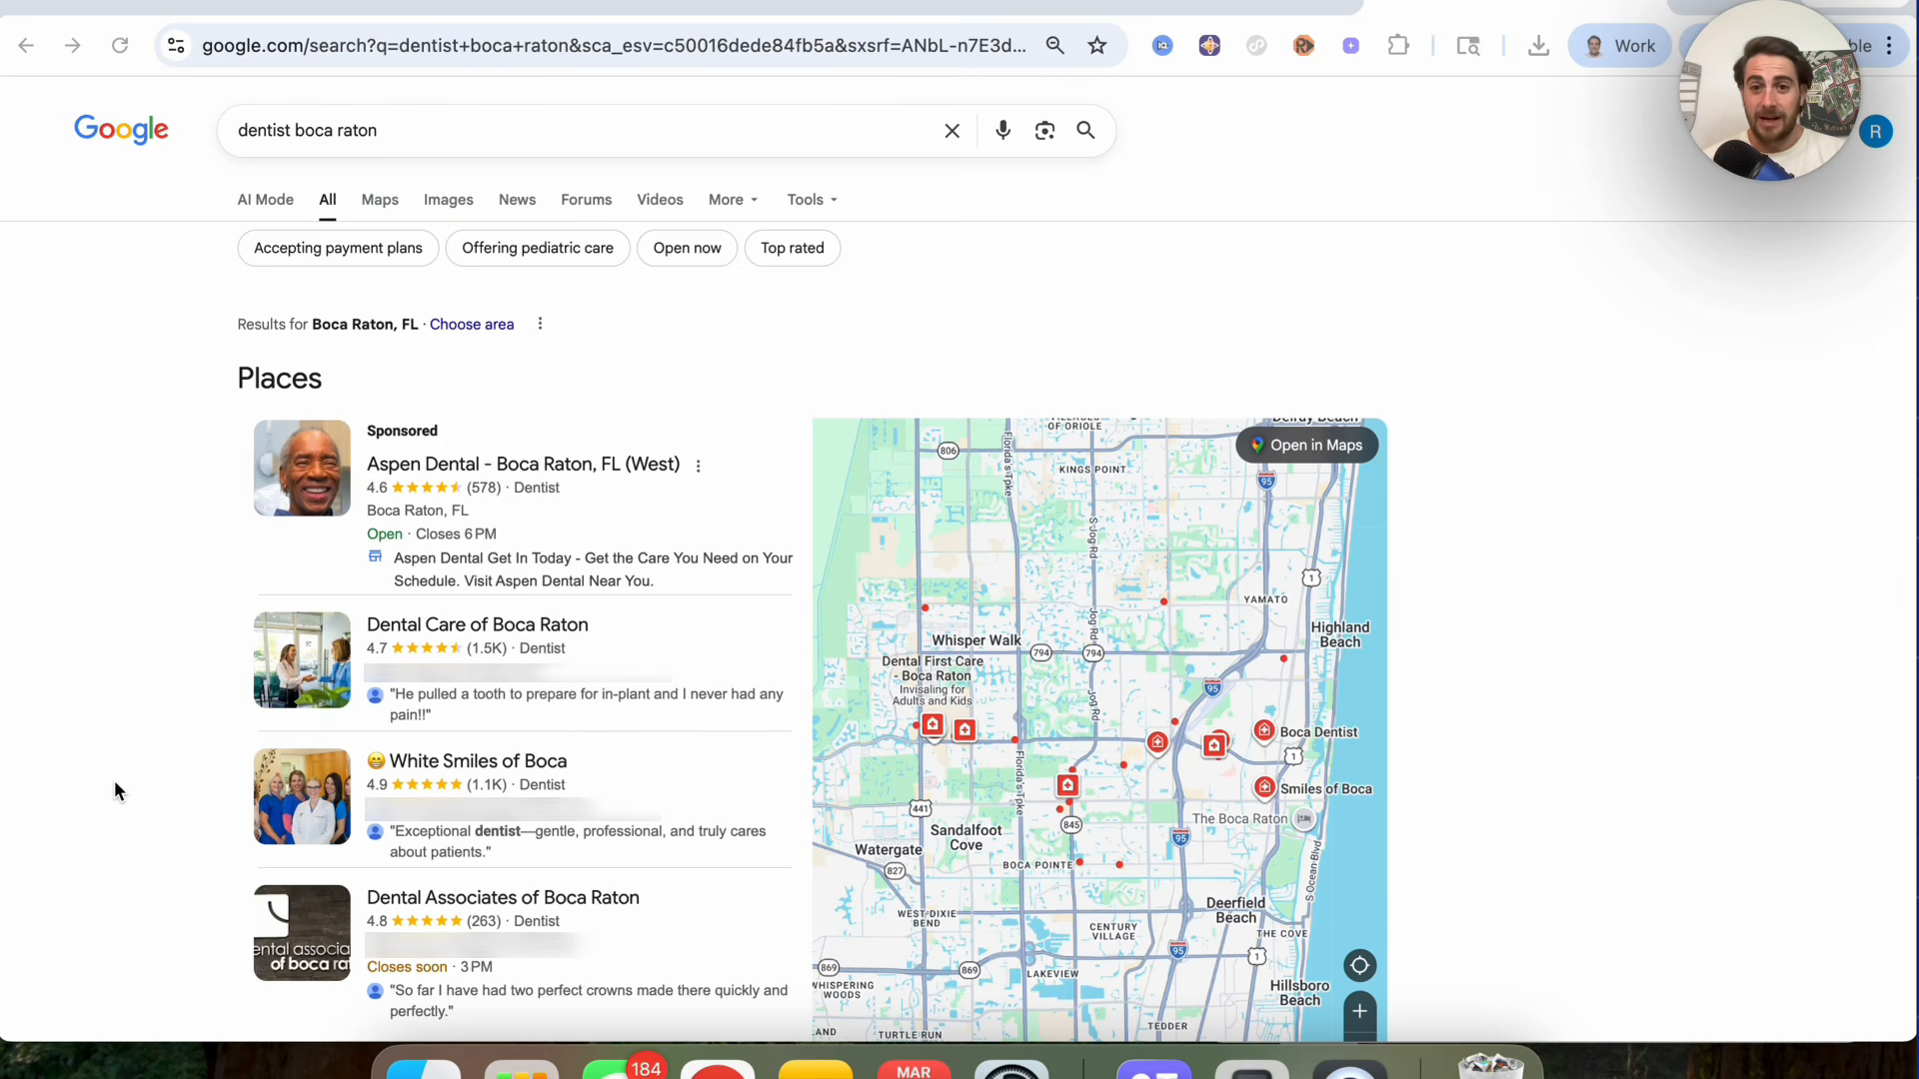
Step: Ask ChatGPT to find dentist leads in Boca Raton that don't have a good website
{"action": "left_click", "coordinate": [1128, 13]}
{"action": "left_click", "coordinate": [863, 519]}
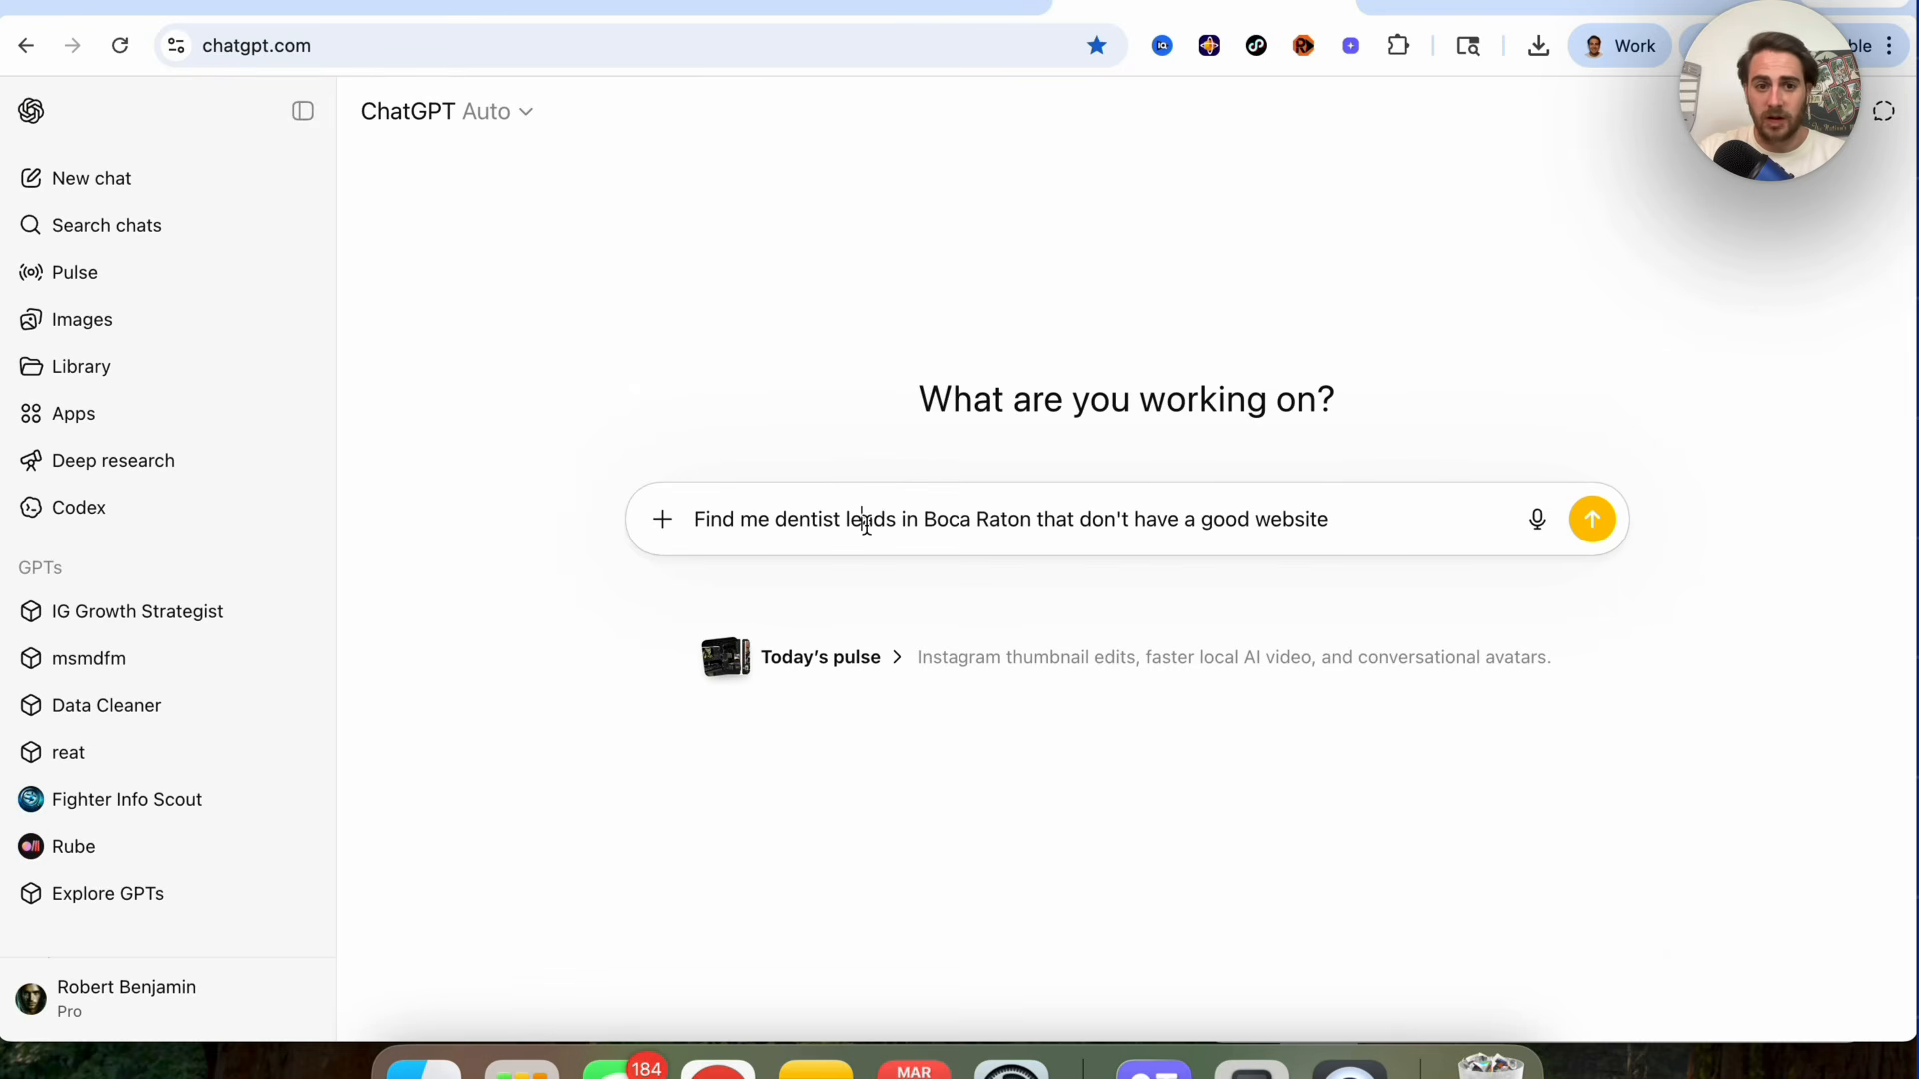
{"action": "key", "text": "Return"}
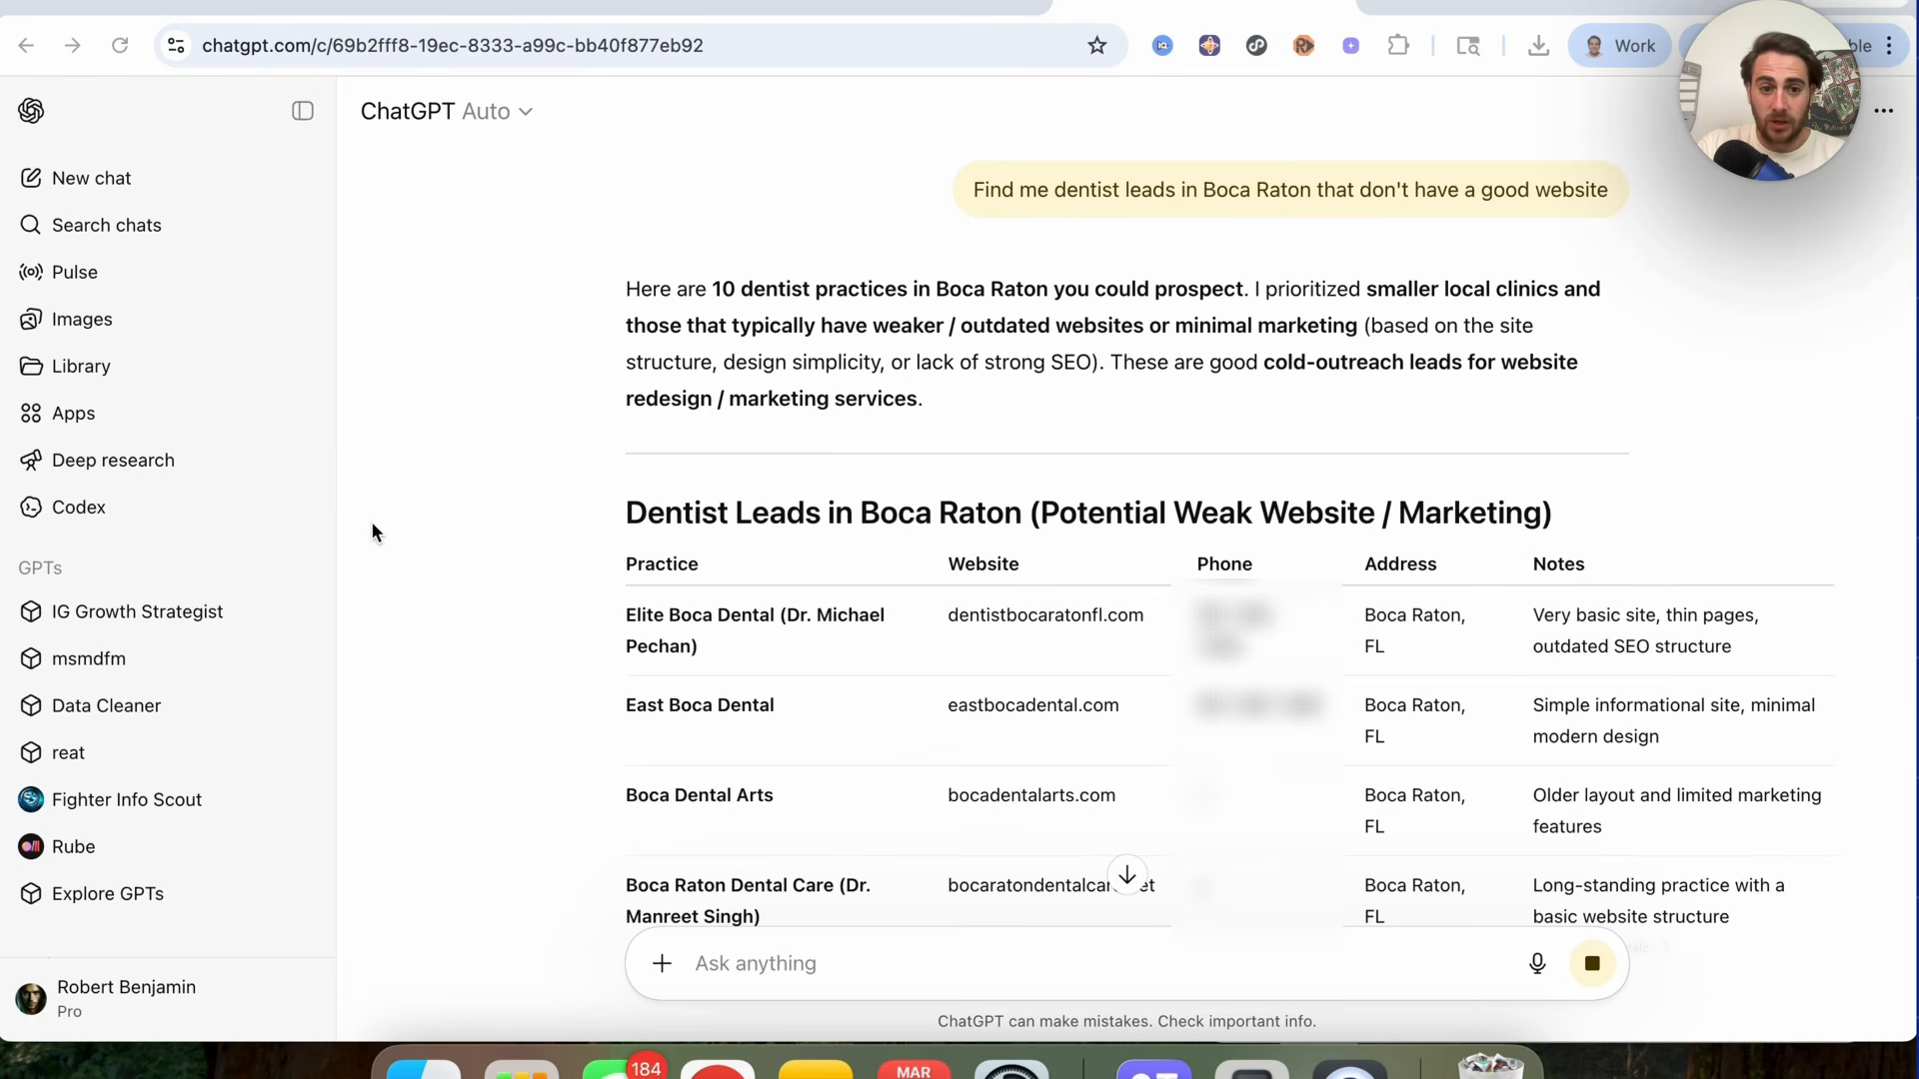
Step: Open Elite Boca Dental's website, dentistbocaratonfl.com, from the lead table in a new tab
{"action": "scroll", "coordinate": [726, 641], "scroll_direction": "down", "scroll_amount": 1}
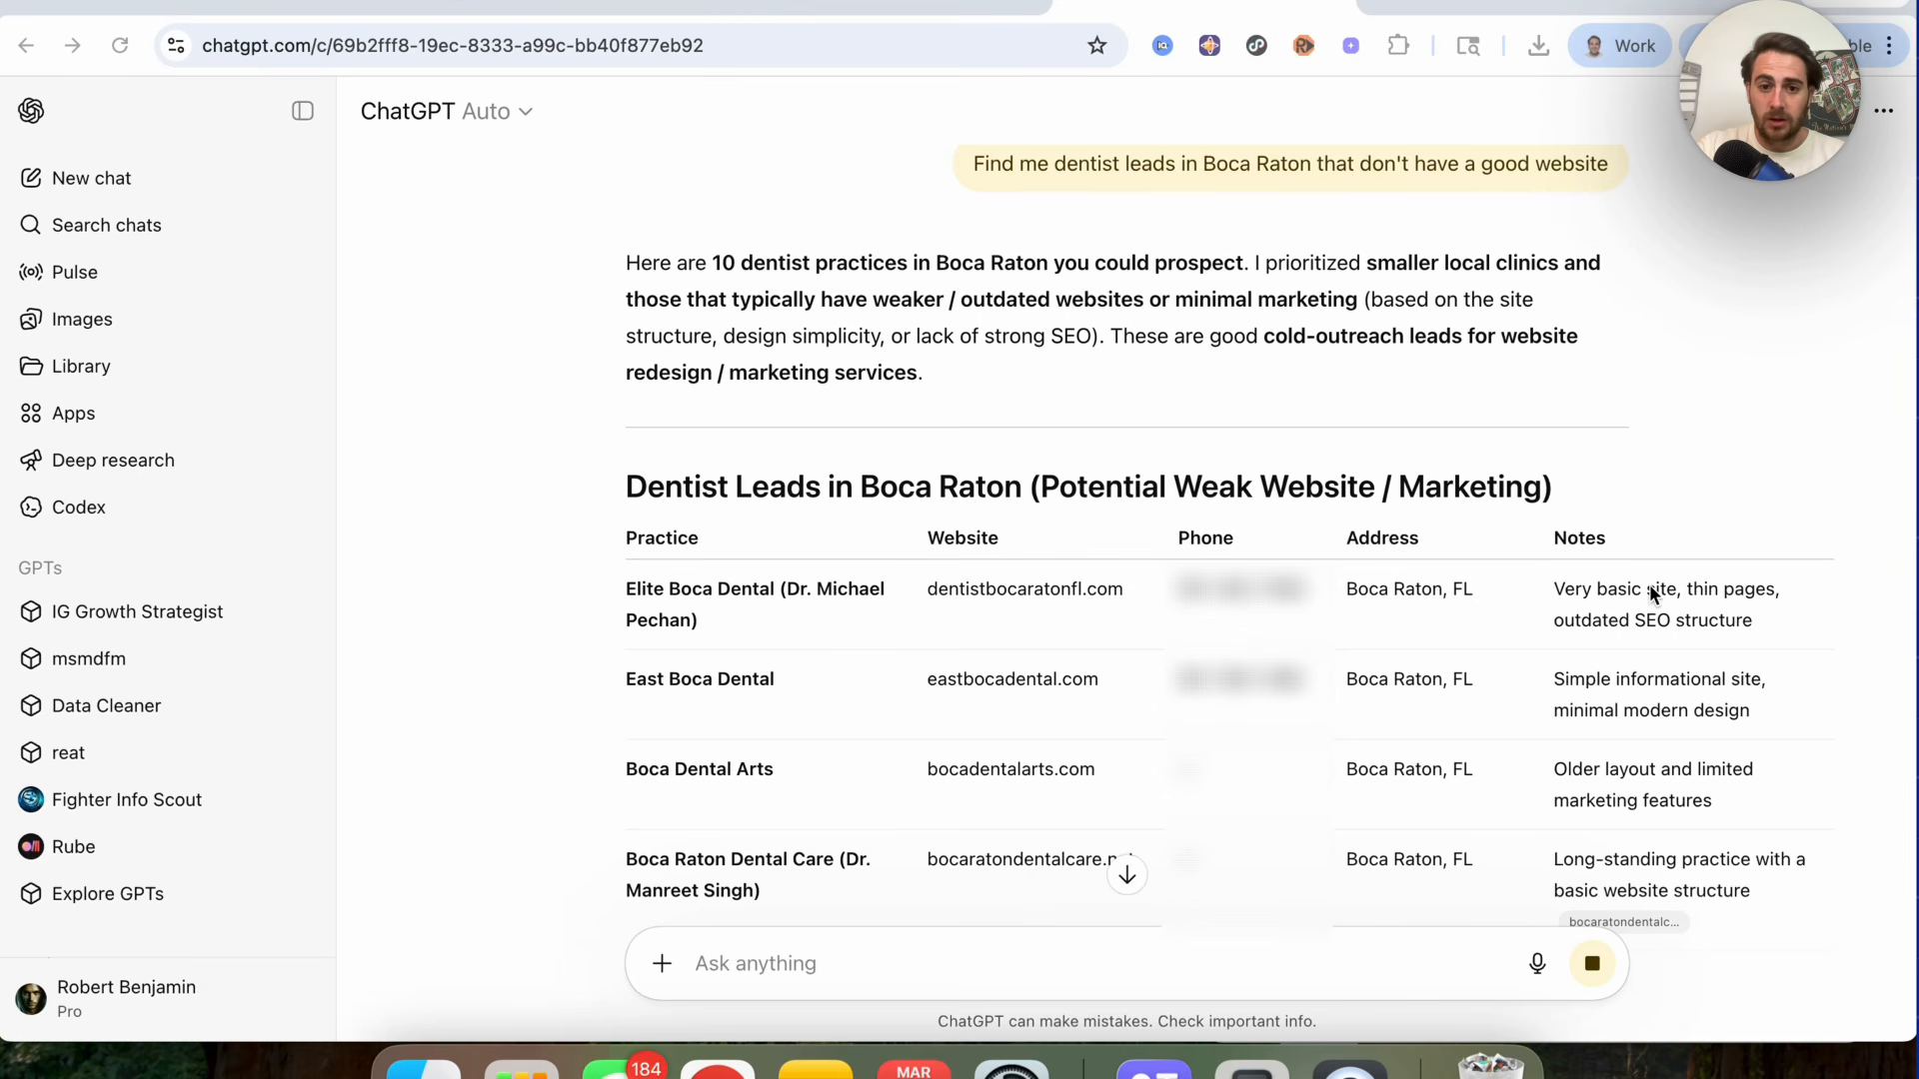
{"action": "scroll", "coordinate": [1649, 590], "scroll_direction": "down", "scroll_amount": 3}
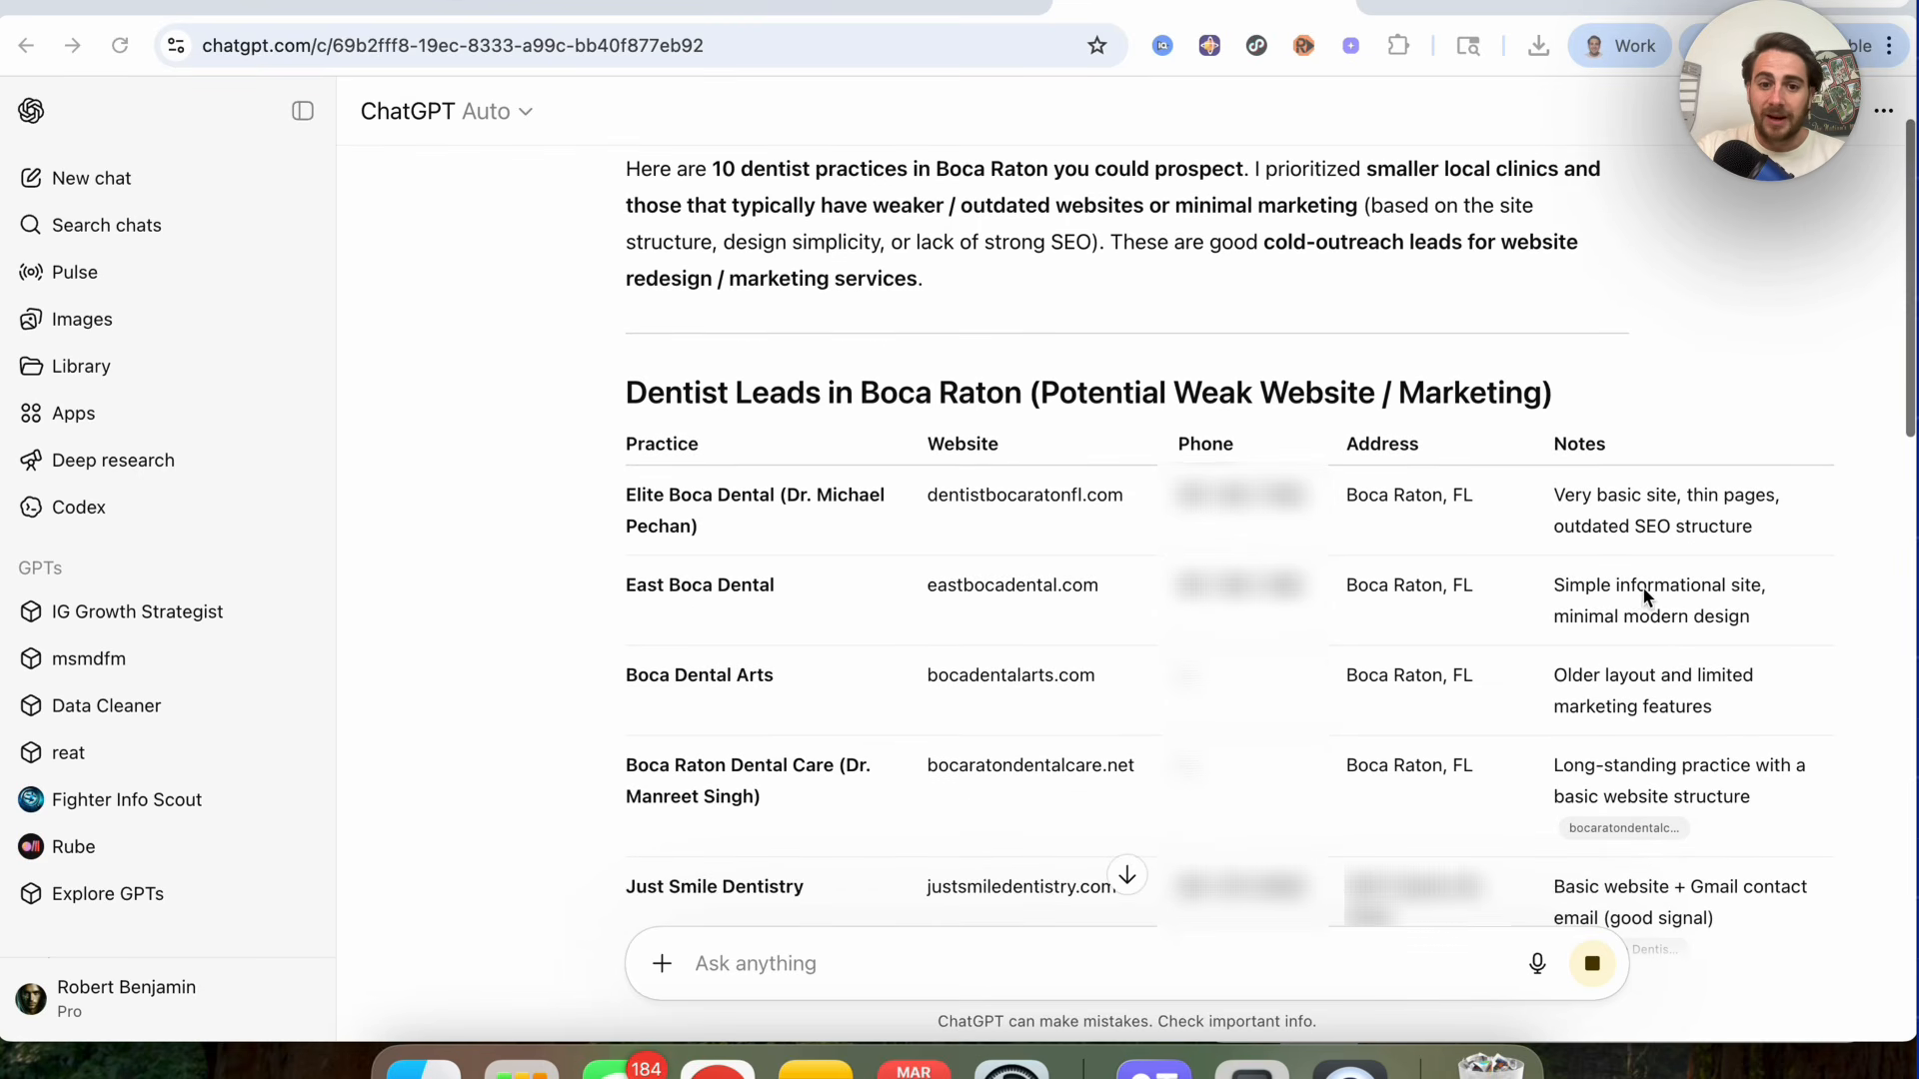
{"action": "scroll", "coordinate": [1624, 590], "scroll_direction": "down", "scroll_amount": 1}
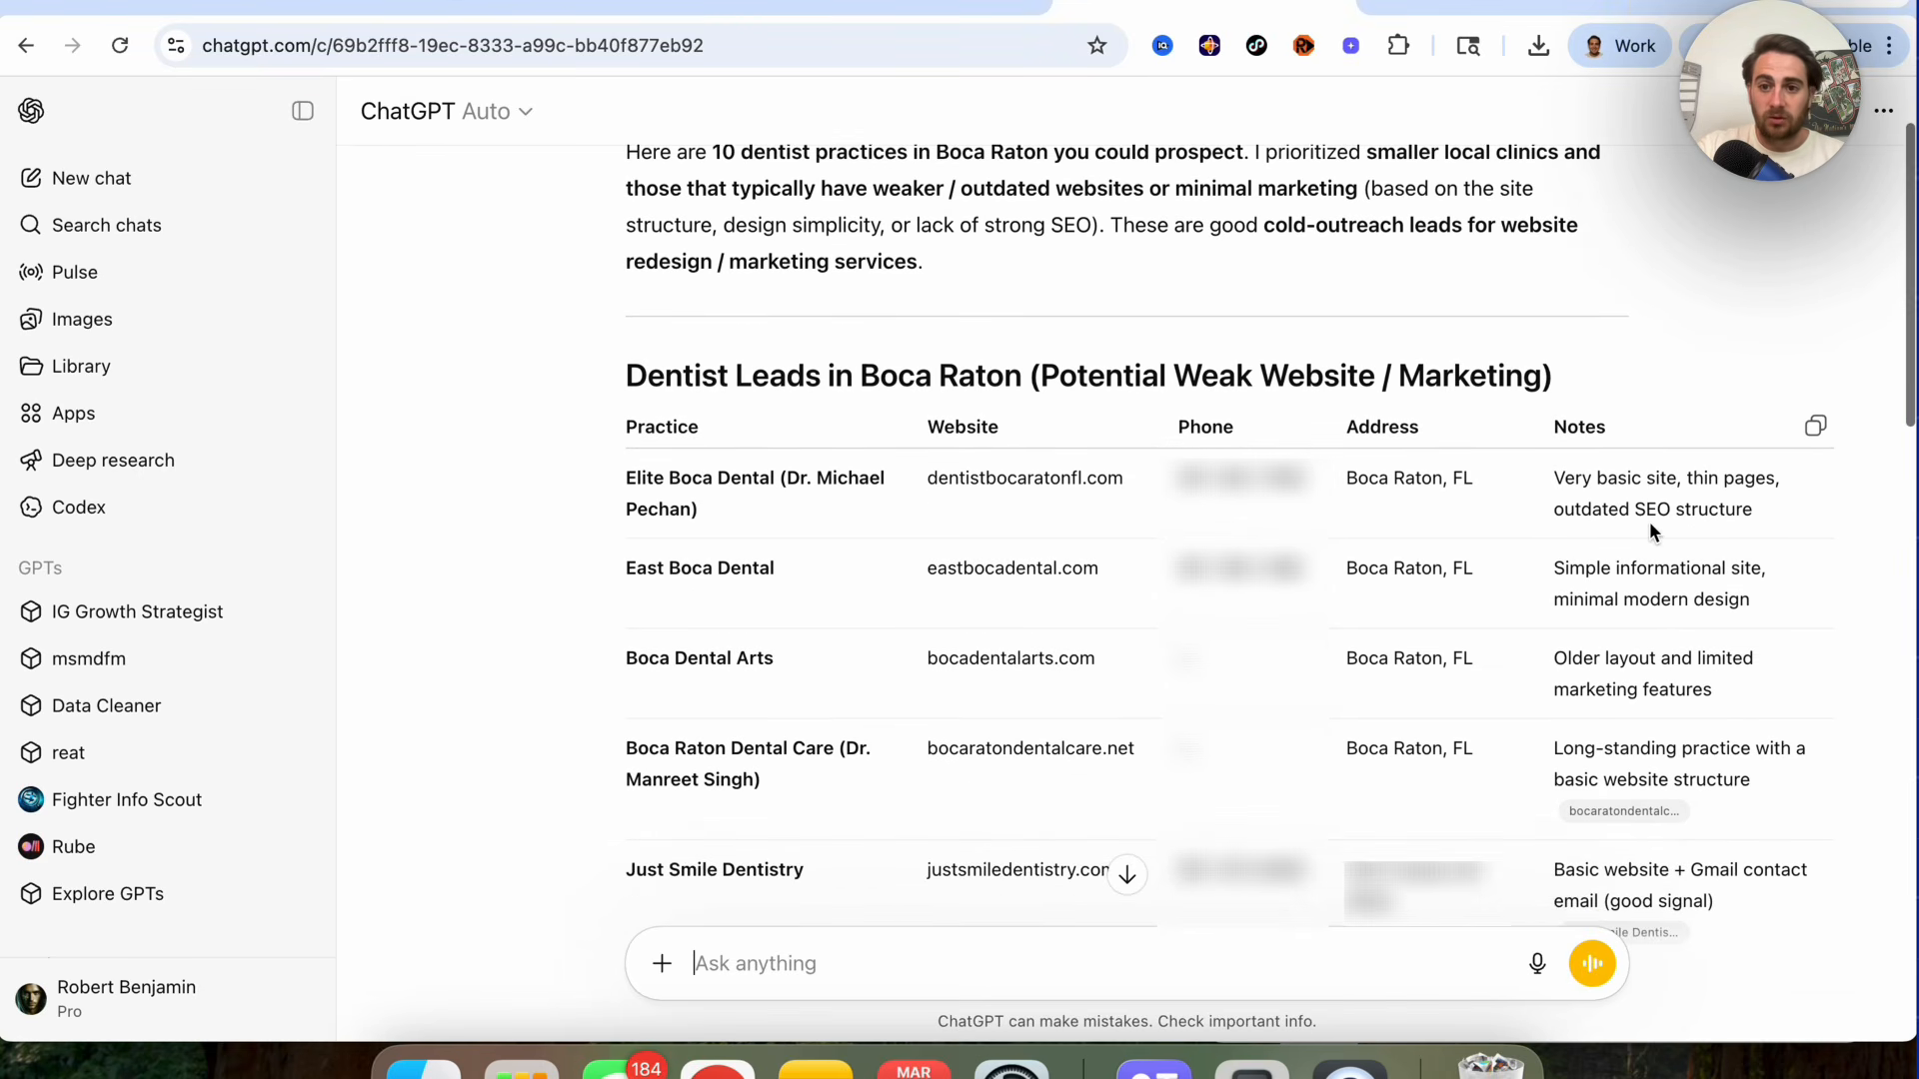
{"action": "triple_click", "coordinate": [1024, 487]}
{"action": "key", "text": "super+c"}
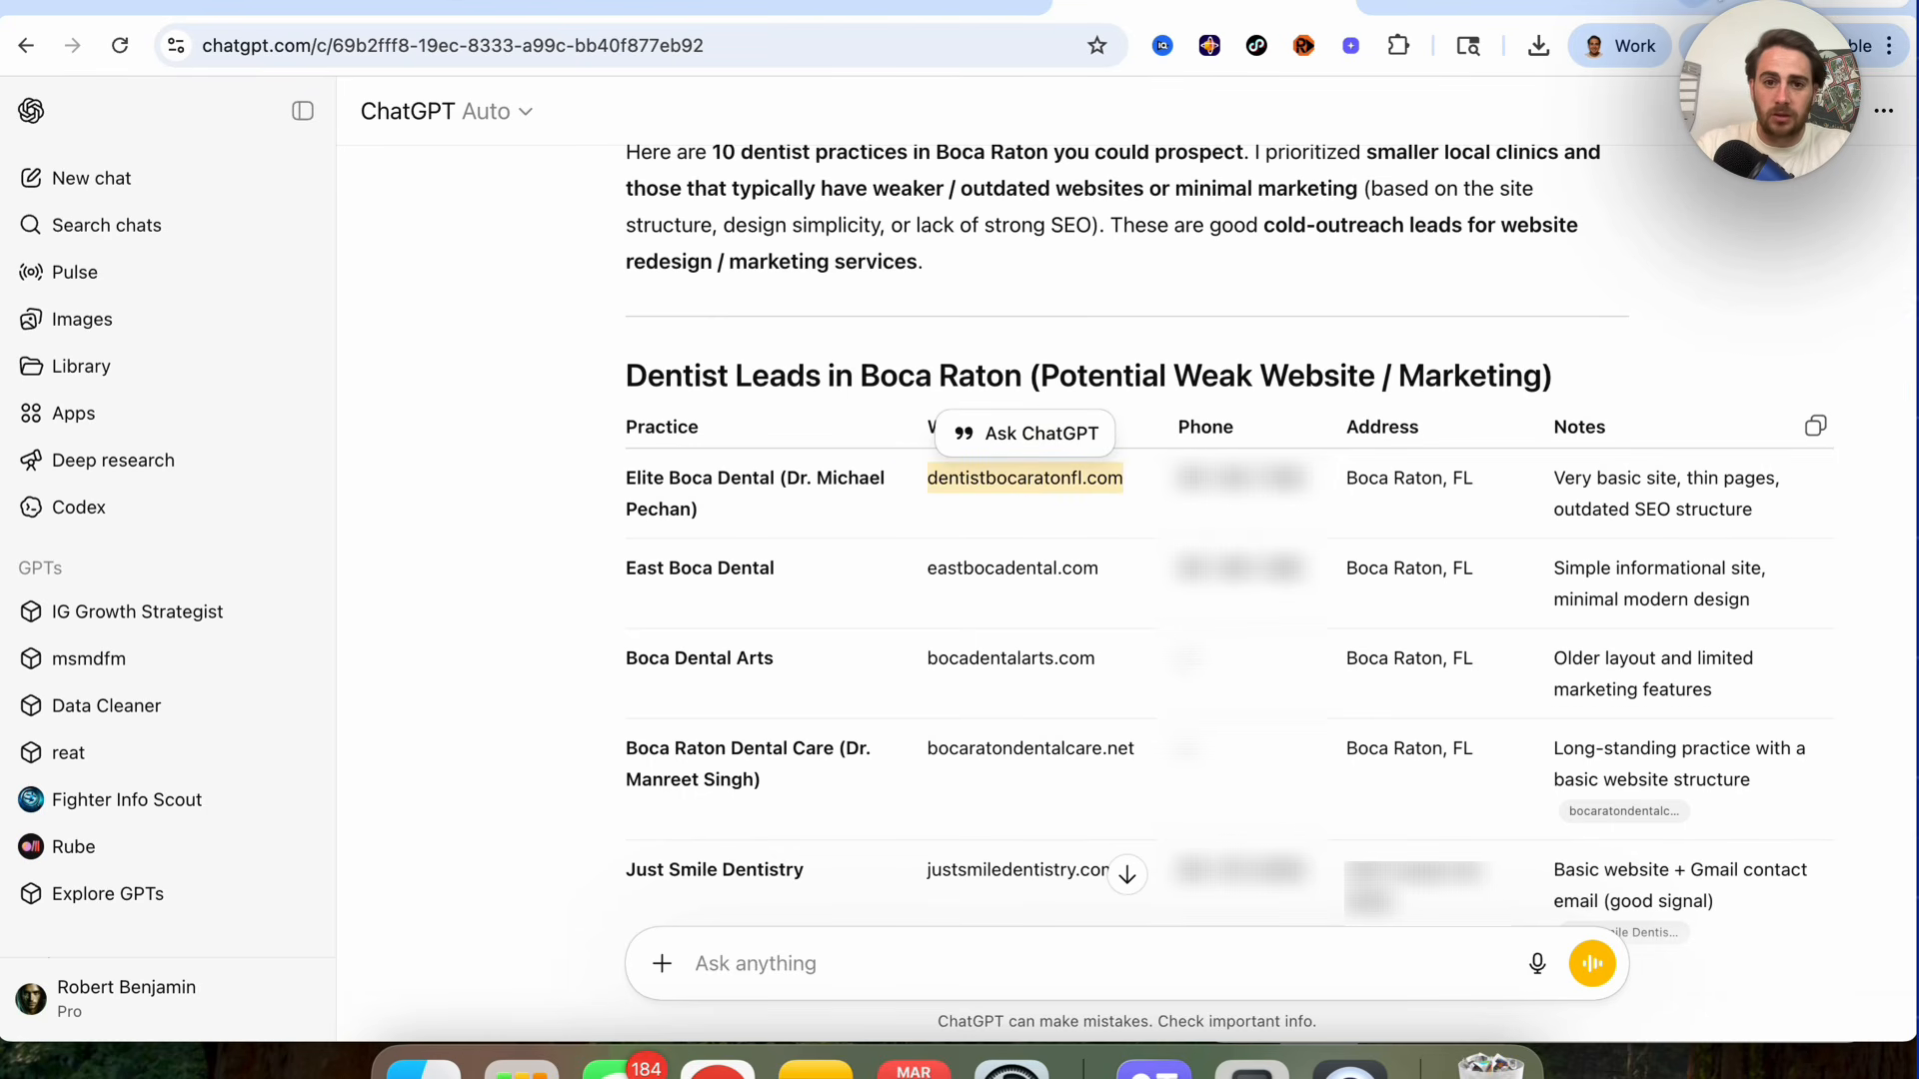
{"action": "key", "text": "super+t"}
{"action": "key", "text": "super+v"}
{"action": "key", "text": "Return"}
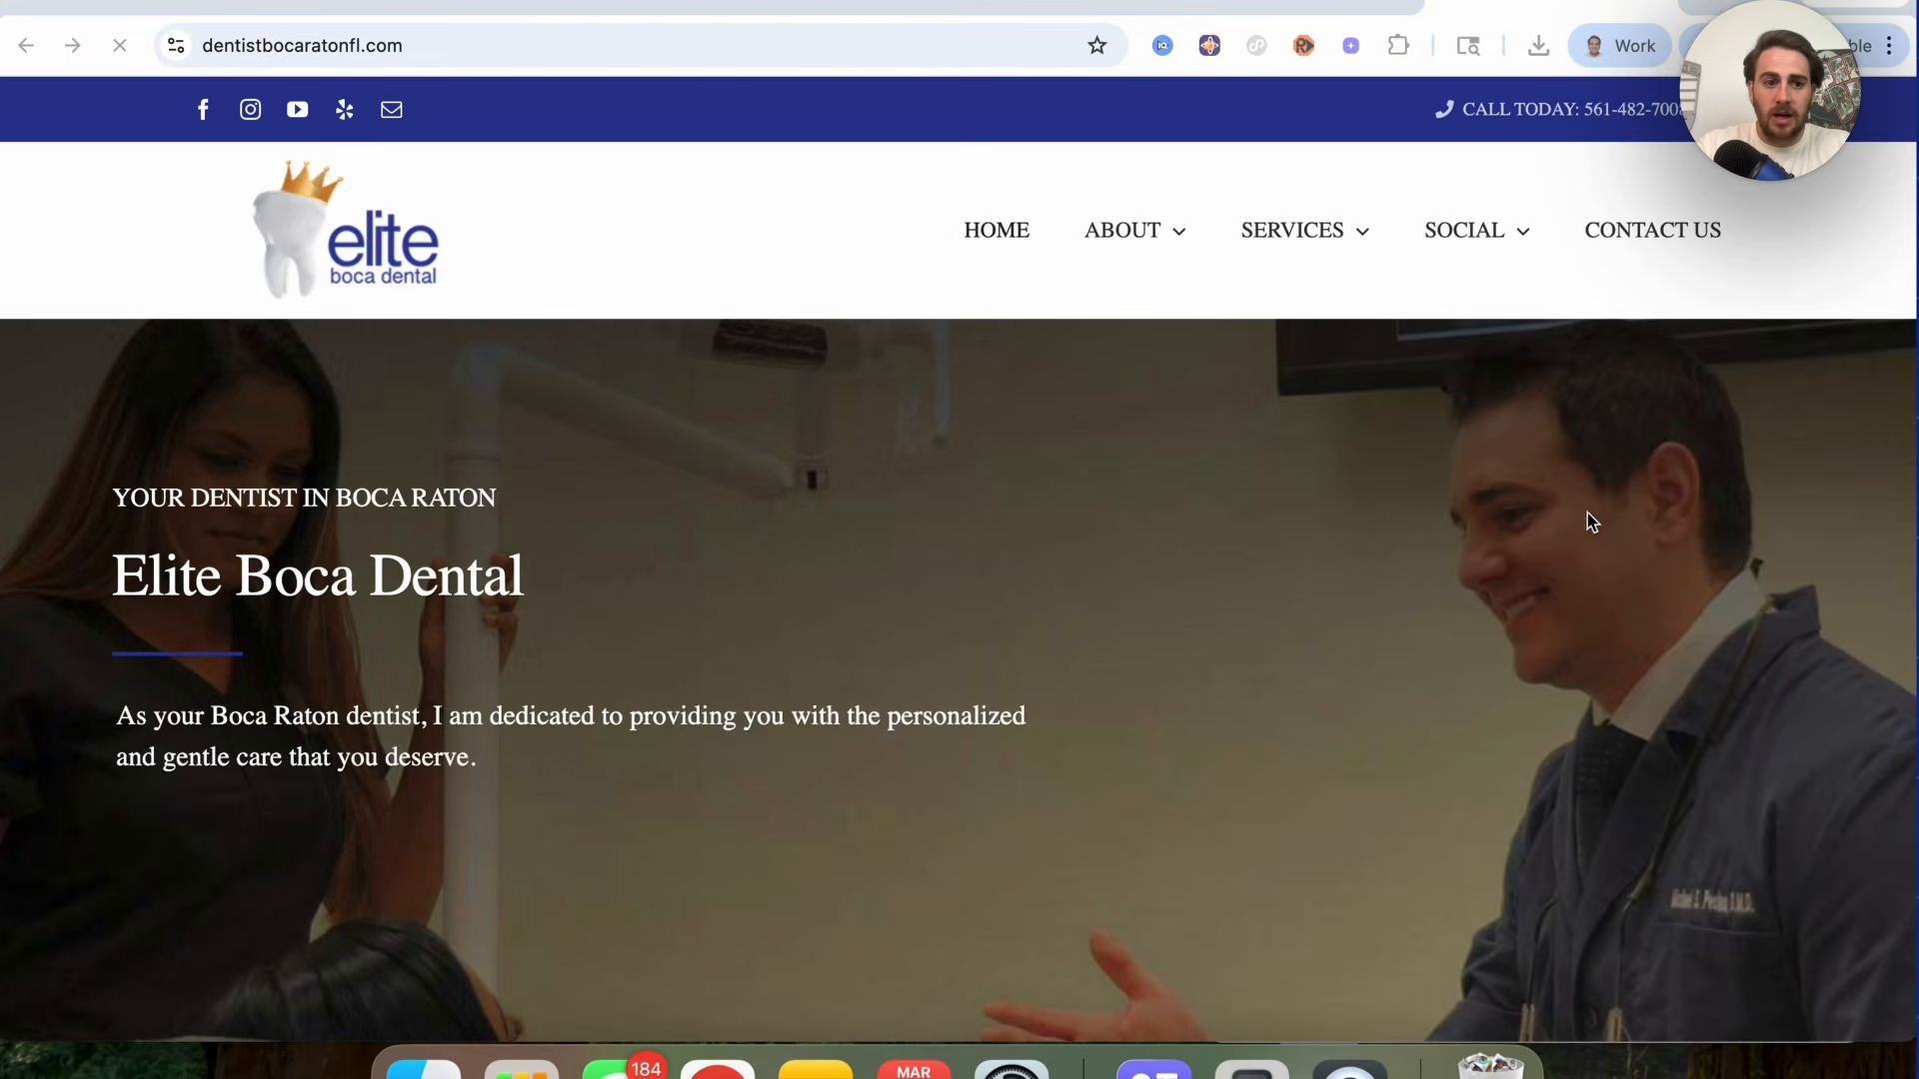
Step: Scroll through the Elite Boca Dental homepage to assess its design
{"action": "scroll", "coordinate": [1363, 625], "scroll_direction": "down", "scroll_amount": 5}
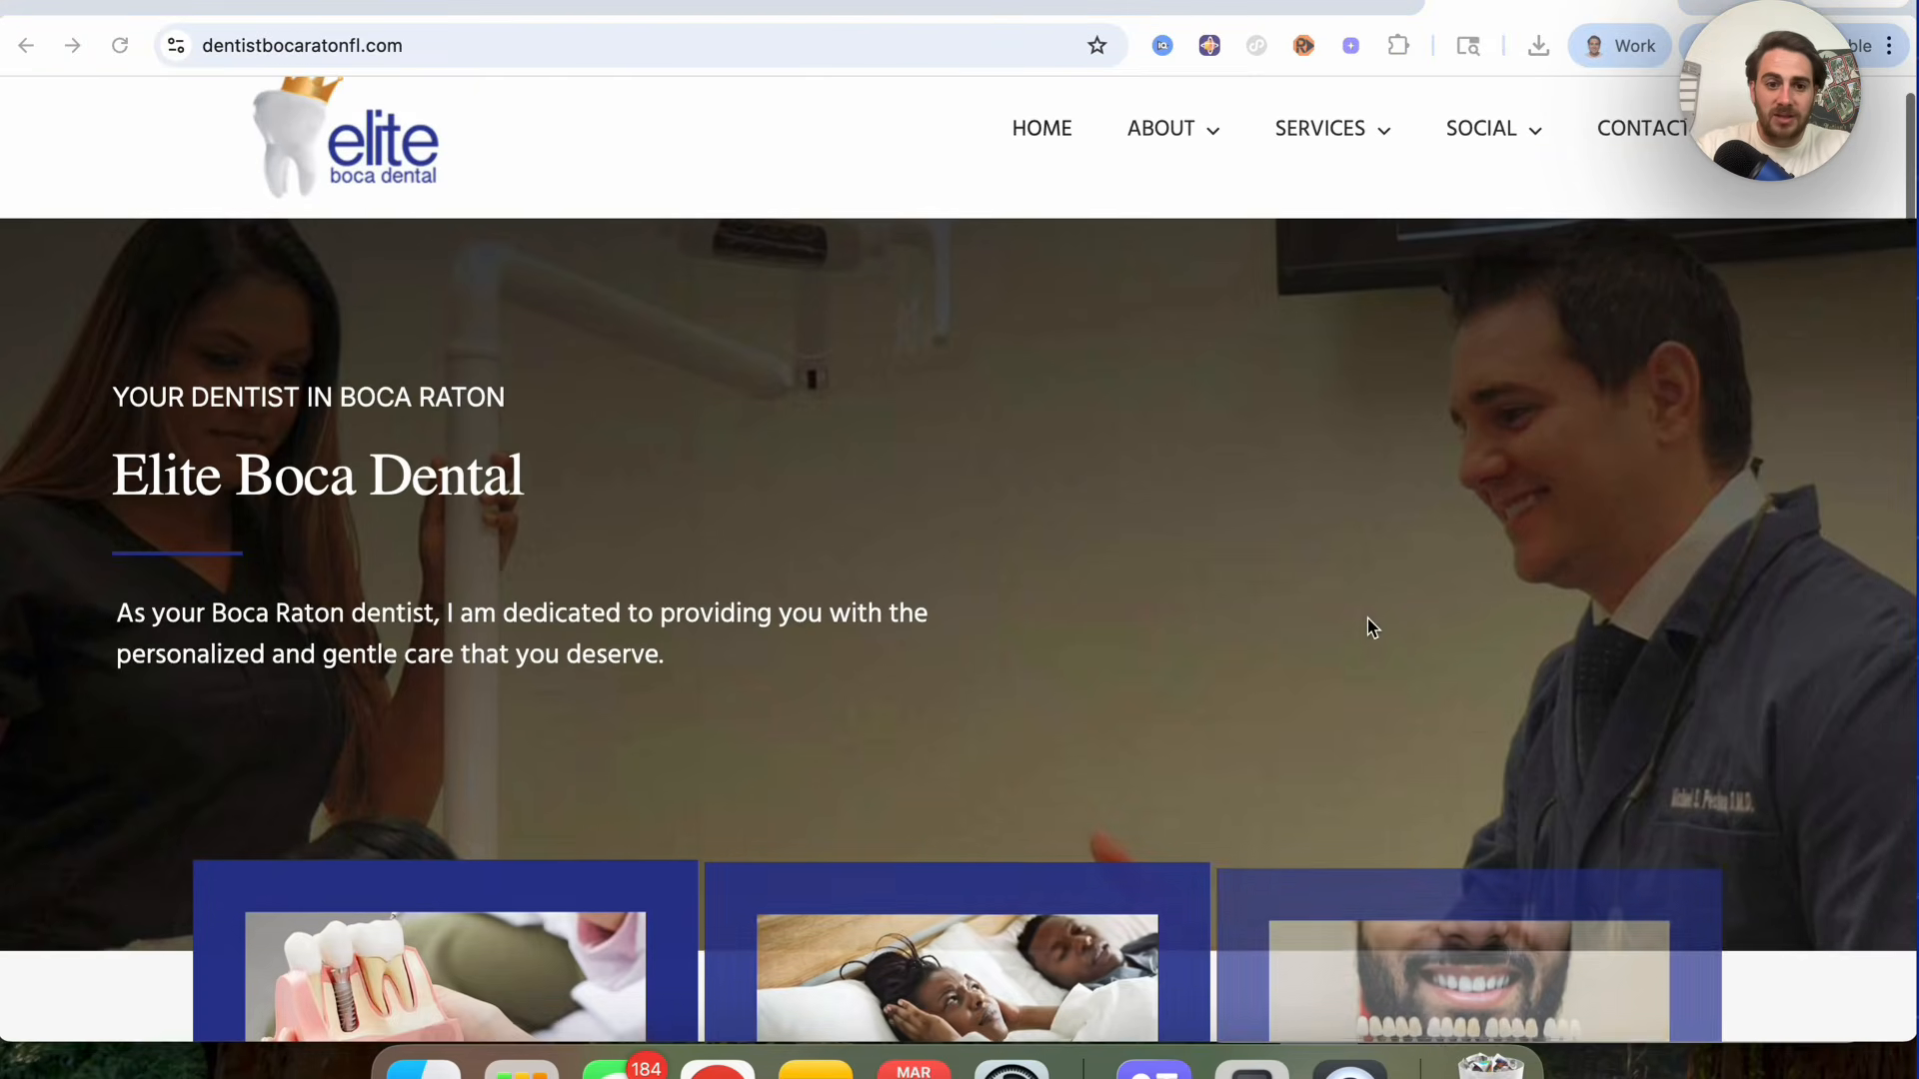
{"action": "scroll", "coordinate": [1363, 626], "scroll_direction": "down", "scroll_amount": 2}
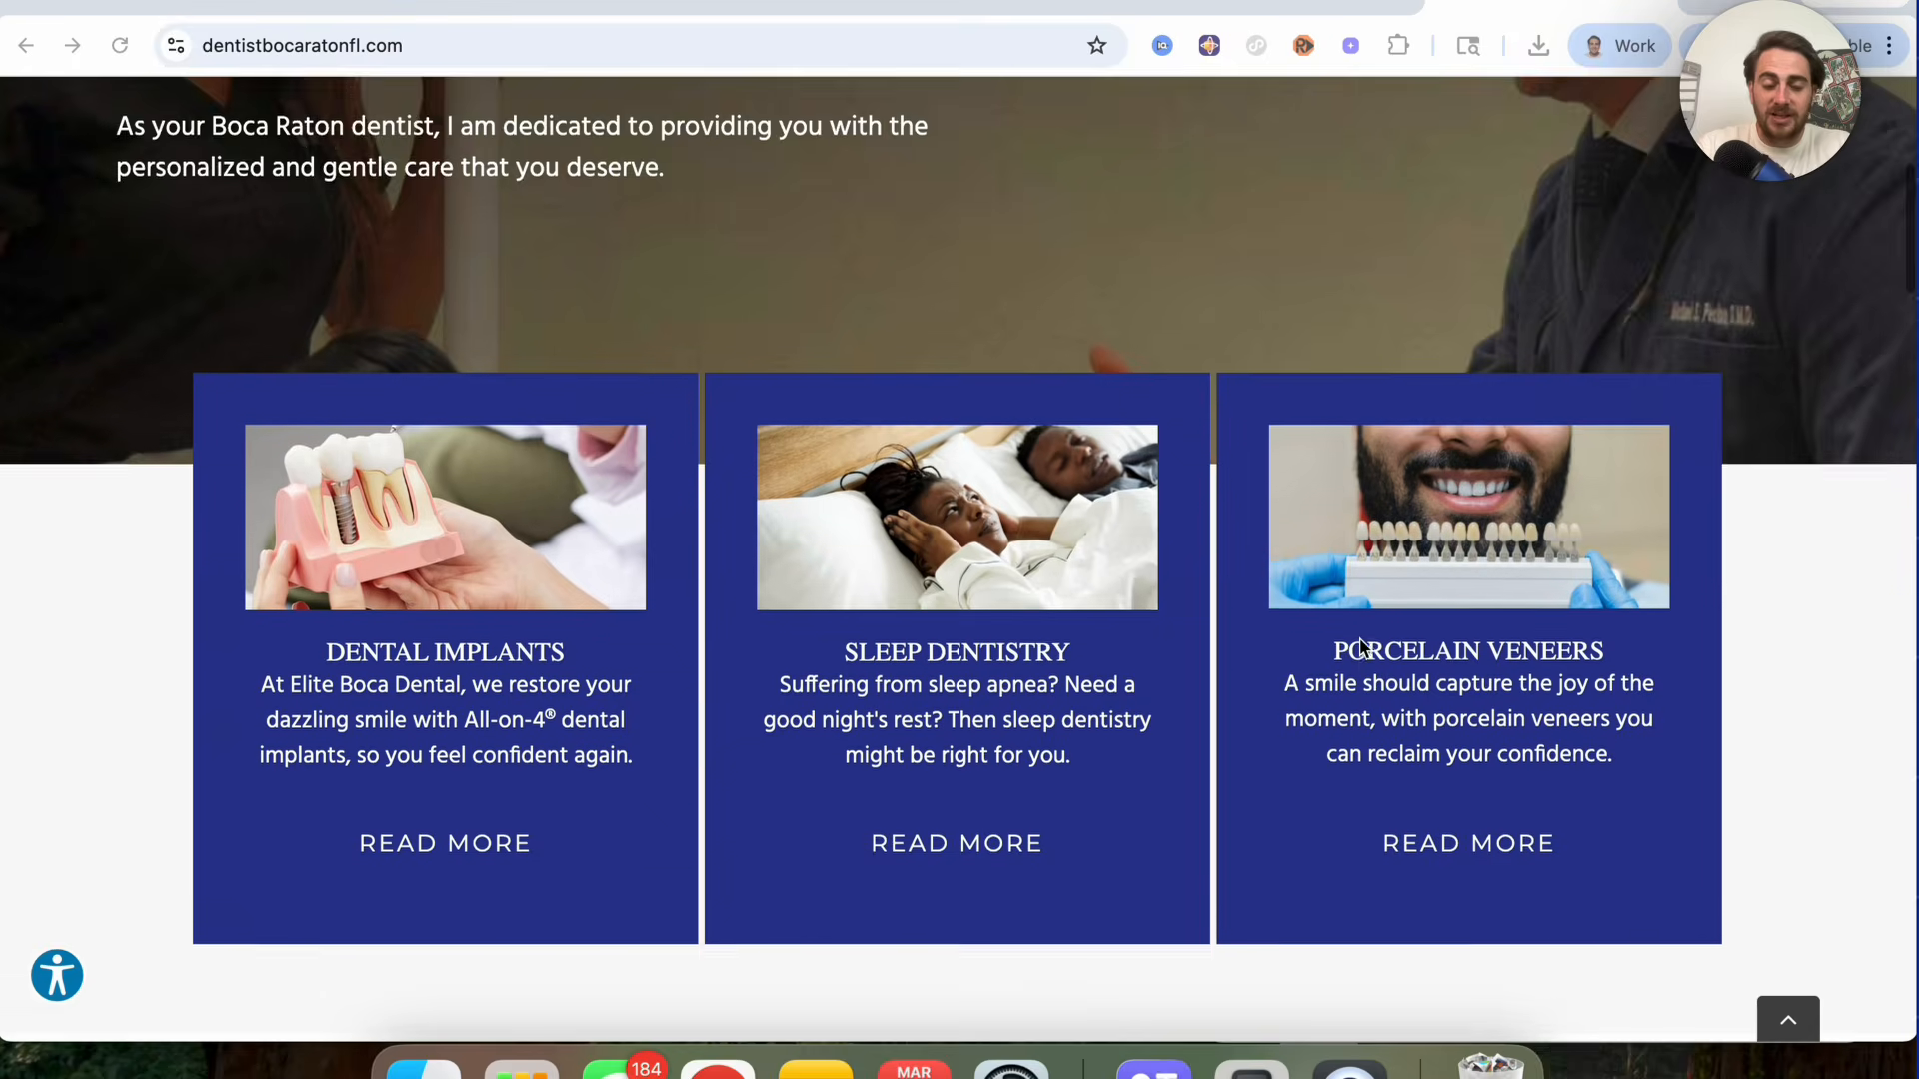
{"action": "scroll", "coordinate": [1339, 639], "scroll_direction": "down", "scroll_amount": 3}
{"action": "scroll", "coordinate": [1289, 603], "scroll_direction": "up", "scroll_amount": 10}
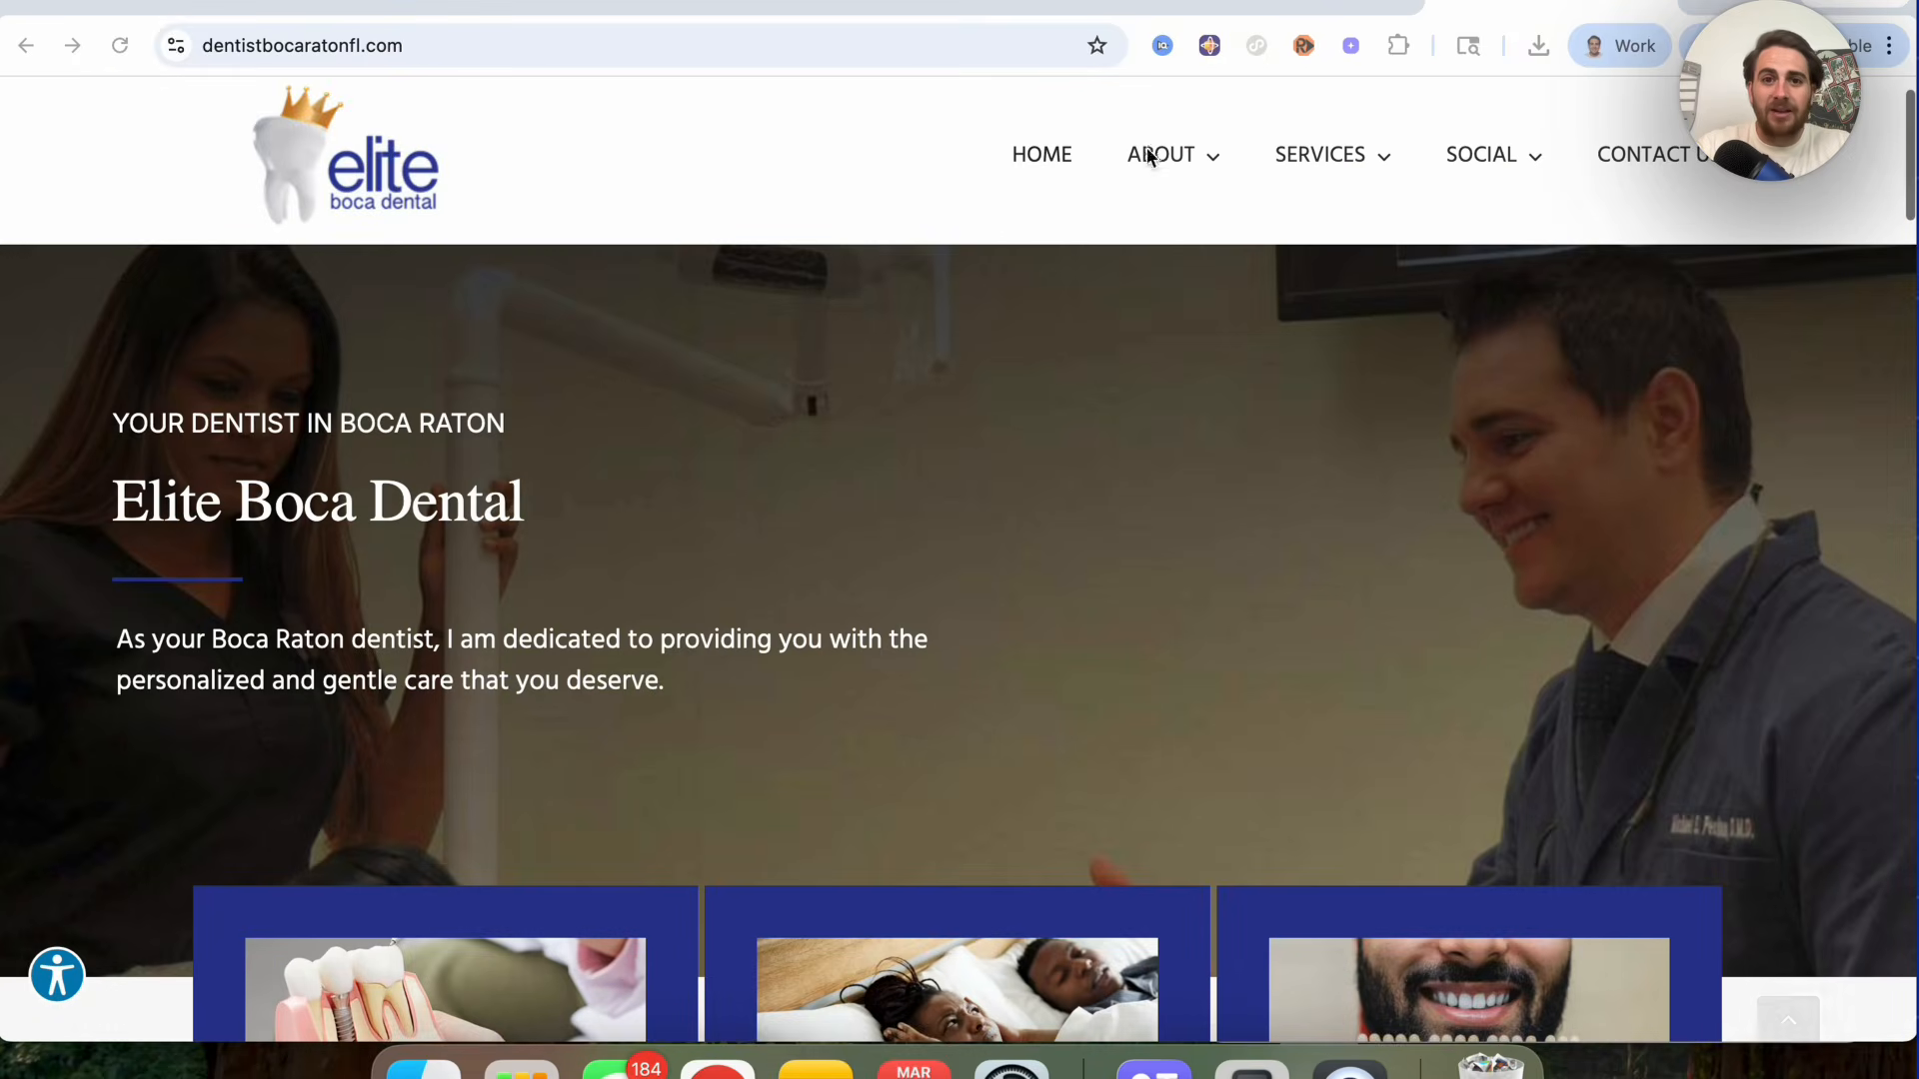
Step: Return to the ChatGPT lead table and review the notes for each practice
{"action": "left_click", "coordinate": [1007, 13]}
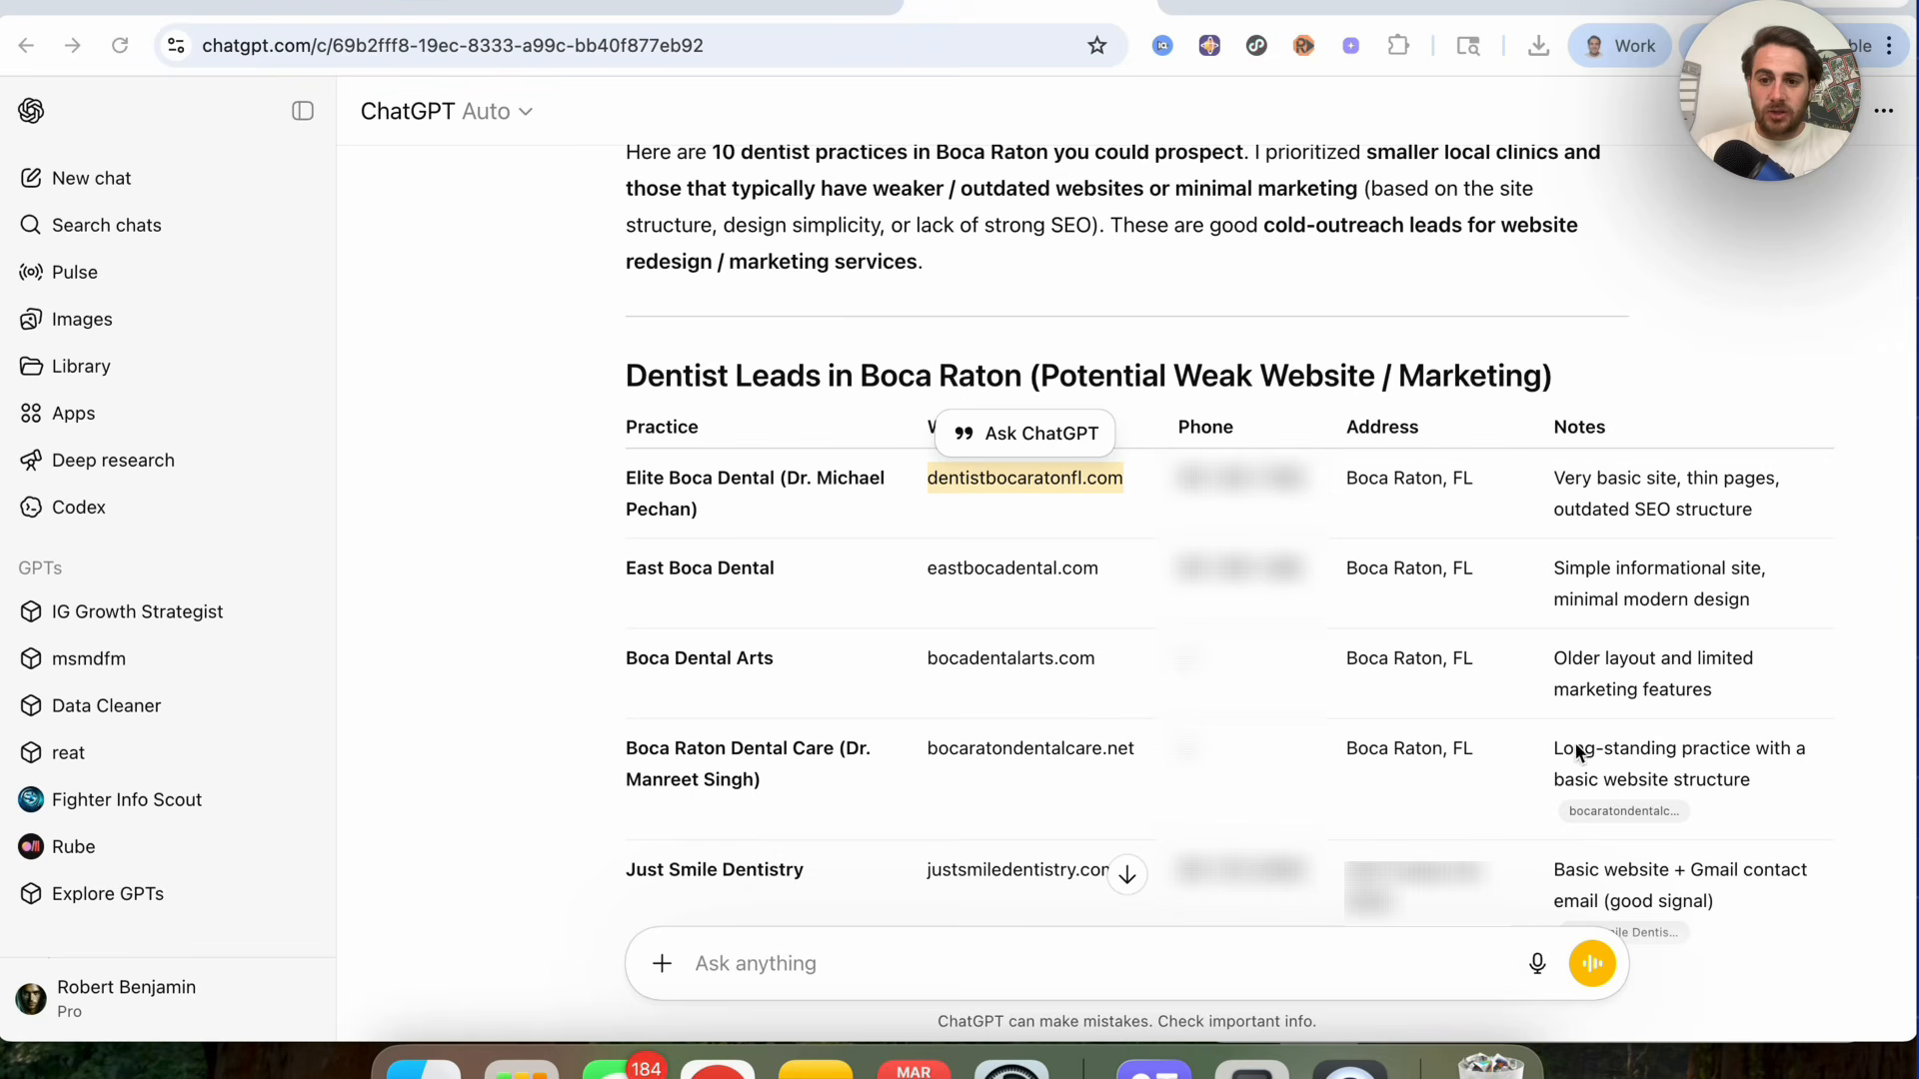
{"action": "mouse_move", "coordinate": [1659, 817]}
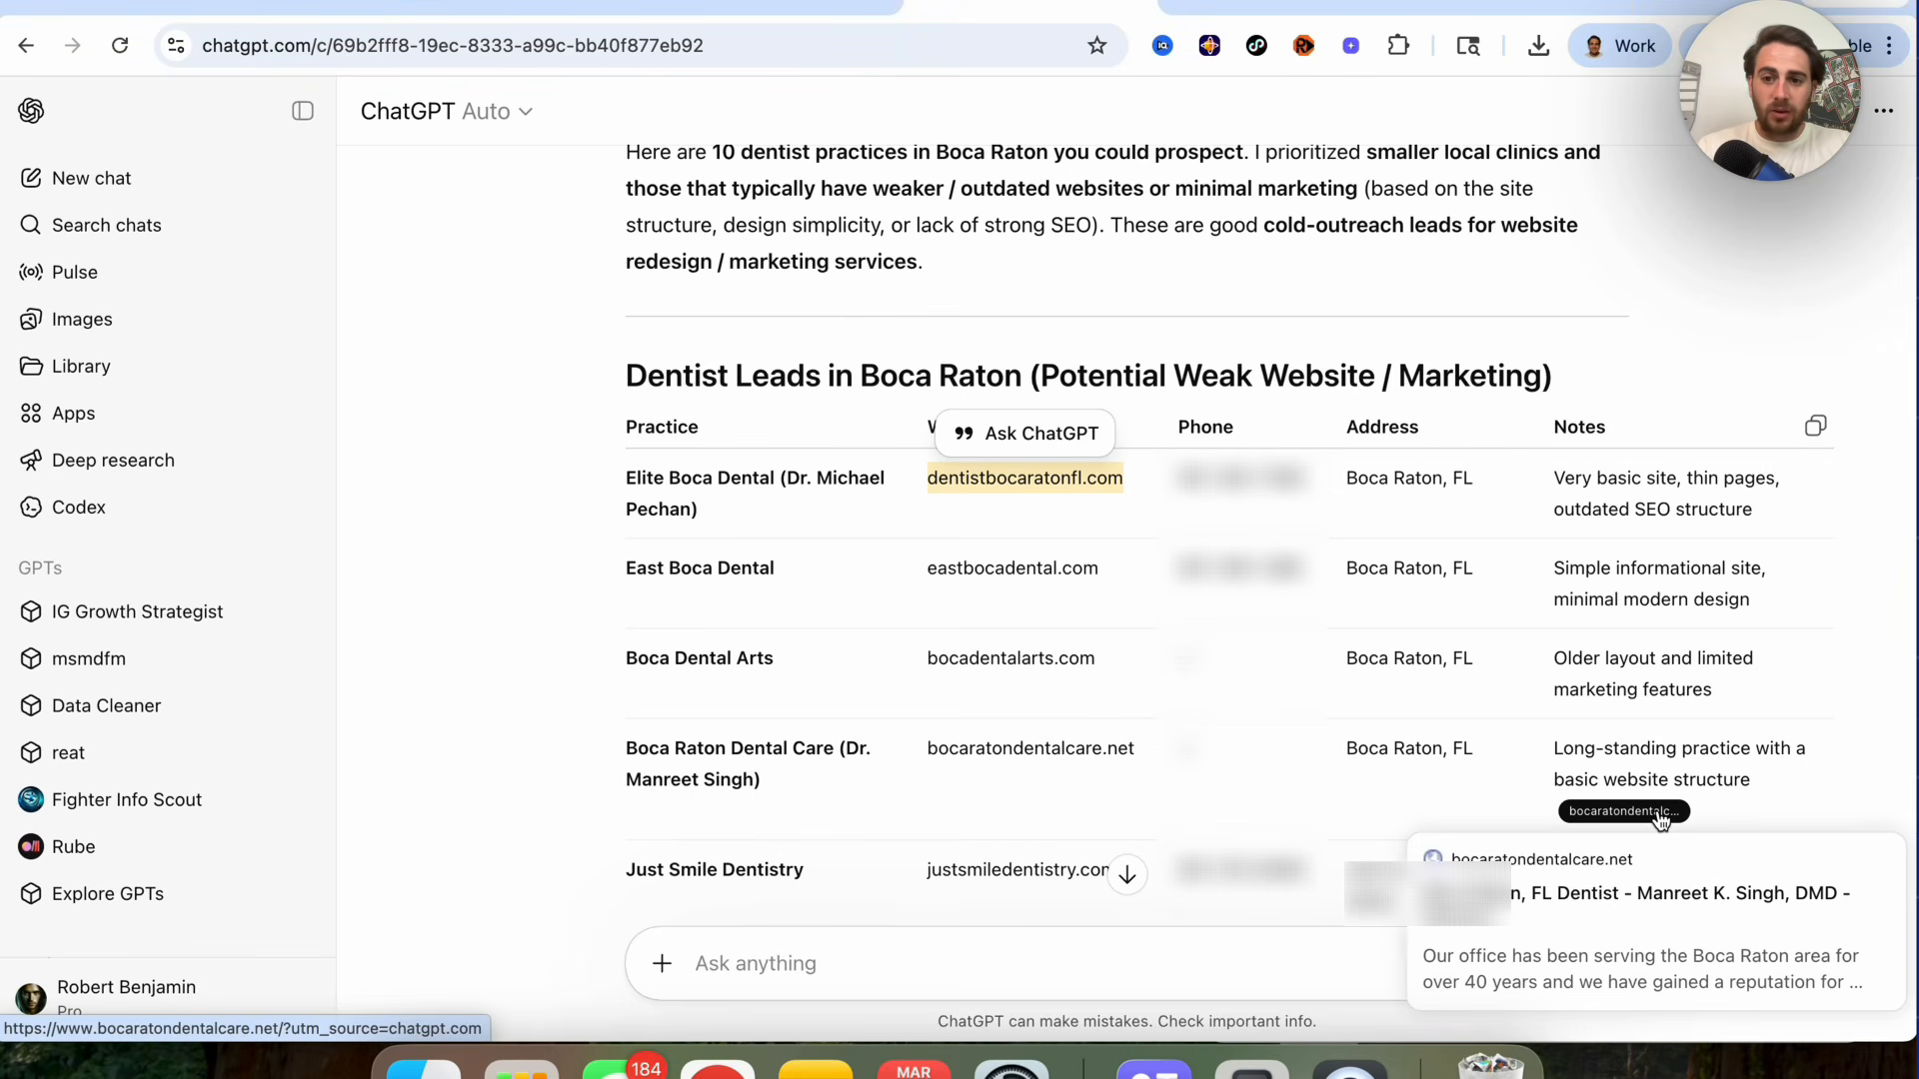
{"action": "left_click_drag", "start_coordinate": [1572, 481], "coordinate": [1717, 544]}
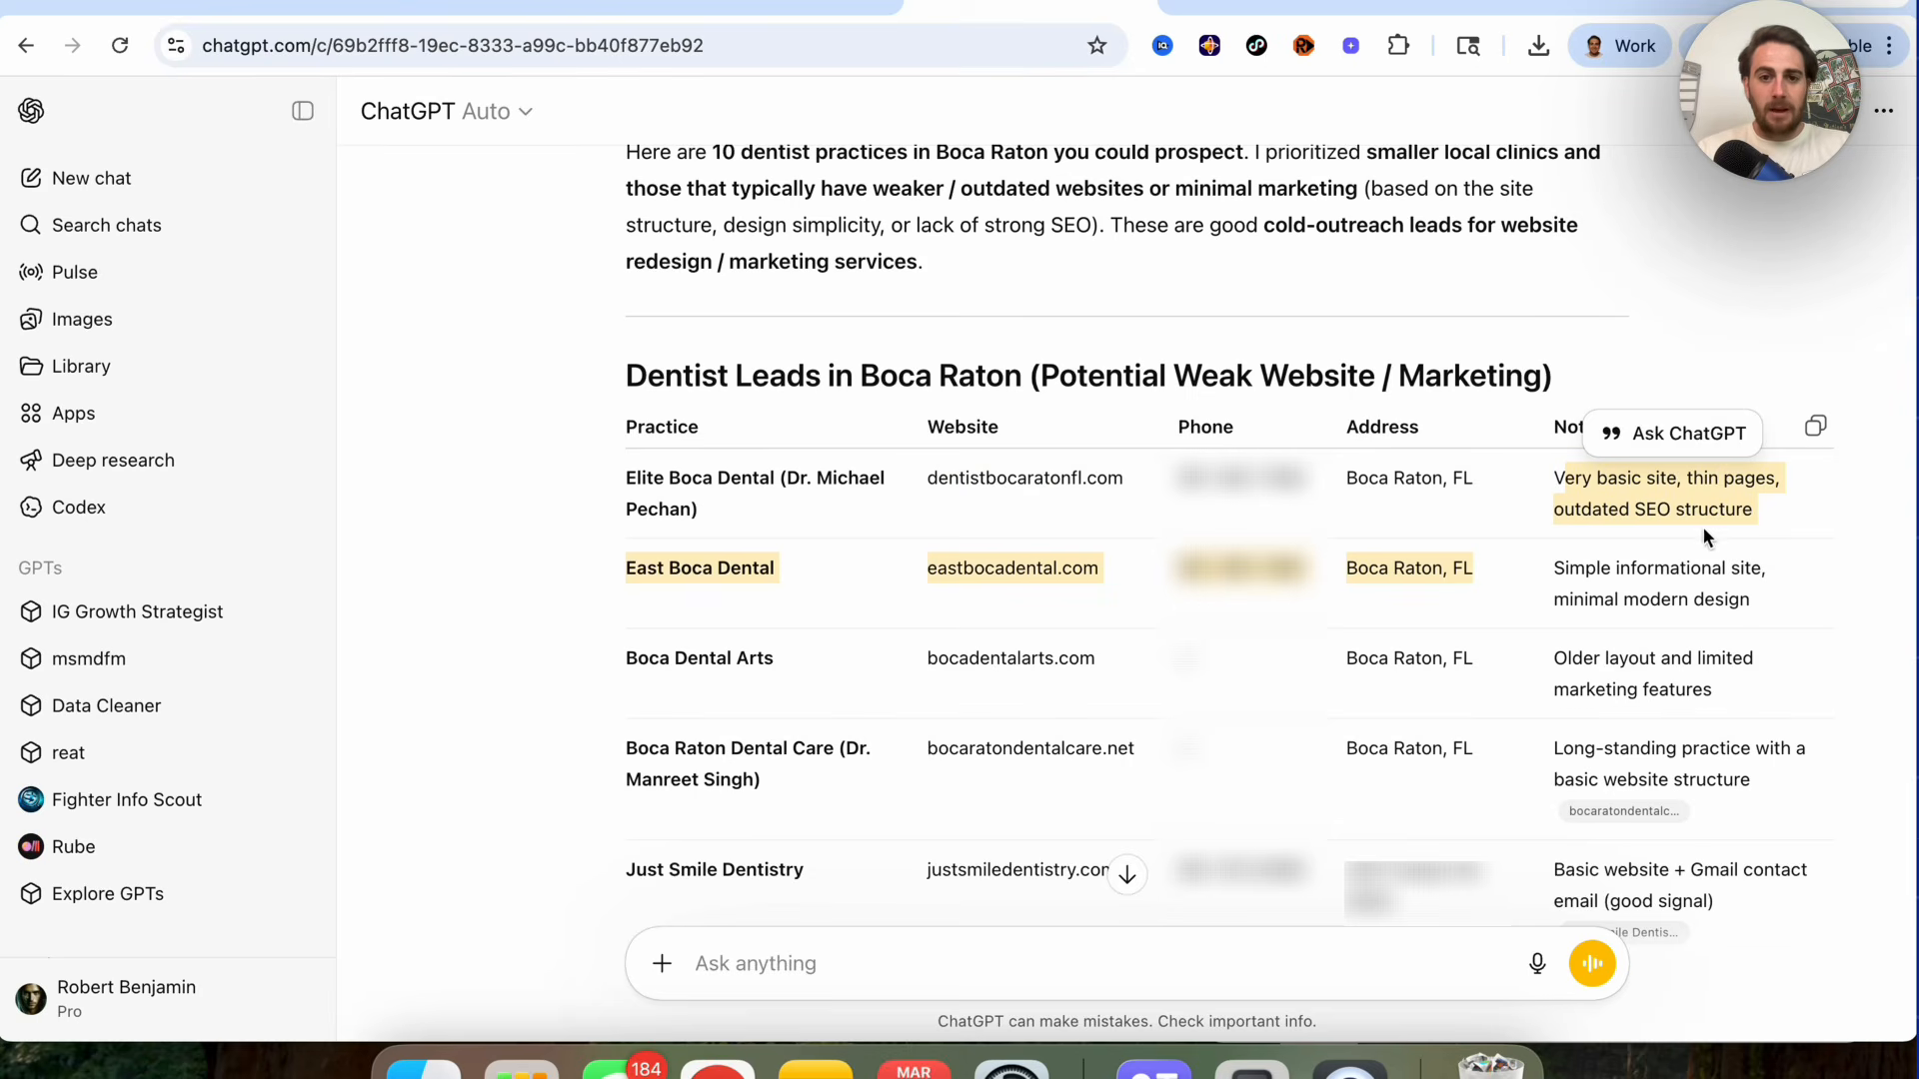
{"action": "left_click", "coordinate": [1717, 543]}
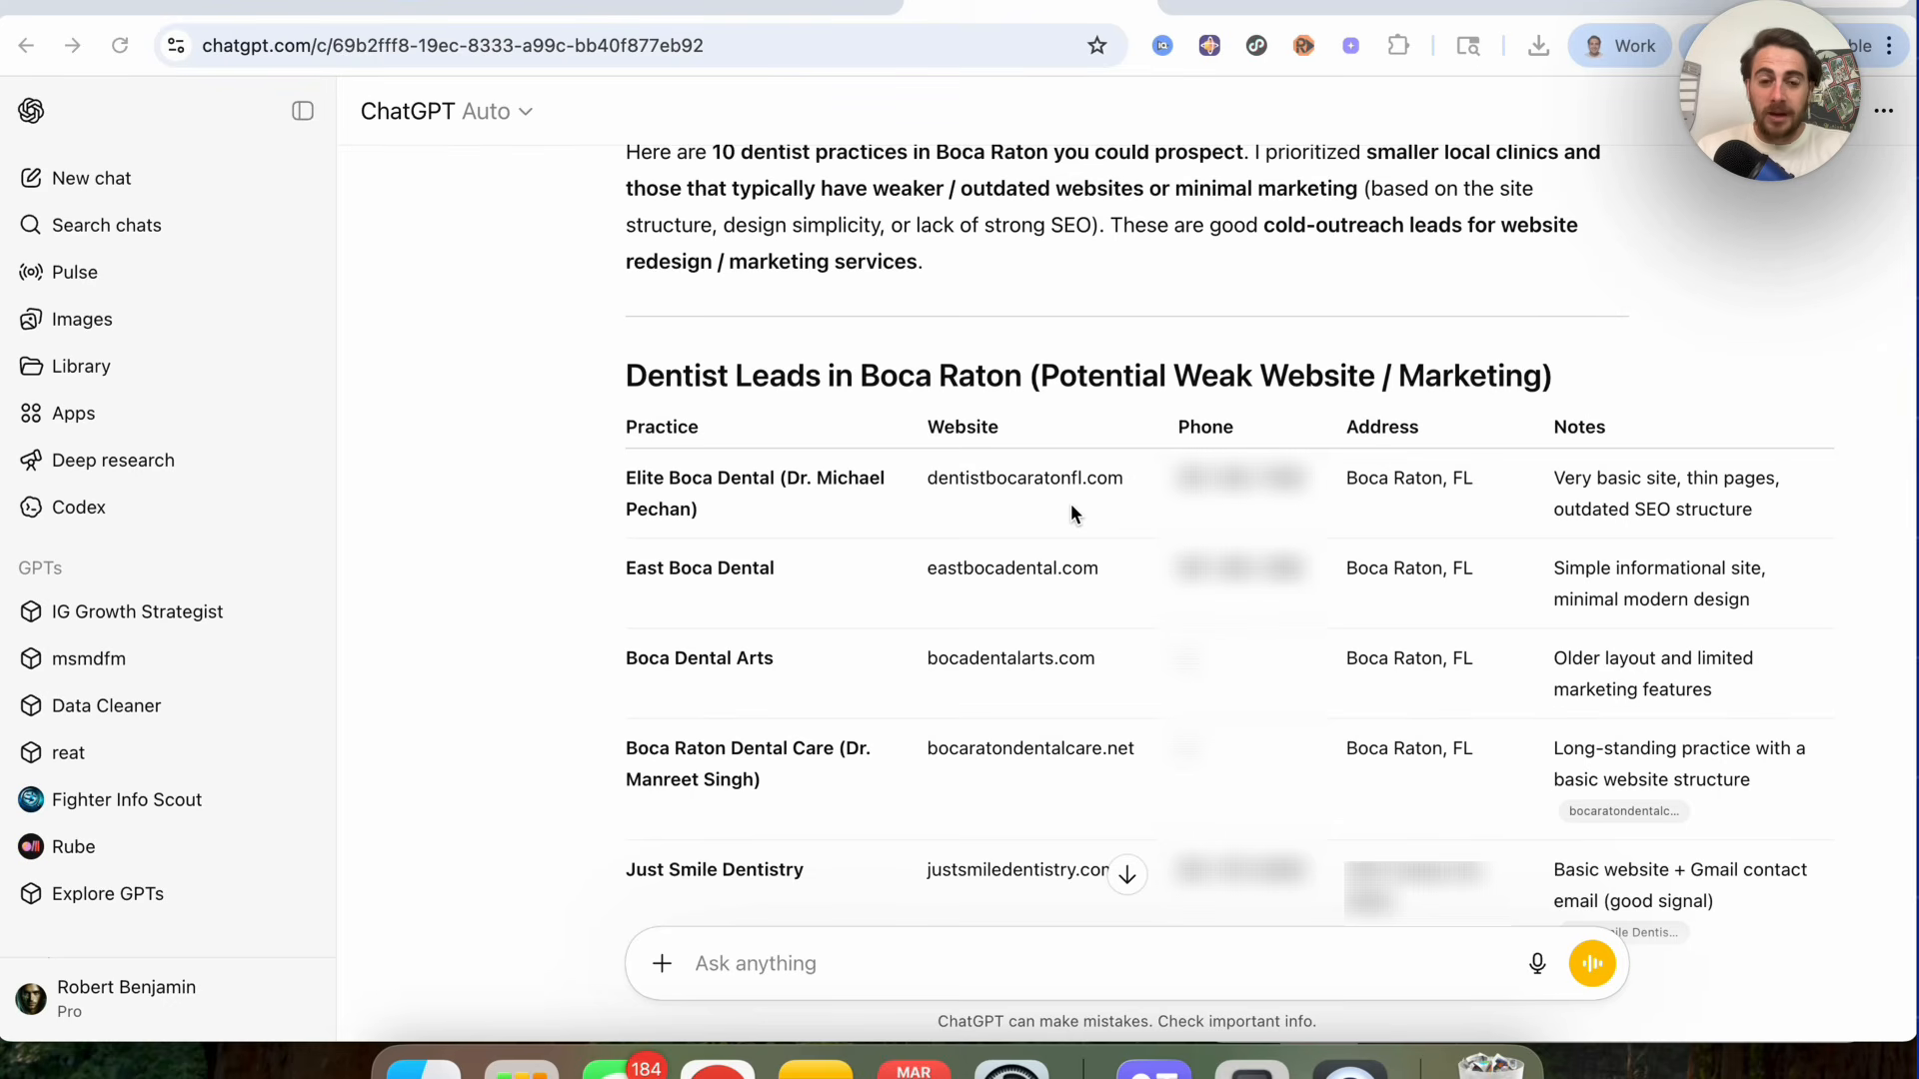
Step: Start adding a prospect in GoHighLevel Prospecting and enter dentist as the search keyword
{"action": "left_click", "coordinate": [785, 10]}
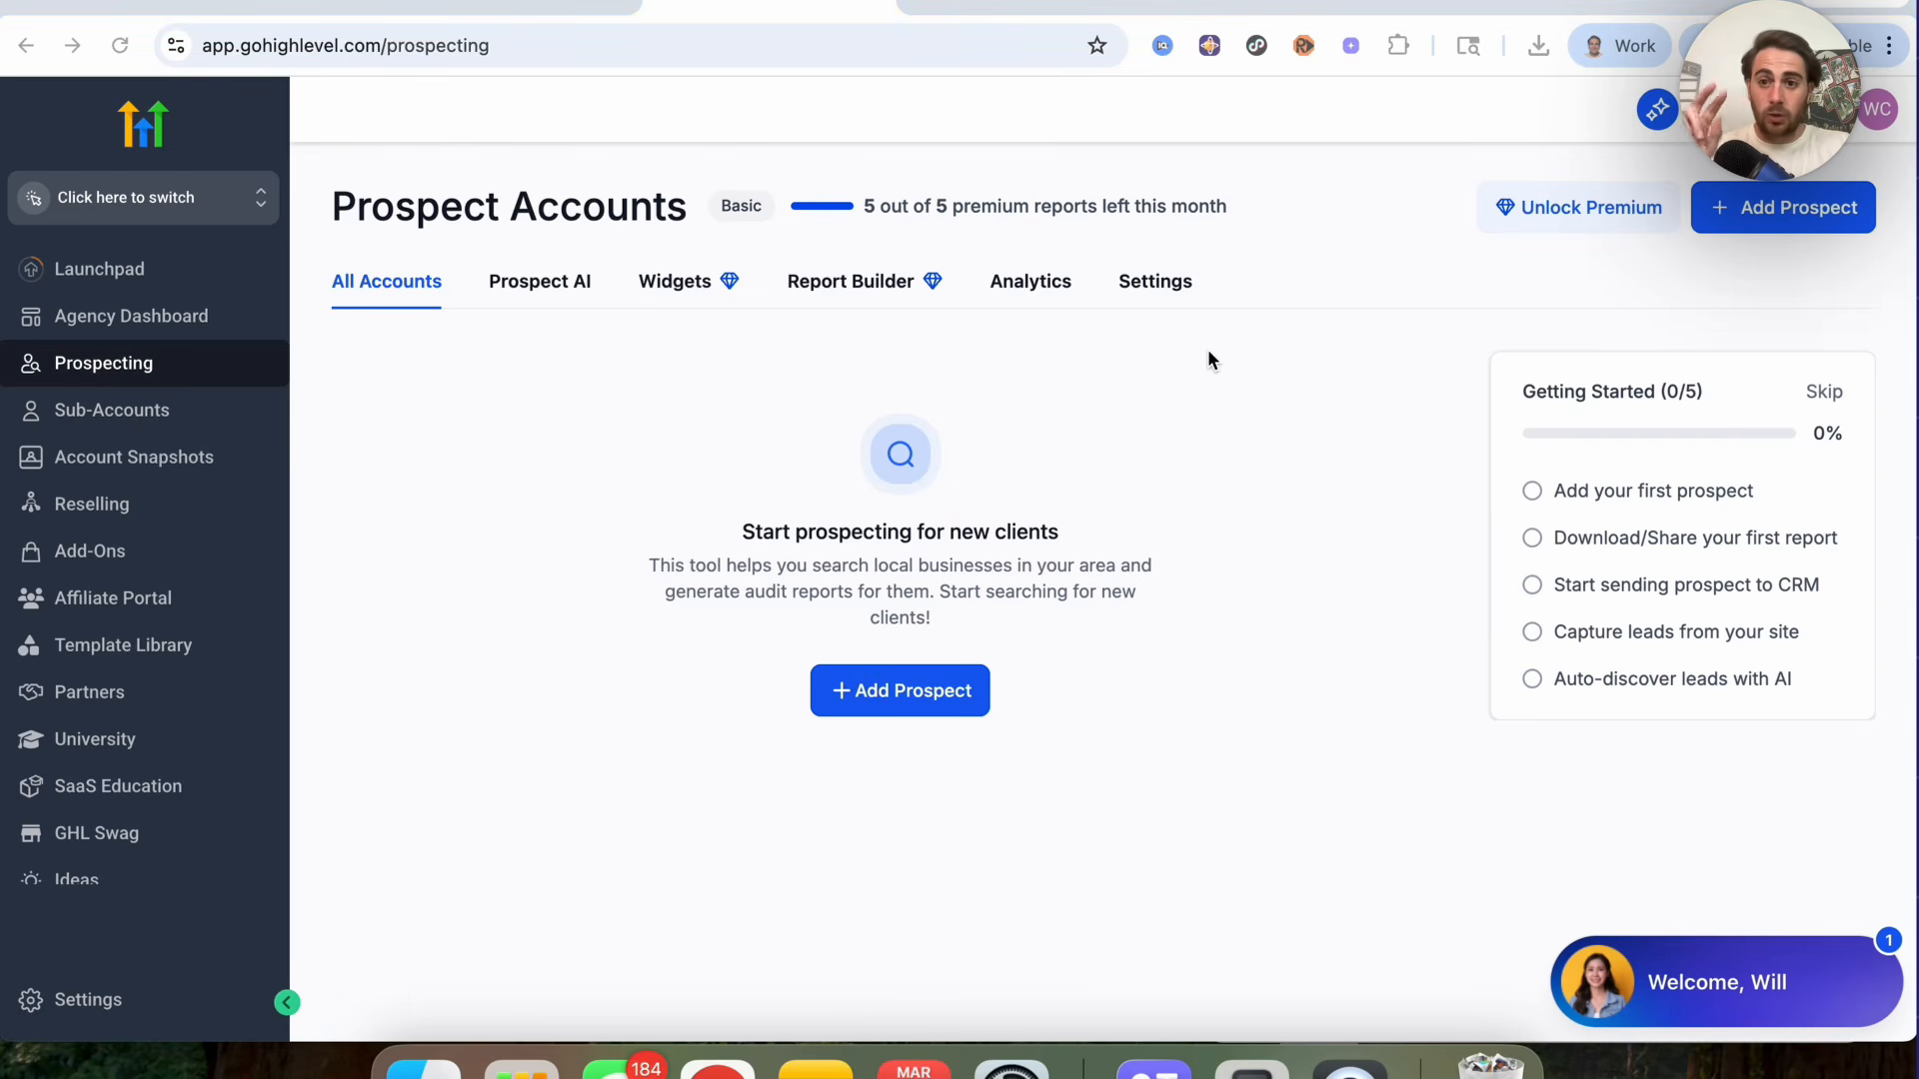
{"action": "left_click", "coordinate": [869, 691]}
{"action": "left_click", "coordinate": [640, 400]}
{"action": "type", "text": "dentist"}
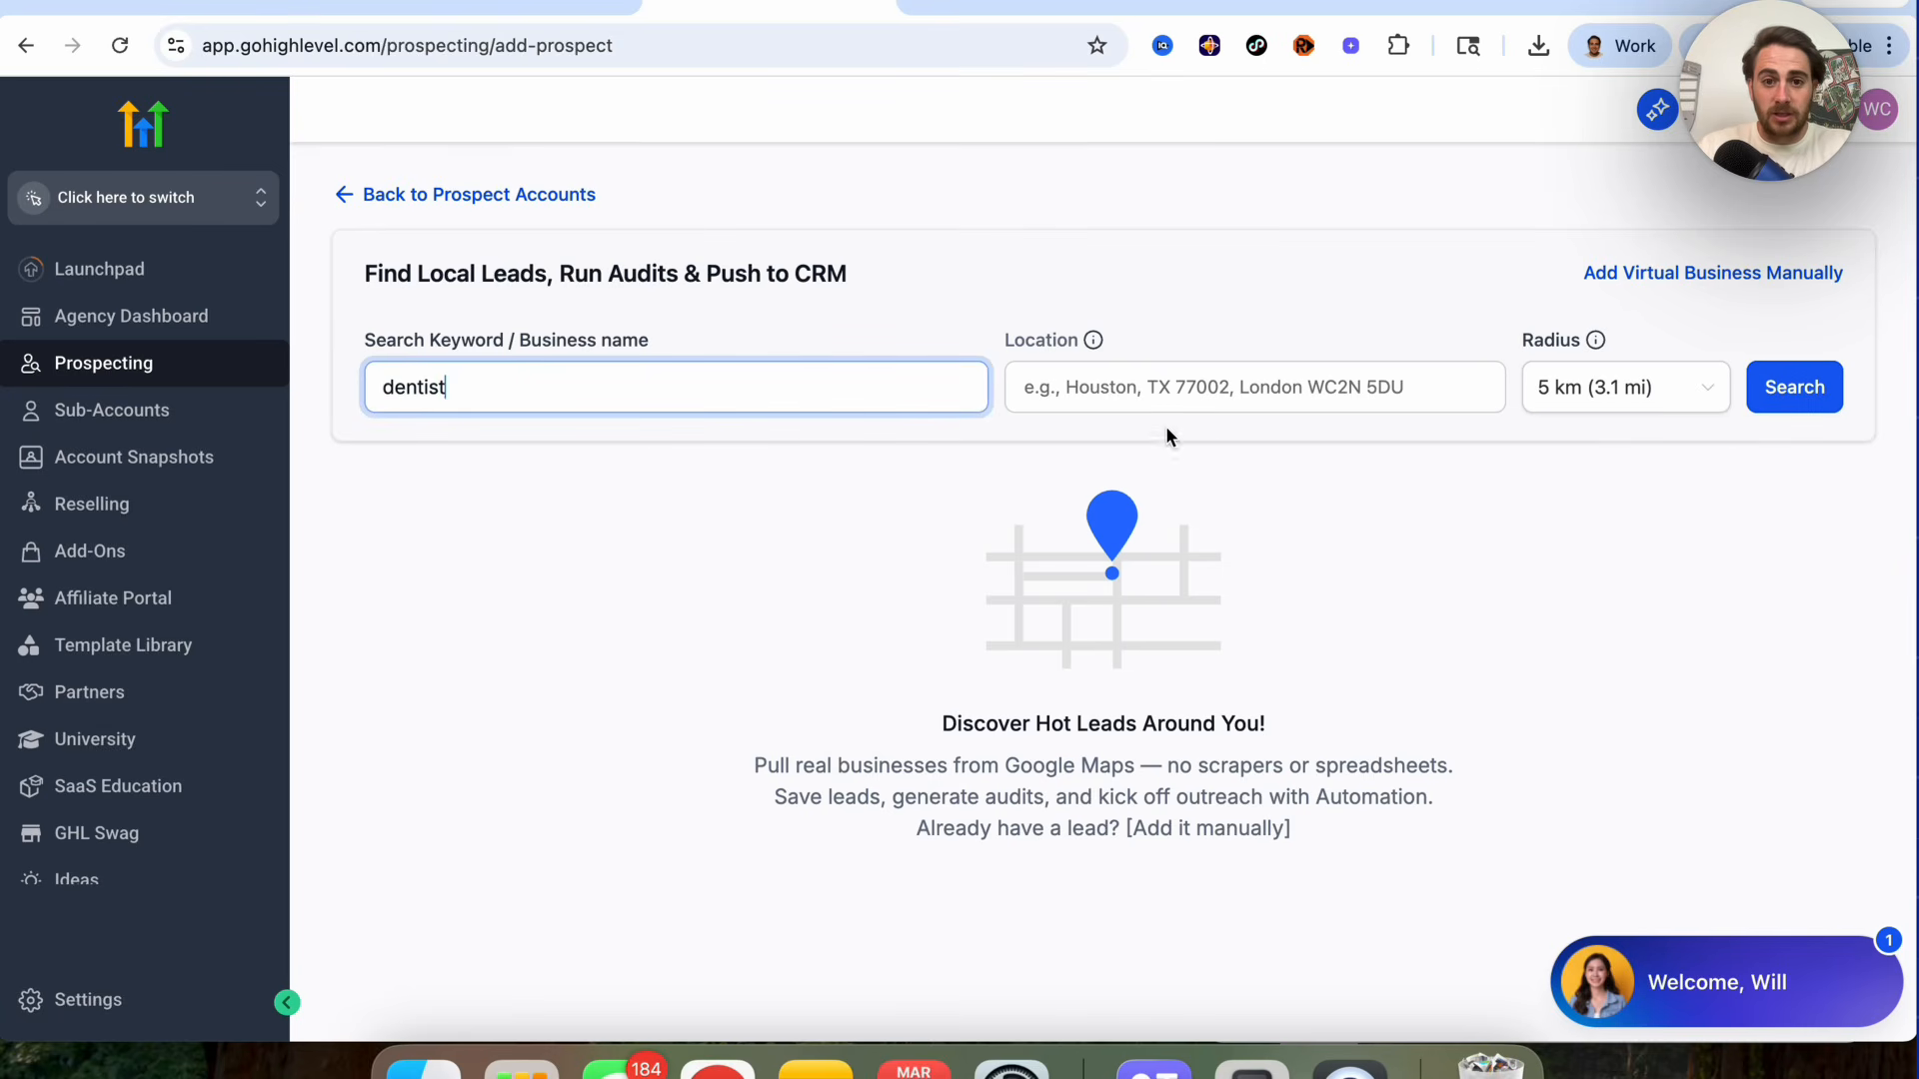
Step: Set the location to Boca Raton, Boca Raton, FL, USA and run the search
{"action": "left_click", "coordinate": [1044, 396]}
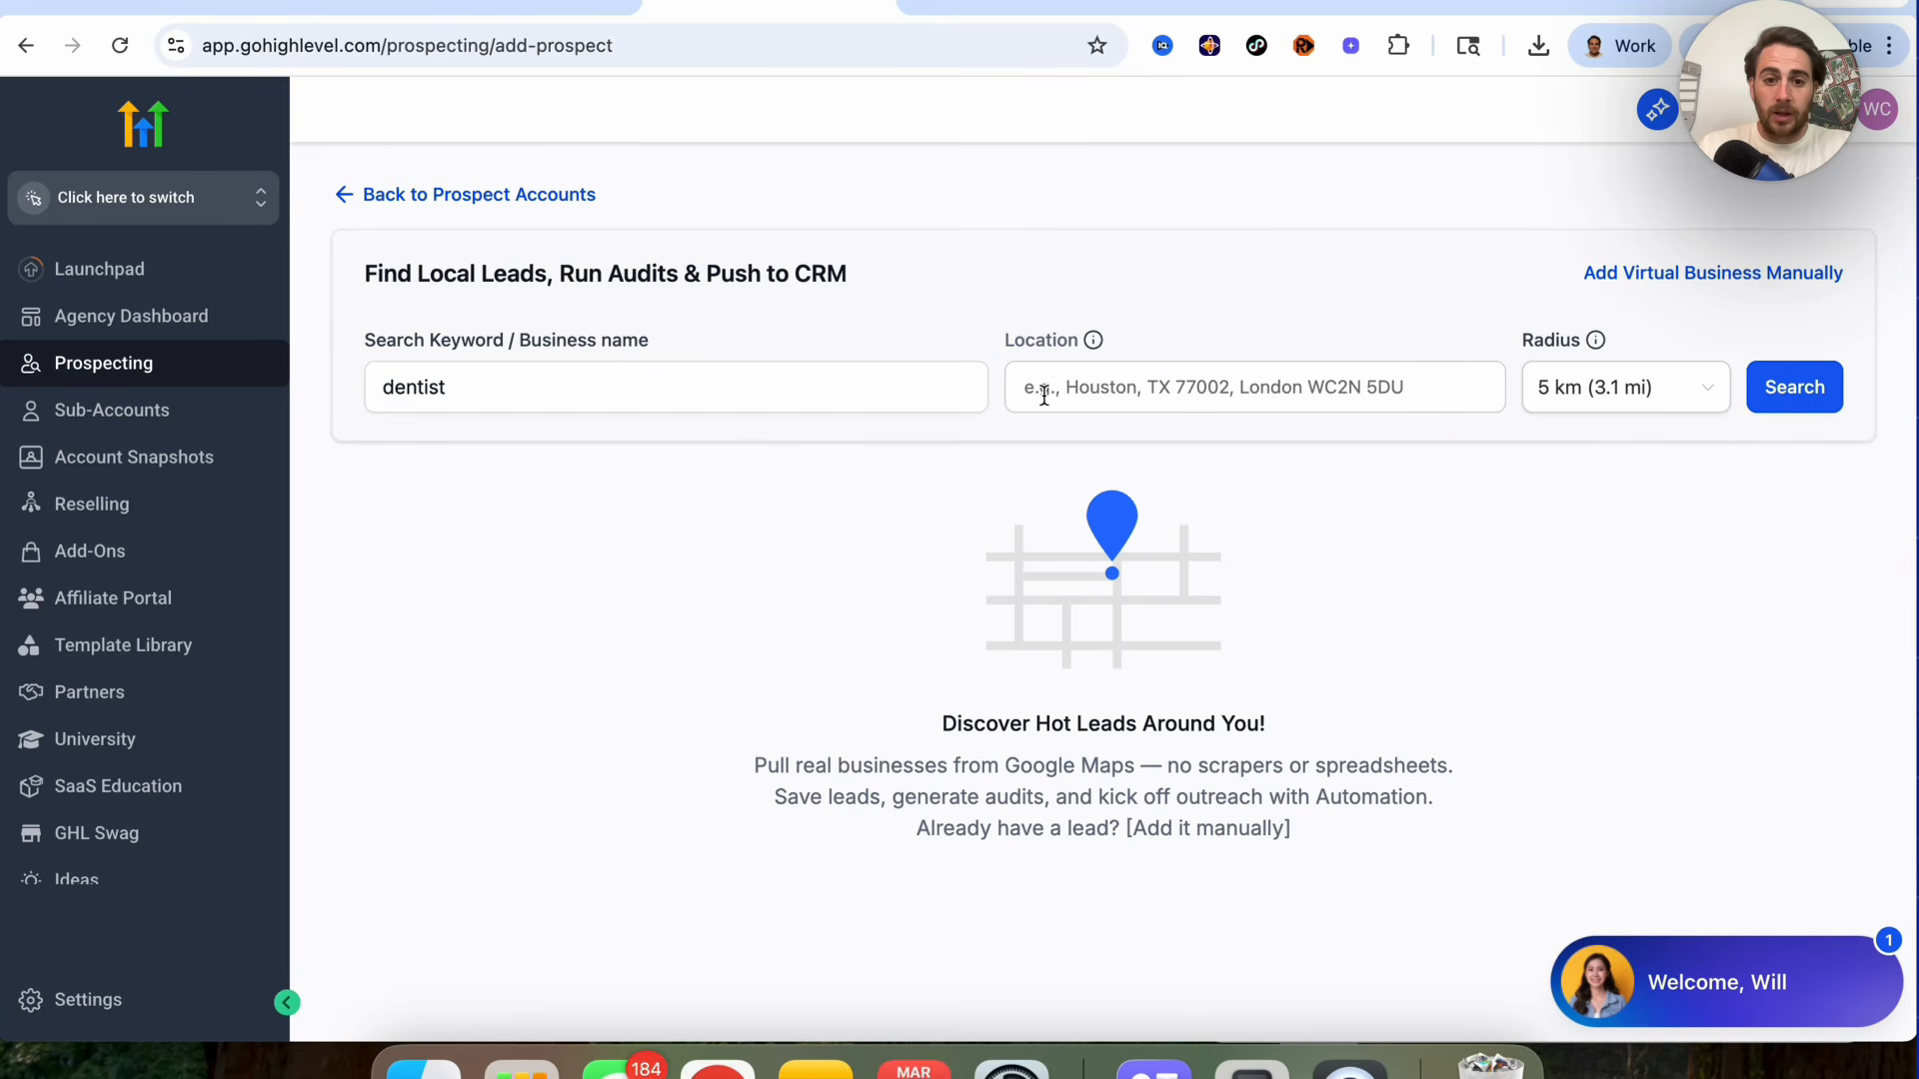
{"action": "type", "text": "Boca Raton"}
{"action": "left_click", "coordinate": [1109, 432]}
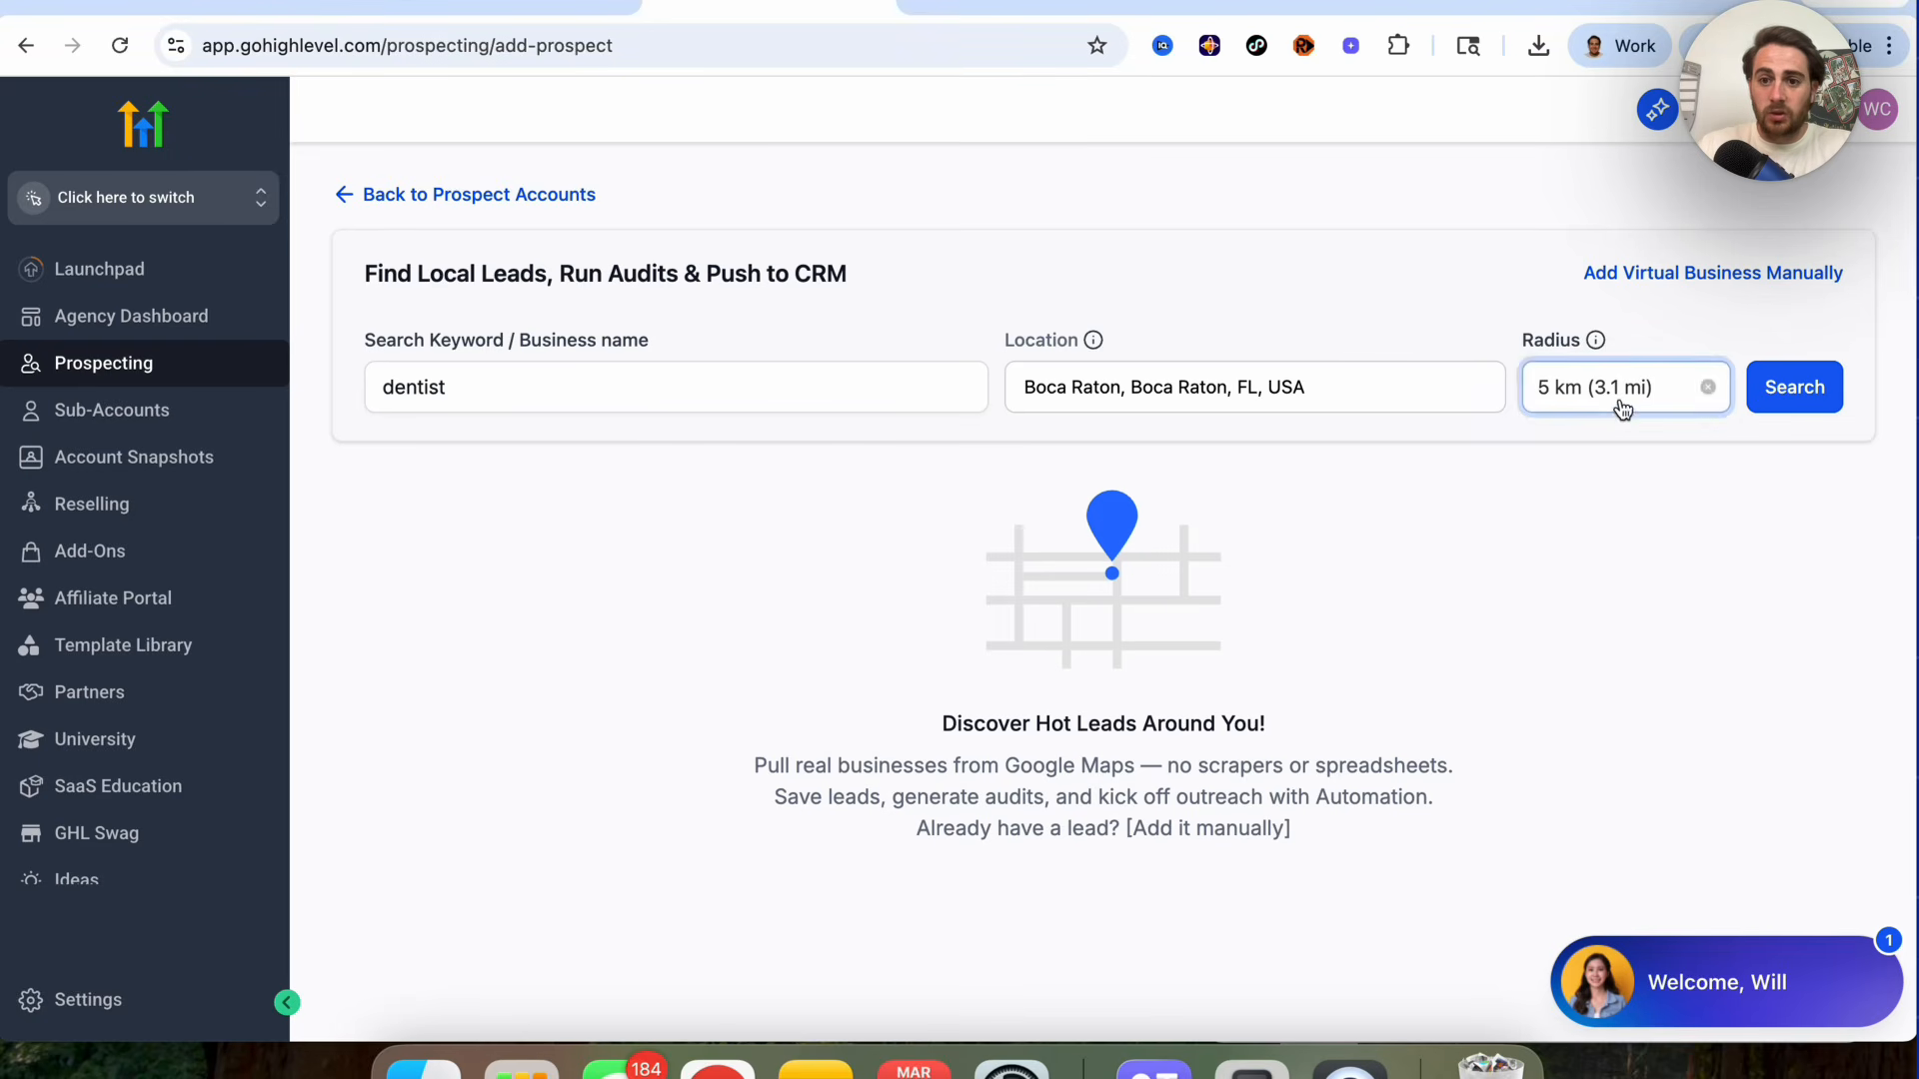
{"action": "left_click", "coordinate": [1827, 405]}
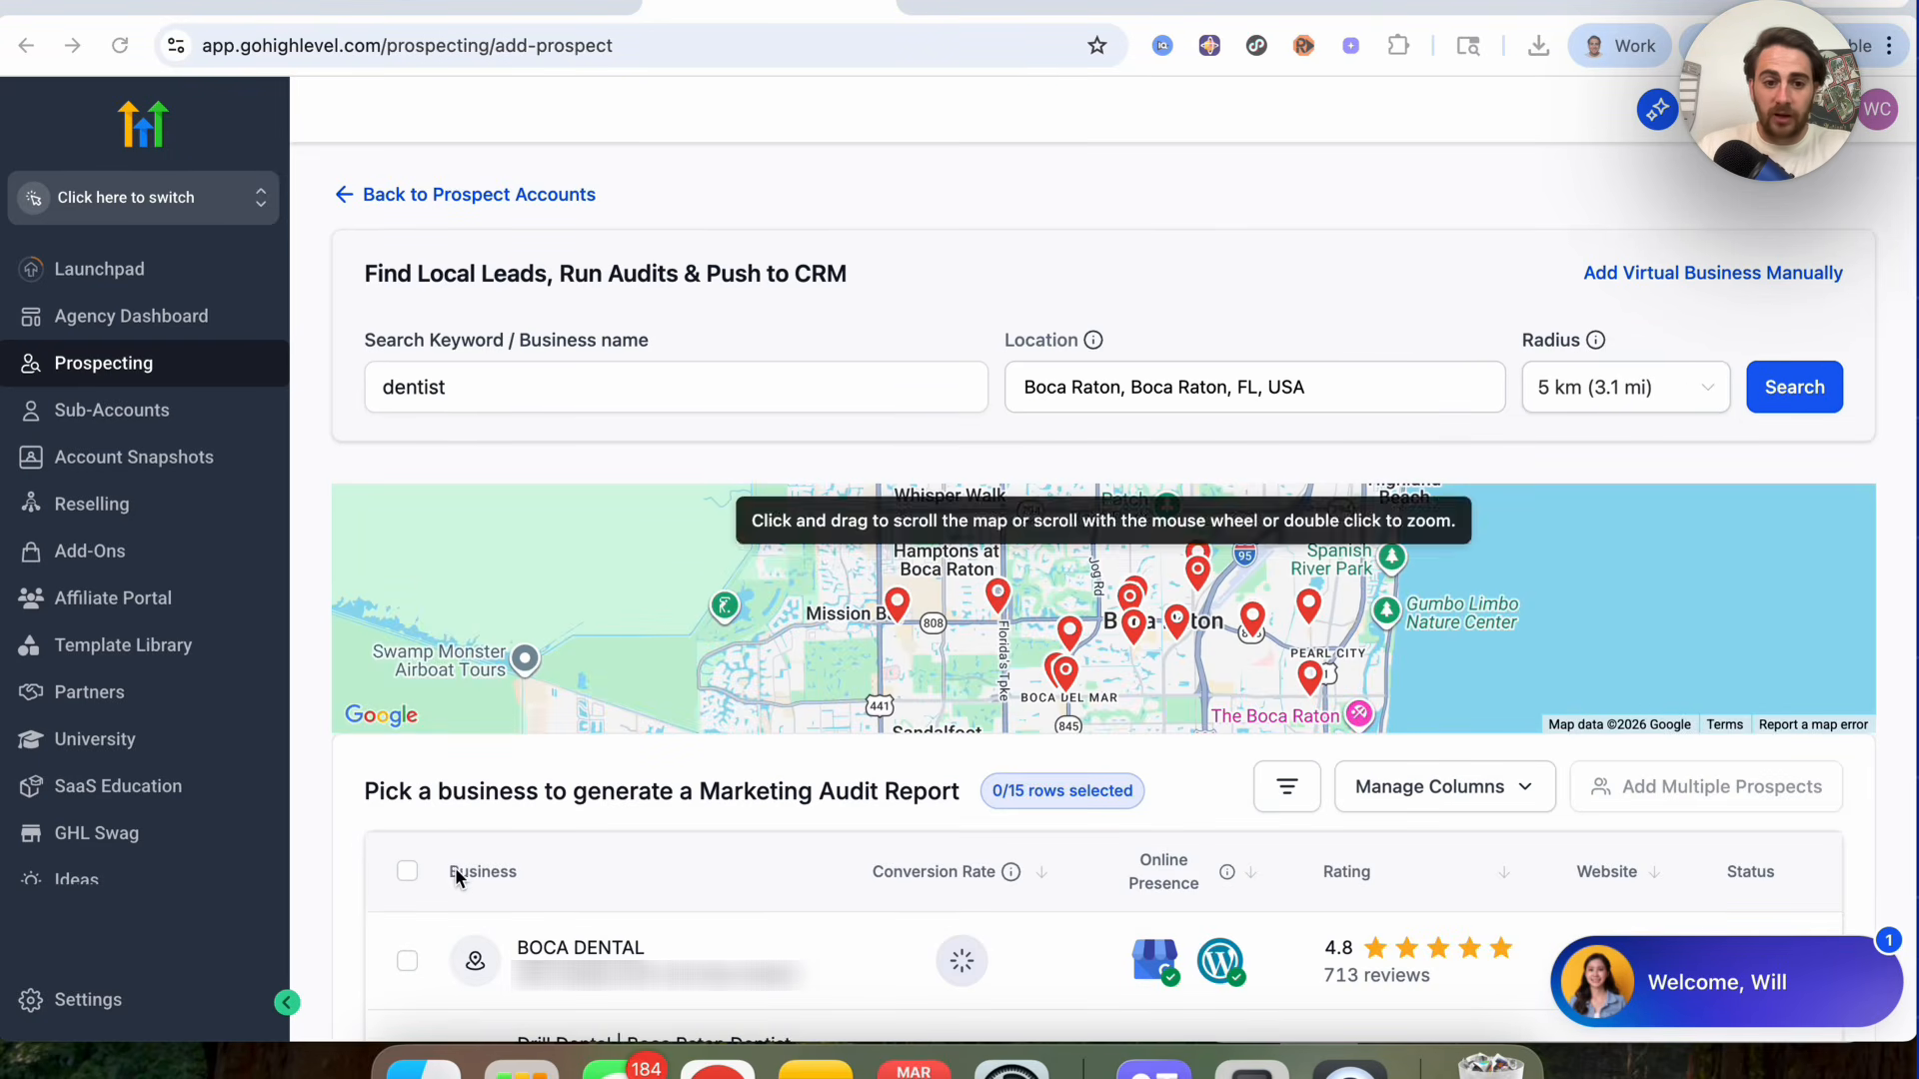
Step: Select BOCA DENTAL, Drill Dental and Dental Associates of Boca Raton and add them as prospects in bulk
{"action": "scroll", "coordinate": [453, 867], "scroll_direction": "down", "scroll_amount": 2}
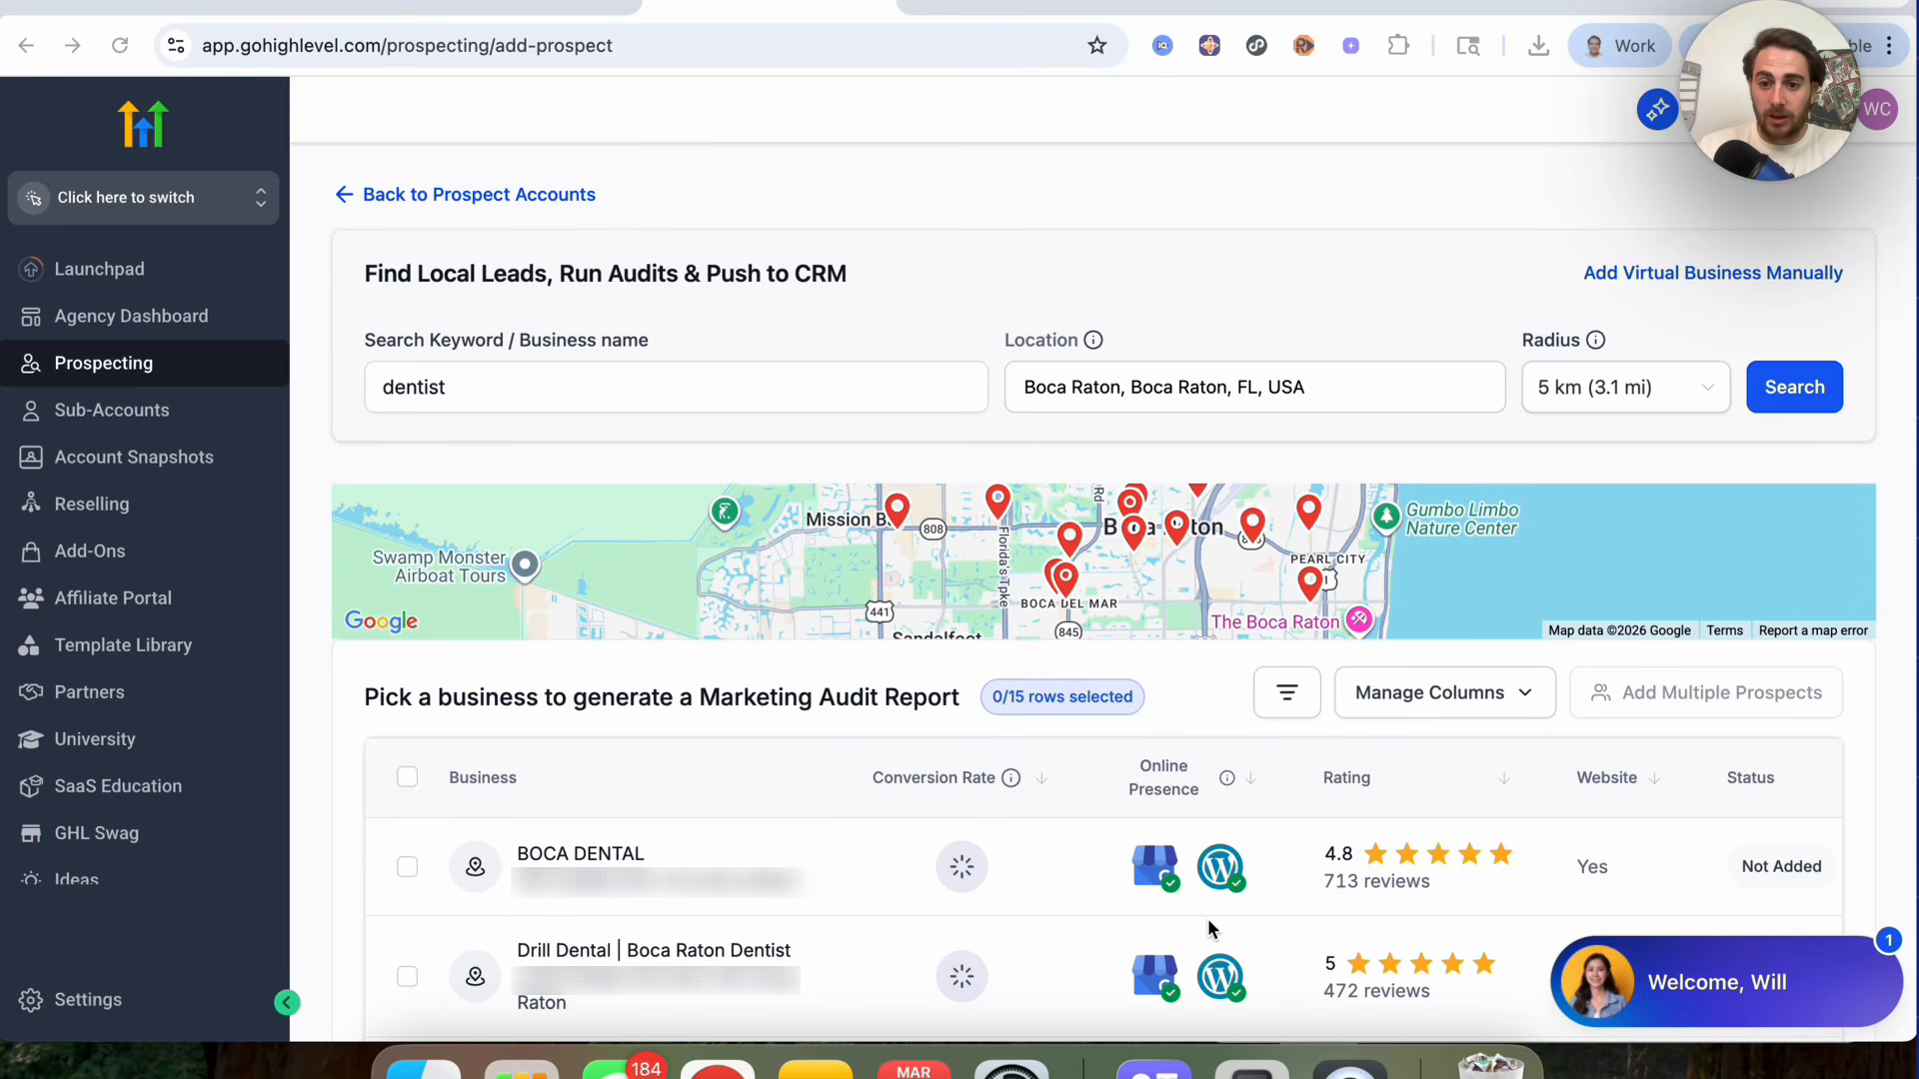
{"action": "scroll", "coordinate": [1210, 929], "scroll_direction": "down", "scroll_amount": 1}
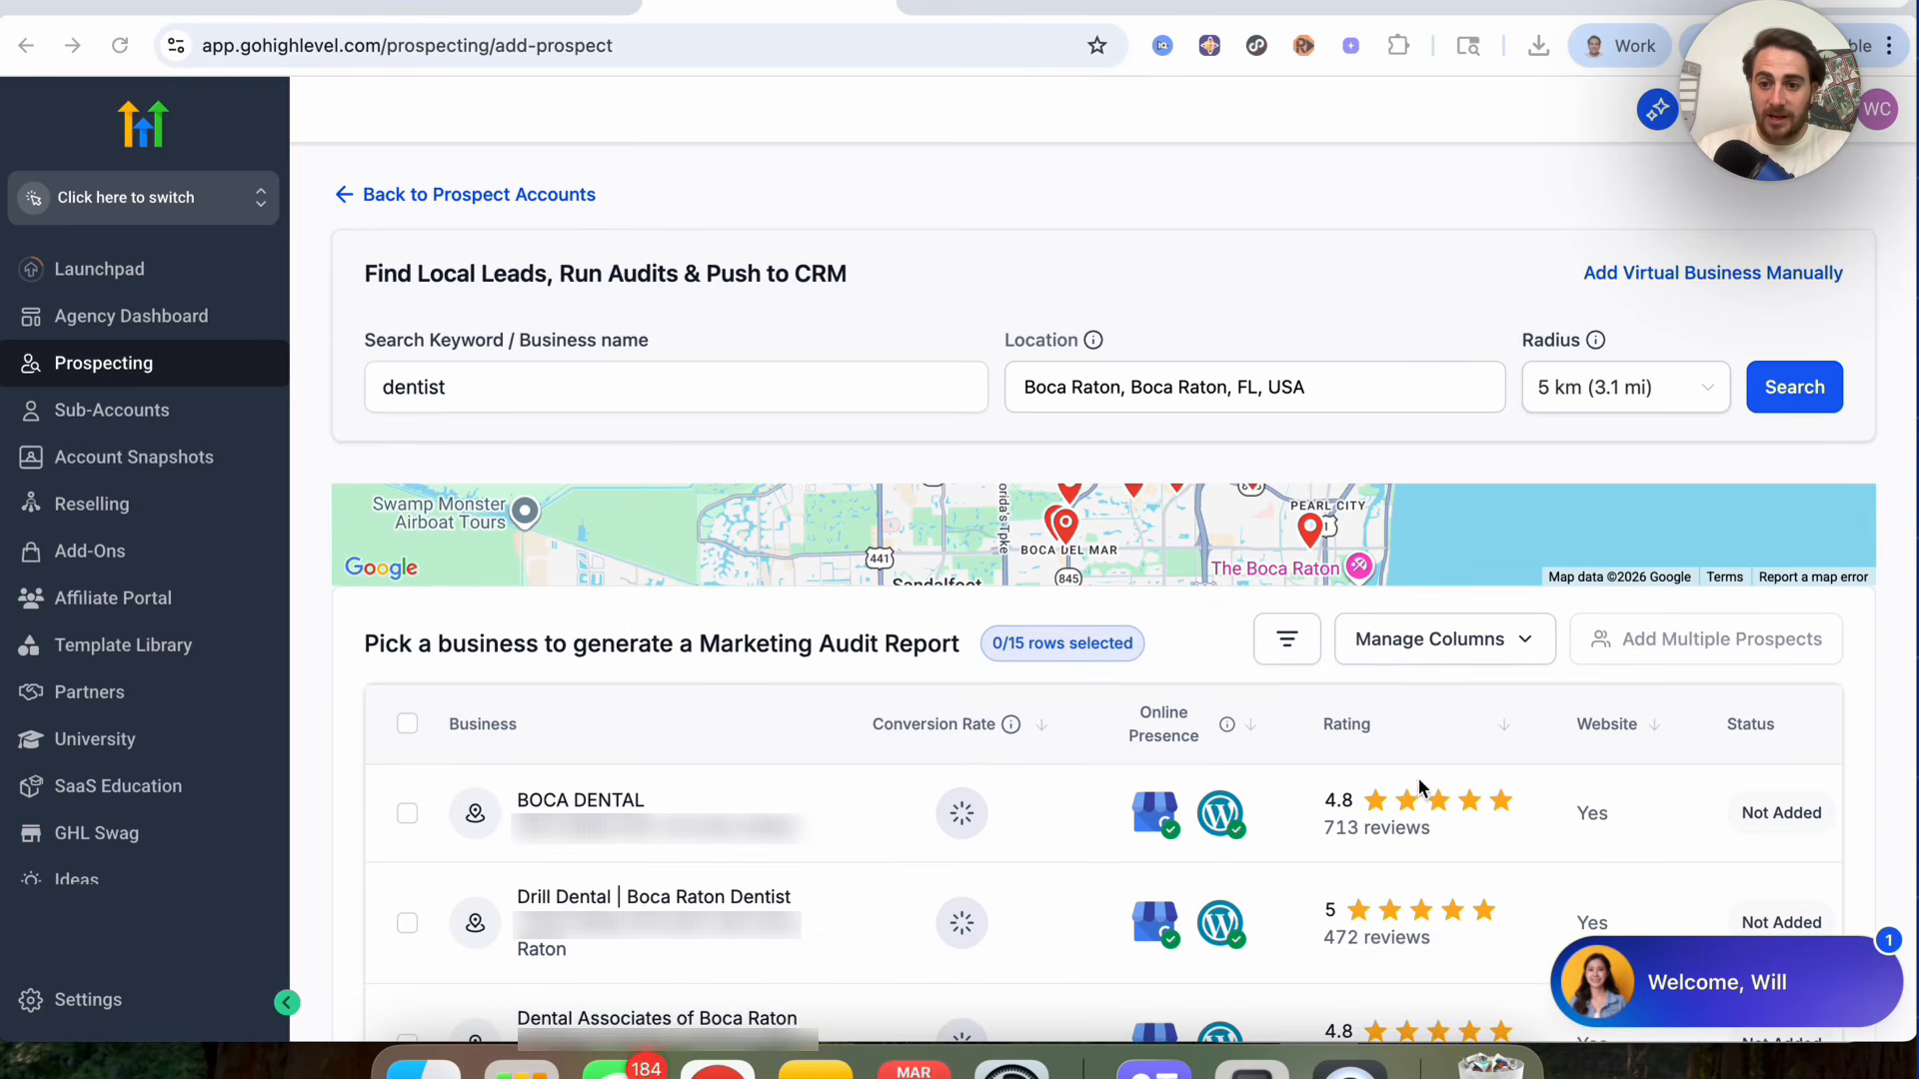
{"action": "left_click", "coordinate": [407, 814]}
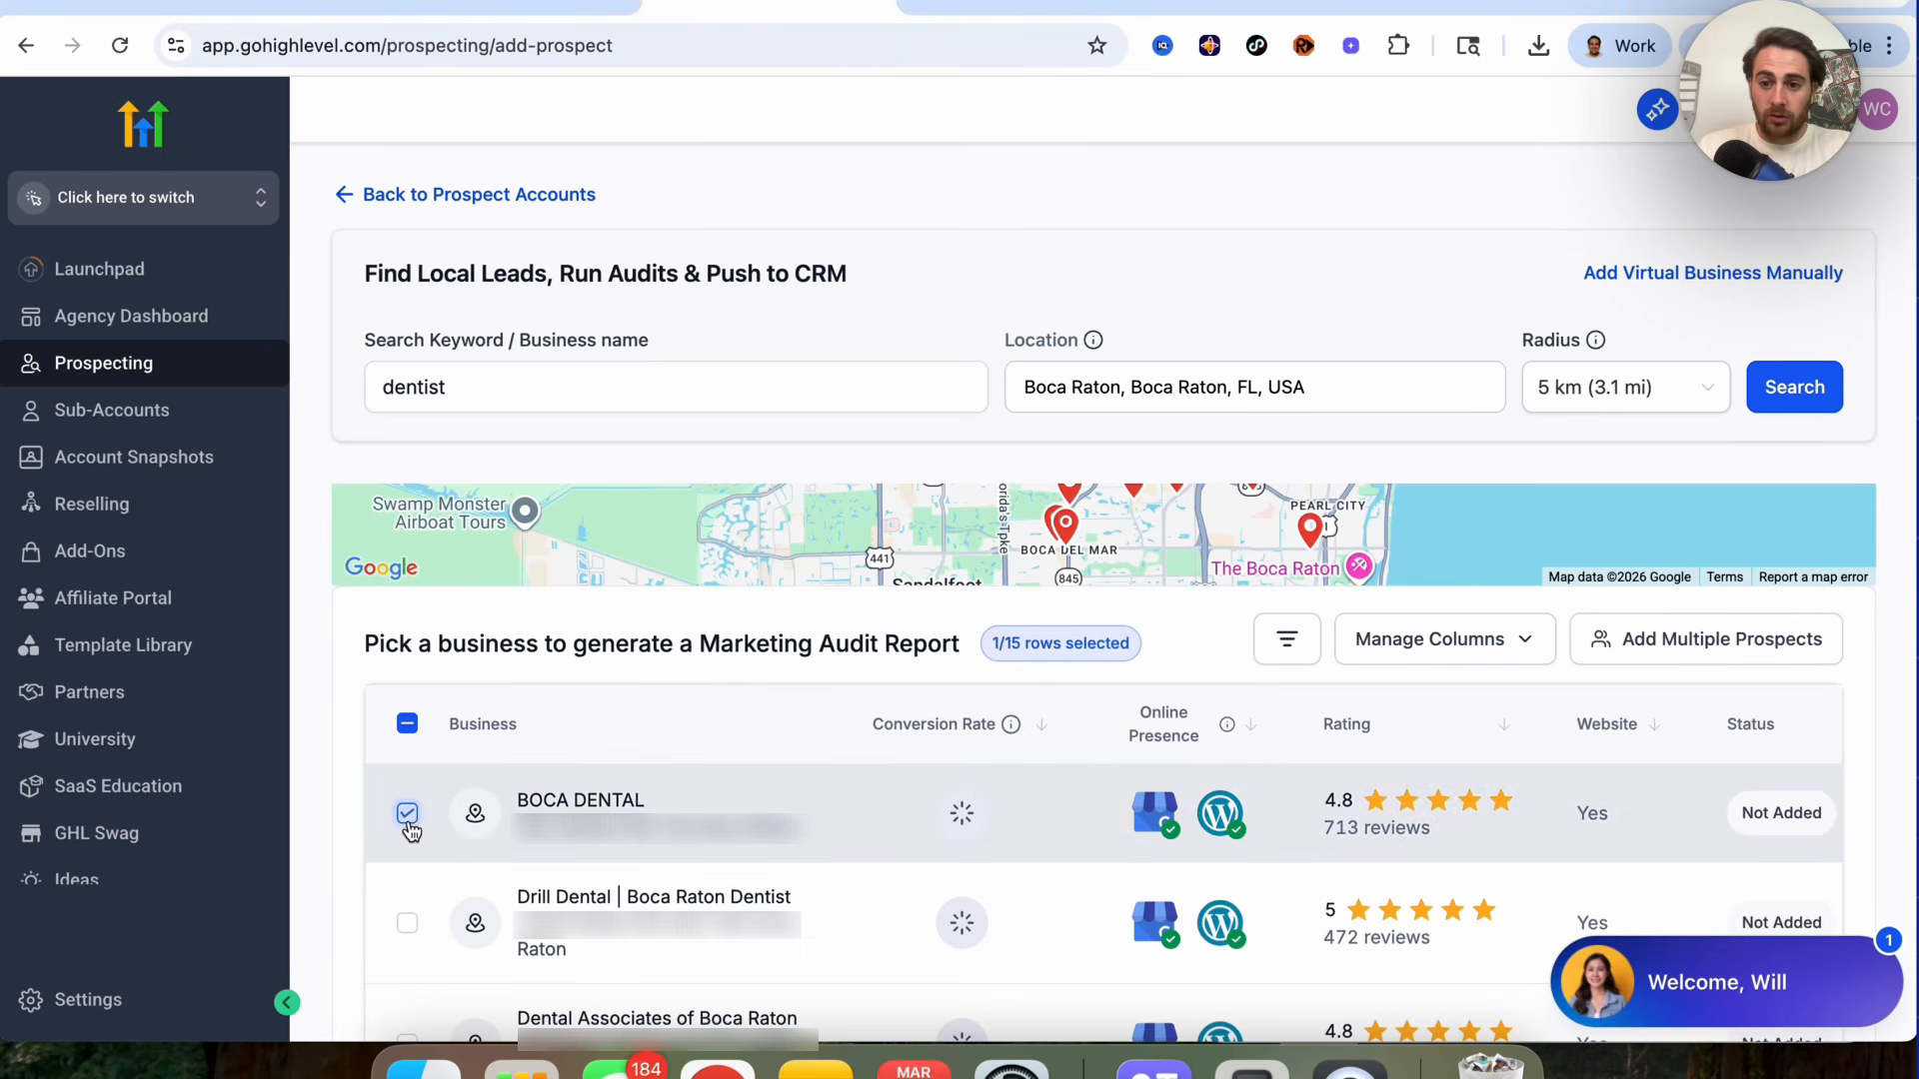
{"action": "left_click", "coordinate": [402, 921]}
{"action": "scroll", "coordinate": [405, 919], "scroll_direction": "down", "scroll_amount": 1}
{"action": "left_click", "coordinate": [407, 981]}
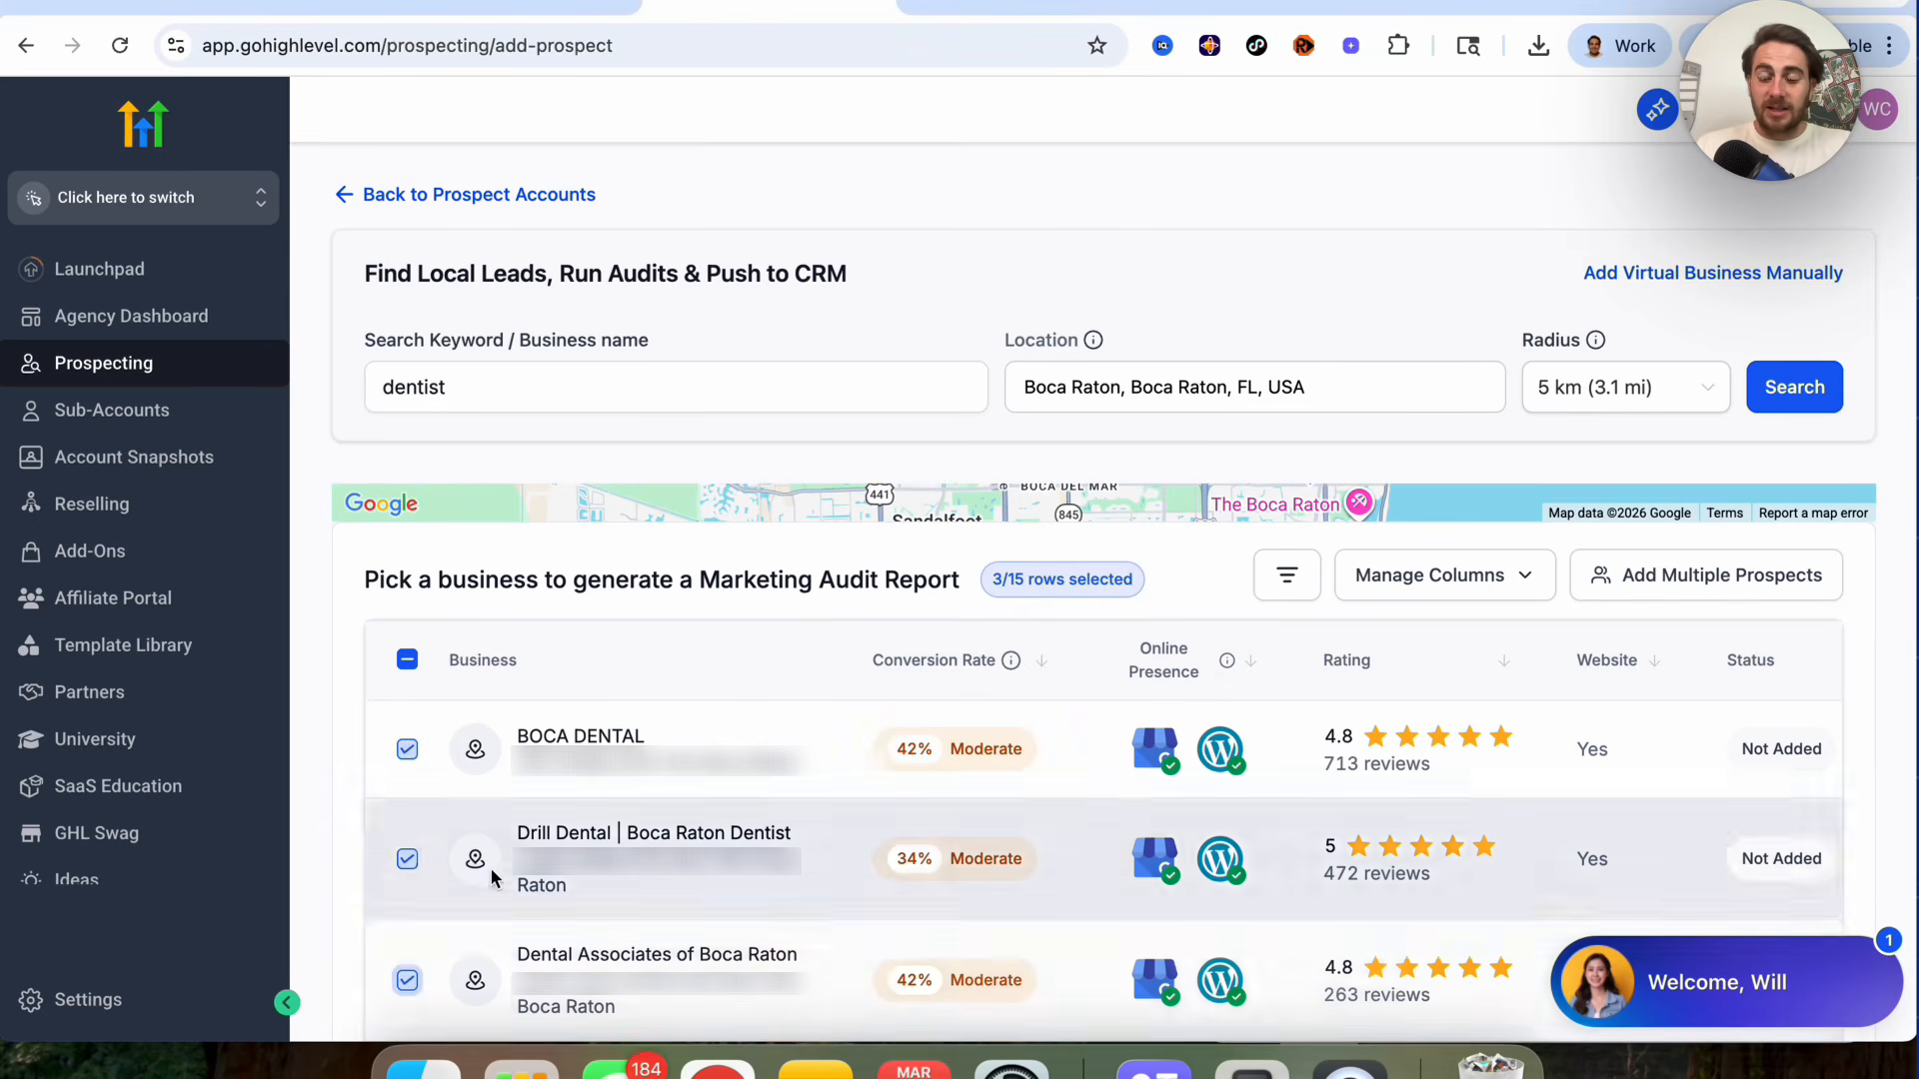
{"action": "left_click", "coordinate": [1765, 576]}
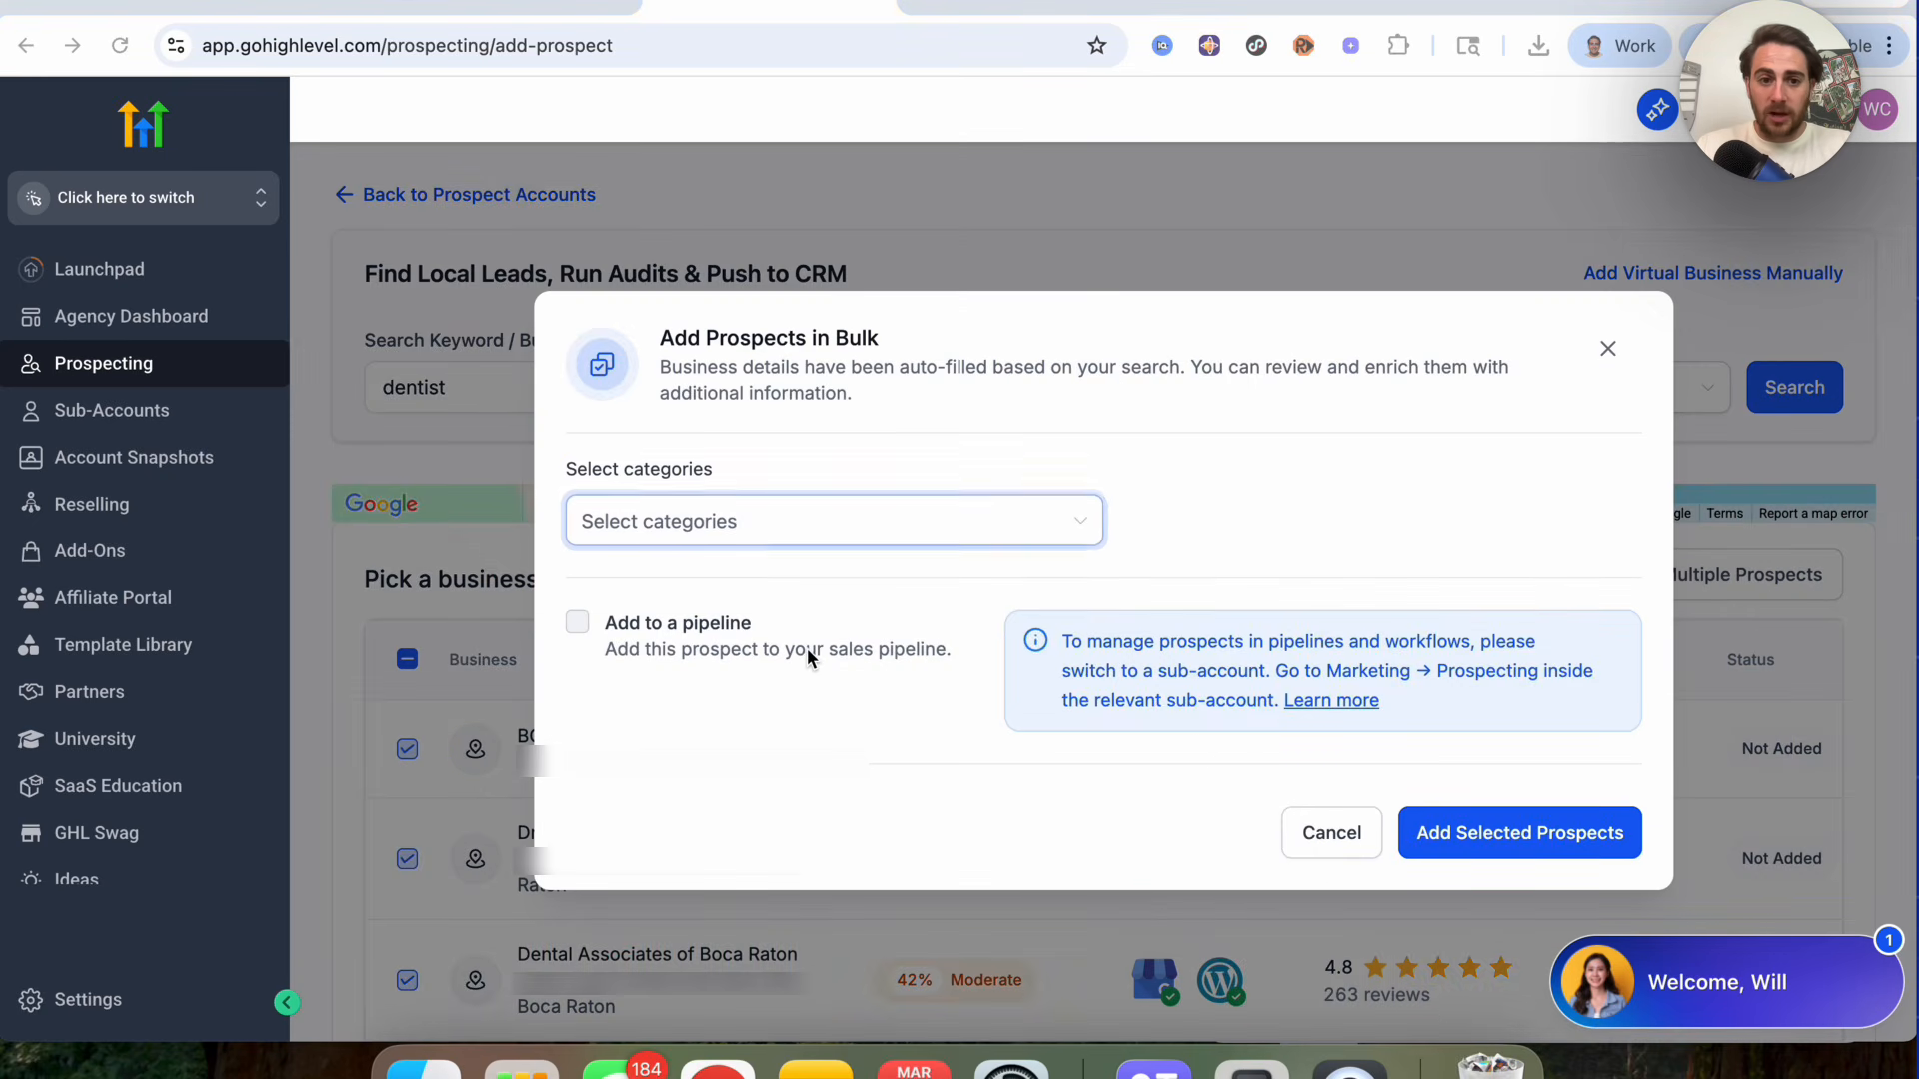
{"action": "left_click", "coordinate": [1549, 830]}
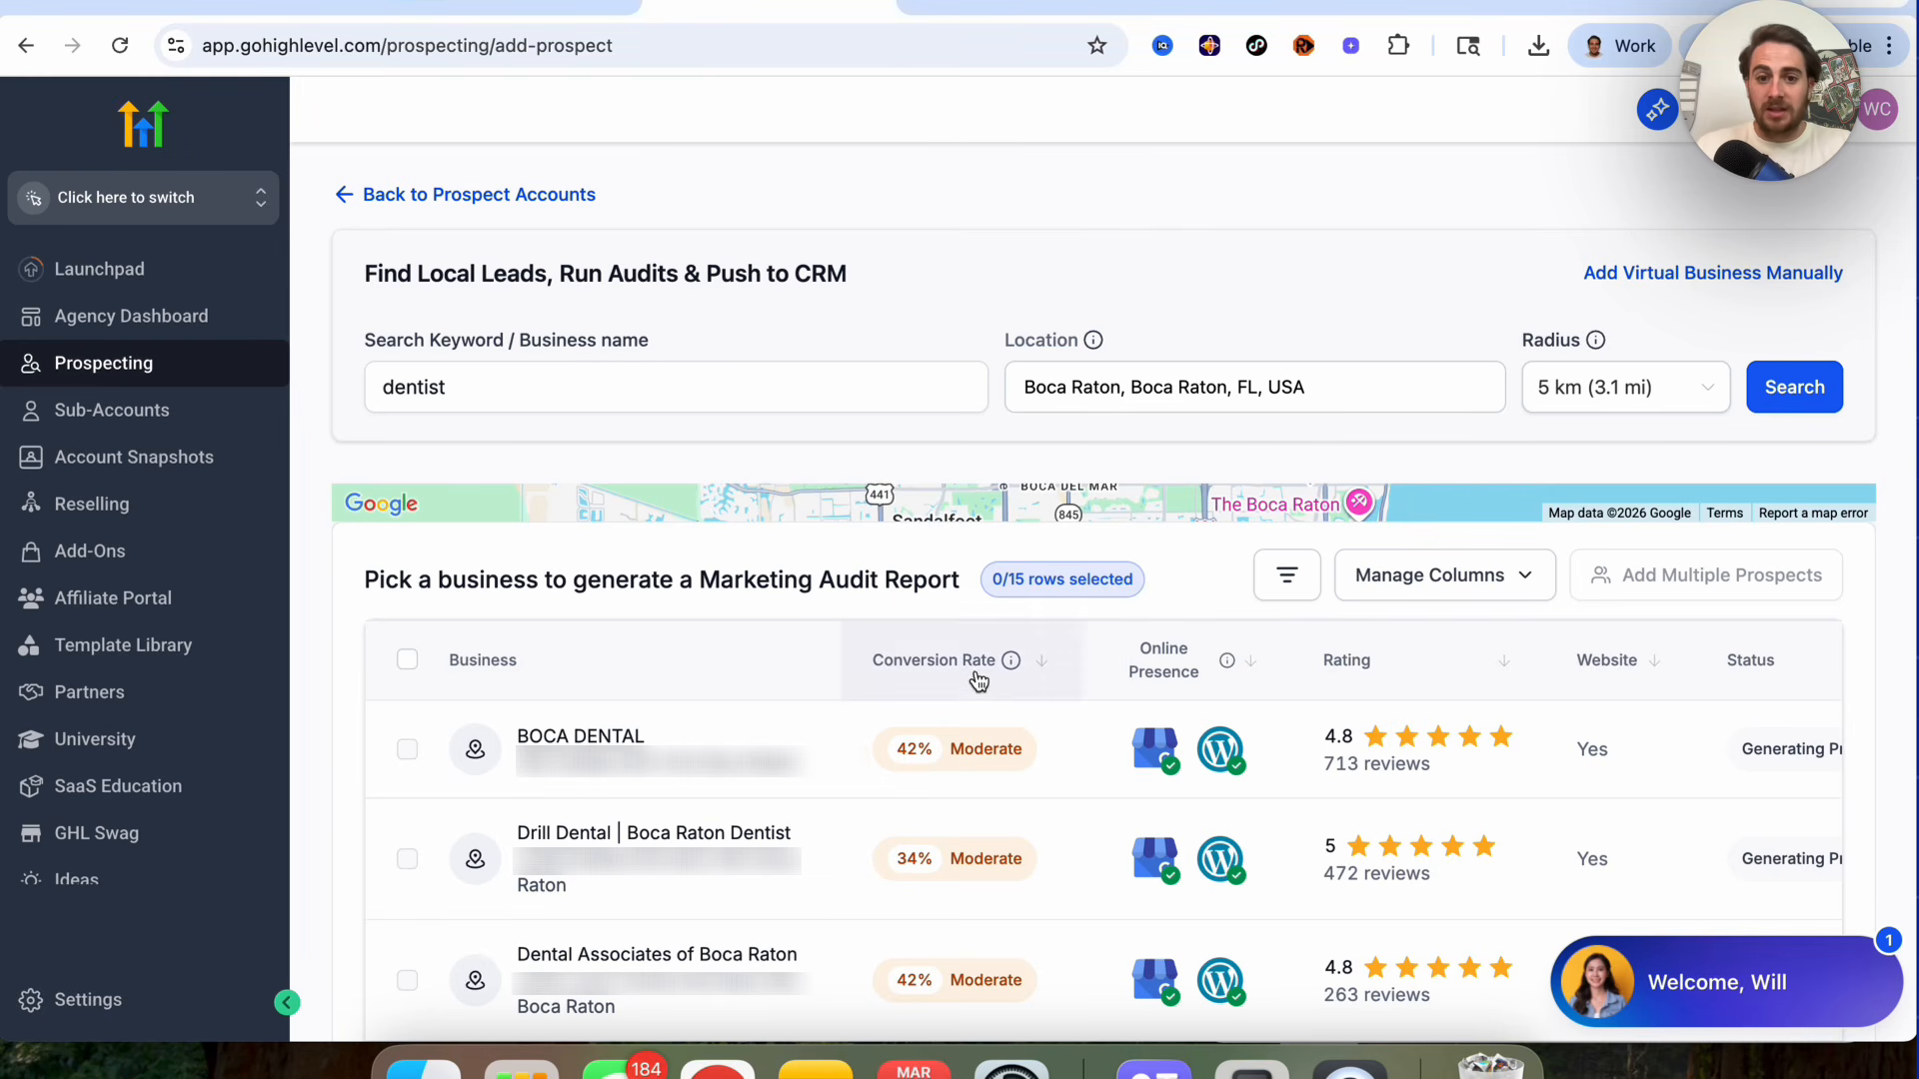
Step: Go back to the prospect accounts list and open the Dental Associates of Boca Raton report
{"action": "scroll", "coordinate": [964, 820], "scroll_direction": "down", "scroll_amount": 3}
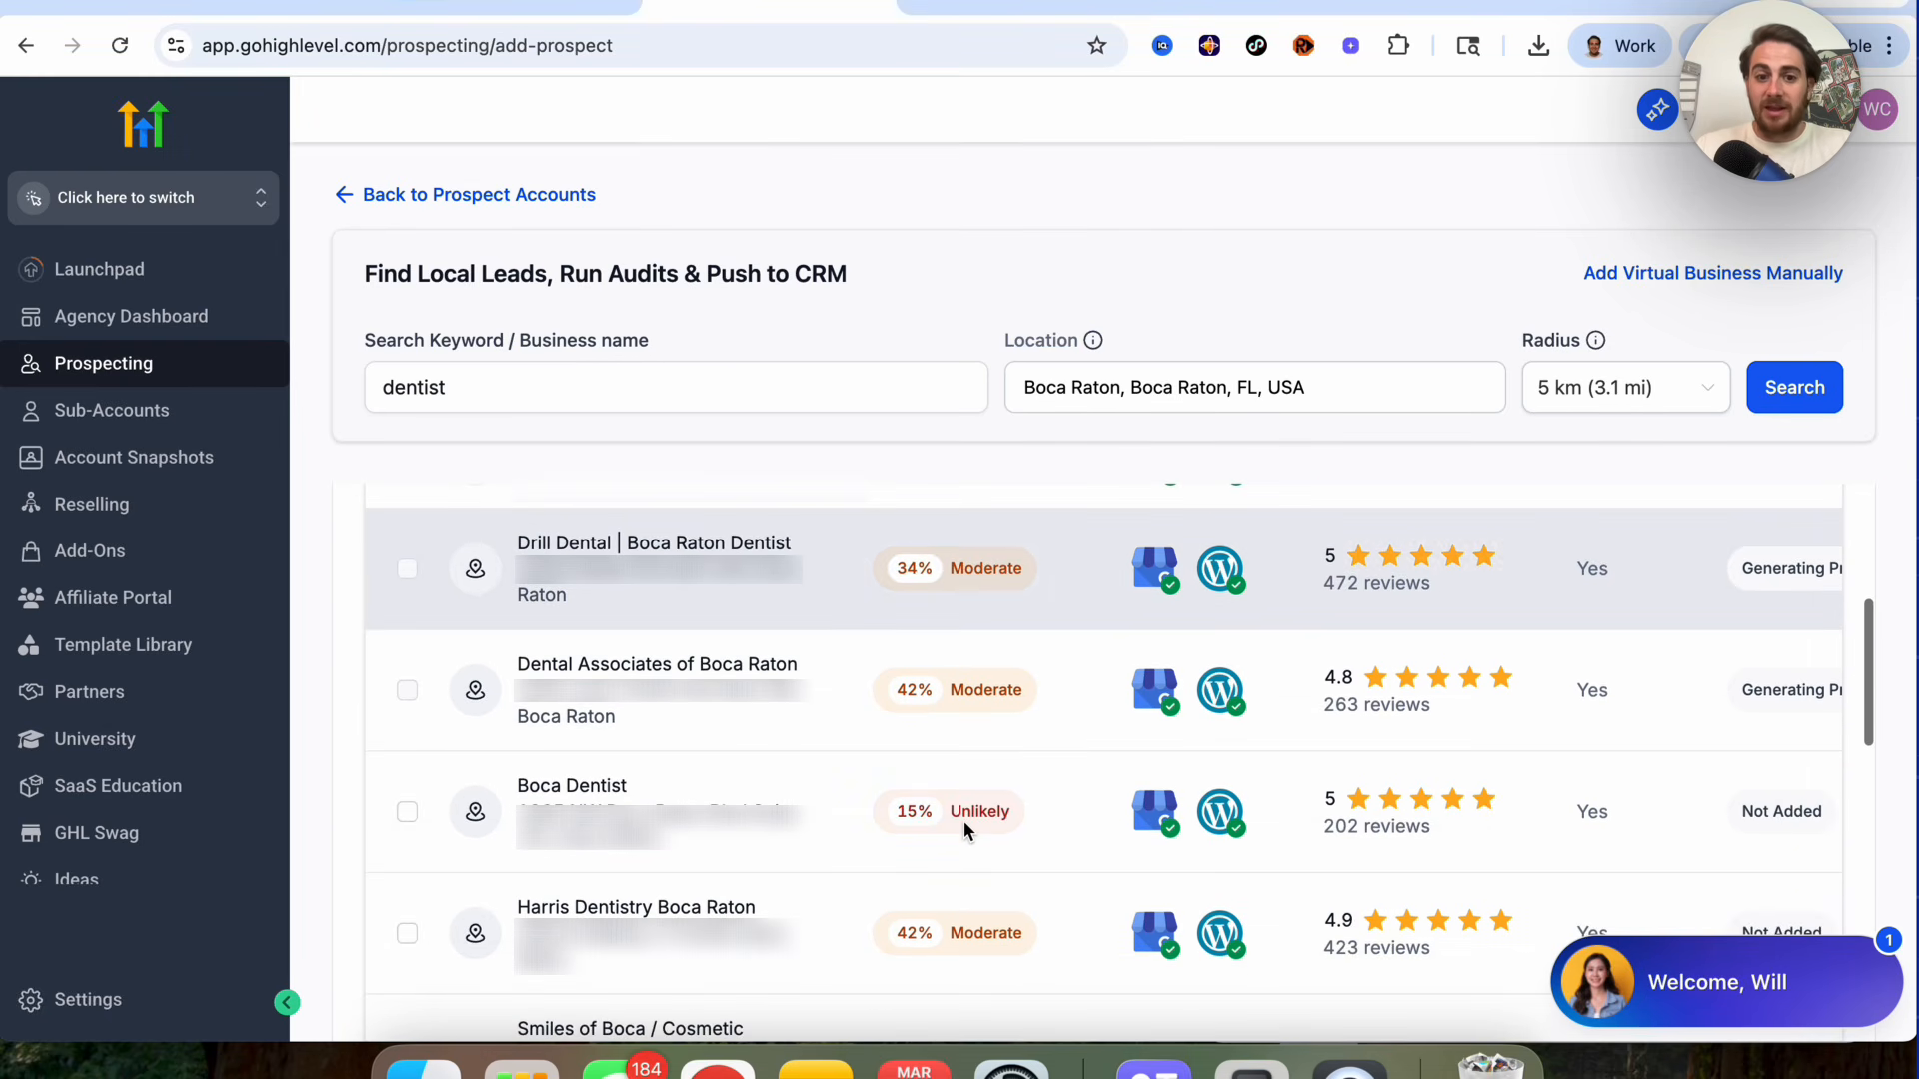
{"action": "scroll", "coordinate": [963, 831], "scroll_direction": "up", "scroll_amount": 2}
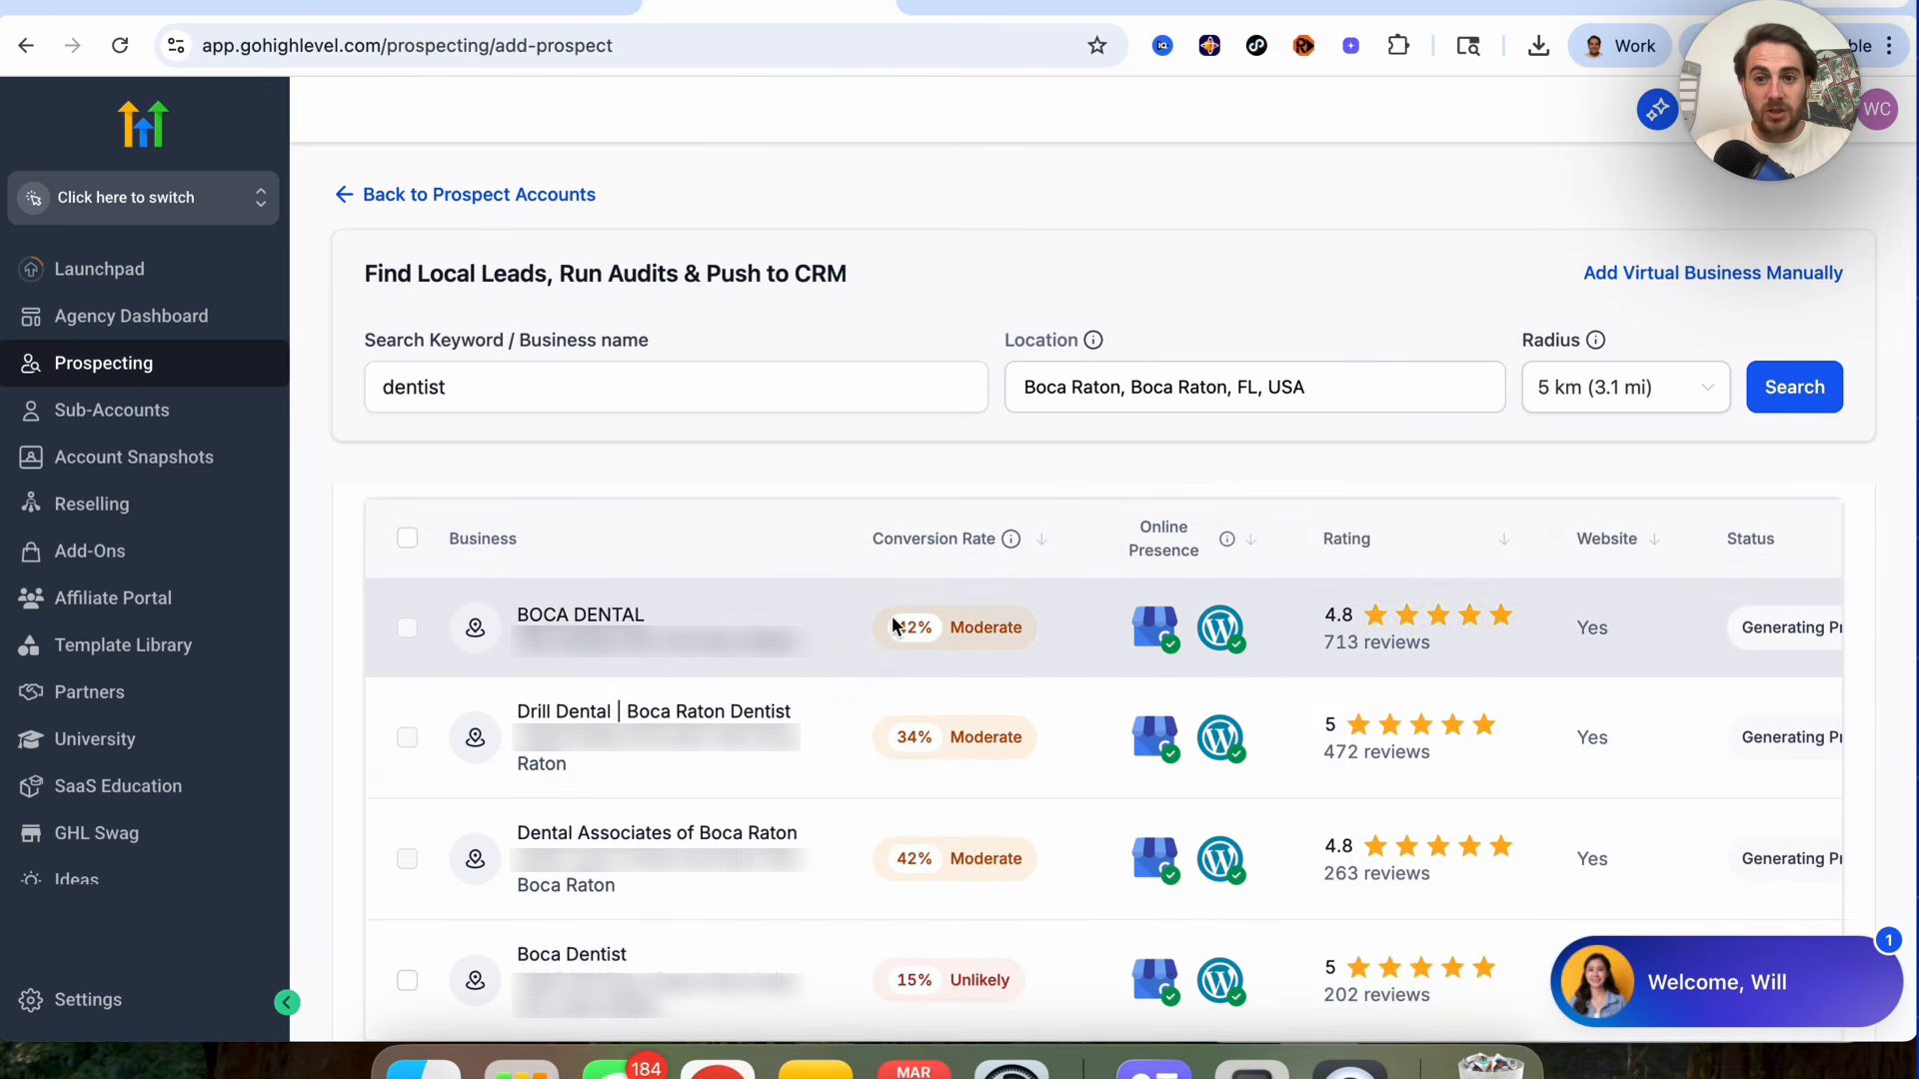
{"action": "left_click", "coordinate": [445, 198]}
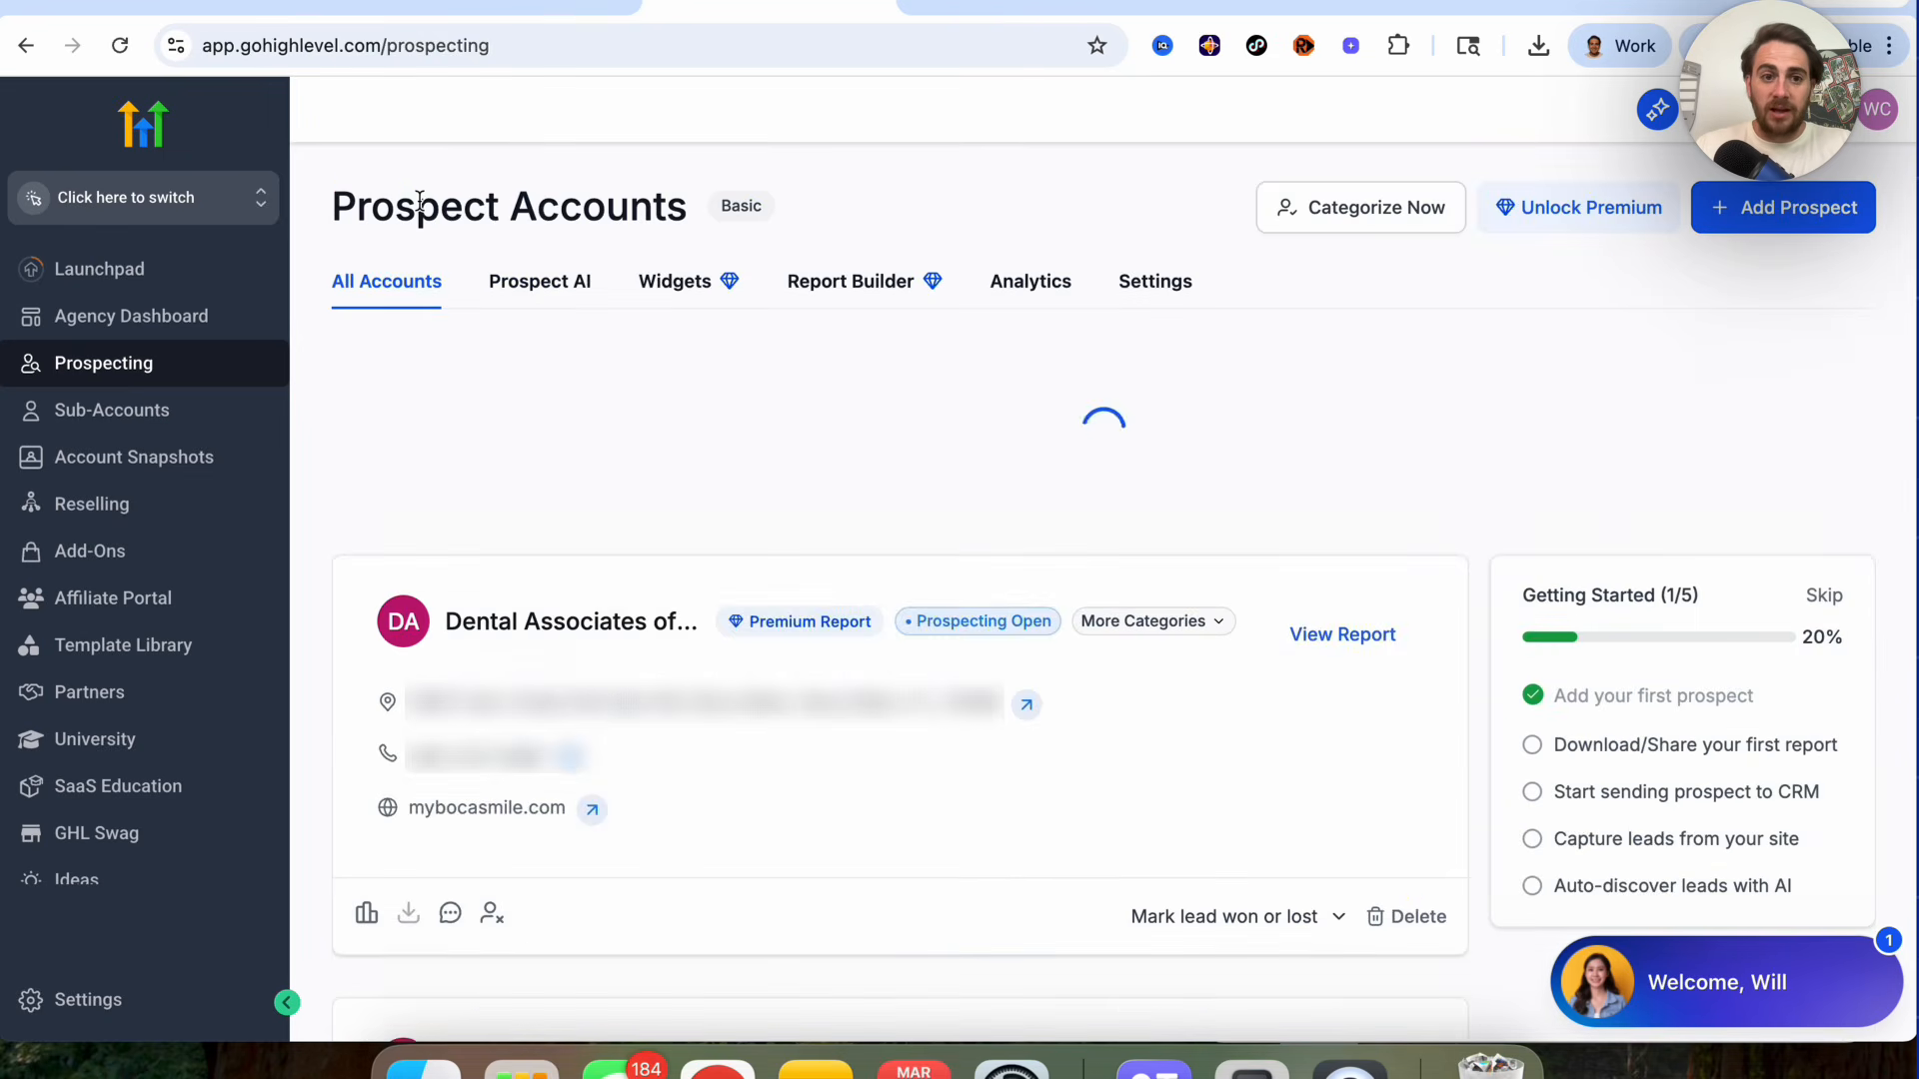
{"action": "scroll", "coordinate": [575, 520], "scroll_direction": "down", "scroll_amount": 1}
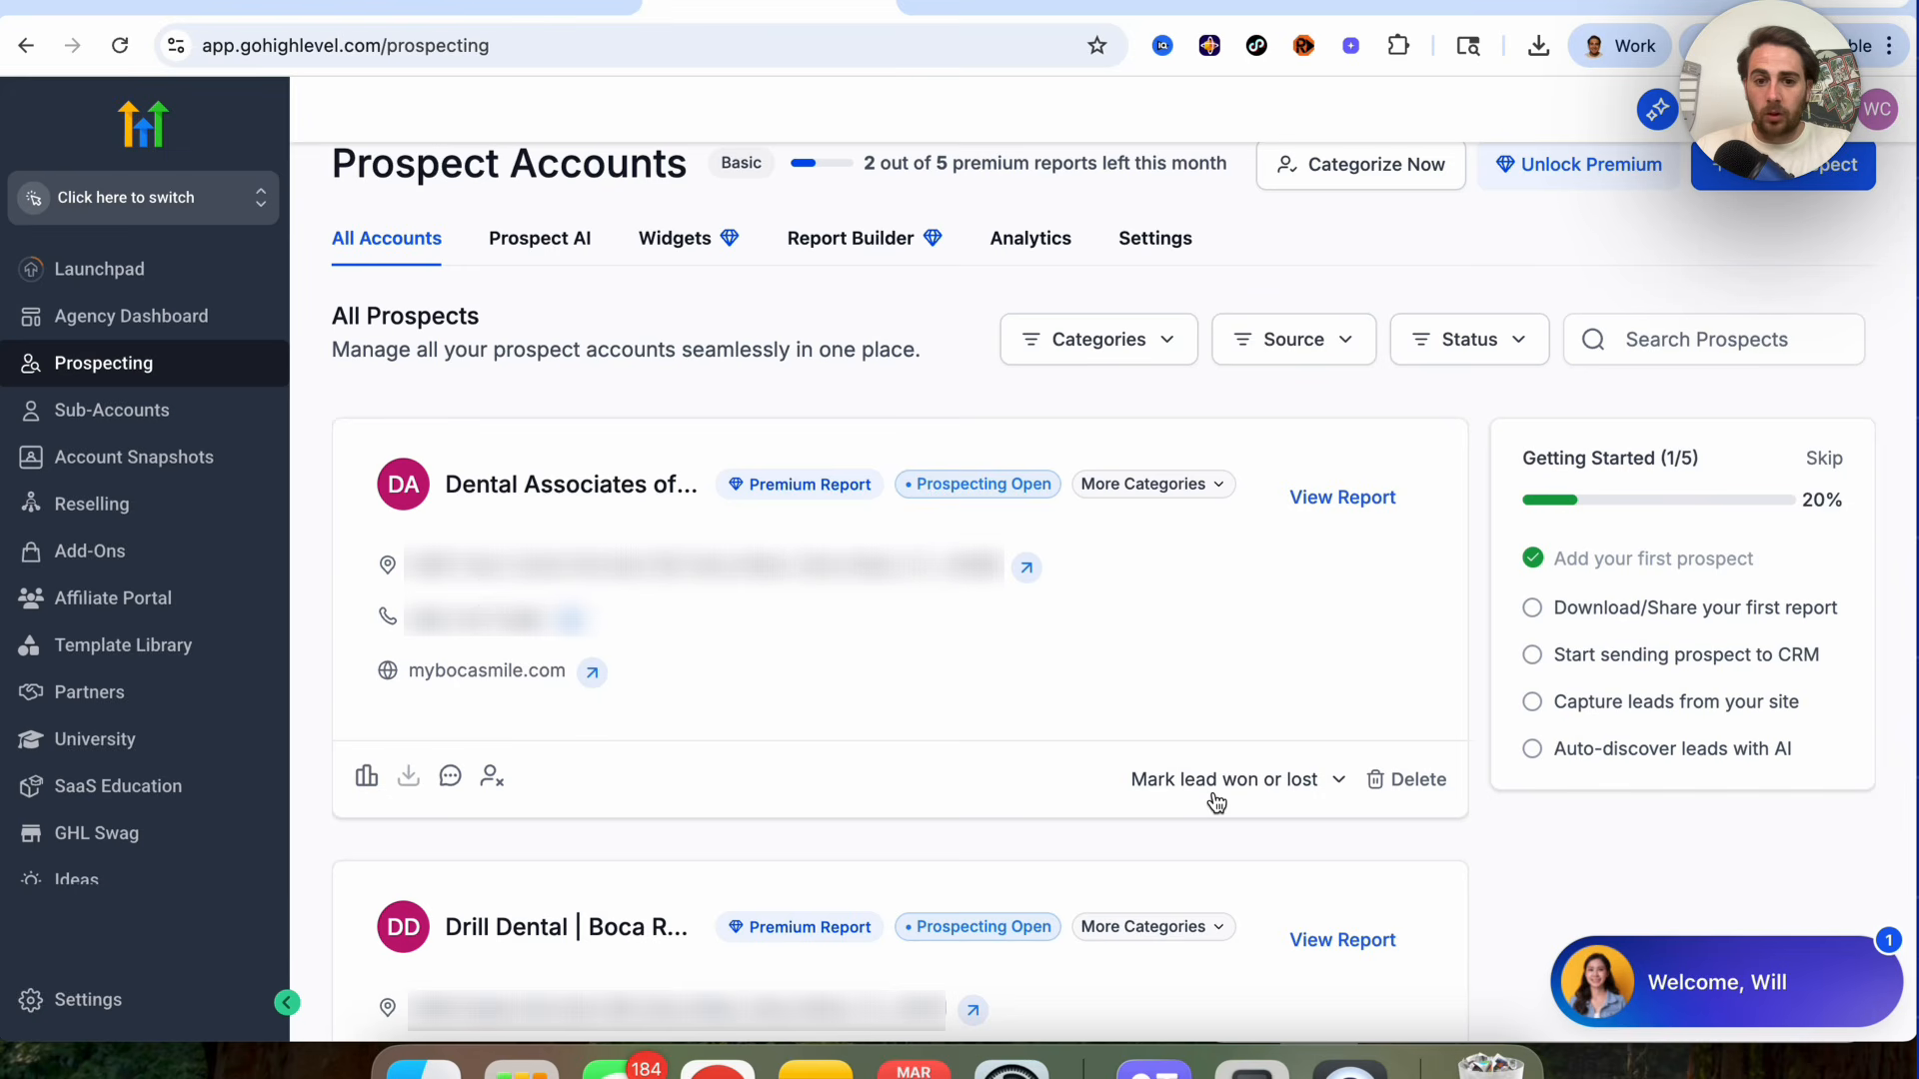
{"action": "left_click", "coordinate": [1309, 497]}
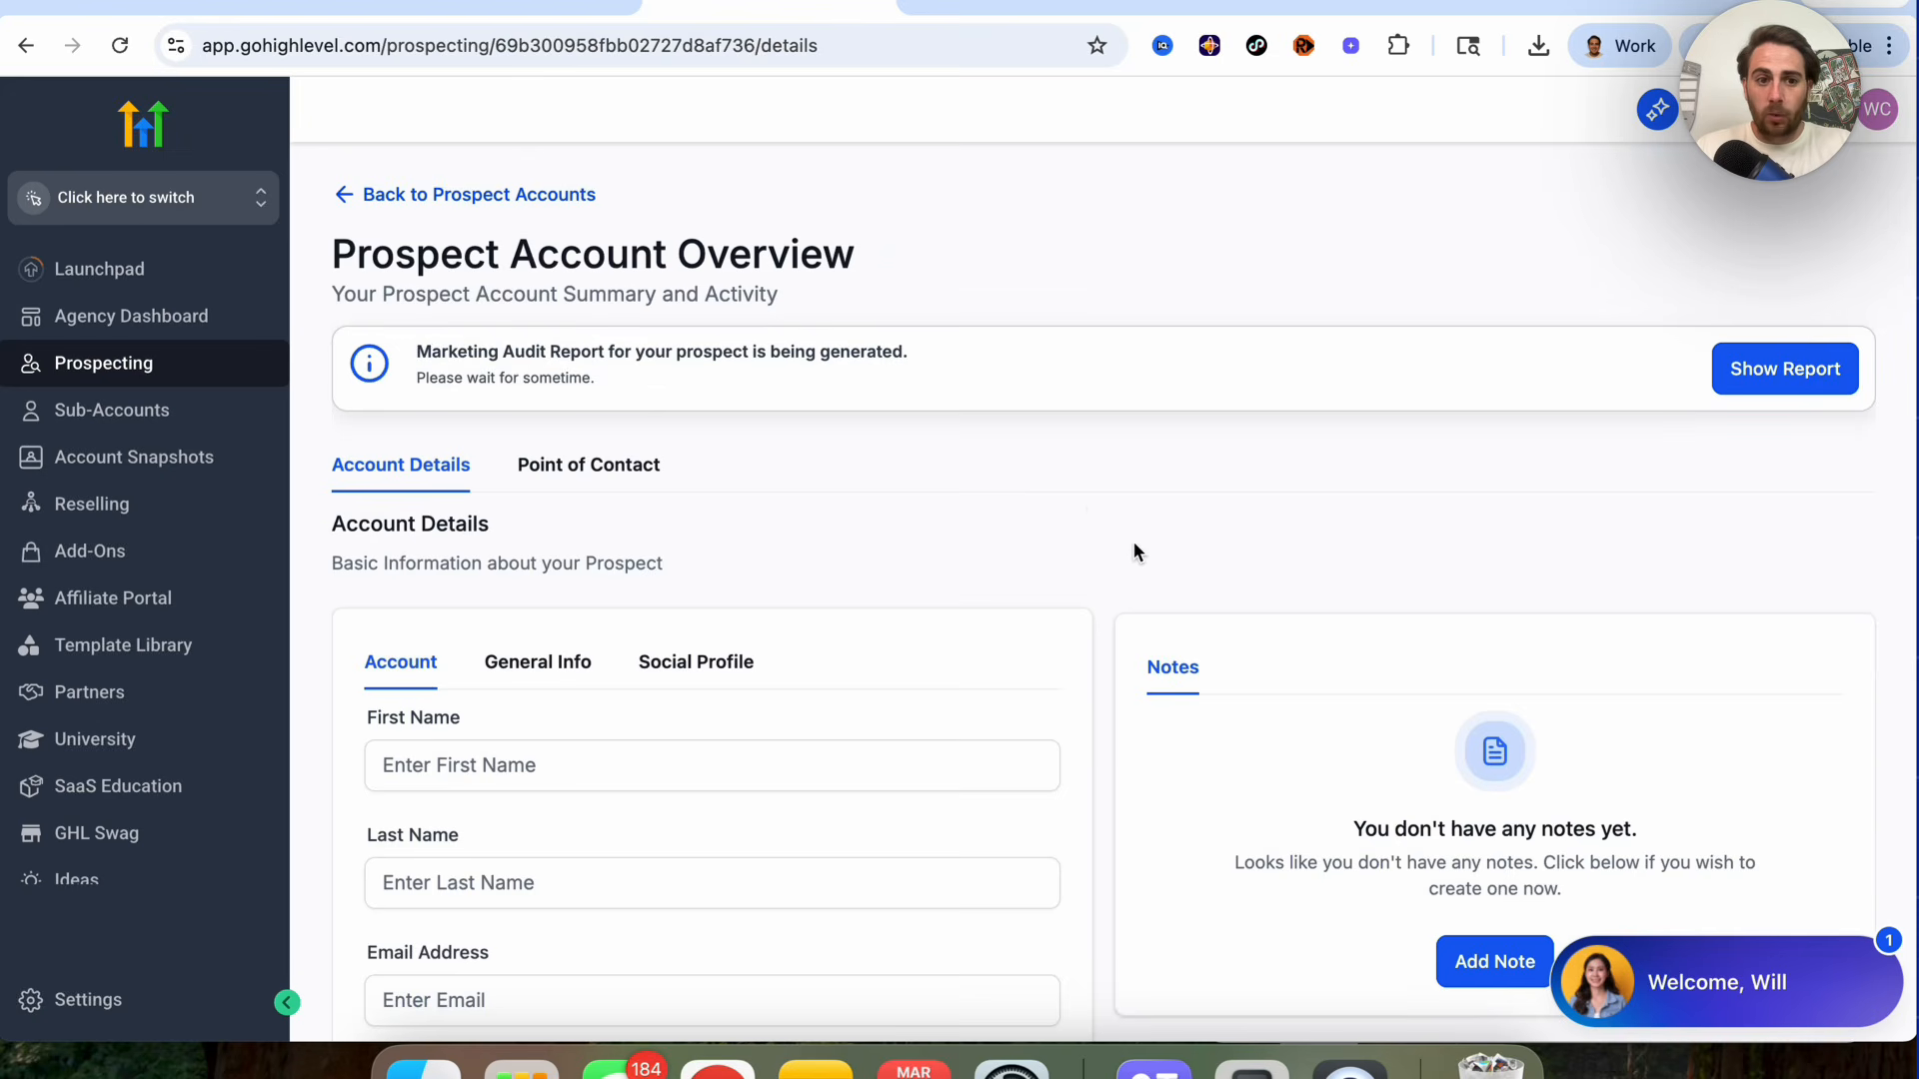
Step: Review the prospect's account details, general info and social profile fields
{"action": "scroll", "coordinate": [1088, 506], "scroll_direction": "down", "scroll_amount": 1}
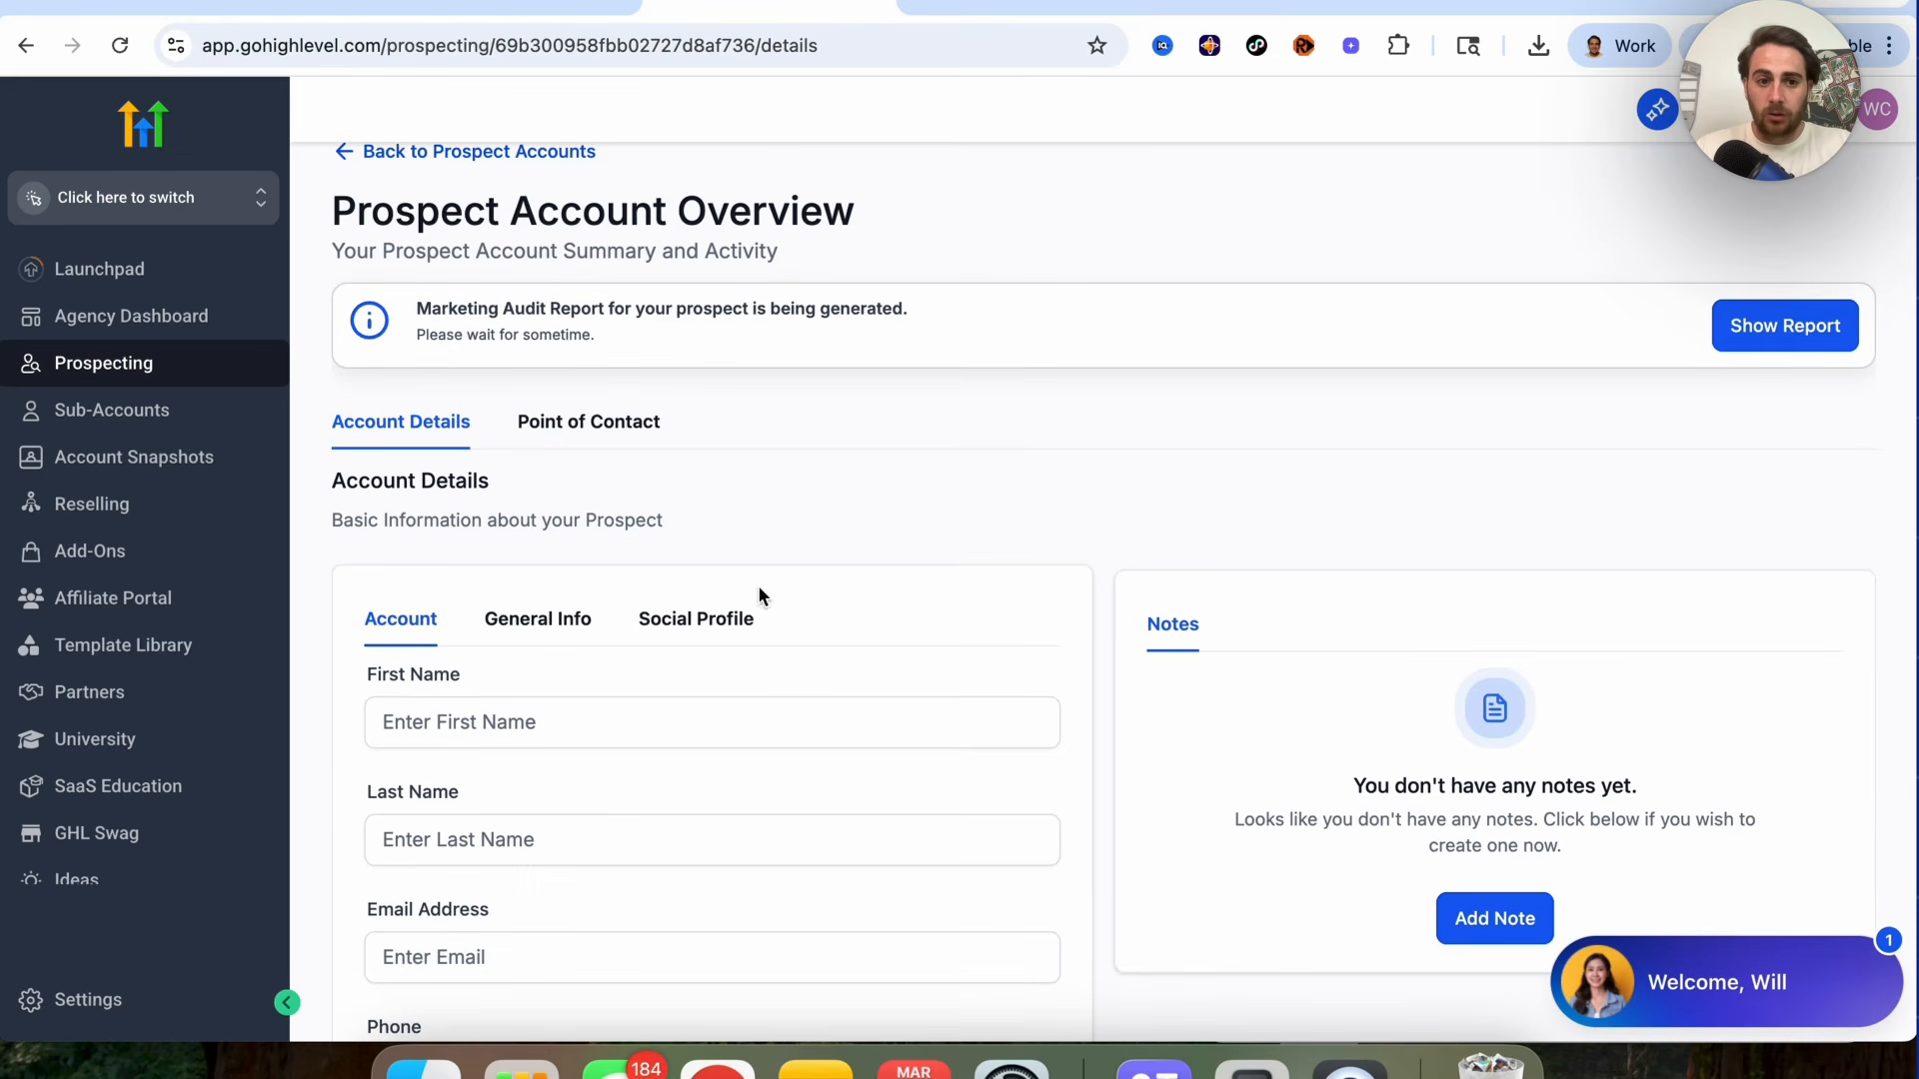
{"action": "scroll", "coordinate": [759, 596], "scroll_direction": "down", "scroll_amount": 5}
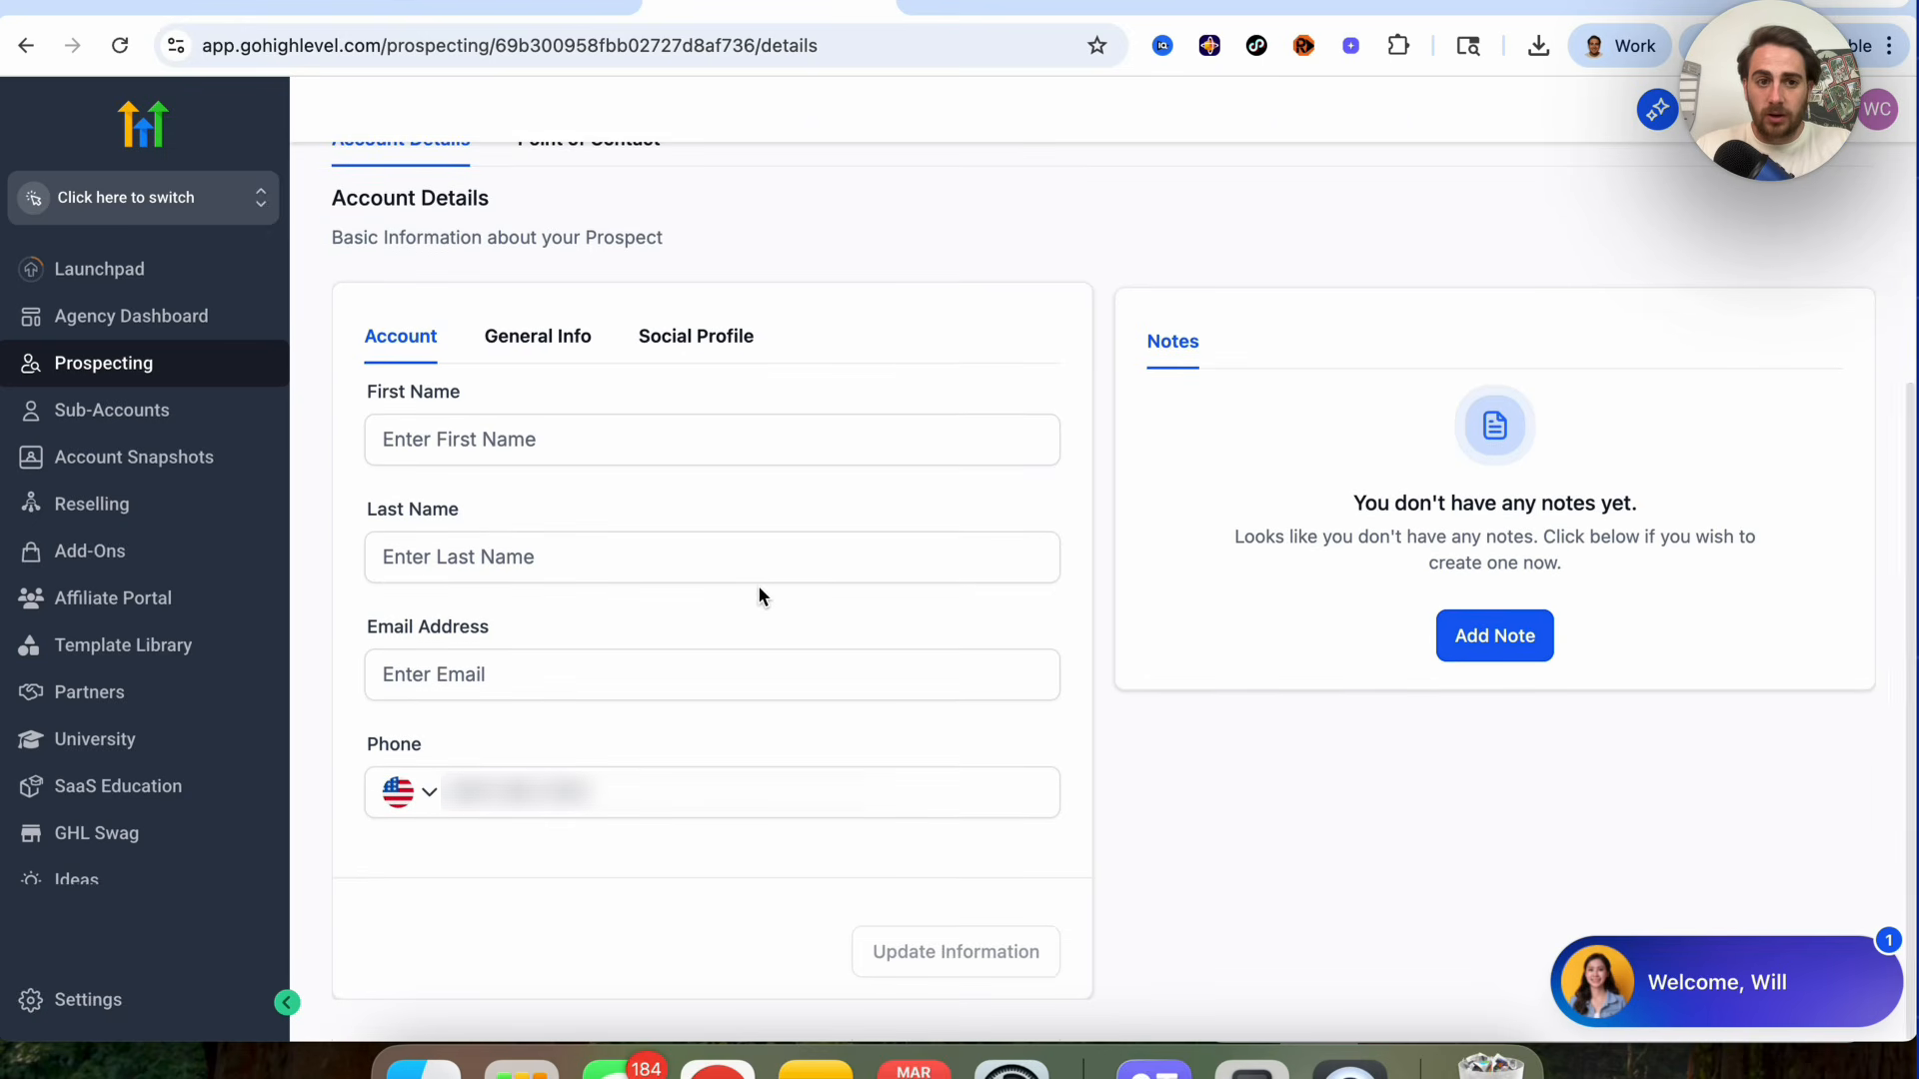
{"action": "scroll", "coordinate": [760, 596], "scroll_direction": "up", "scroll_amount": 6}
{"action": "left_click", "coordinate": [559, 679]}
{"action": "scroll", "coordinate": [758, 660], "scroll_direction": "down", "scroll_amount": 2}
{"action": "scroll", "coordinate": [722, 634], "scroll_direction": "down", "scroll_amount": 4}
{"action": "scroll", "coordinate": [722, 641], "scroll_direction": "down", "scroll_amount": 2}
{"action": "scroll", "coordinate": [723, 620], "scroll_direction": "up", "scroll_amount": 4}
{"action": "left_click", "coordinate": [697, 552]}
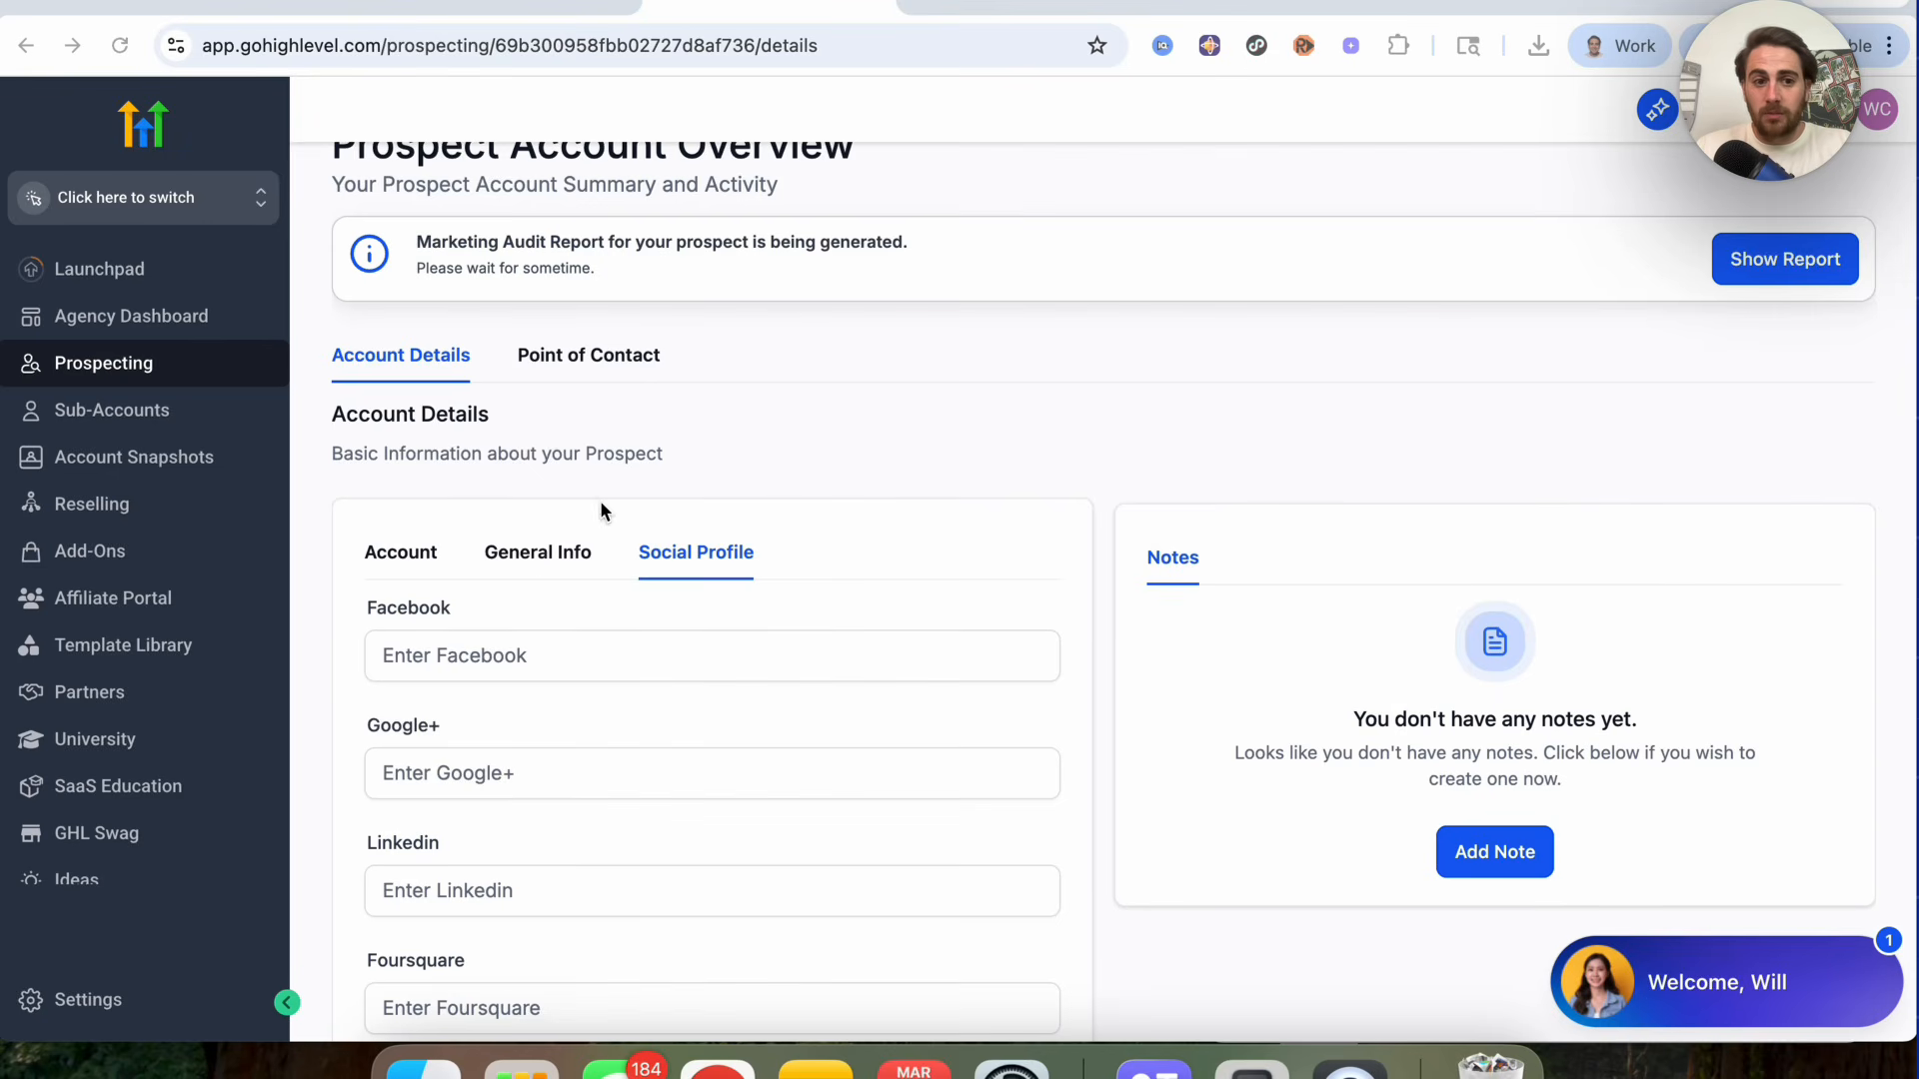
Step: Return to the prospect accounts list and open the Prospect AI section
{"action": "left_click", "coordinate": [405, 555]}
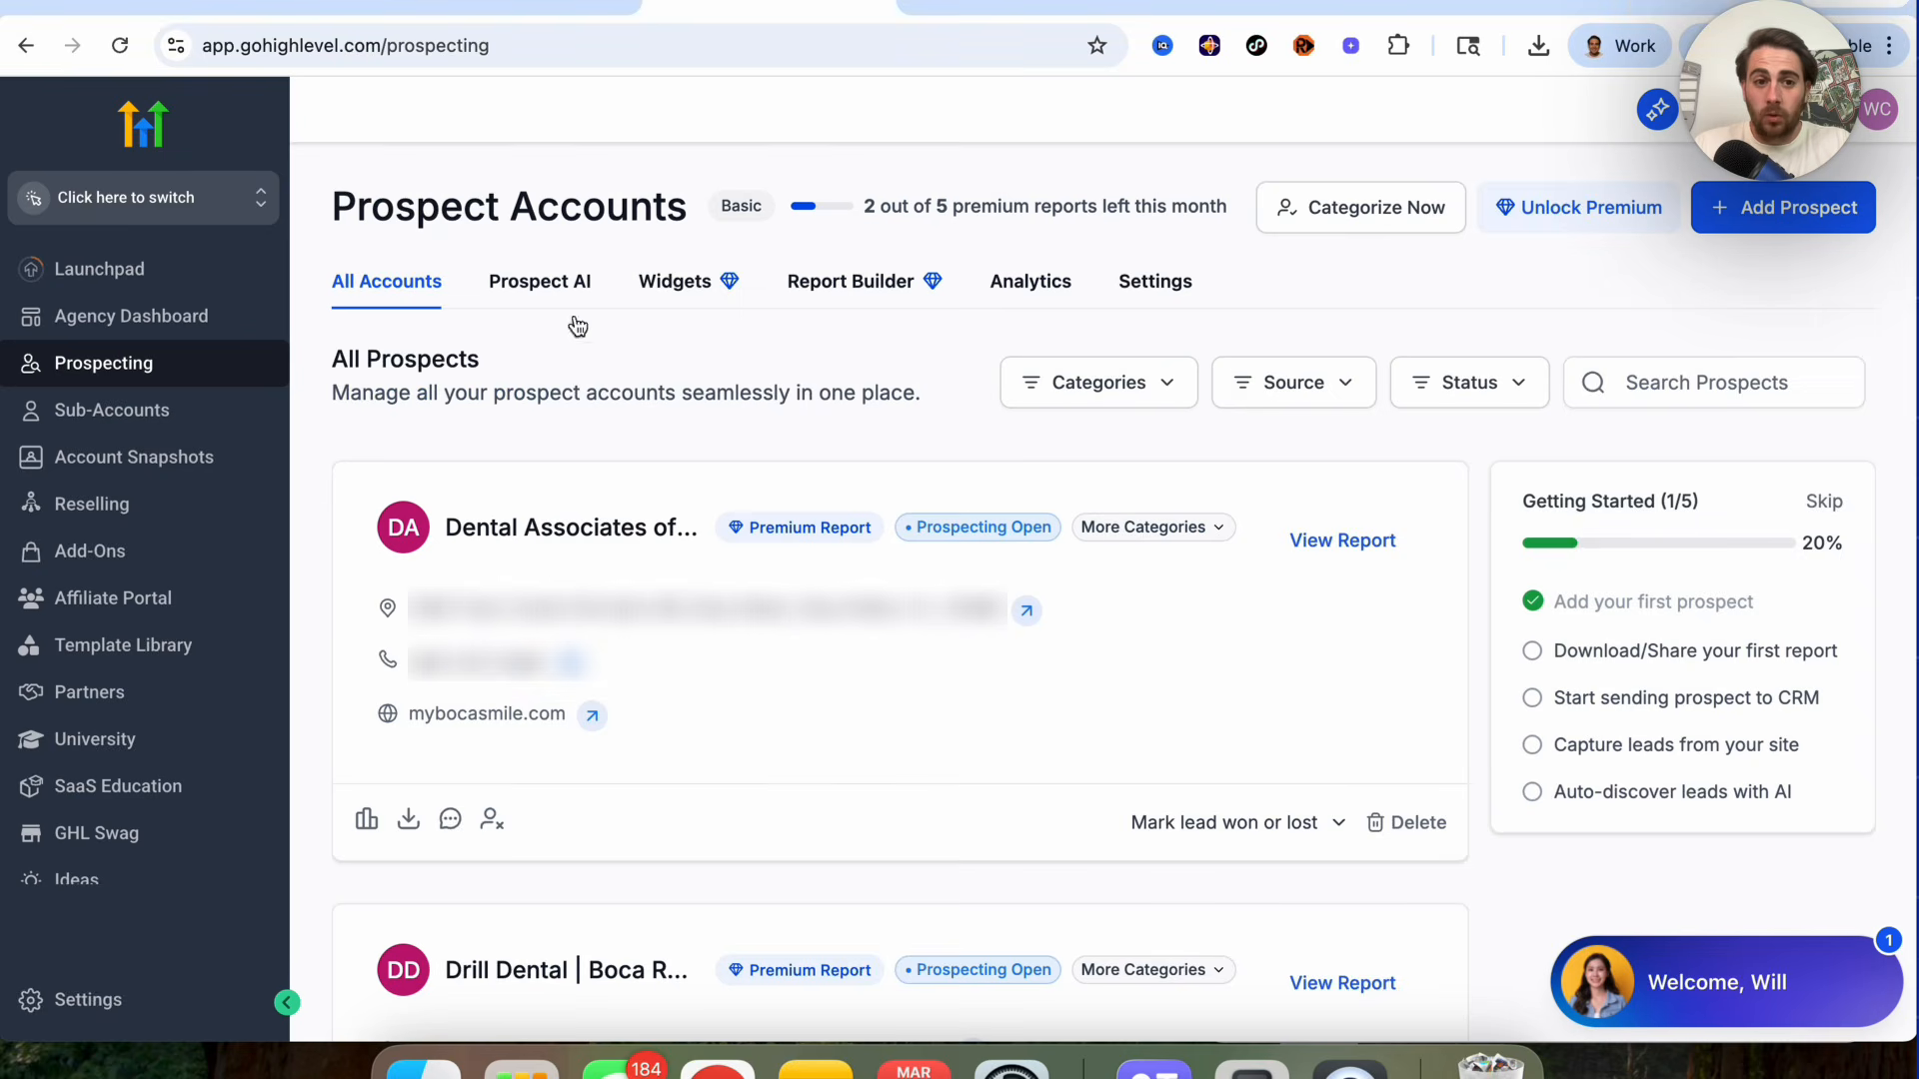
{"action": "left_click", "coordinate": [532, 284]}
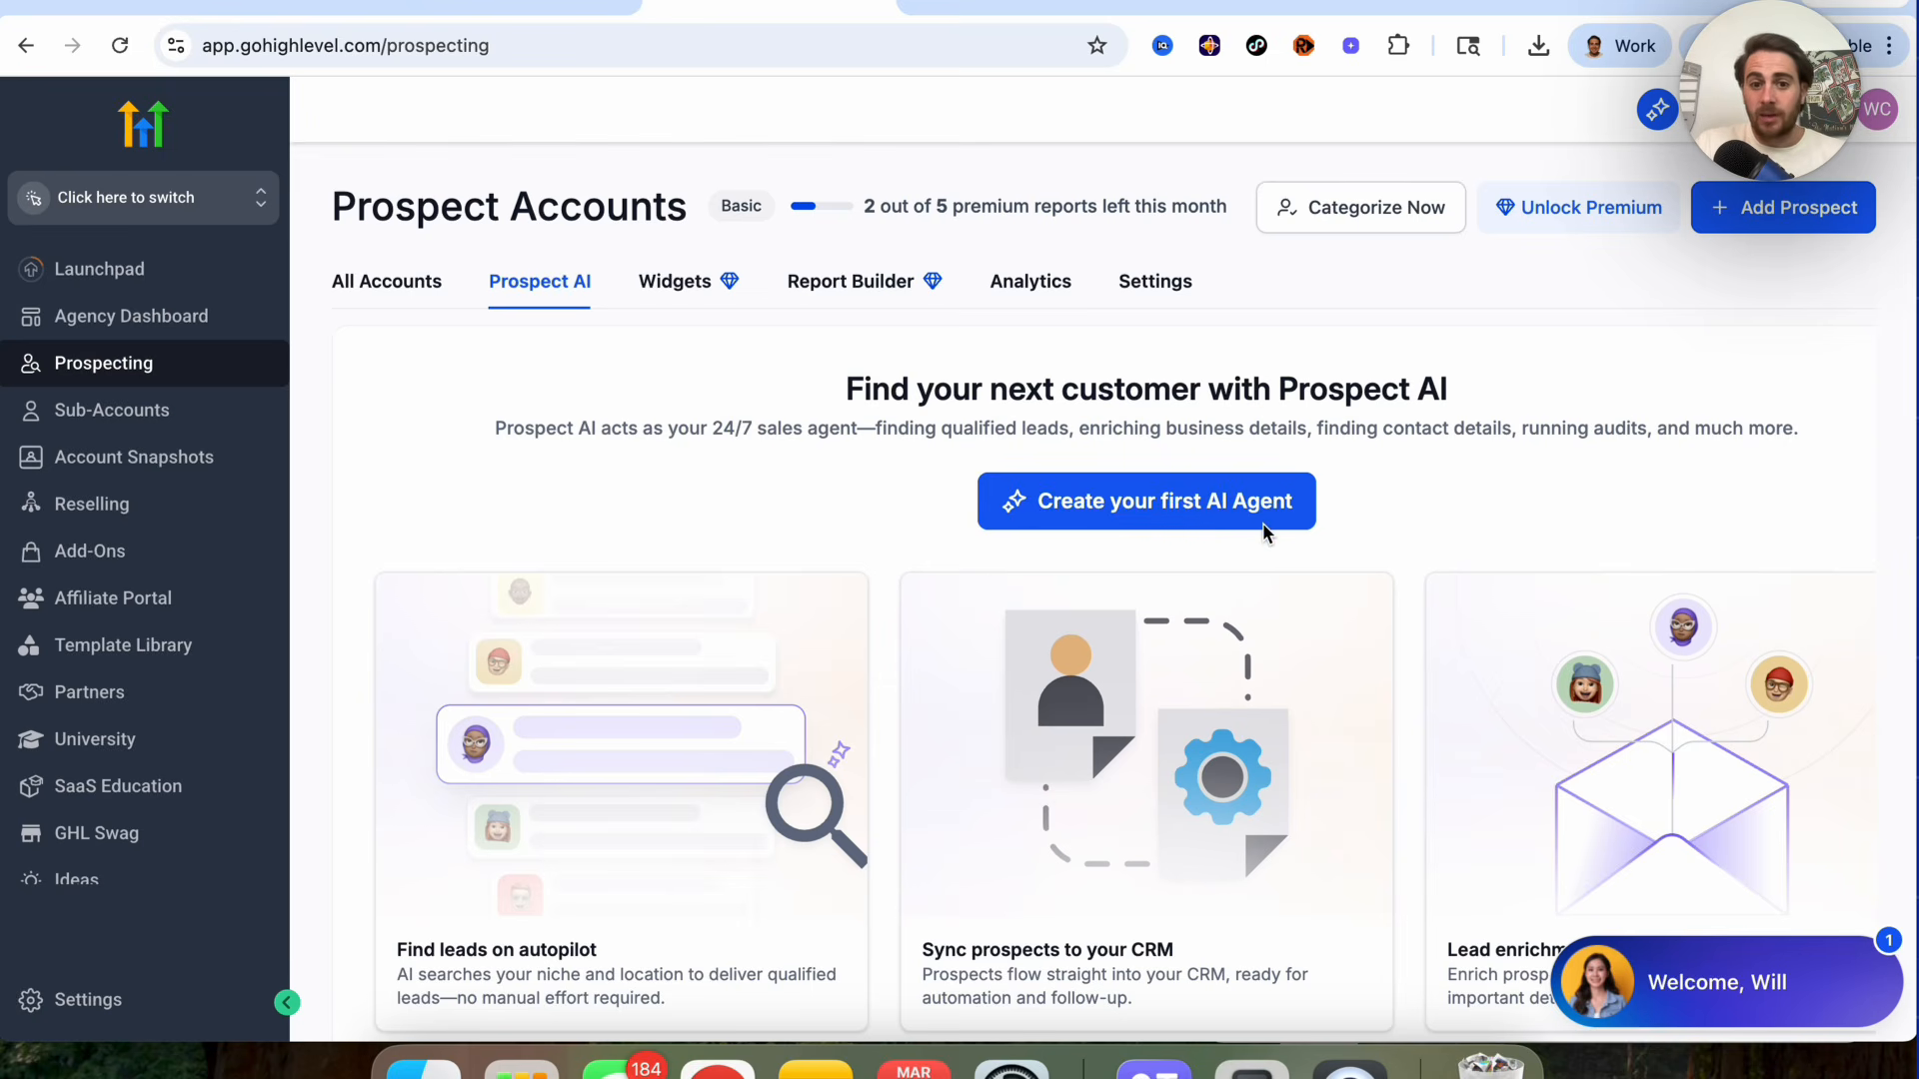
Step: Start creating a first Prospect AI agent and review the agent details form
{"action": "left_click", "coordinate": [1054, 513]}
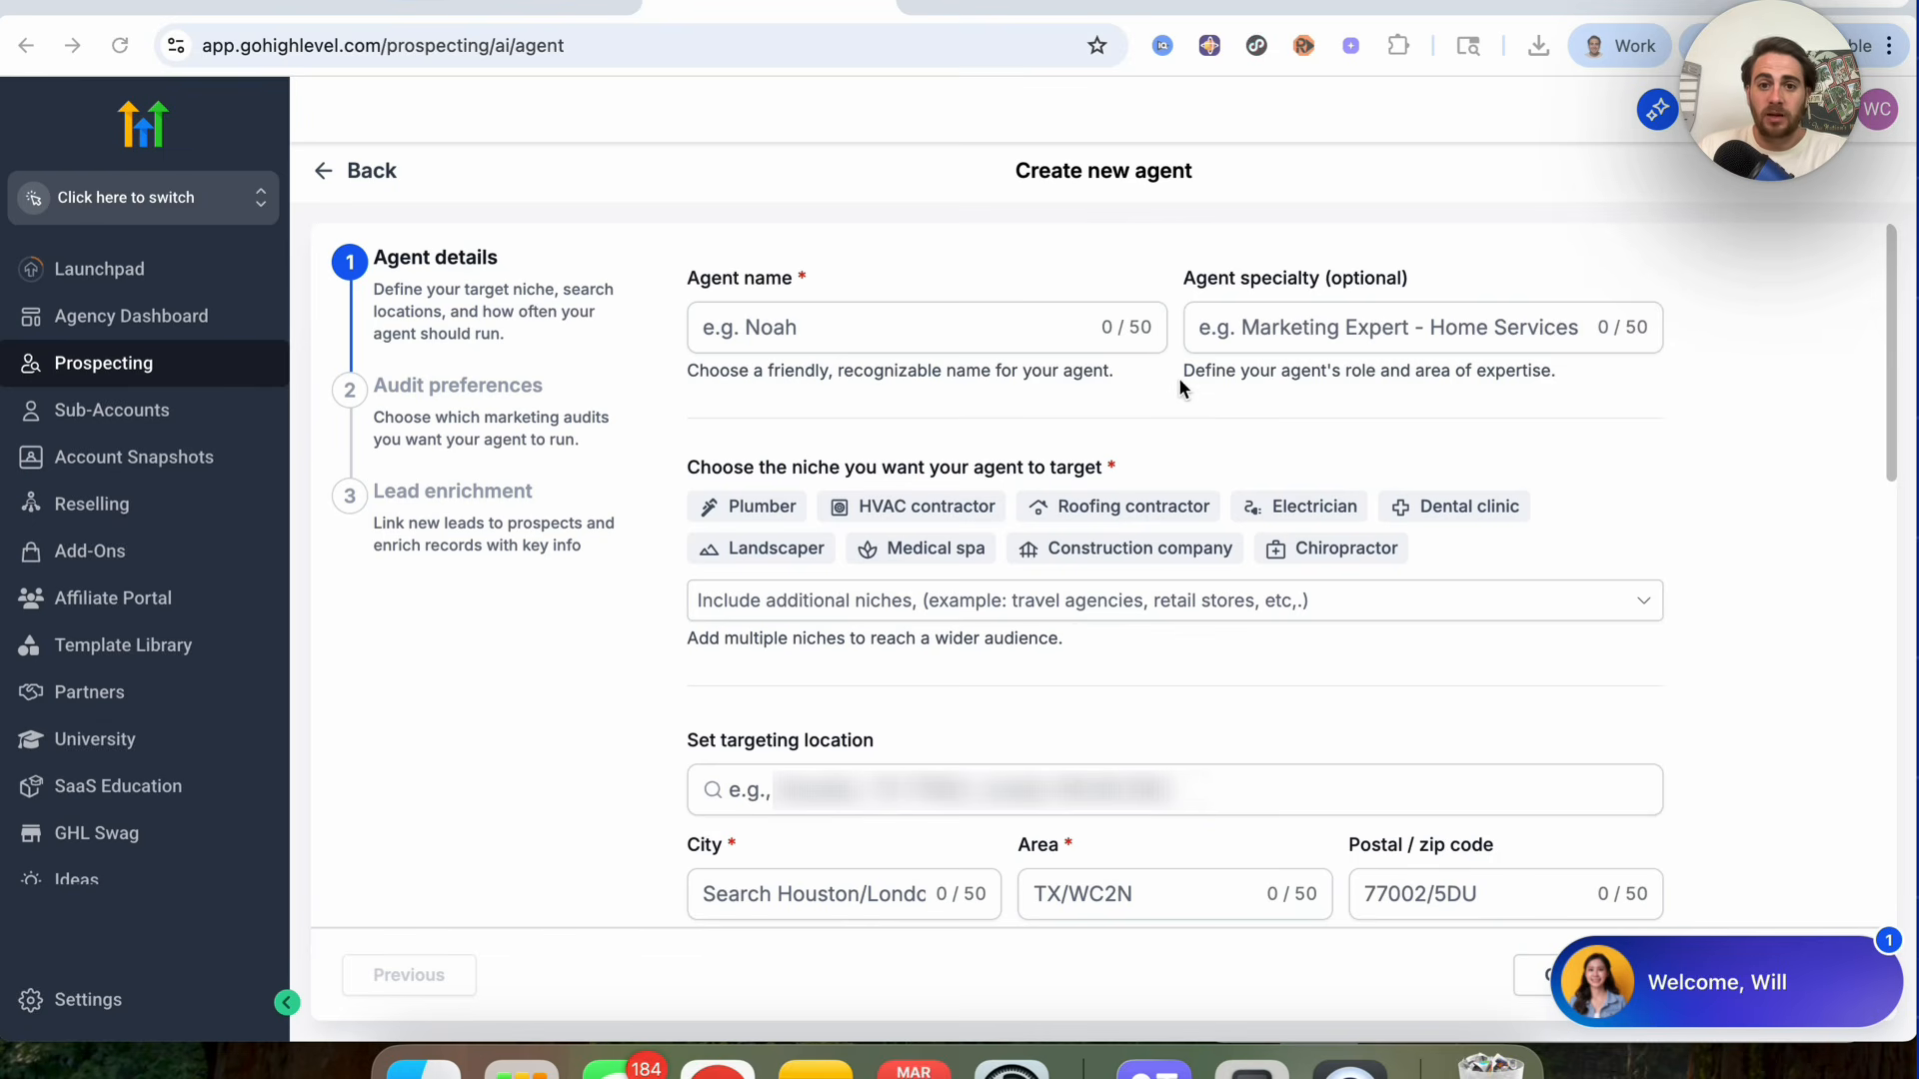
{"action": "left_click", "coordinate": [1359, 334]}
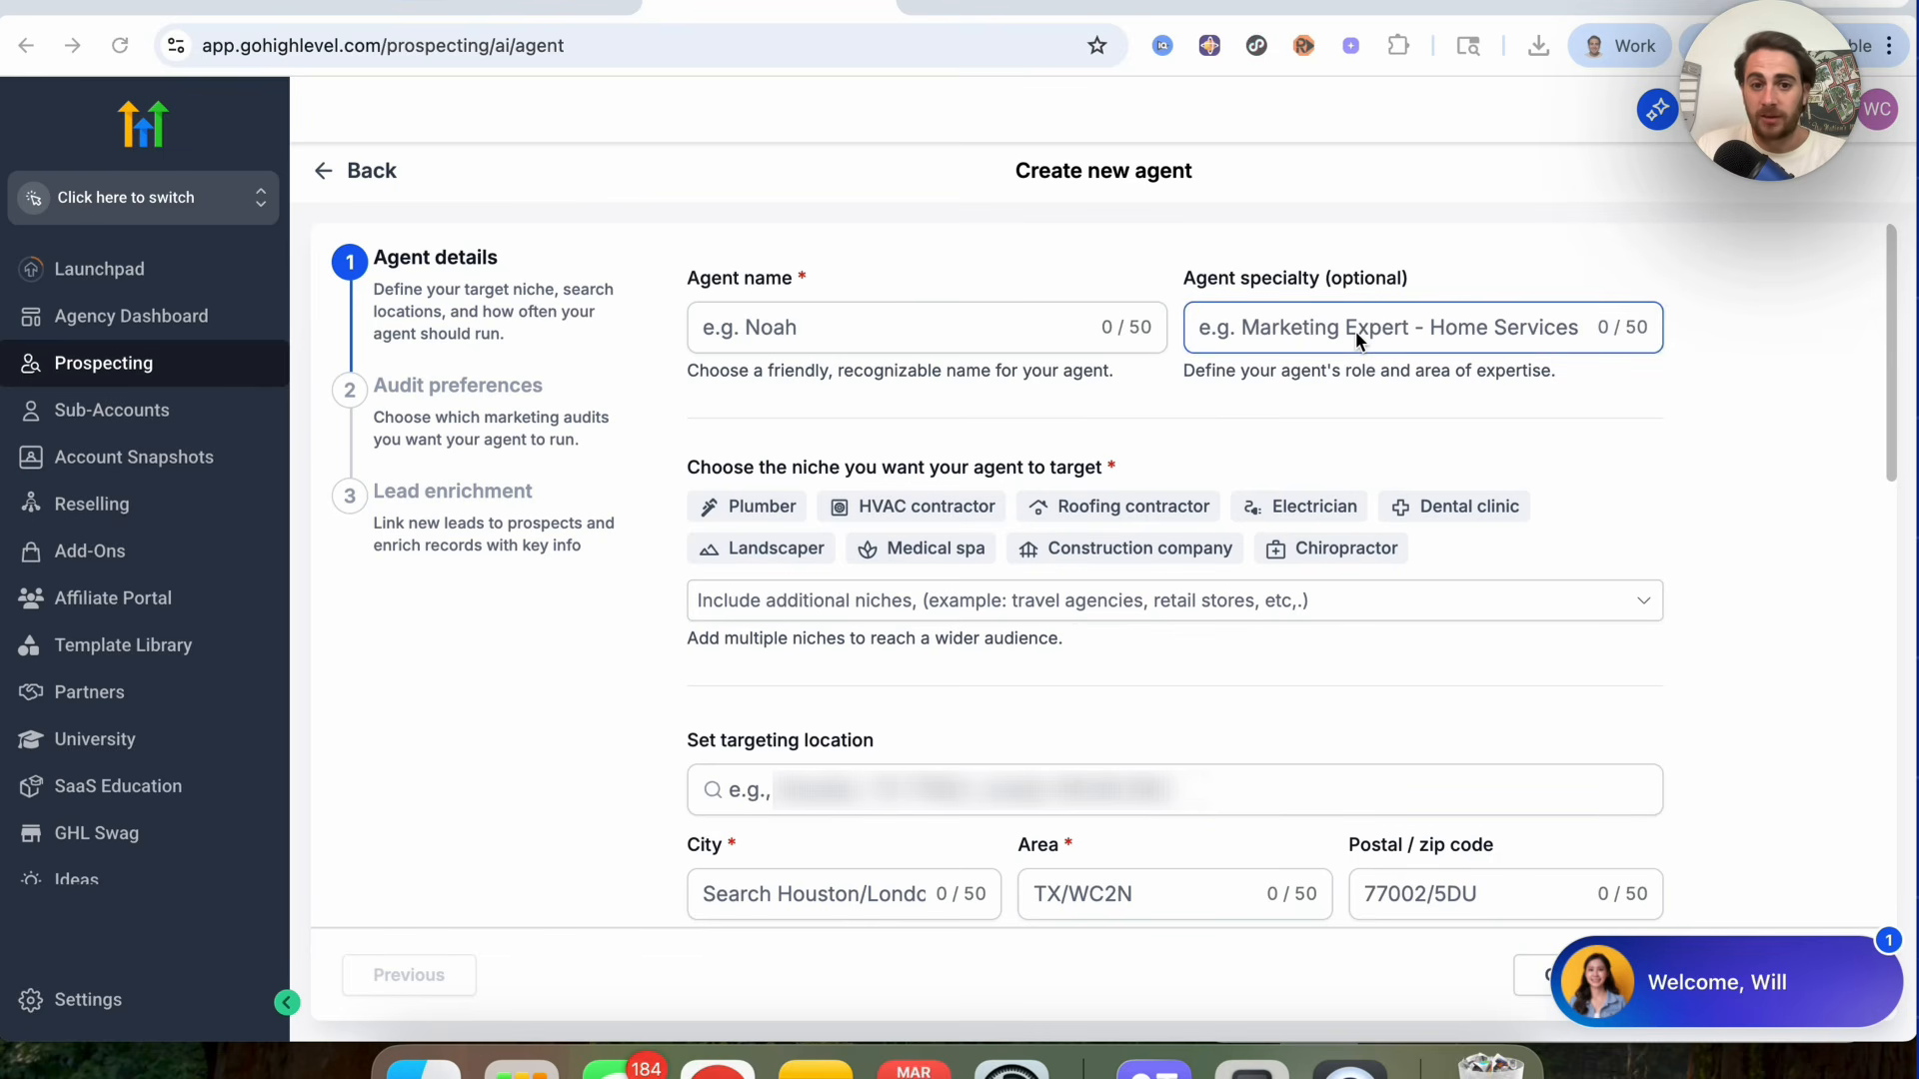
{"action": "left_click", "coordinate": [861, 527]}
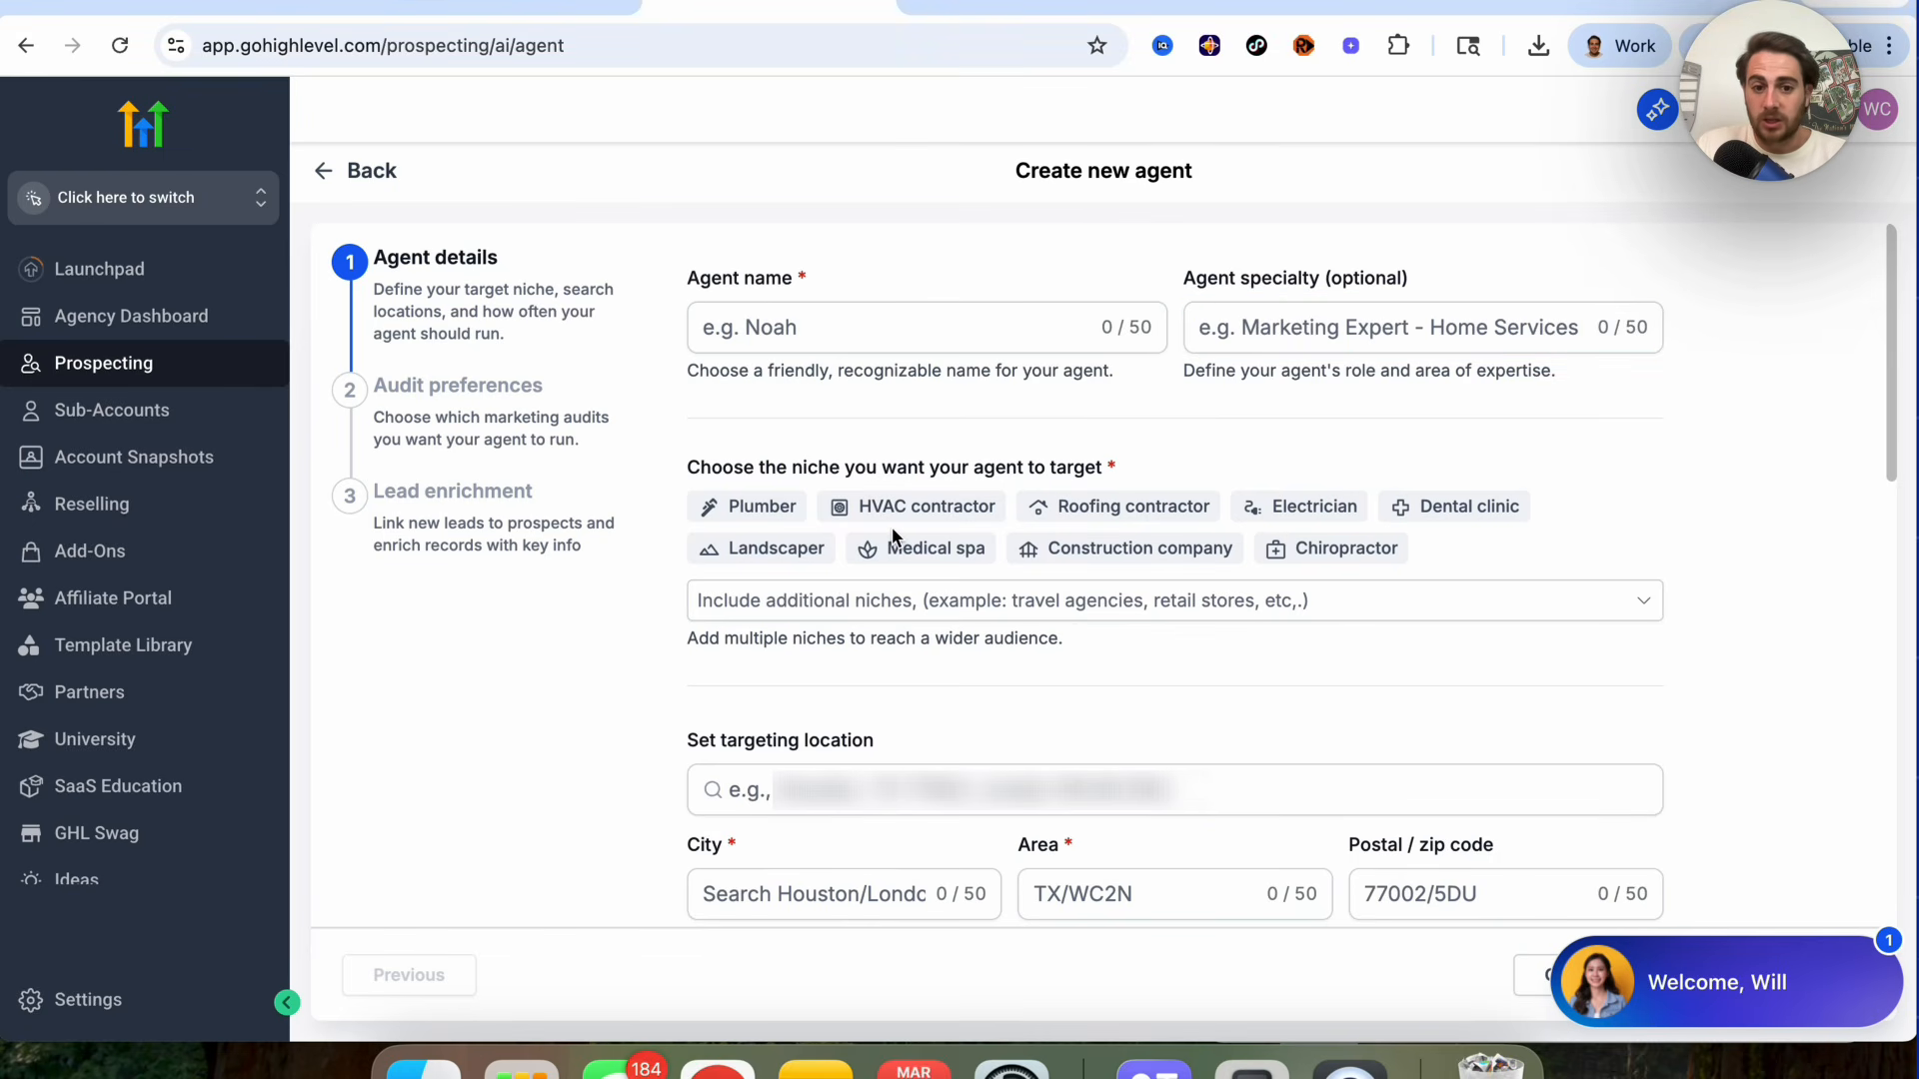
{"action": "scroll", "coordinate": [884, 529], "scroll_direction": "down", "scroll_amount": 3}
{"action": "scroll", "coordinate": [793, 675], "scroll_direction": "down", "scroll_amount": 5}
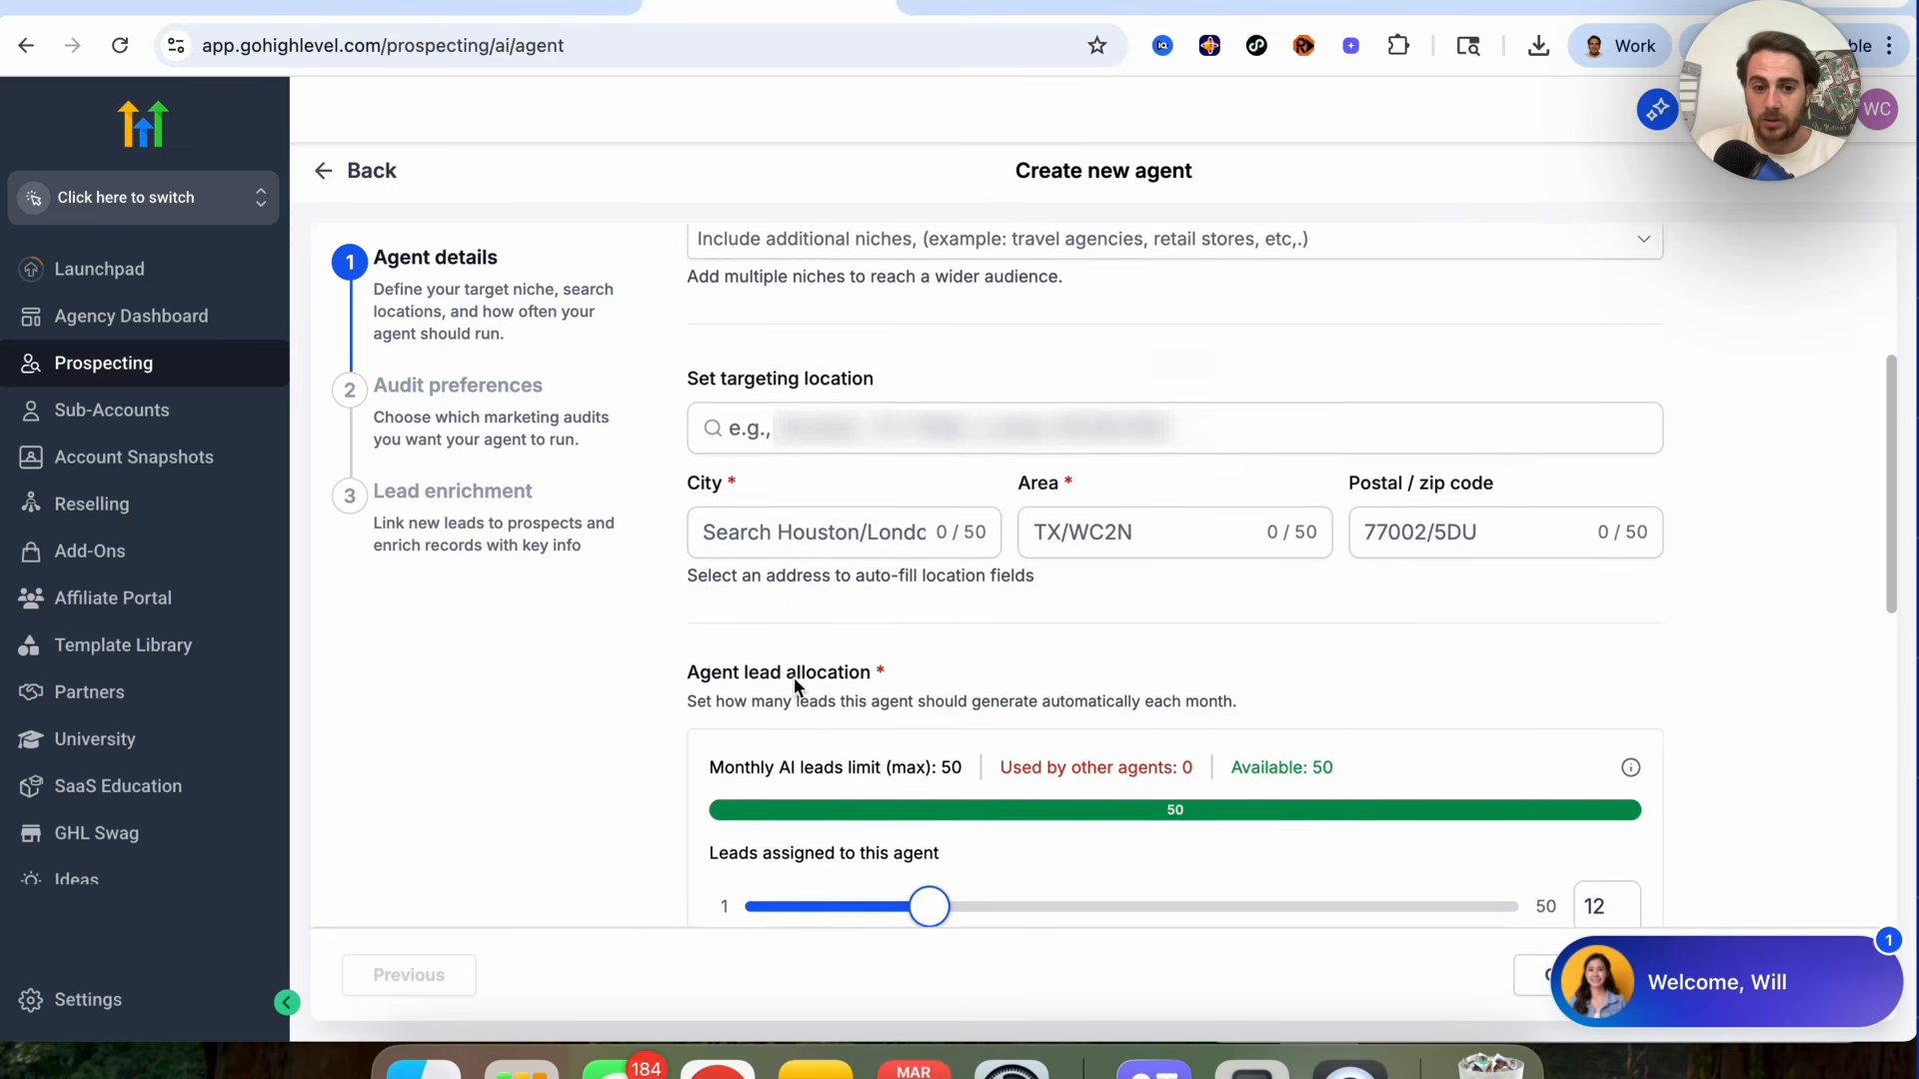
{"action": "scroll", "coordinate": [796, 687], "scroll_direction": "down", "scroll_amount": 2}
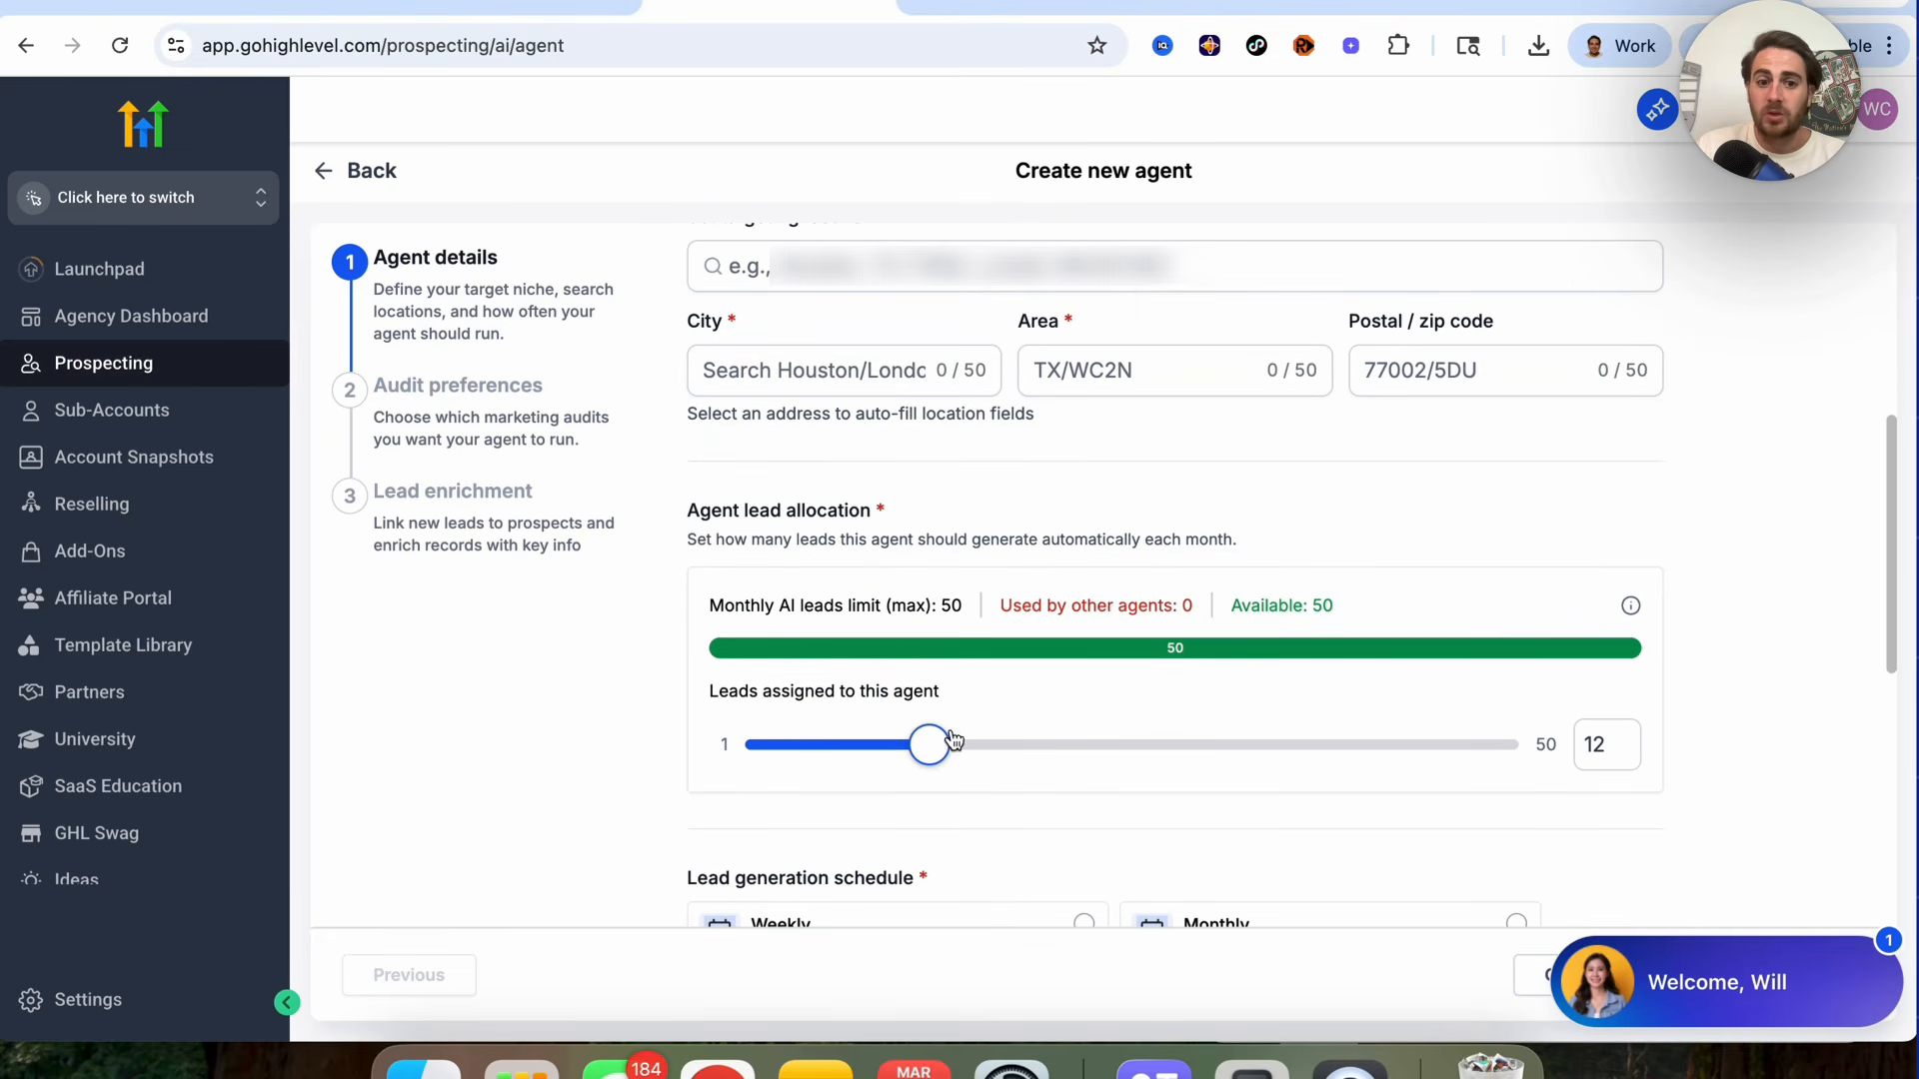
Step: Assign 19 leads to the agent and choose a weekly lead generation schedule
{"action": "left_click_drag", "start_coordinate": [930, 752], "coordinate": [1034, 751]}
{"action": "scroll", "coordinate": [1037, 793], "scroll_direction": "down", "scroll_amount": 5}
{"action": "left_click", "coordinate": [921, 655]}
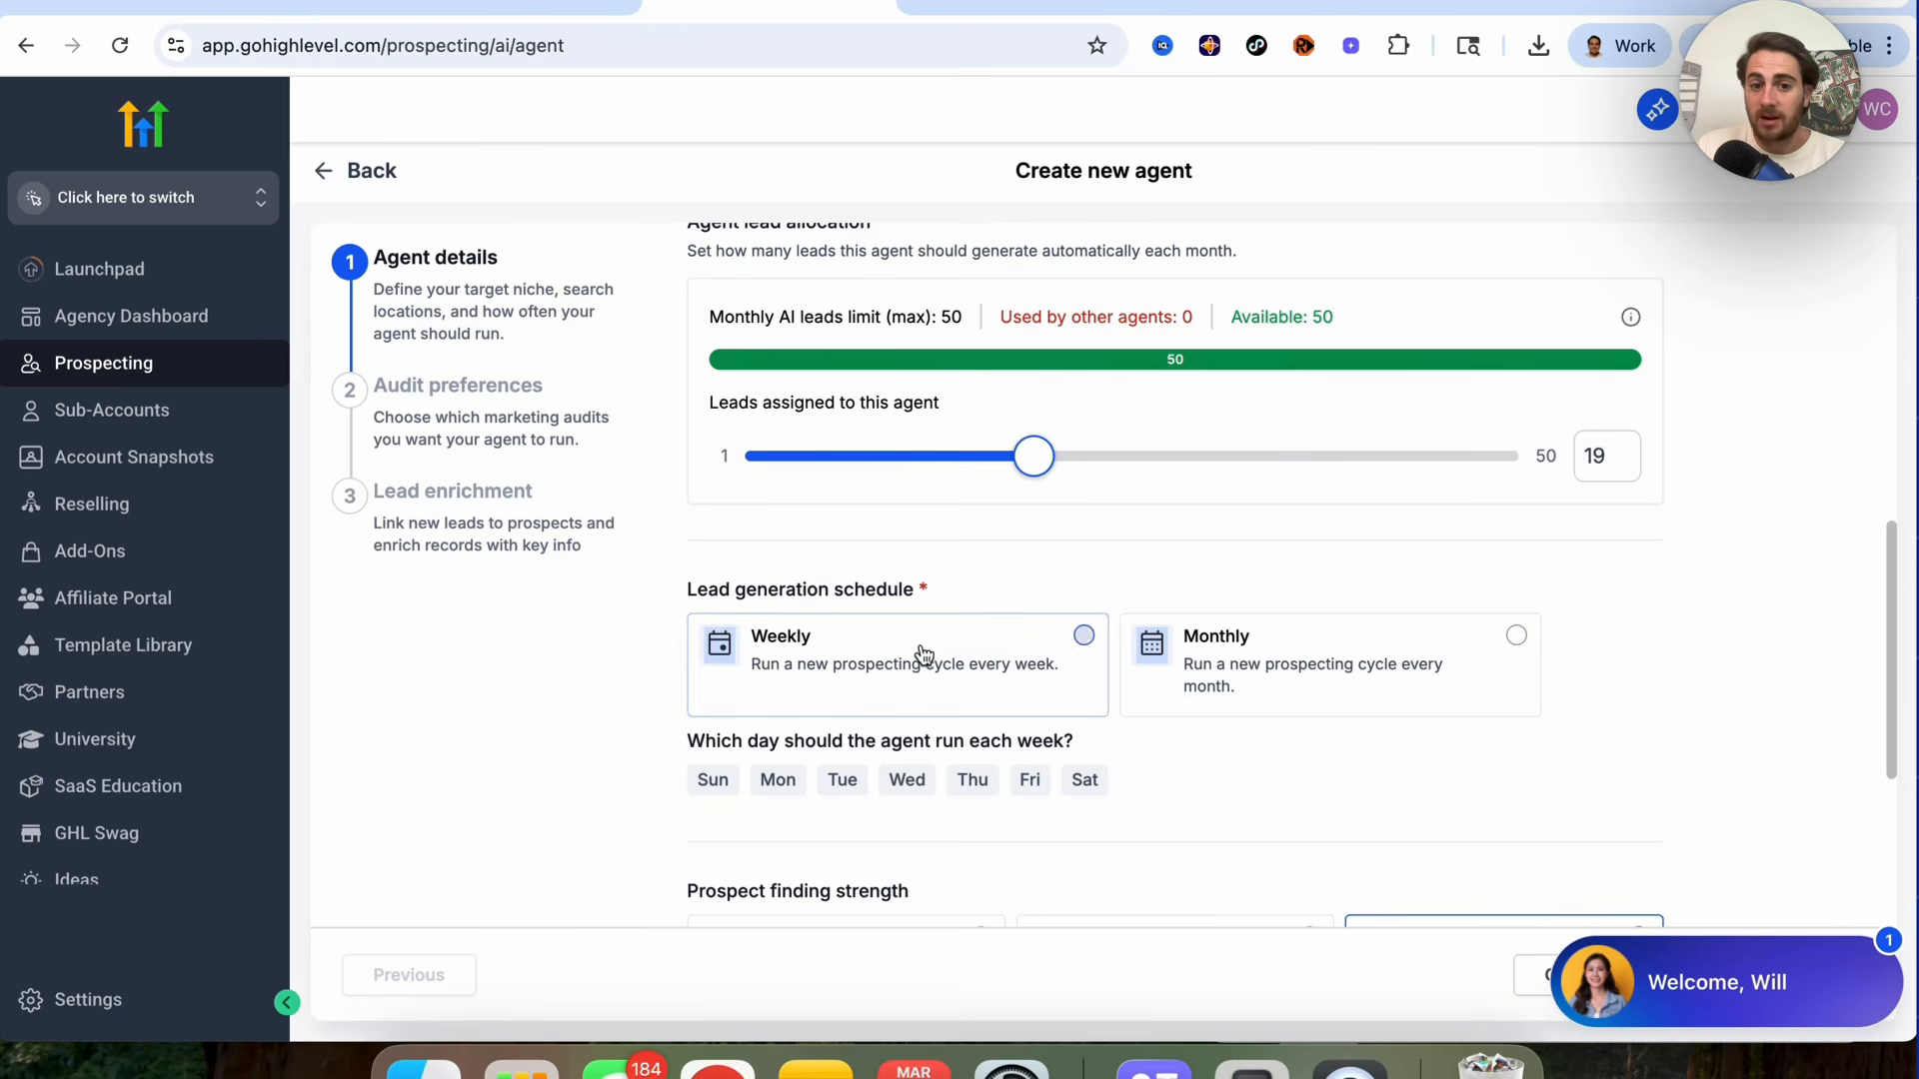
Step: Review the prospect finding strength, search radius and website filter options for the agent
{"action": "scroll", "coordinate": [961, 748], "scroll_direction": "down", "scroll_amount": 2}
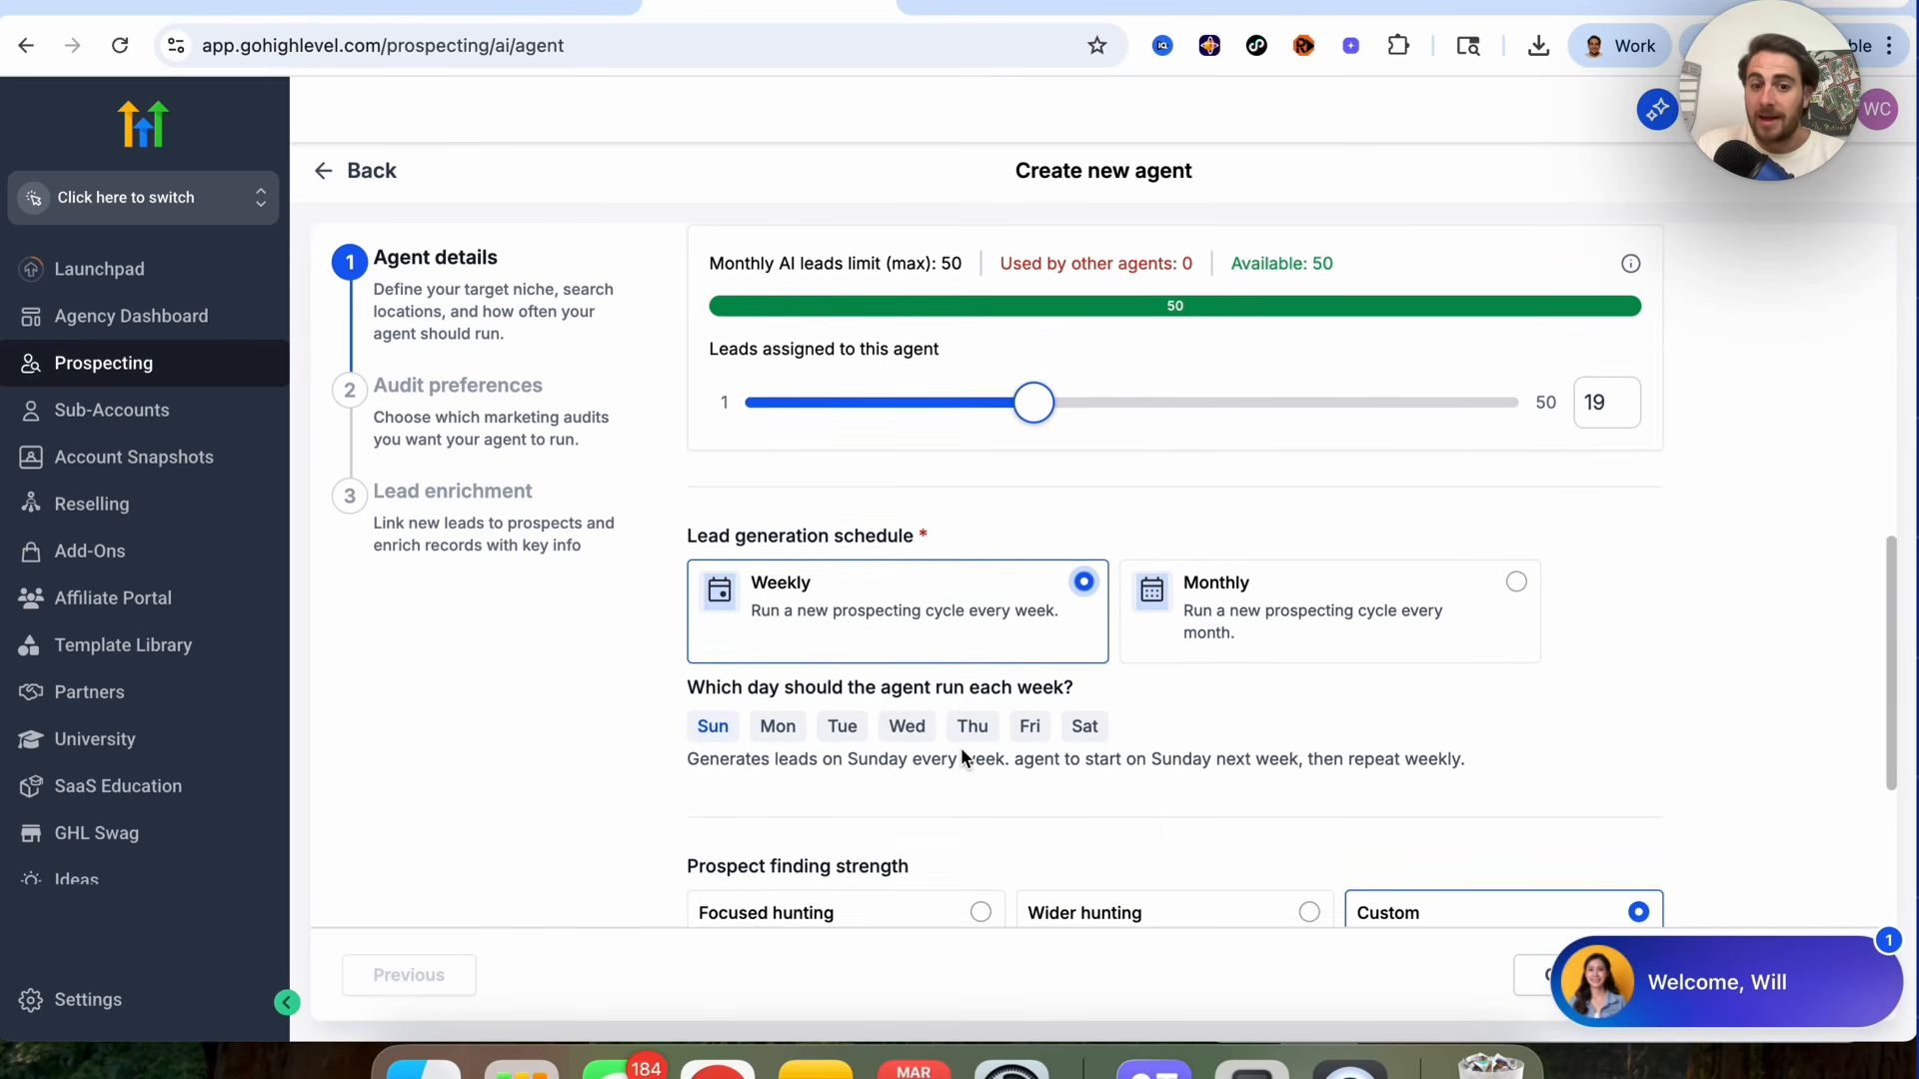
{"action": "scroll", "coordinate": [963, 757], "scroll_direction": "down", "scroll_amount": 4}
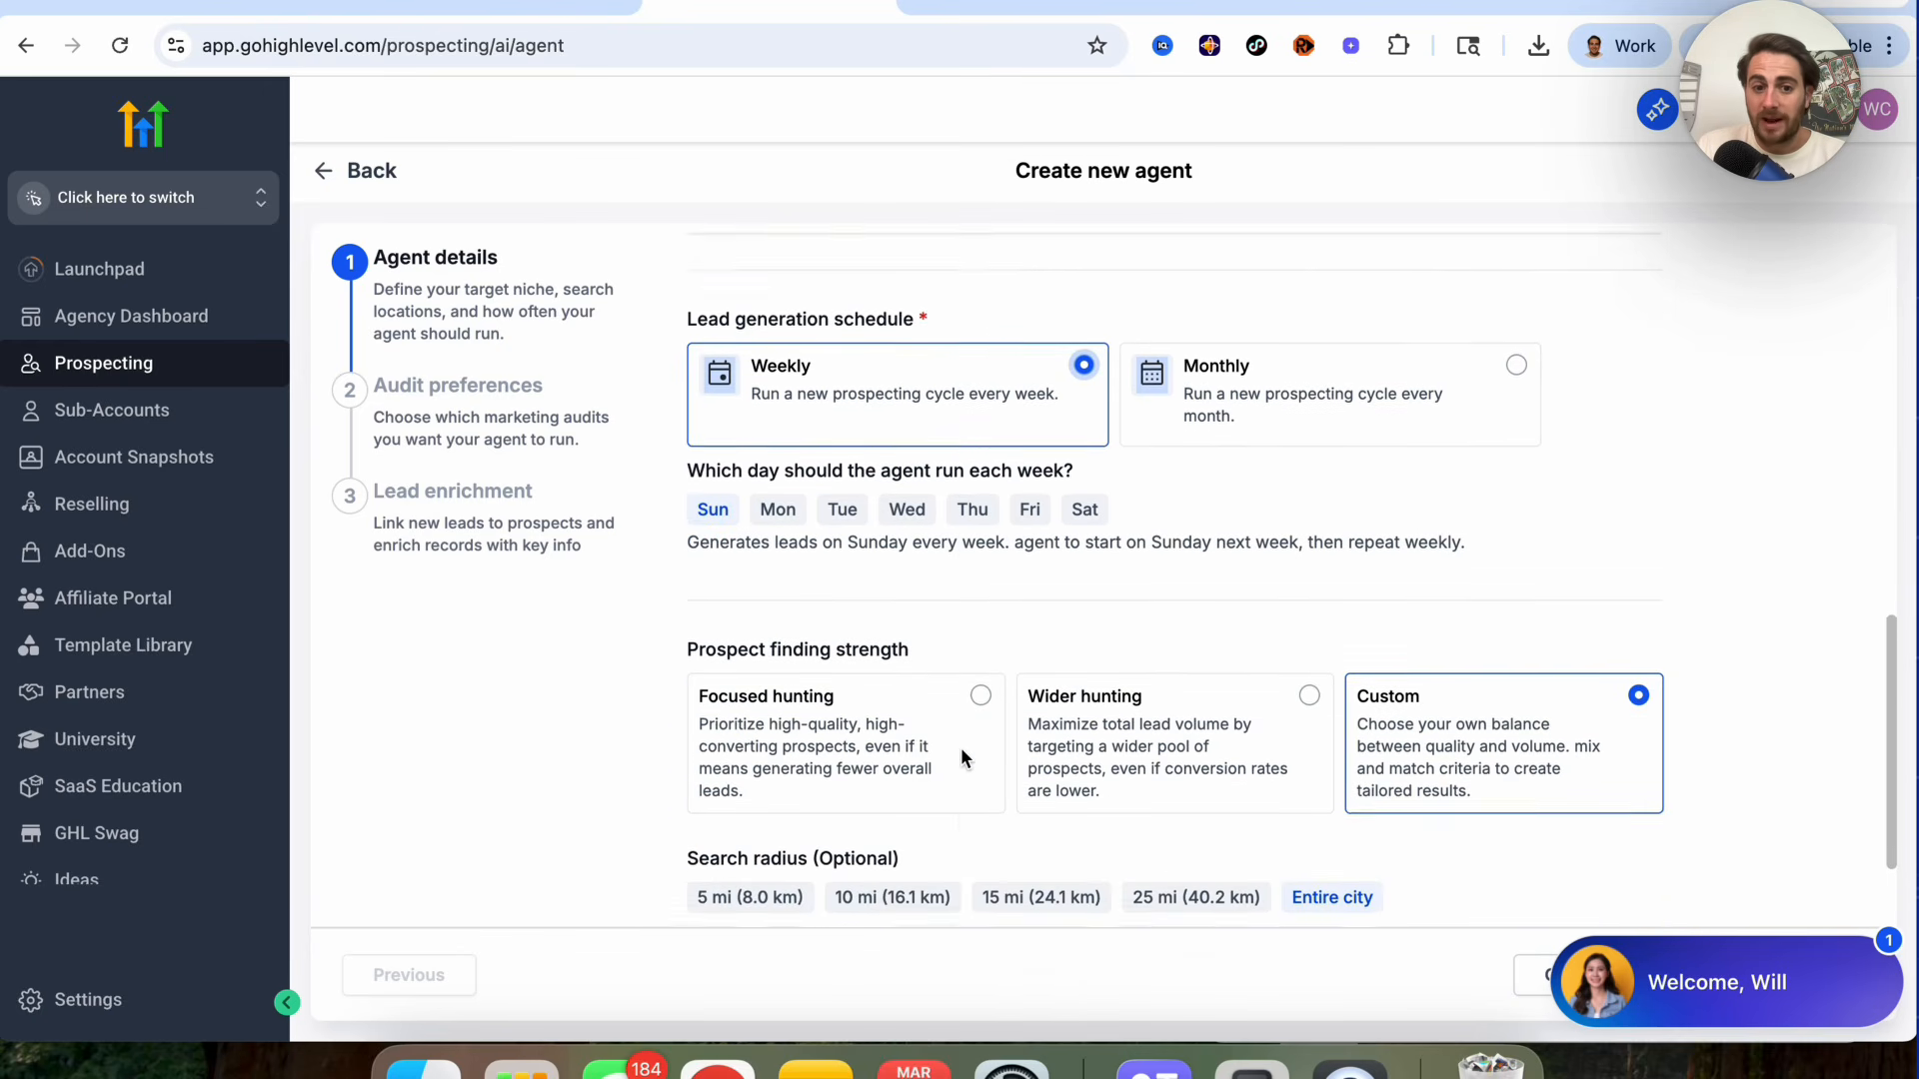
{"action": "scroll", "coordinate": [961, 756], "scroll_direction": "down", "scroll_amount": 1}
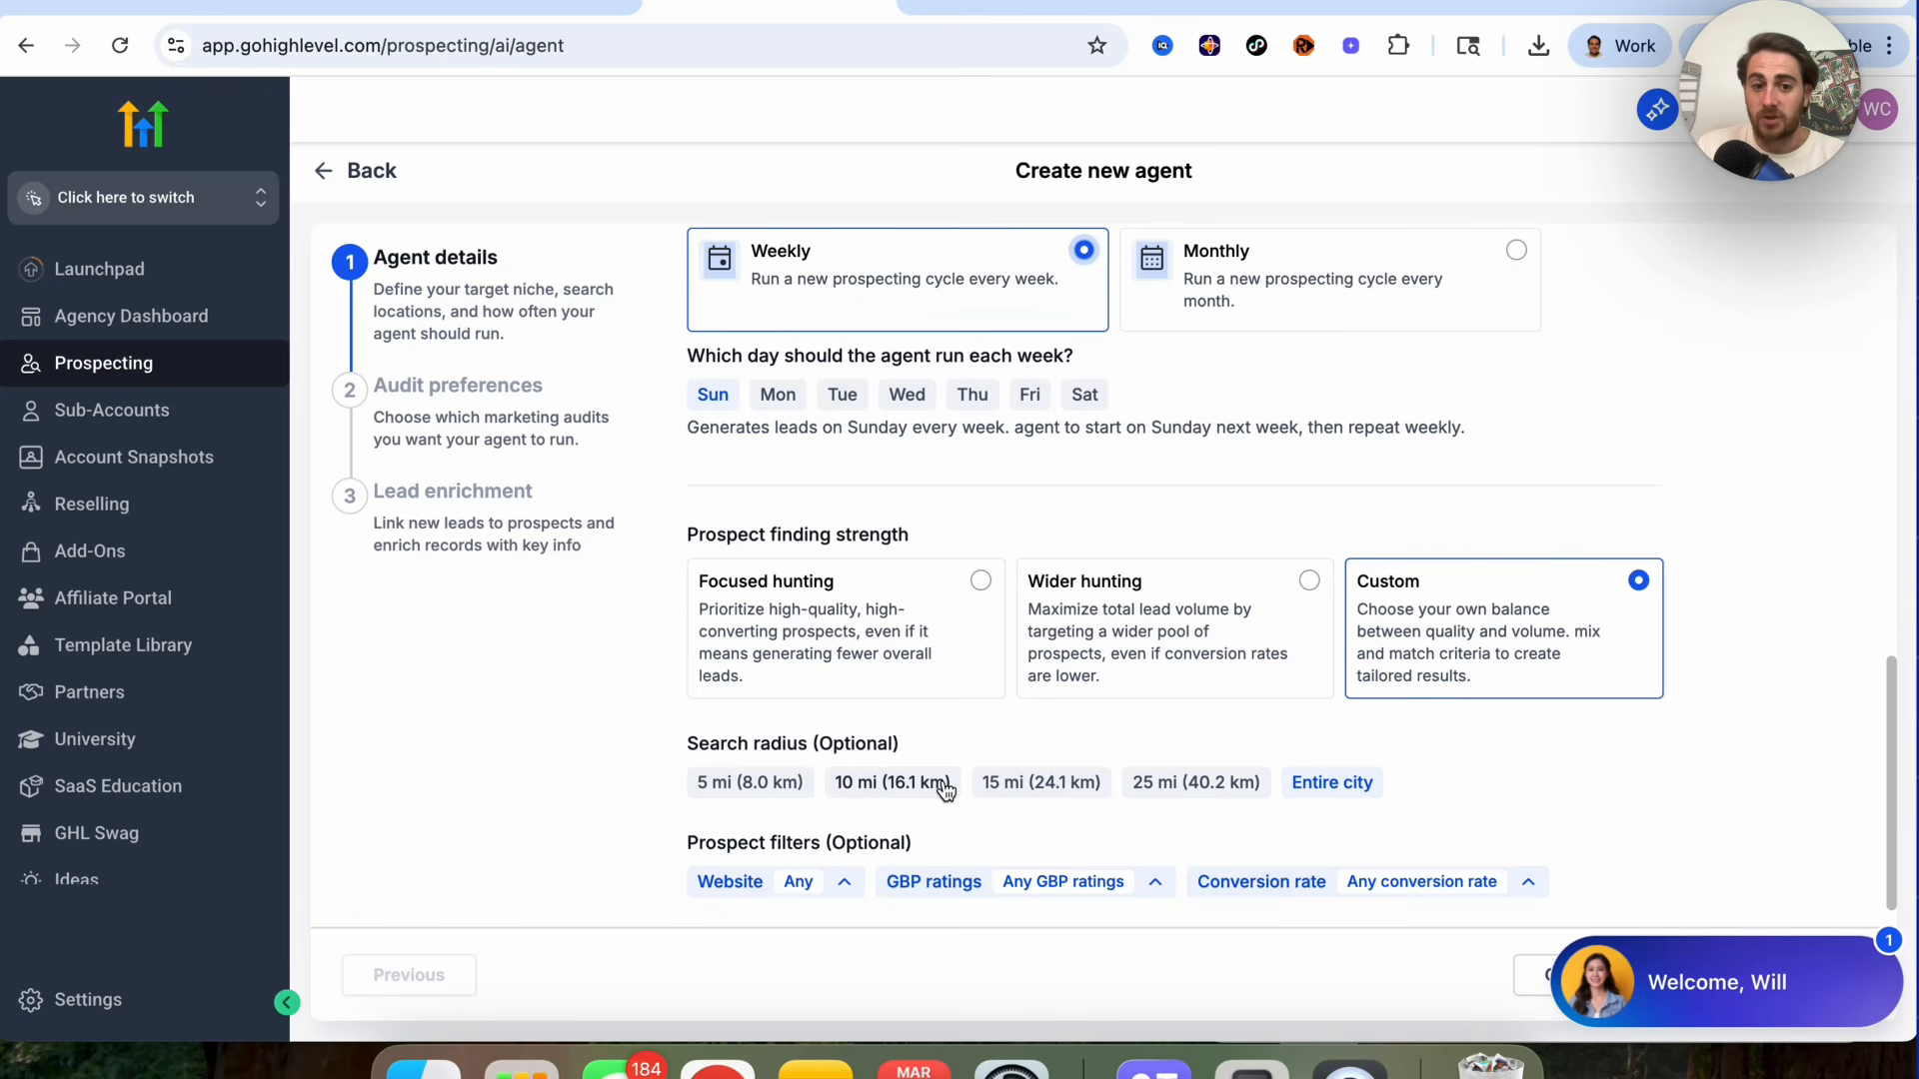
{"action": "scroll", "coordinate": [944, 790], "scroll_direction": "down", "scroll_amount": 1}
{"action": "left_click", "coordinate": [845, 840]}
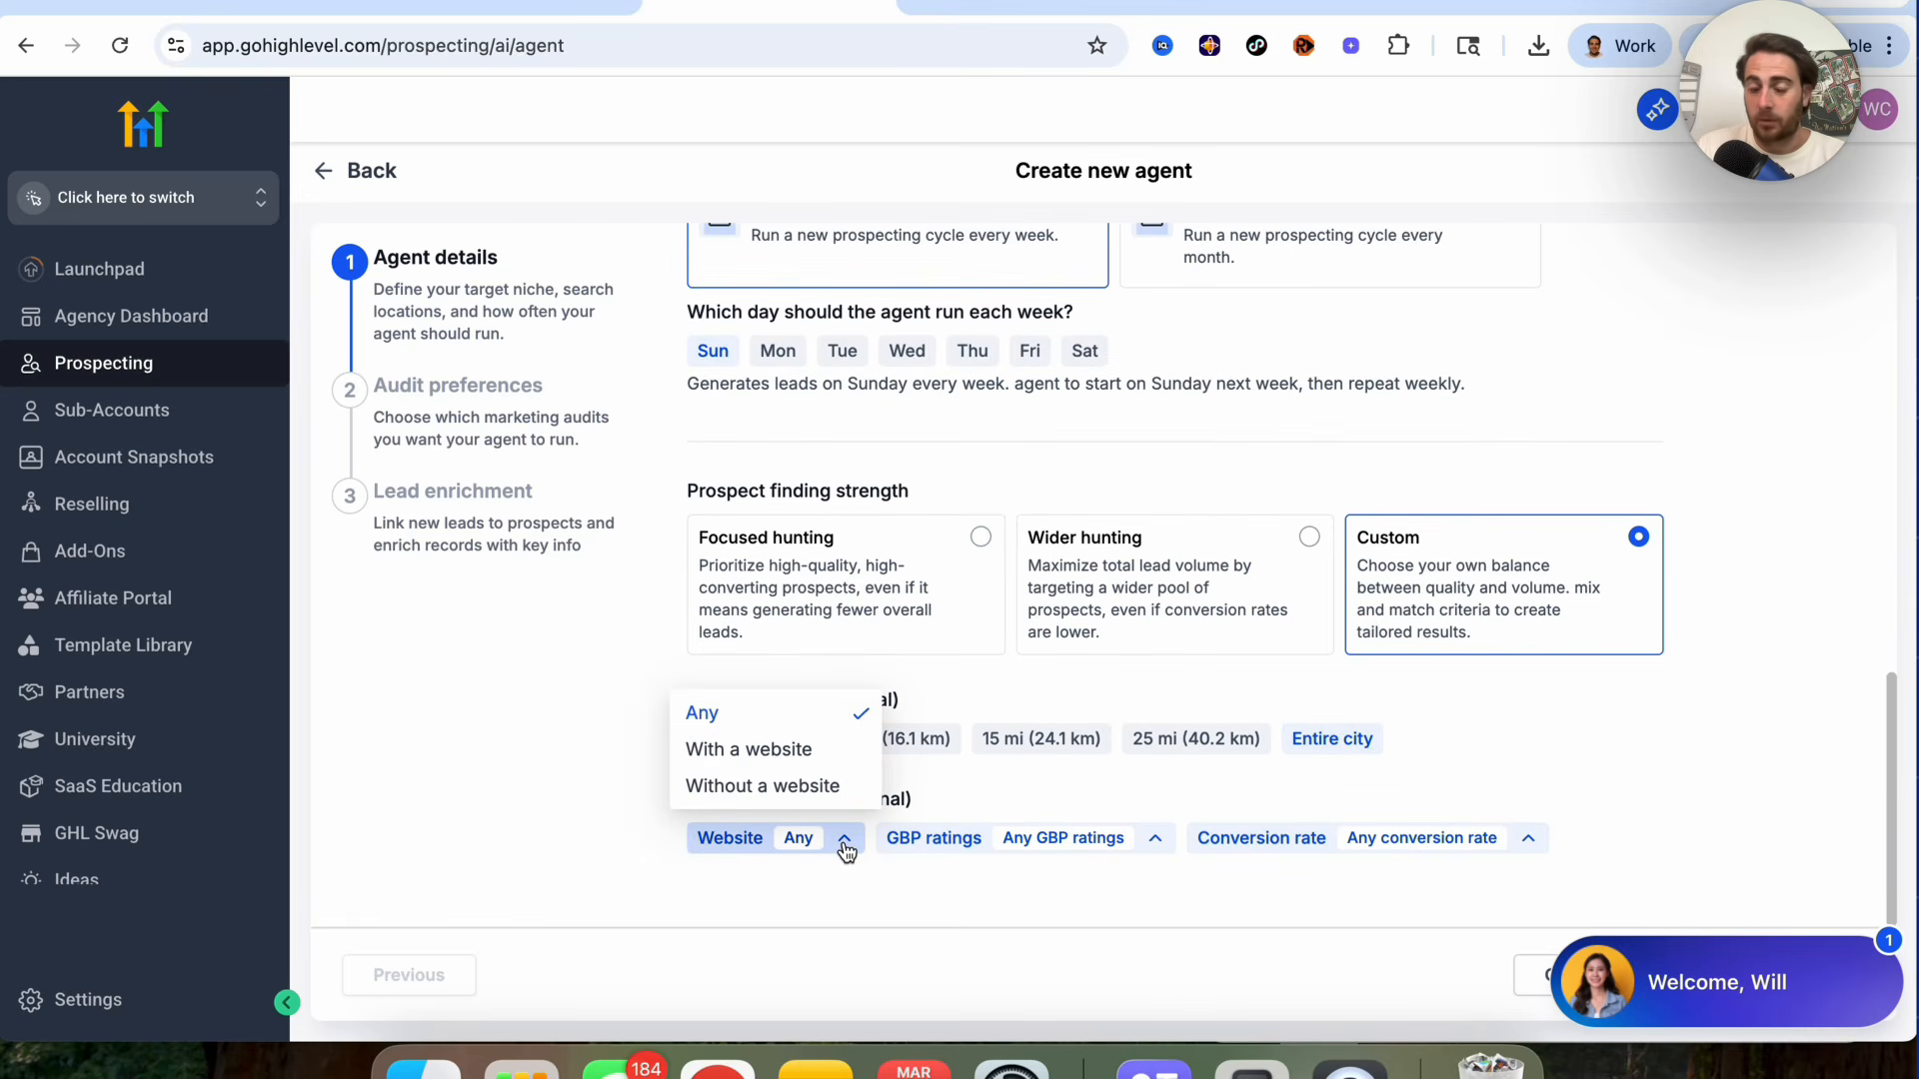
{"action": "left_click", "coordinate": [845, 839]}
{"action": "scroll", "coordinate": [1016, 660], "scroll_direction": "up", "scroll_amount": 1}
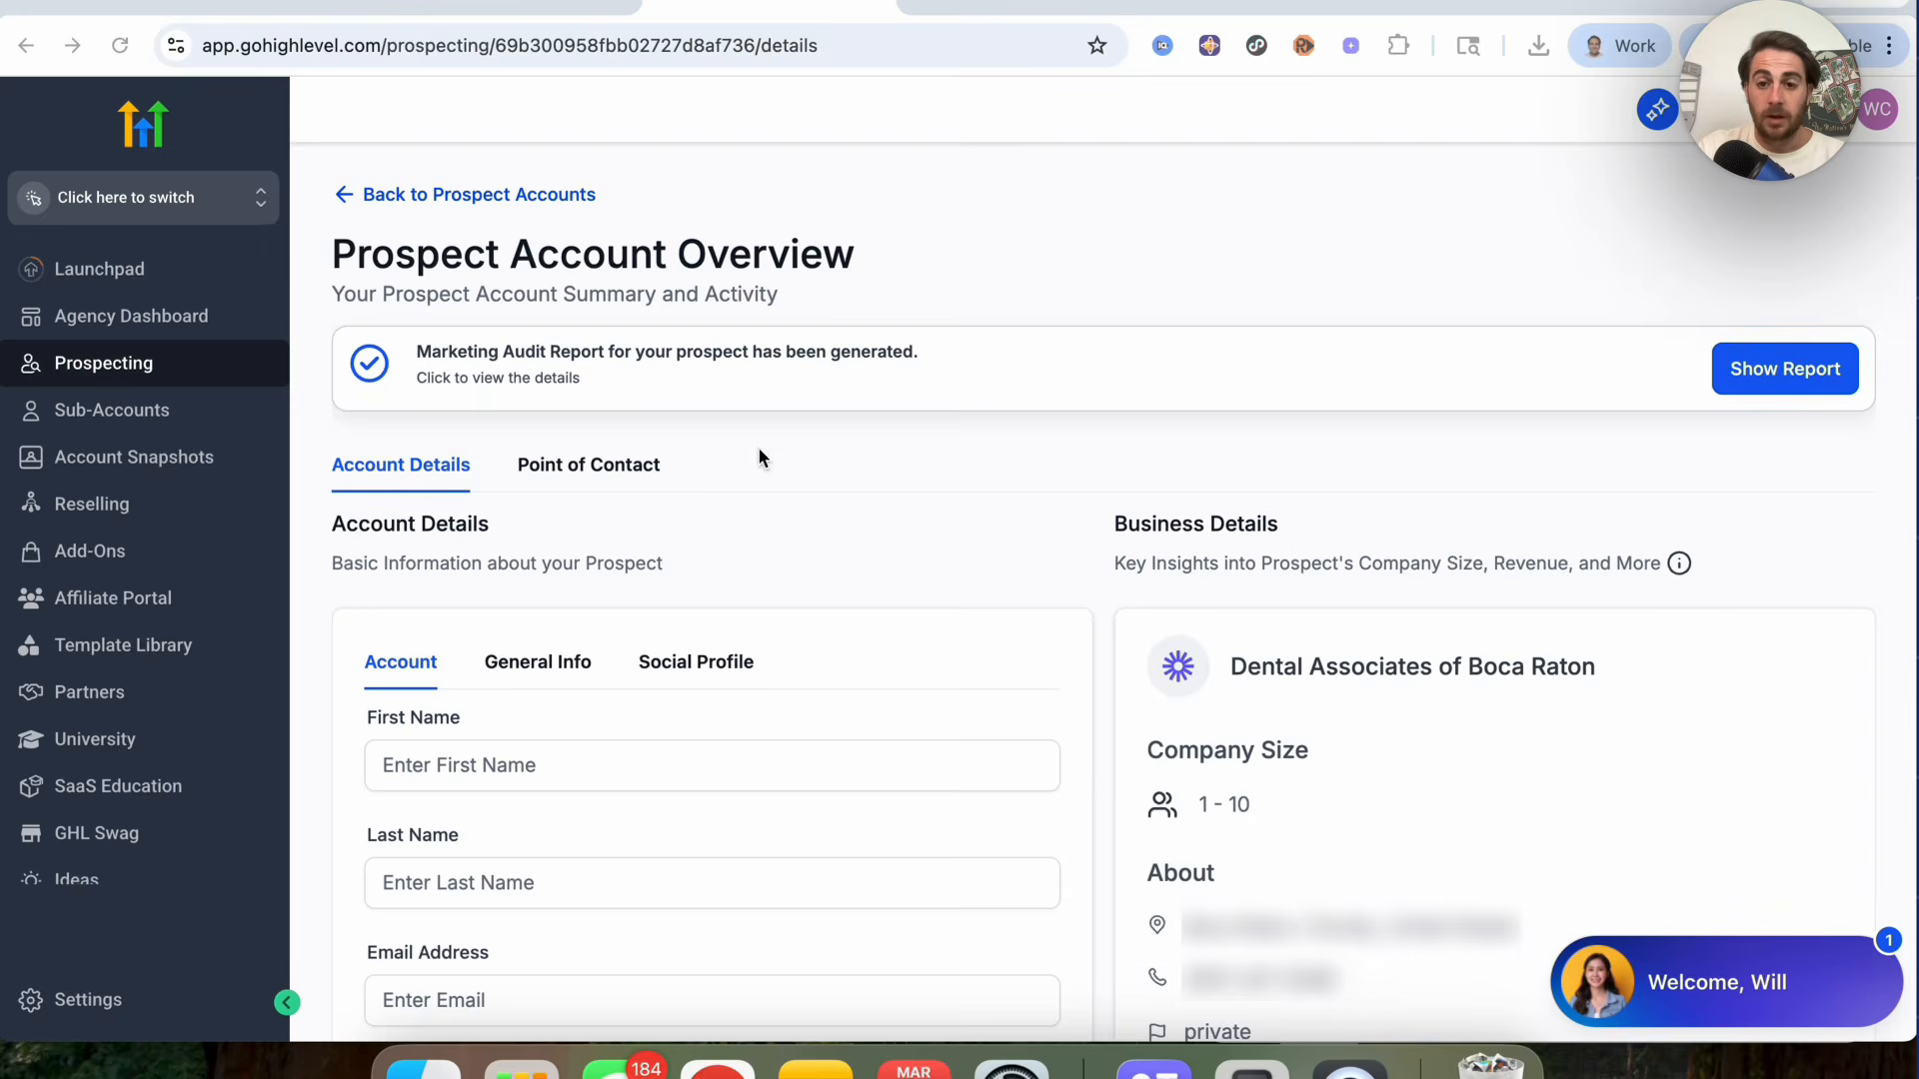
Step: Open the Dental Associates of Boca Raton marketing audit report and review its scores and business details
{"action": "left_click", "coordinate": [1724, 370]}
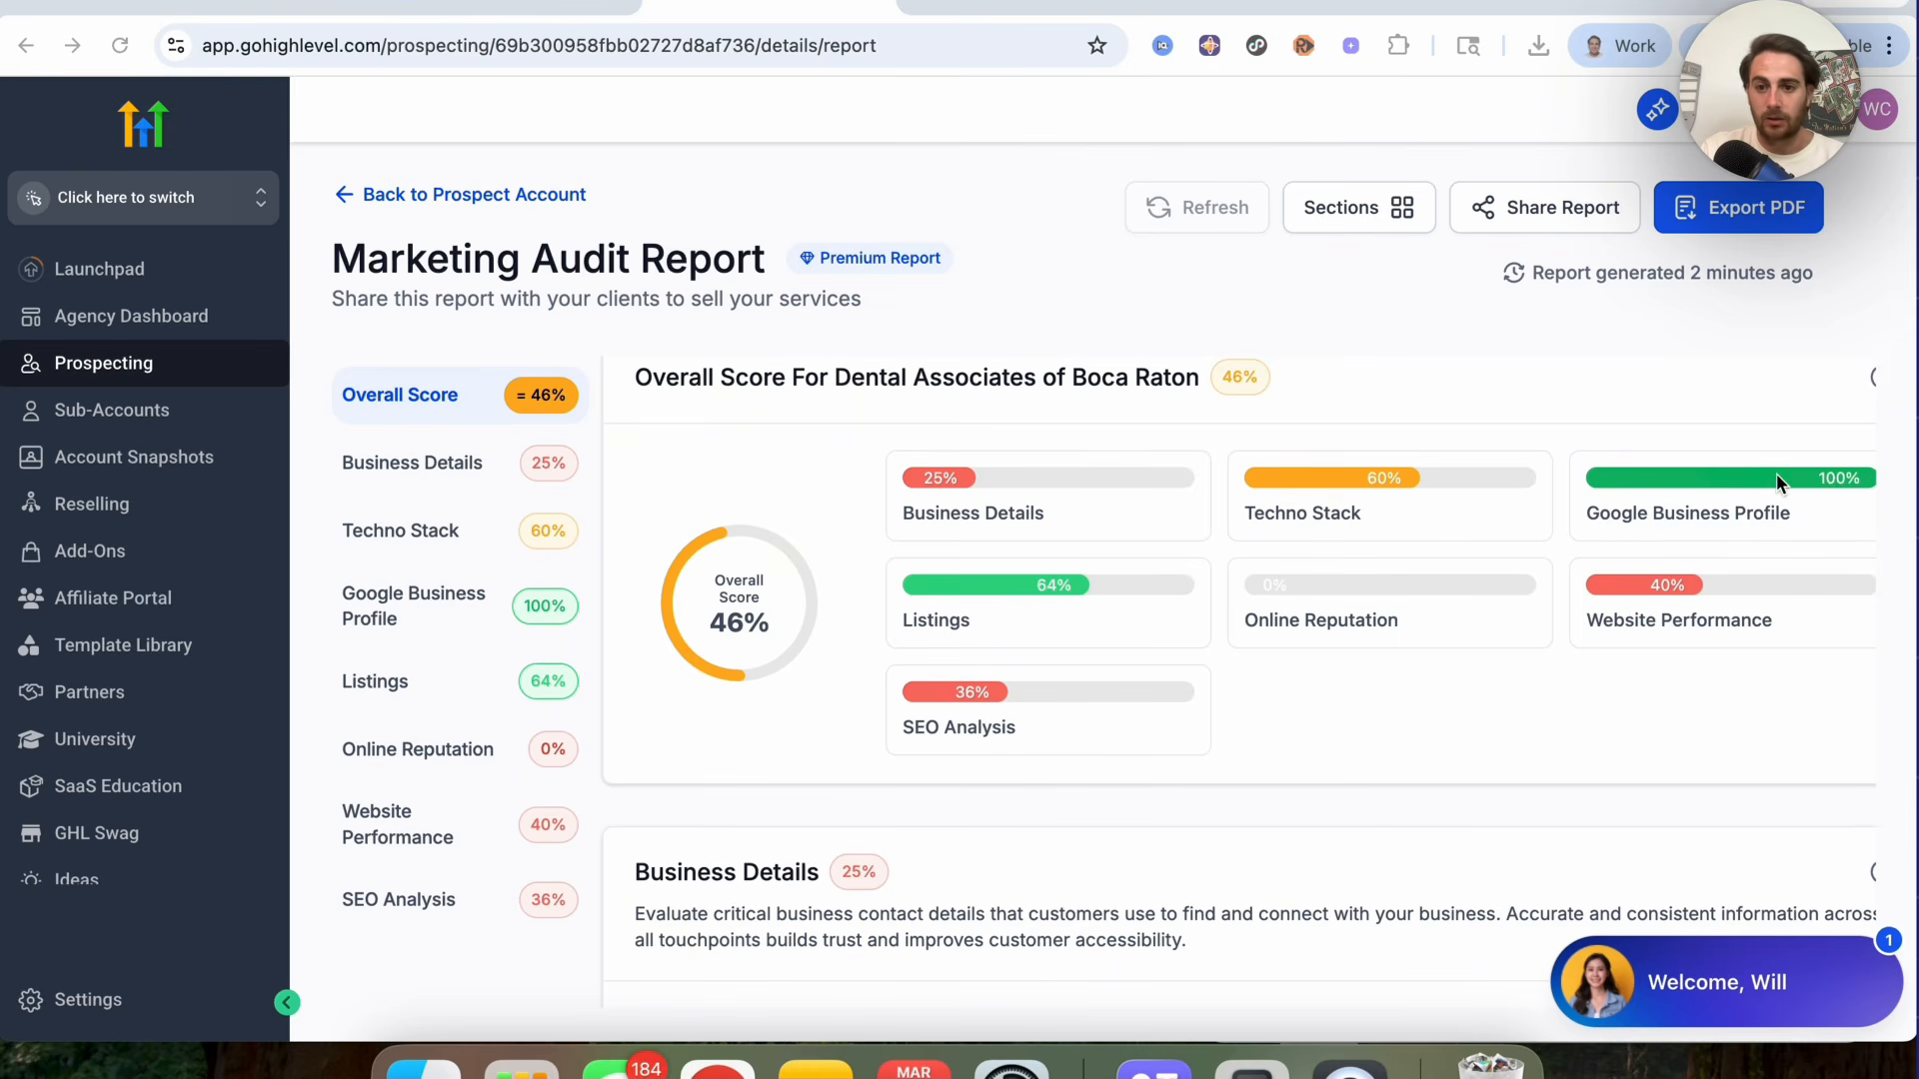
{"action": "scroll", "coordinate": [1148, 763], "scroll_direction": "down", "scroll_amount": 2}
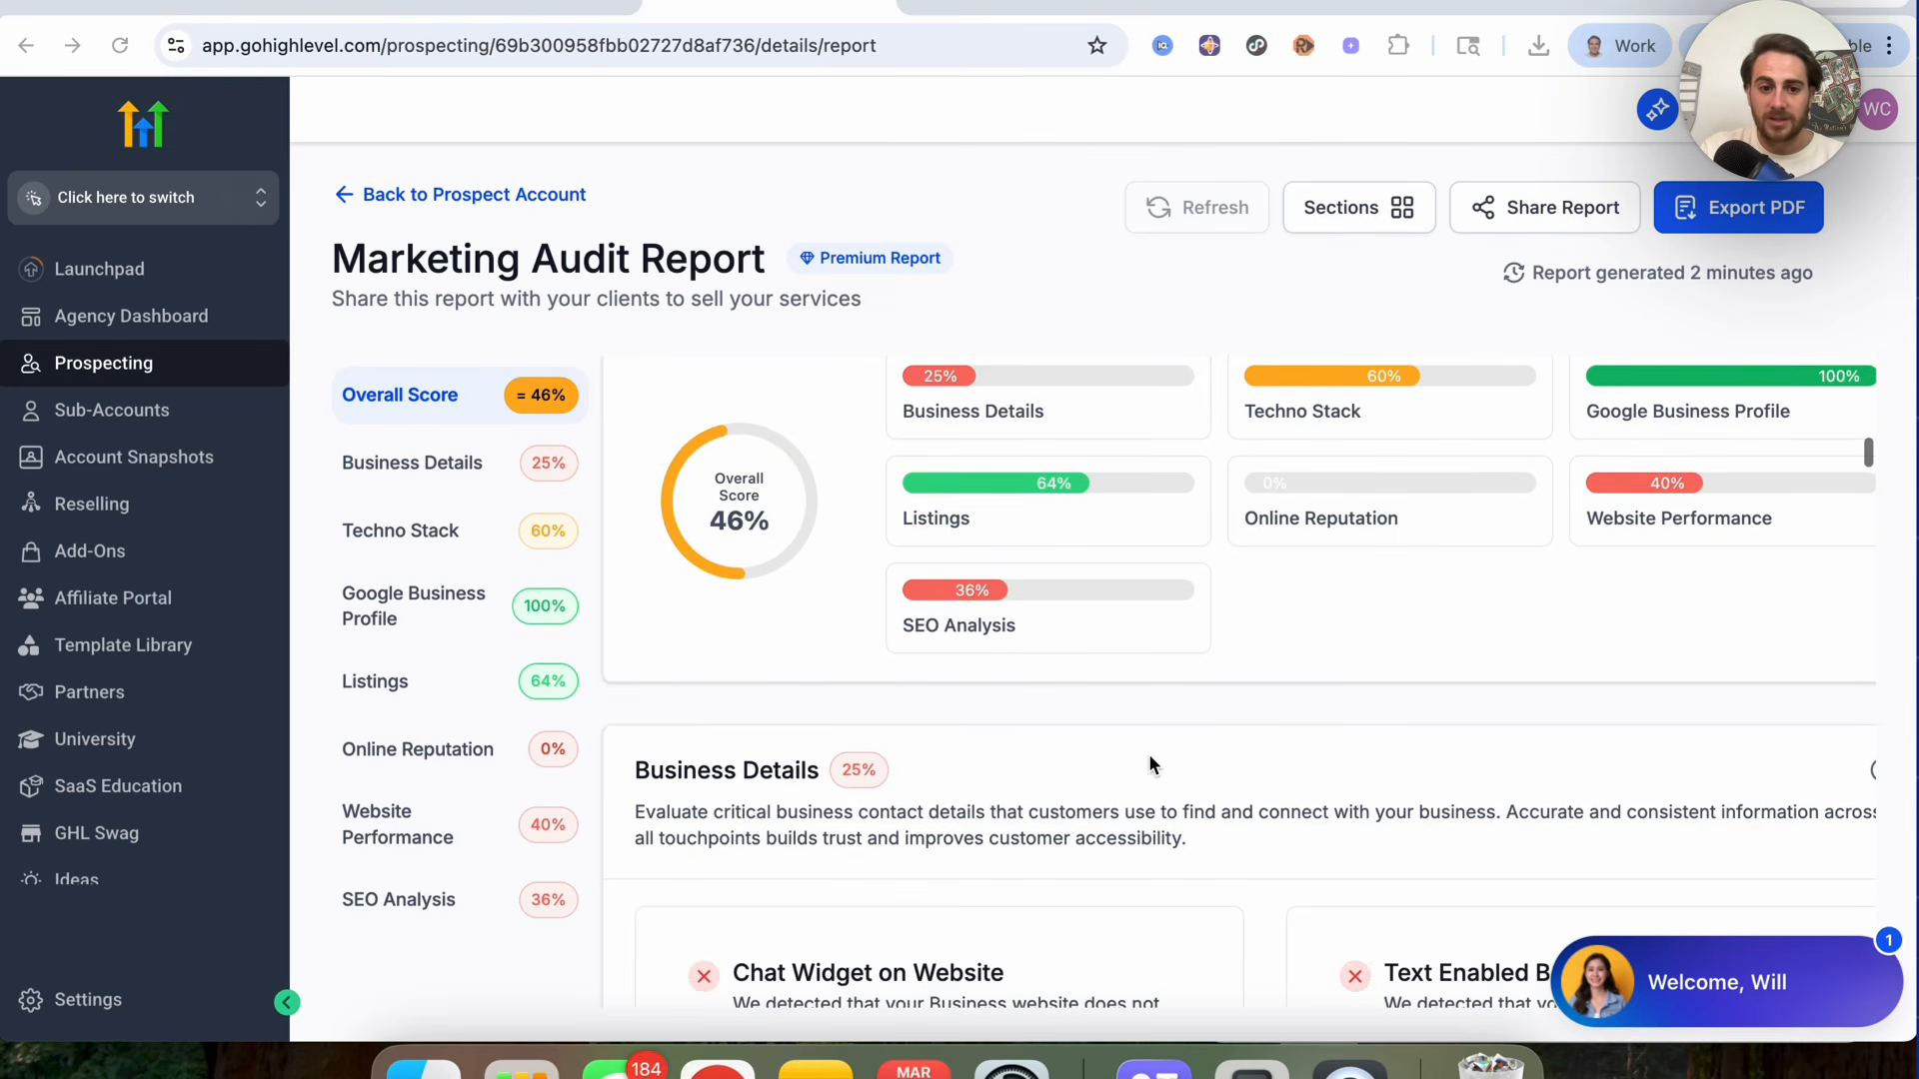
{"action": "scroll", "coordinate": [1150, 763], "scroll_direction": "down", "scroll_amount": 4}
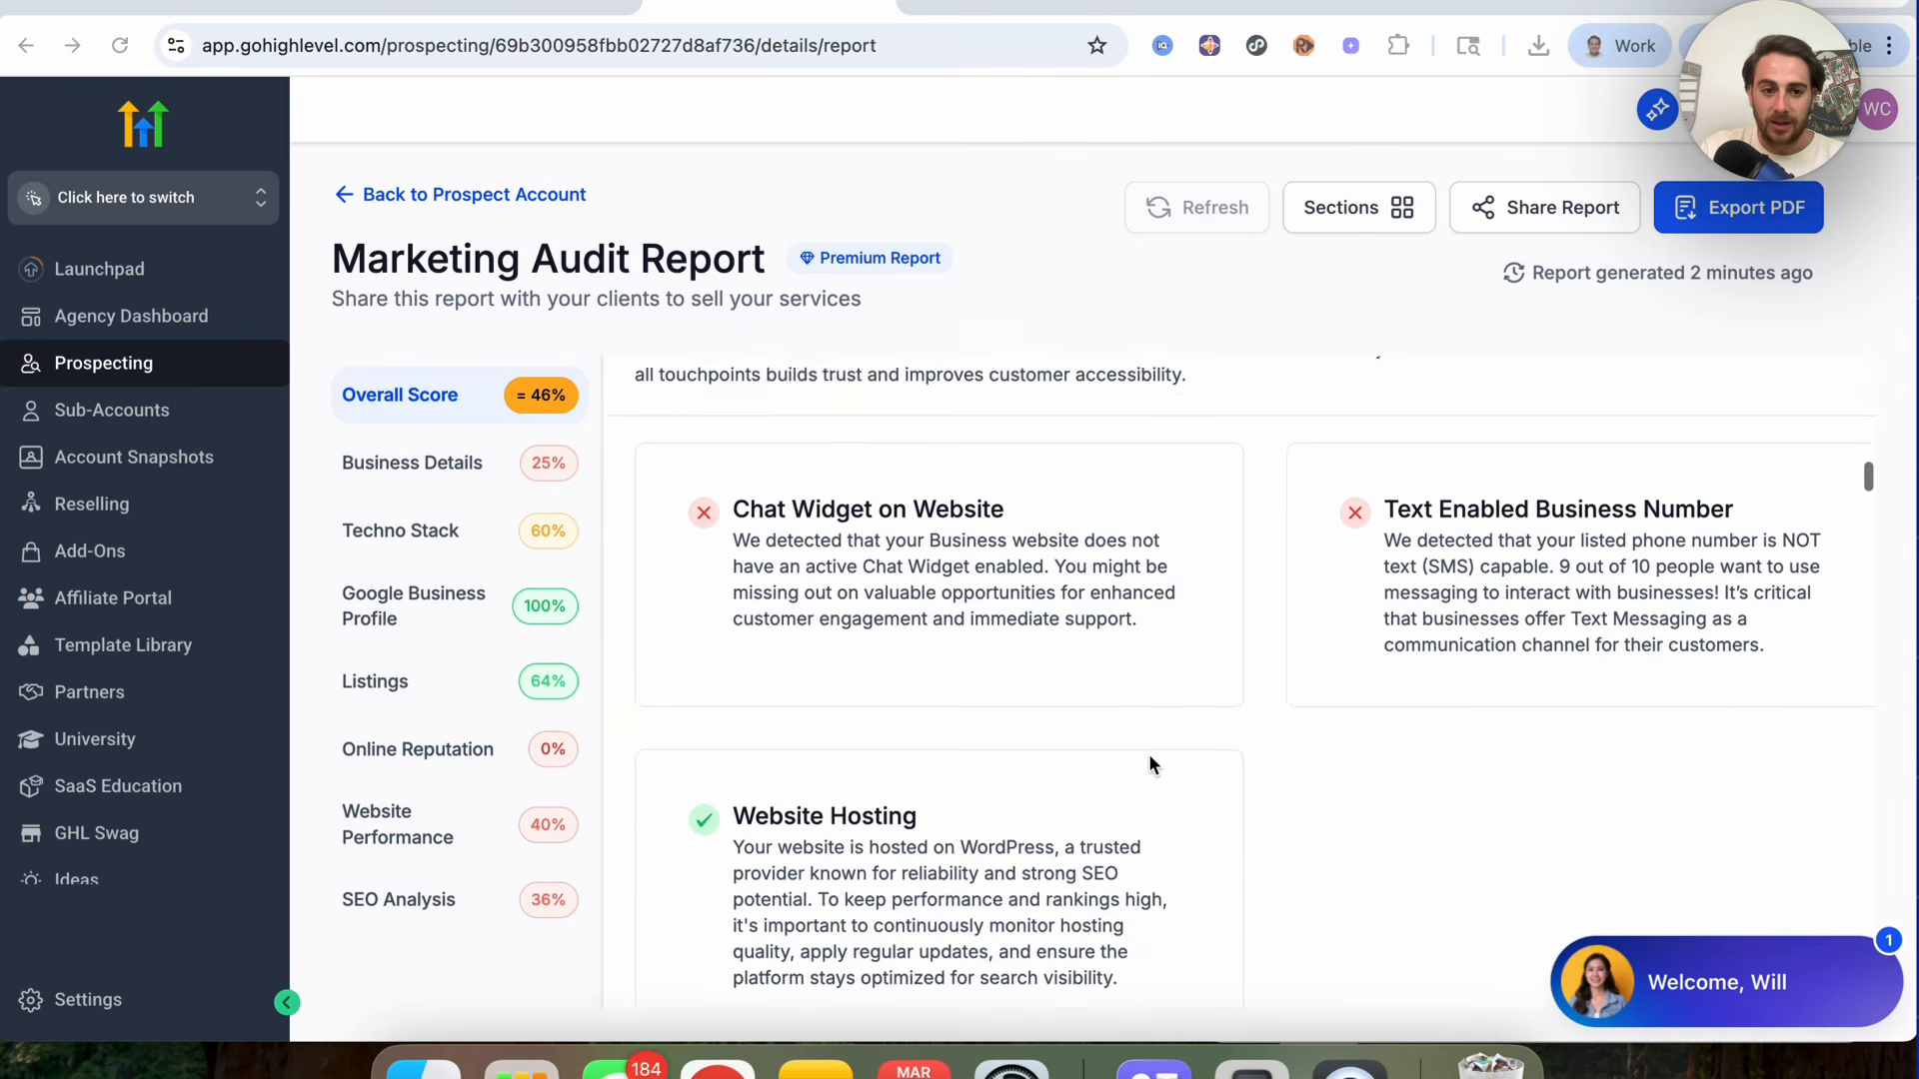
{"action": "scroll", "coordinate": [1150, 763], "scroll_direction": "down", "scroll_amount": 3}
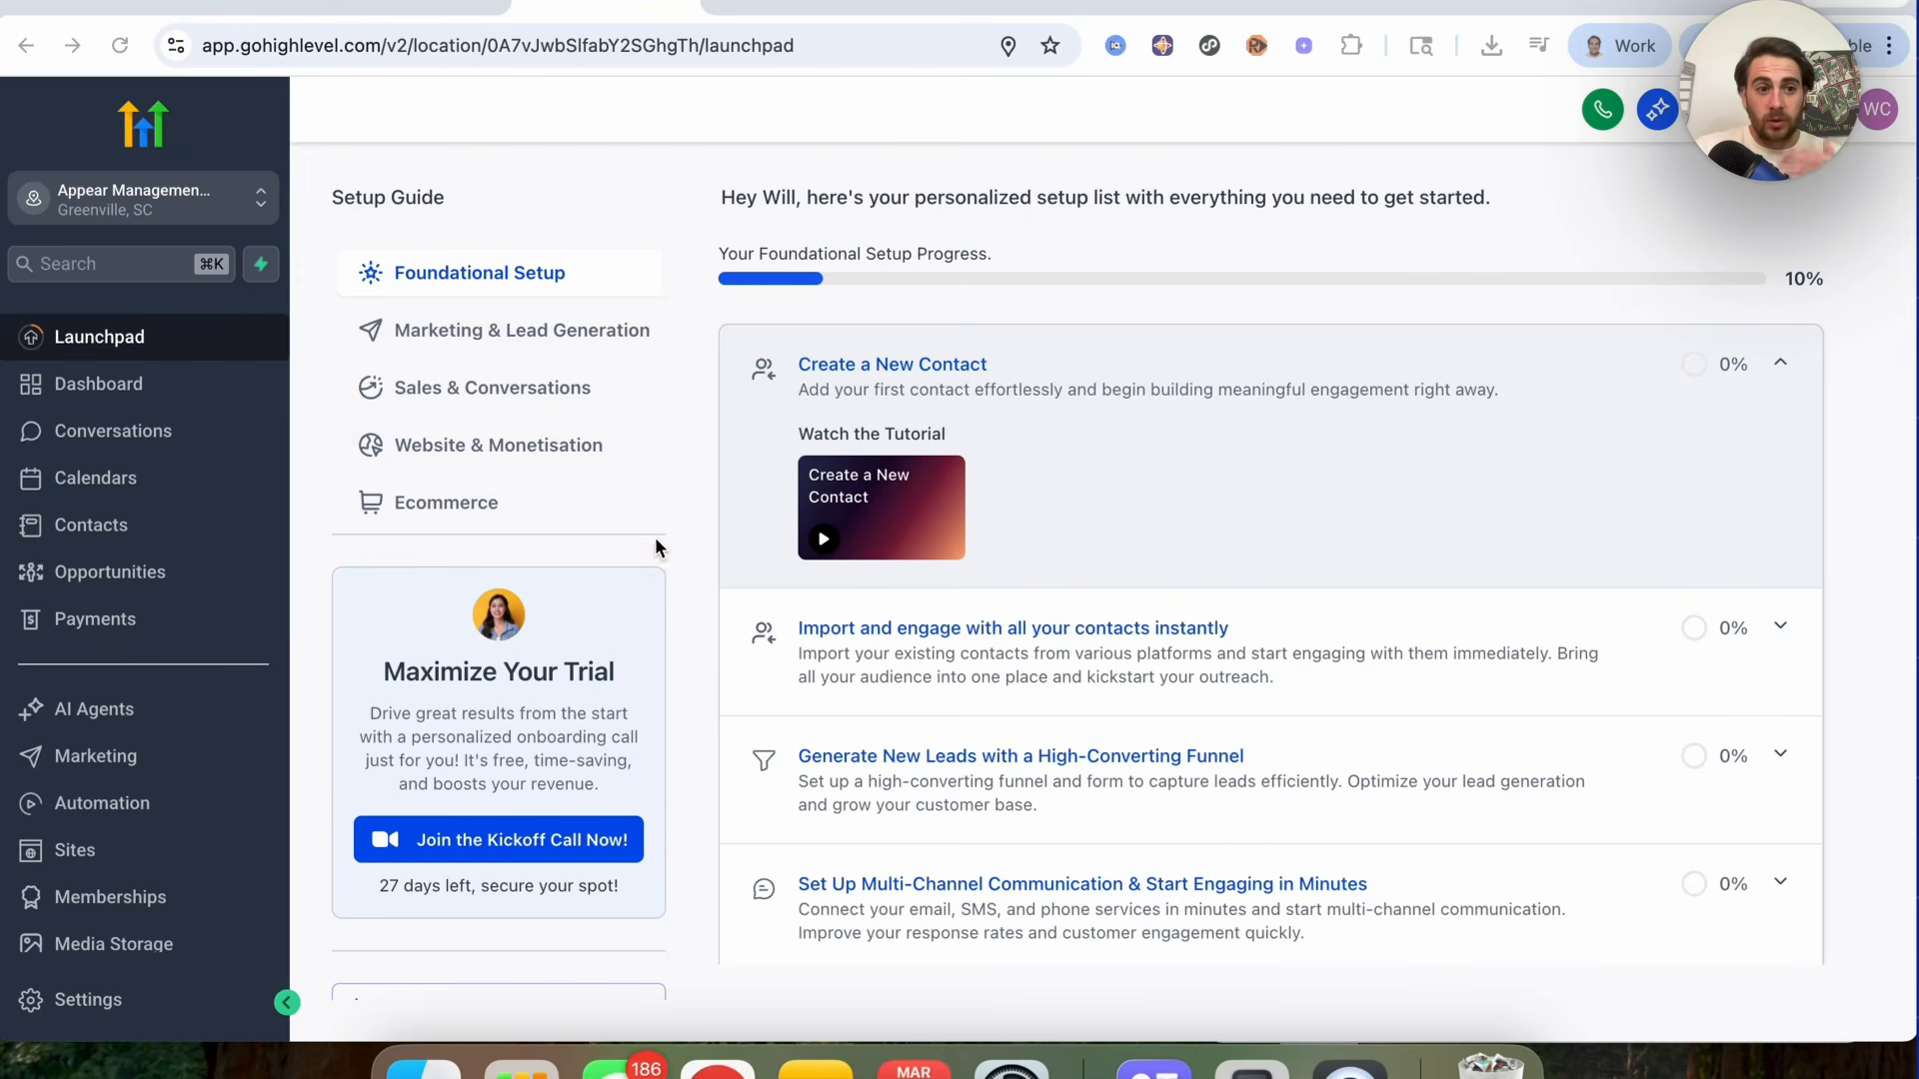
Step: Open the sub-account's Sites section and browse its Funnels, Websites and Stores pages
{"action": "scroll", "coordinate": [642, 549], "scroll_direction": "down", "scroll_amount": 2}
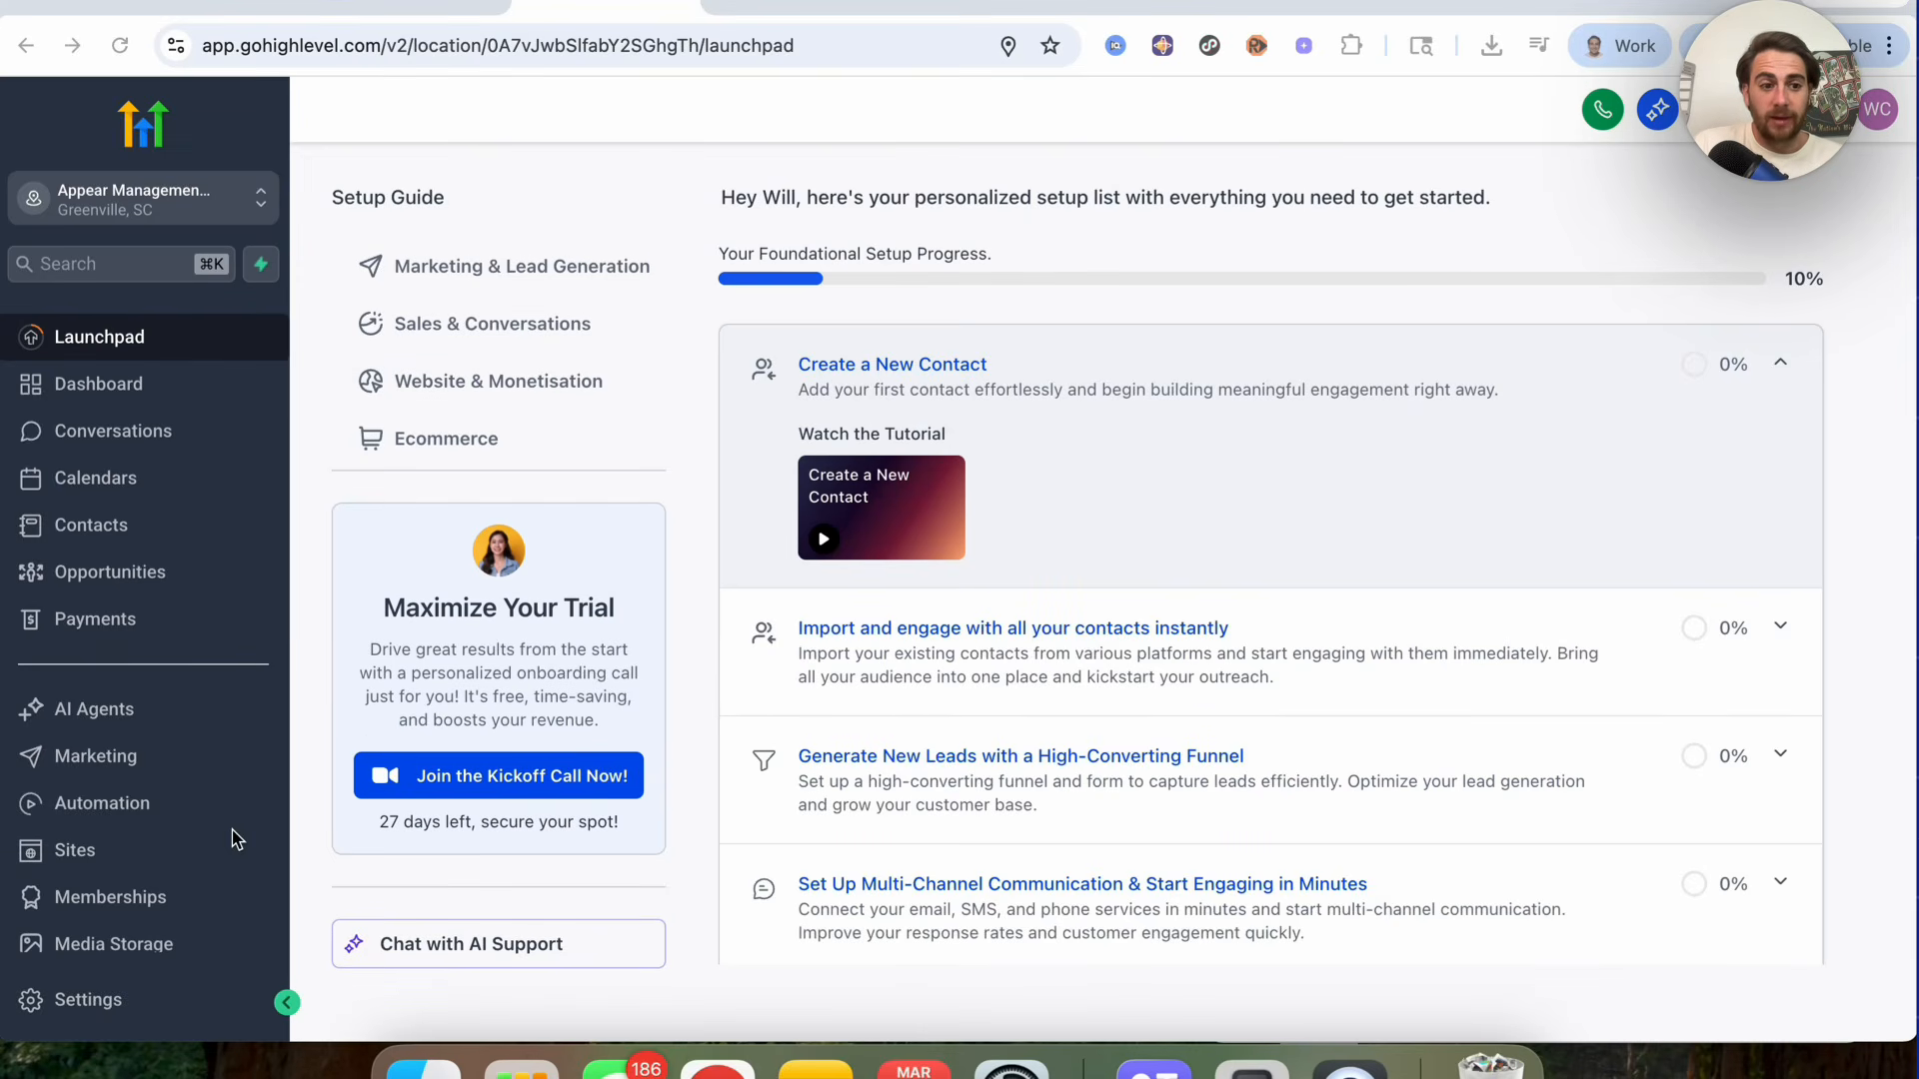
{"action": "left_click", "coordinate": [77, 852]}
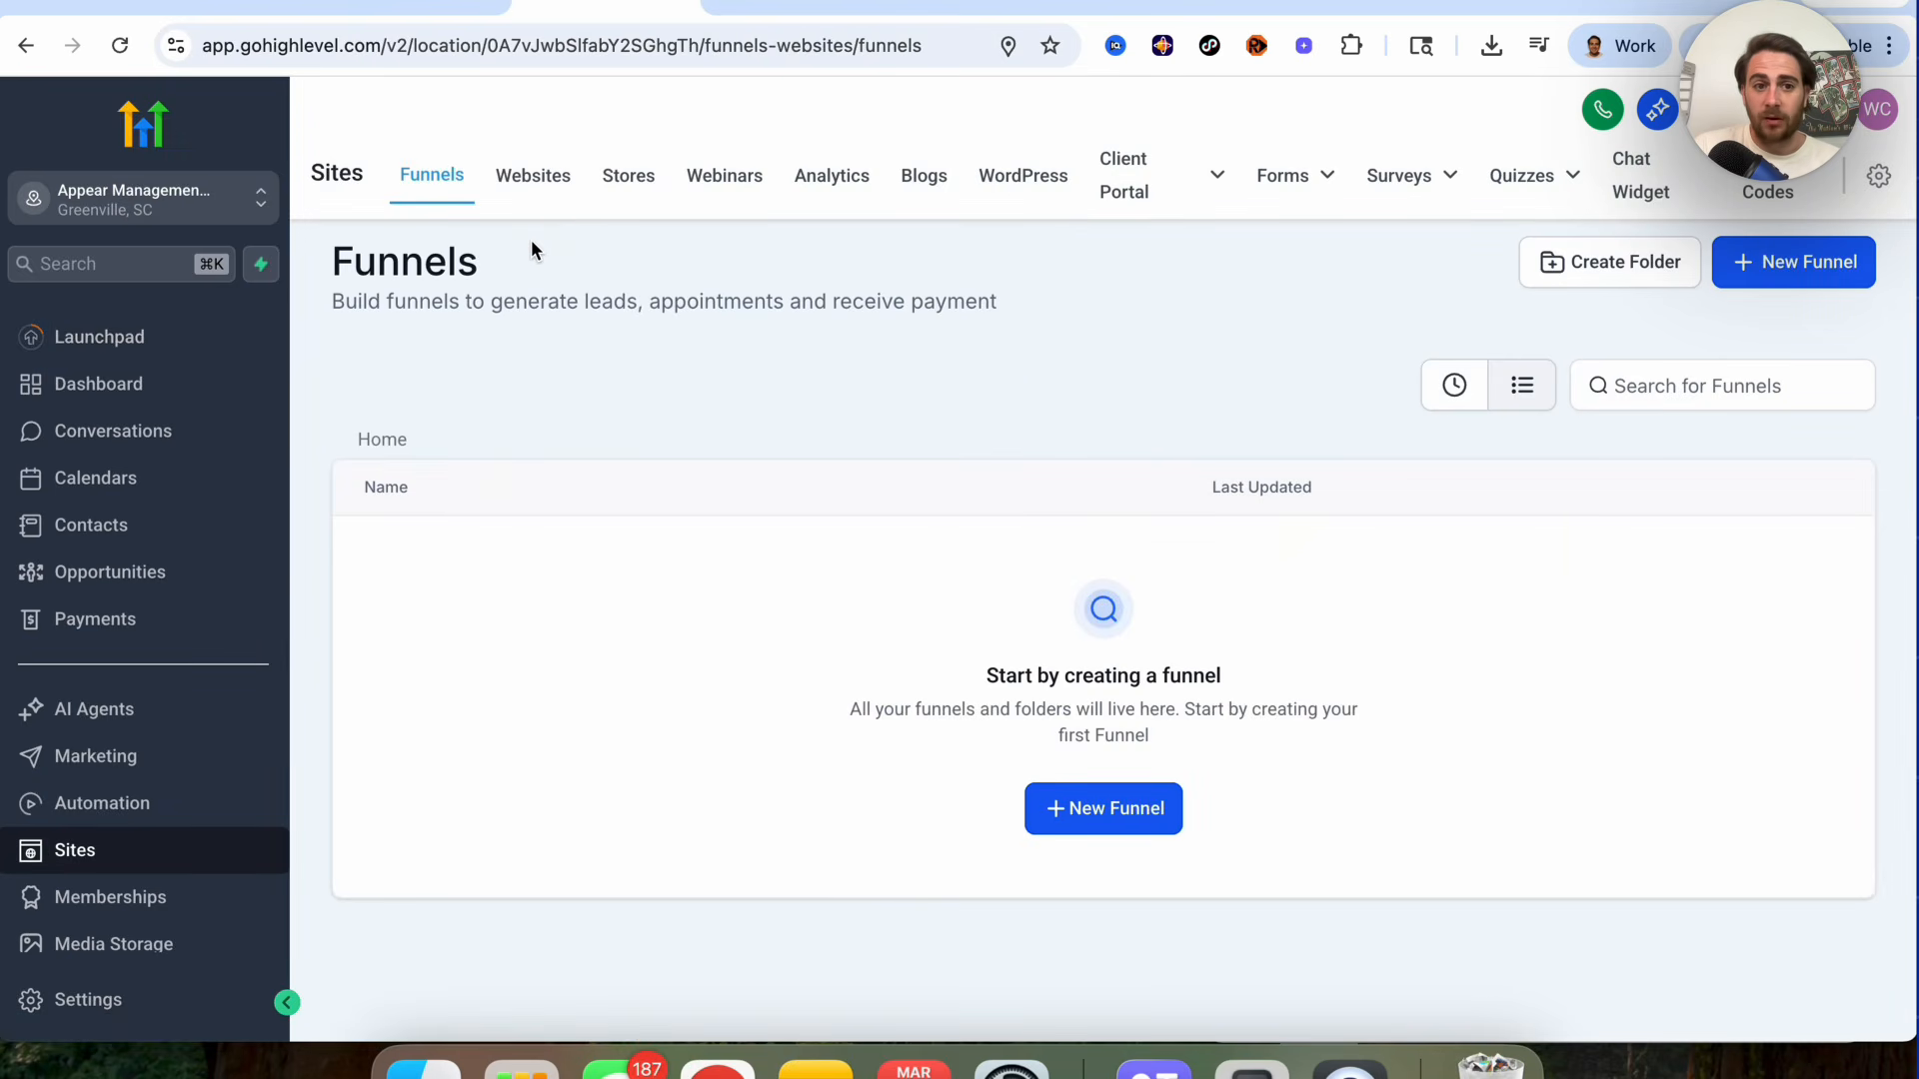
{"action": "left_click", "coordinate": [550, 182]}
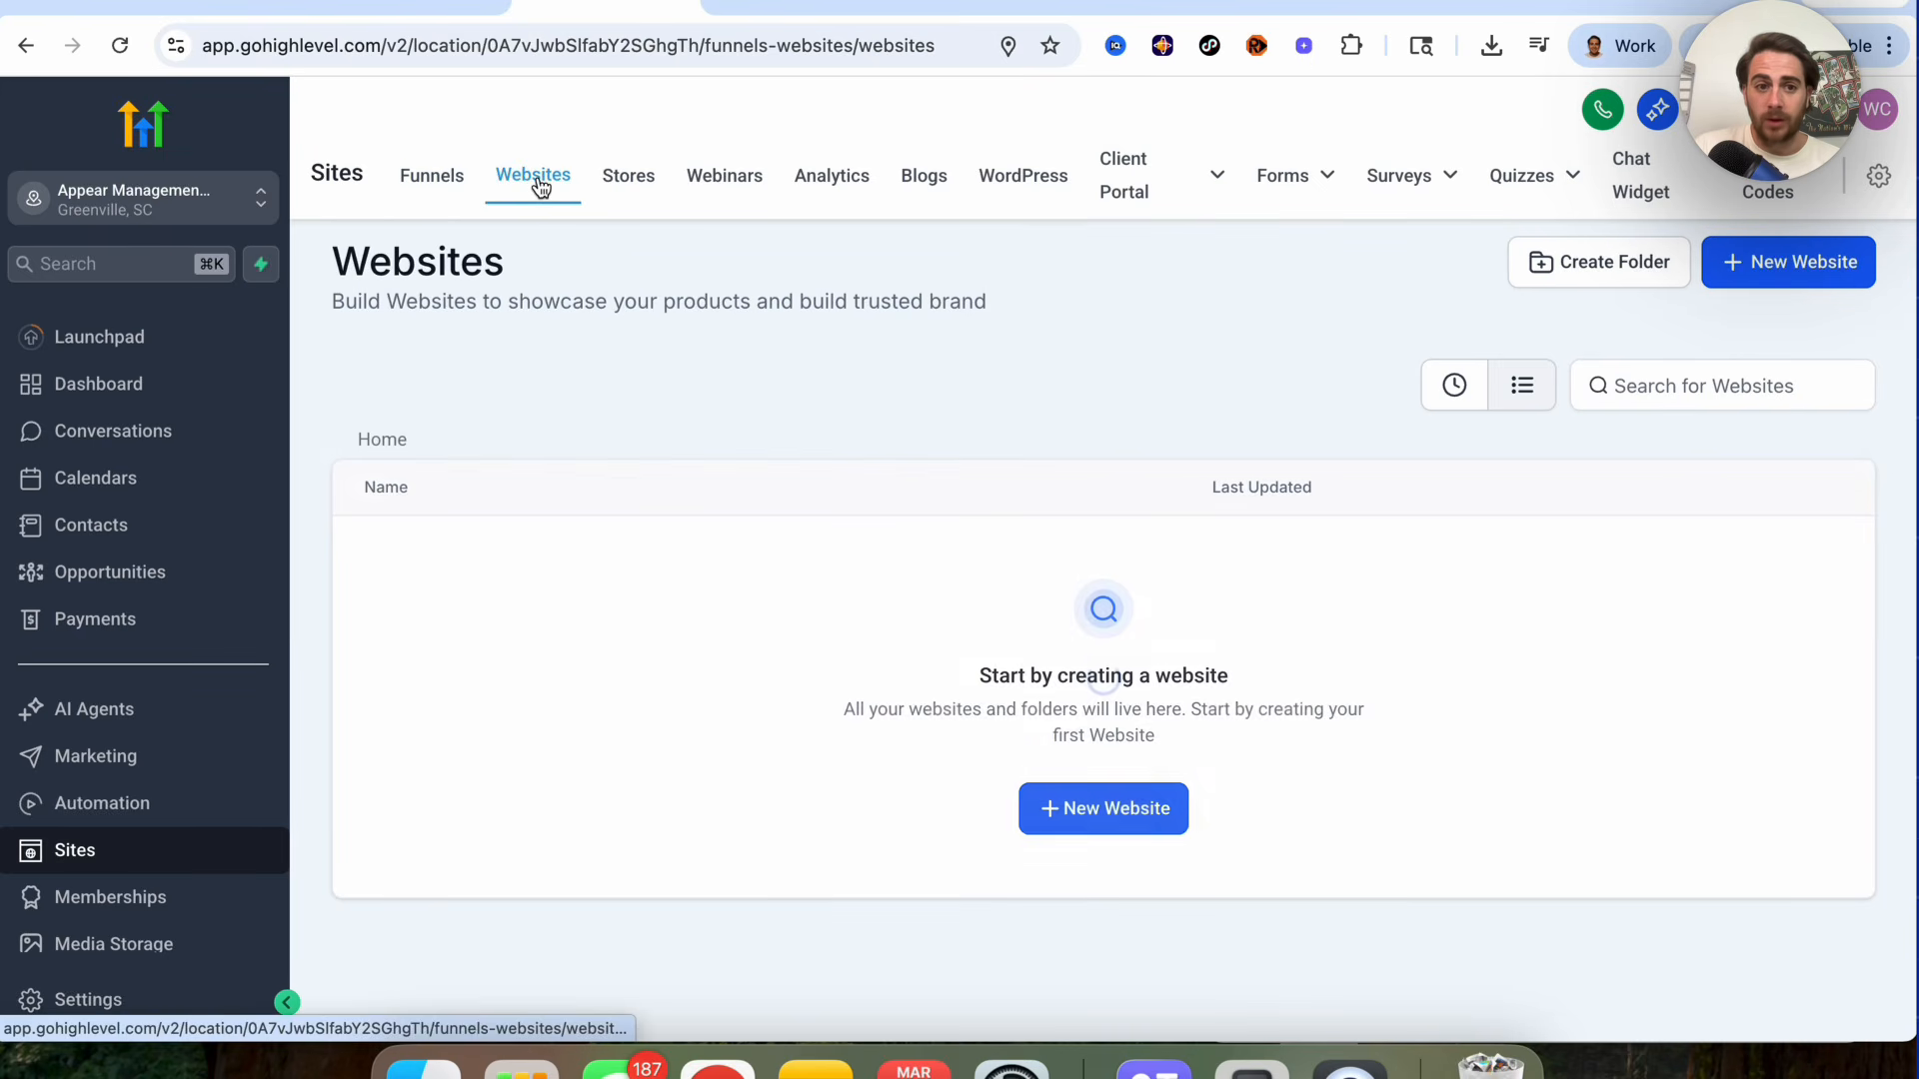
{"action": "left_click", "coordinate": [628, 180]}
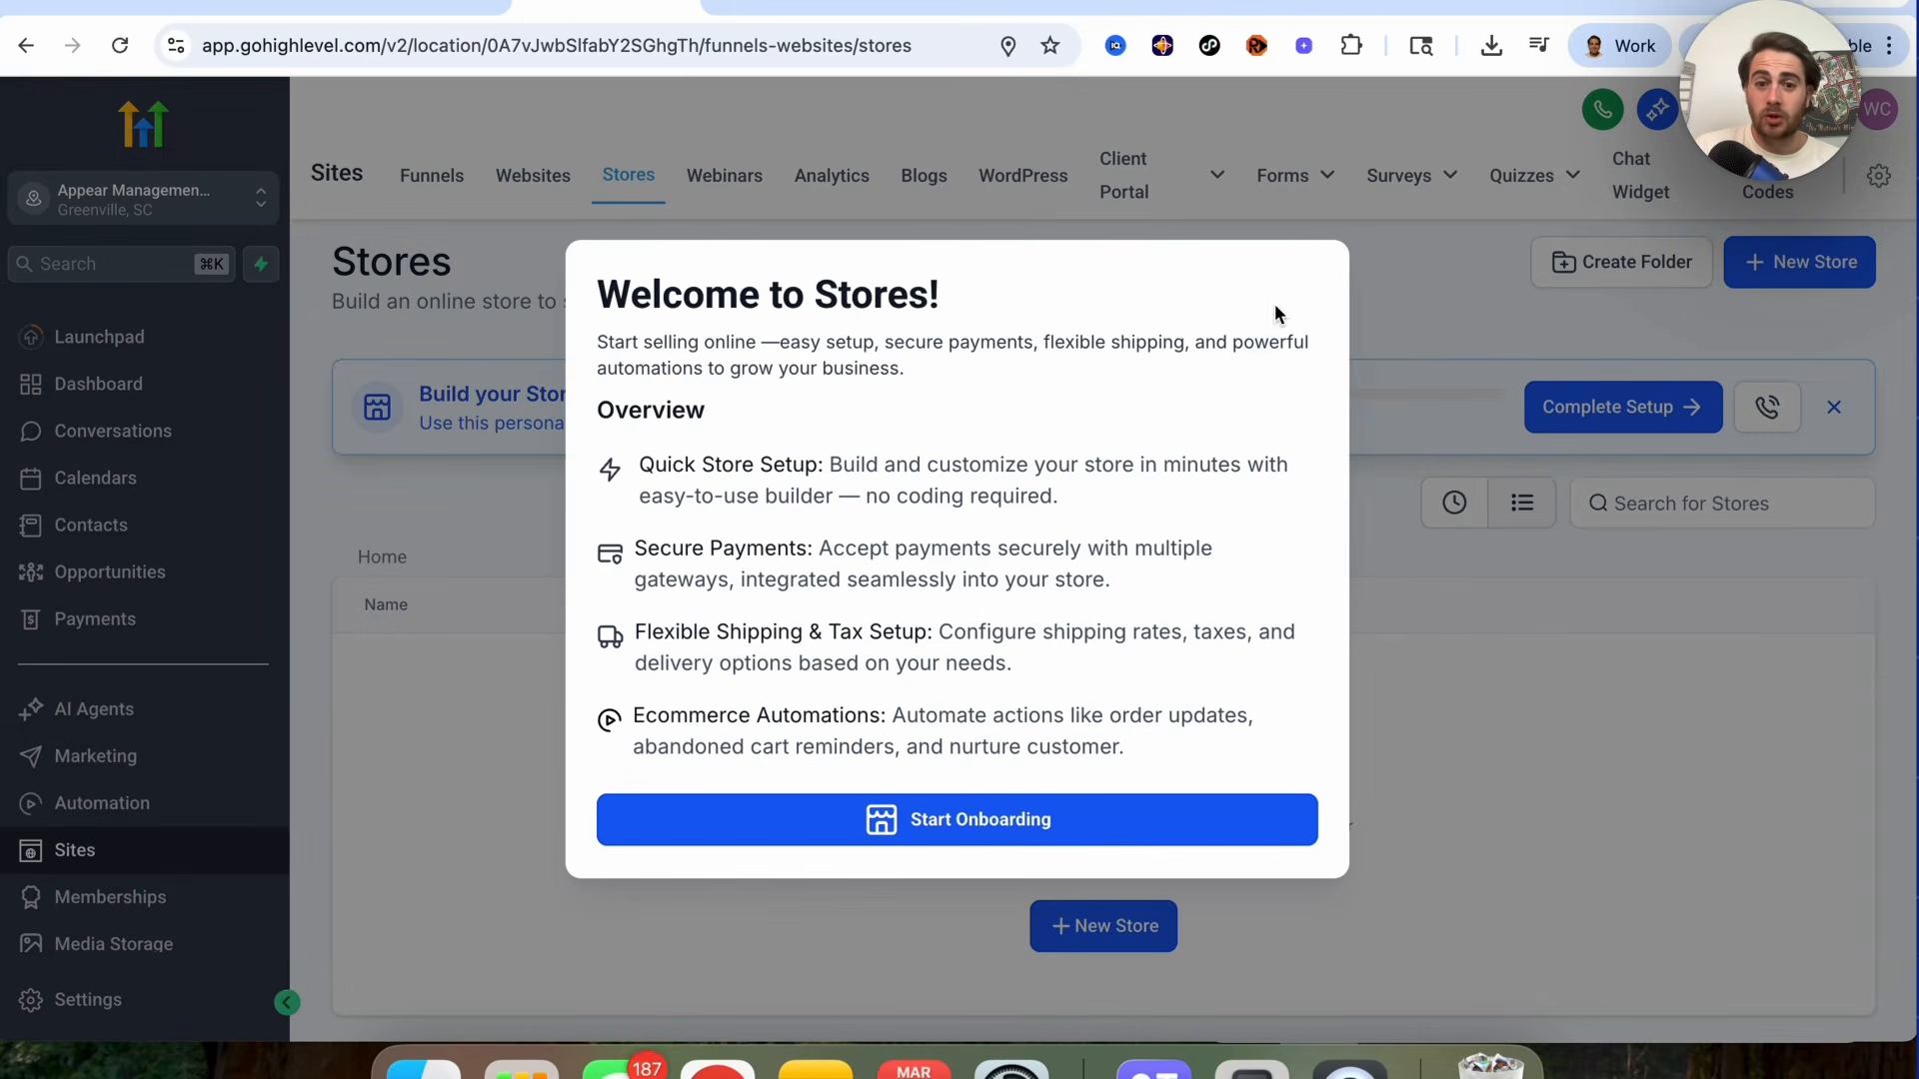
{"action": "left_click", "coordinate": [1029, 812]}
{"action": "left_click", "coordinate": [845, 255]}
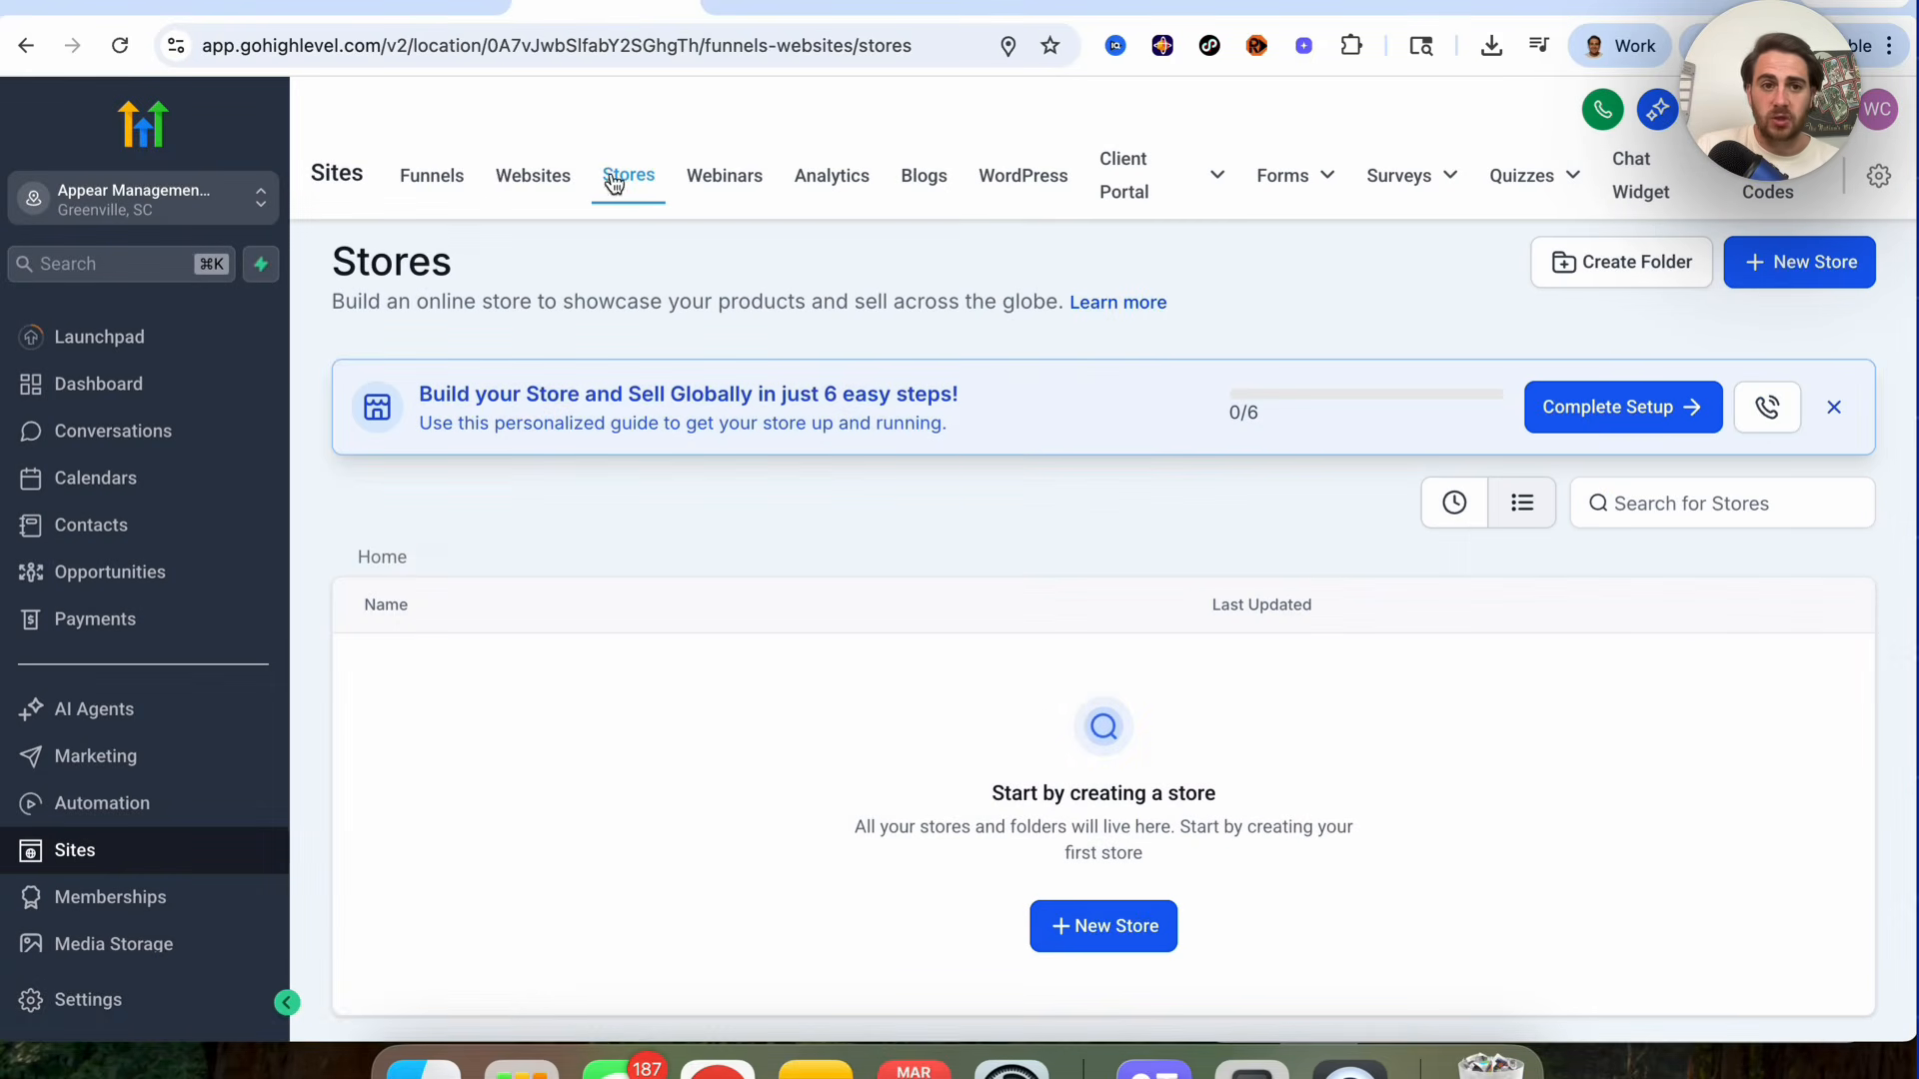
{"action": "left_click", "coordinate": [505, 180]}
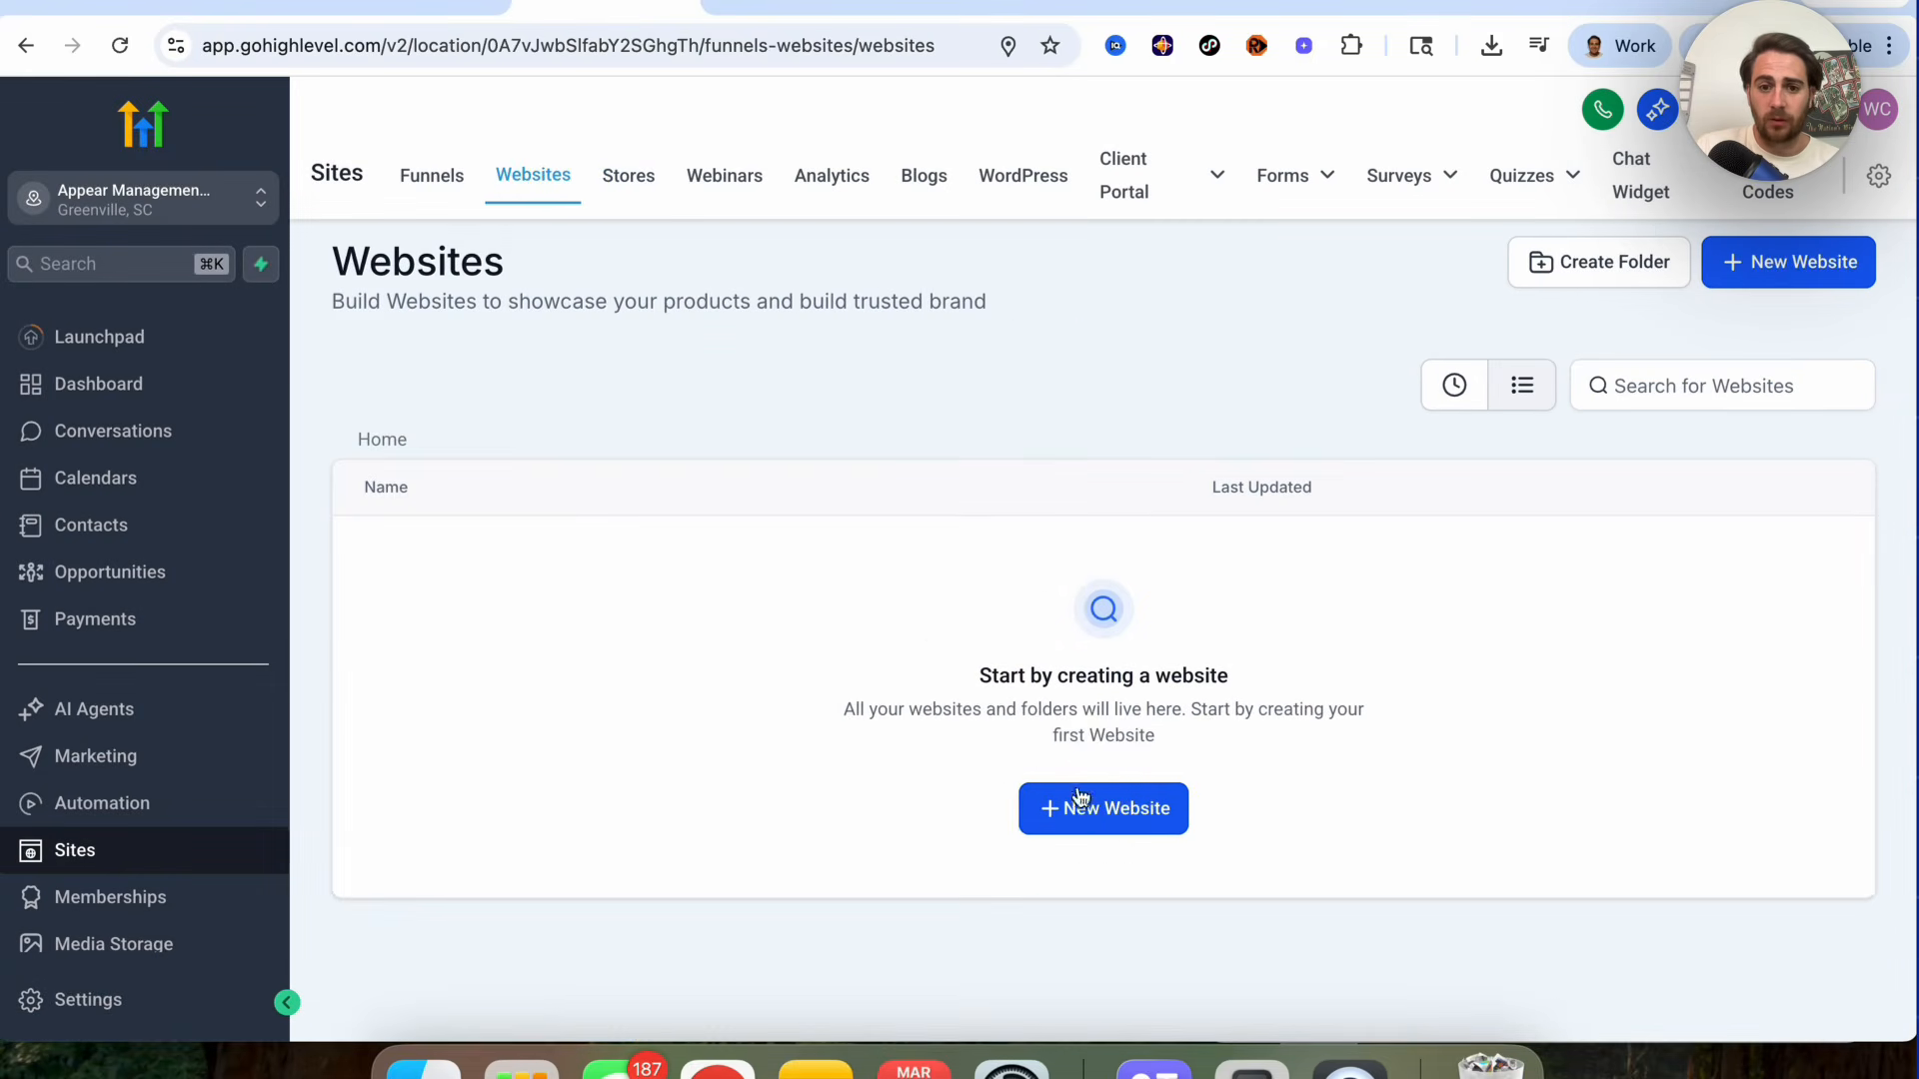
Step: Start creating a new website from templates
{"action": "left_click", "coordinate": [1088, 805]}
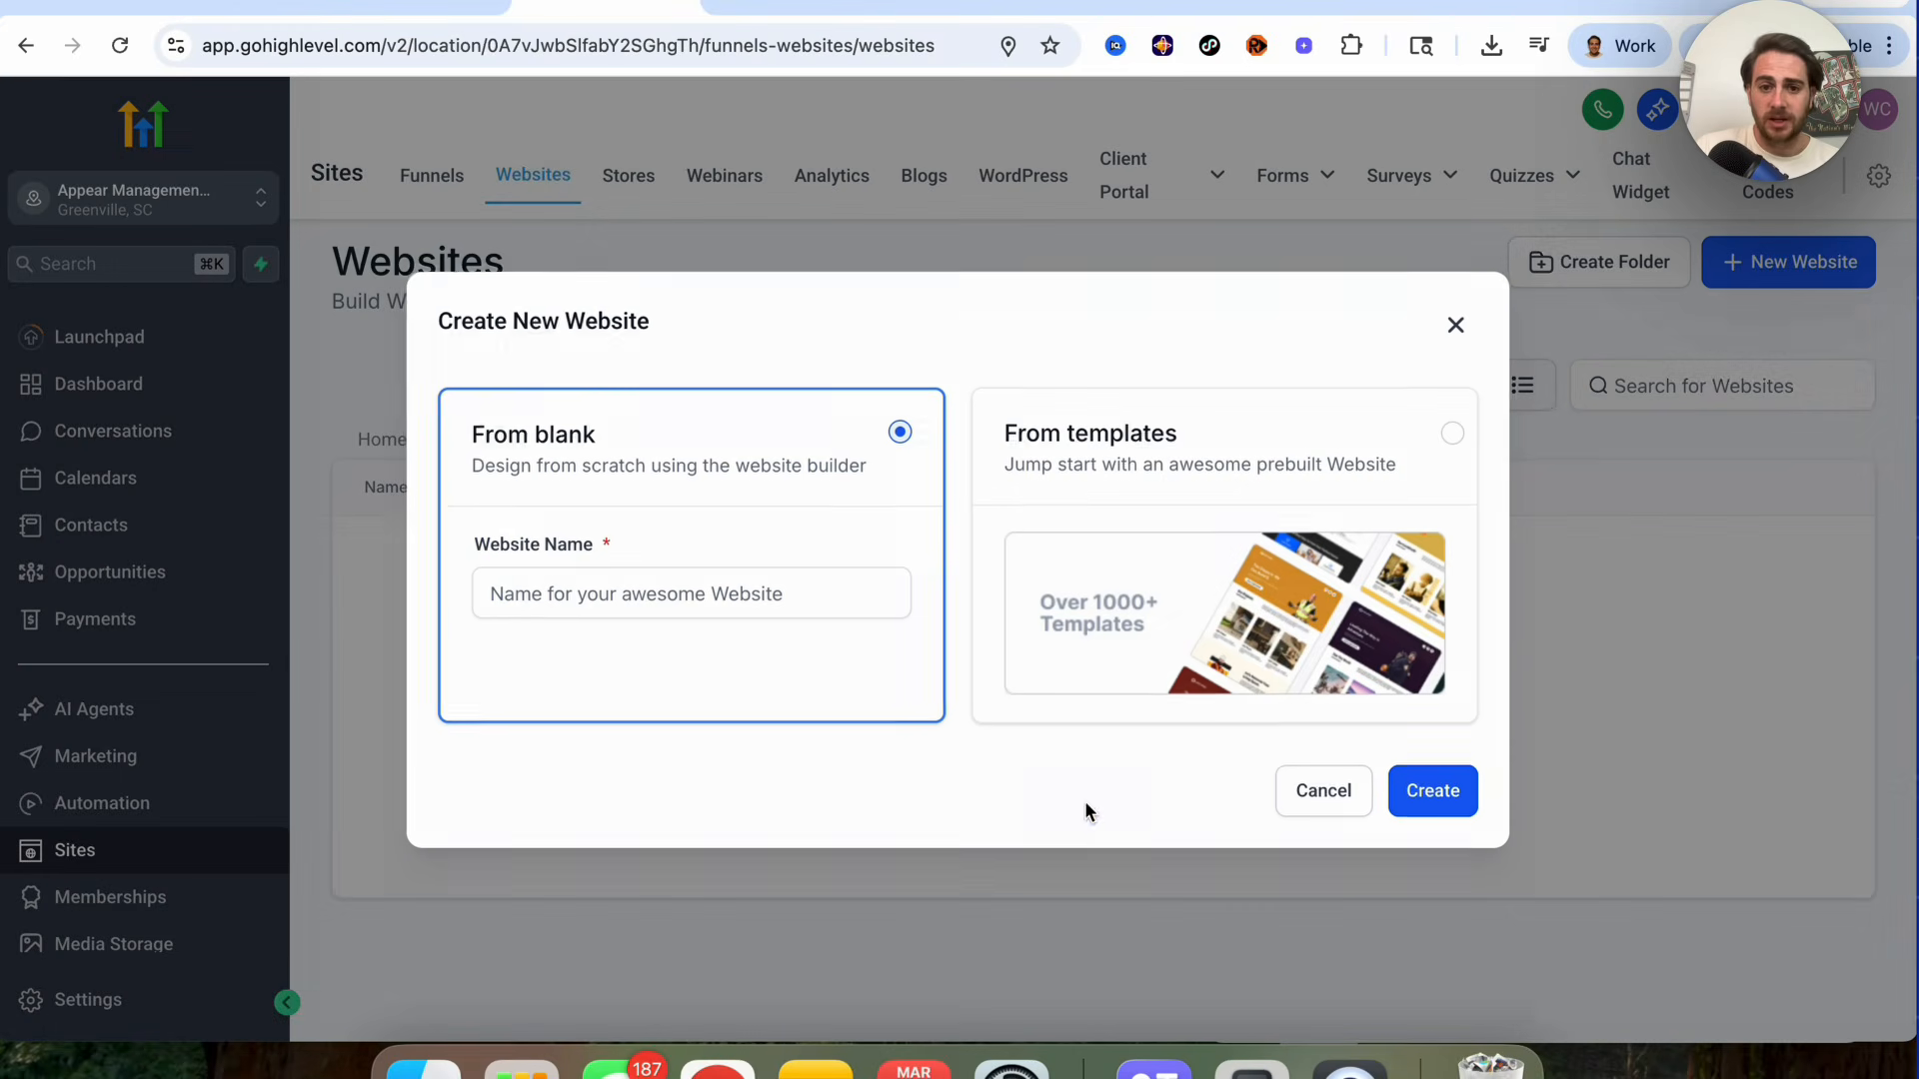
{"action": "left_click", "coordinate": [1177, 455]}
{"action": "left_click", "coordinate": [1420, 791]}
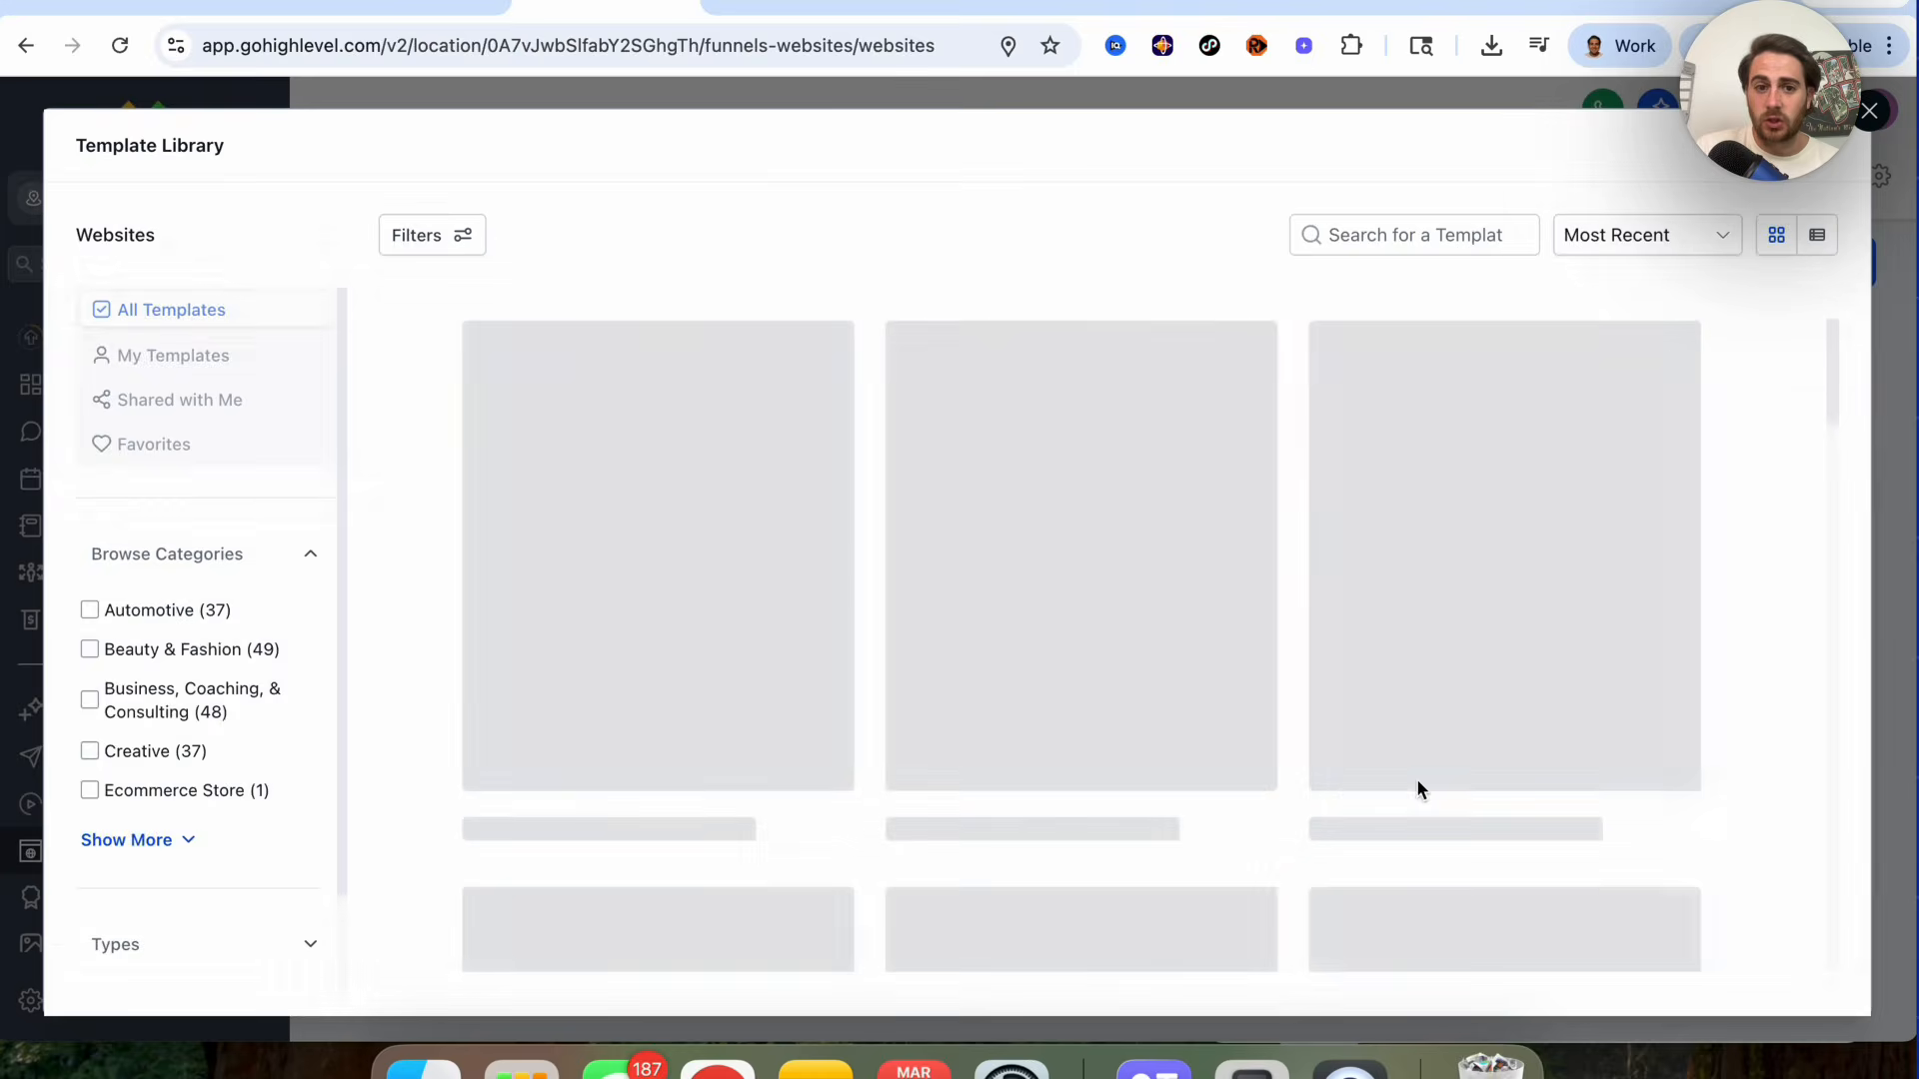
Step: Search the website template library for dentist templates and browse the results
{"action": "left_click", "coordinate": [1331, 232]}
{"action": "type", "text": "dentist"}
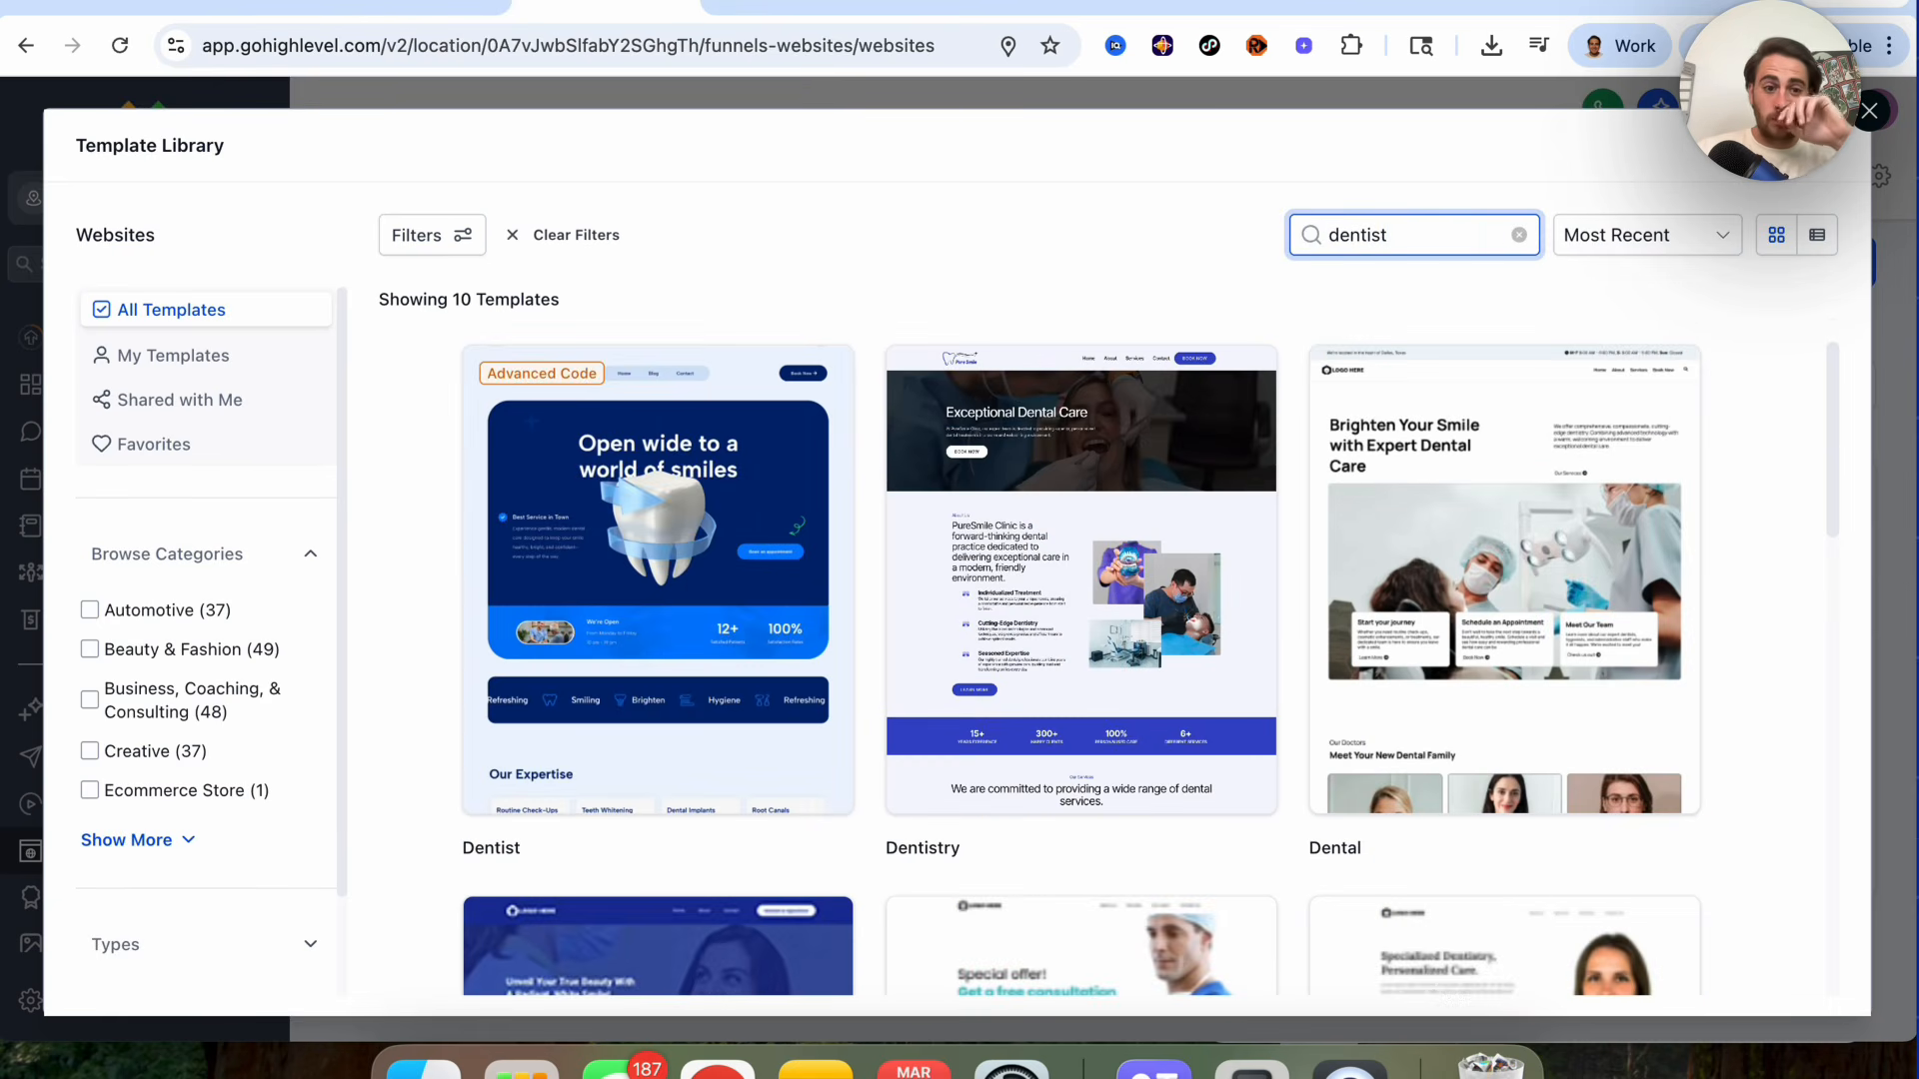
{"action": "scroll", "coordinate": [807, 896], "scroll_direction": "down", "scroll_amount": 2}
{"action": "scroll", "coordinate": [807, 897], "scroll_direction": "down", "scroll_amount": 5}
{"action": "scroll", "coordinate": [807, 896], "scroll_direction": "down", "scroll_amount": 6}
{"action": "scroll", "coordinate": [807, 895], "scroll_direction": "down", "scroll_amount": 2}
{"action": "scroll", "coordinate": [832, 929], "scroll_direction": "up", "scroll_amount": 10}
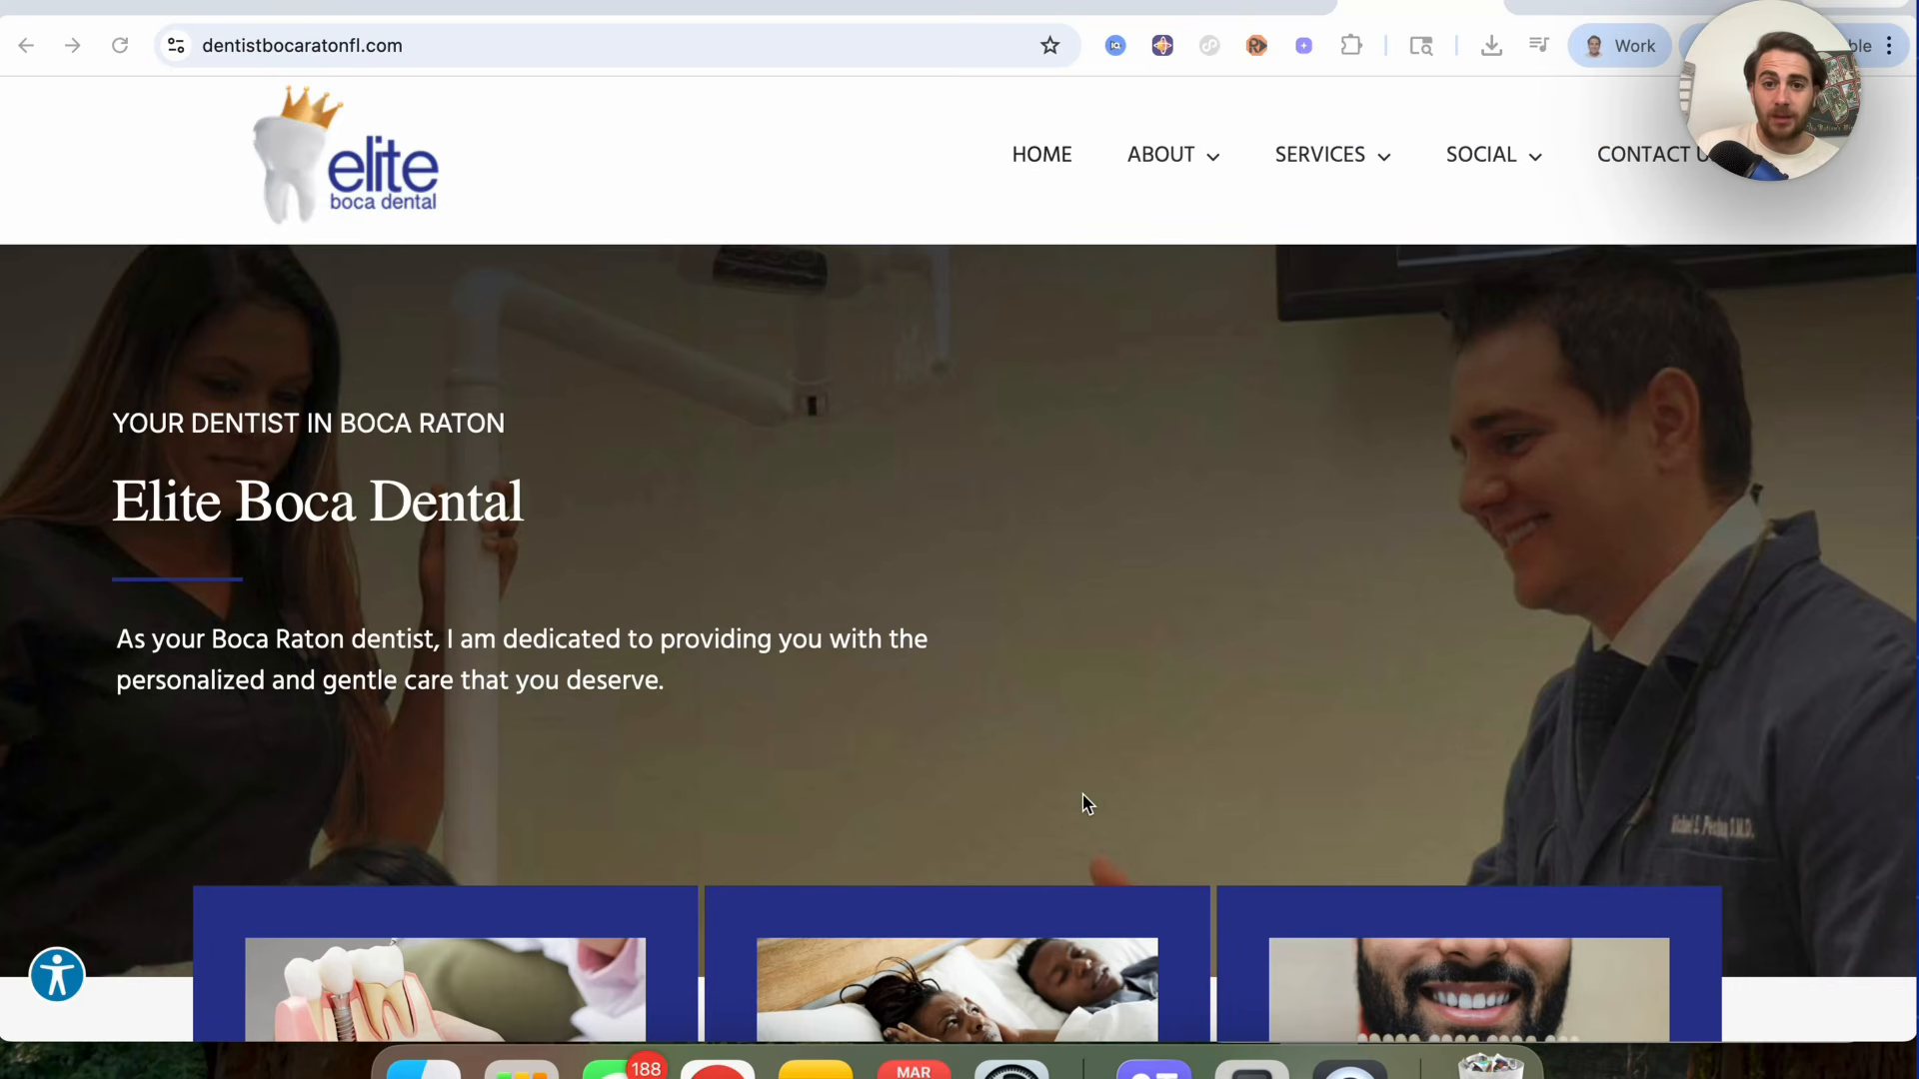
Step: Switch to the Elite Boca Dental website tab and review its content
{"action": "scroll", "coordinate": [1083, 801], "scroll_direction": "down", "scroll_amount": 4}
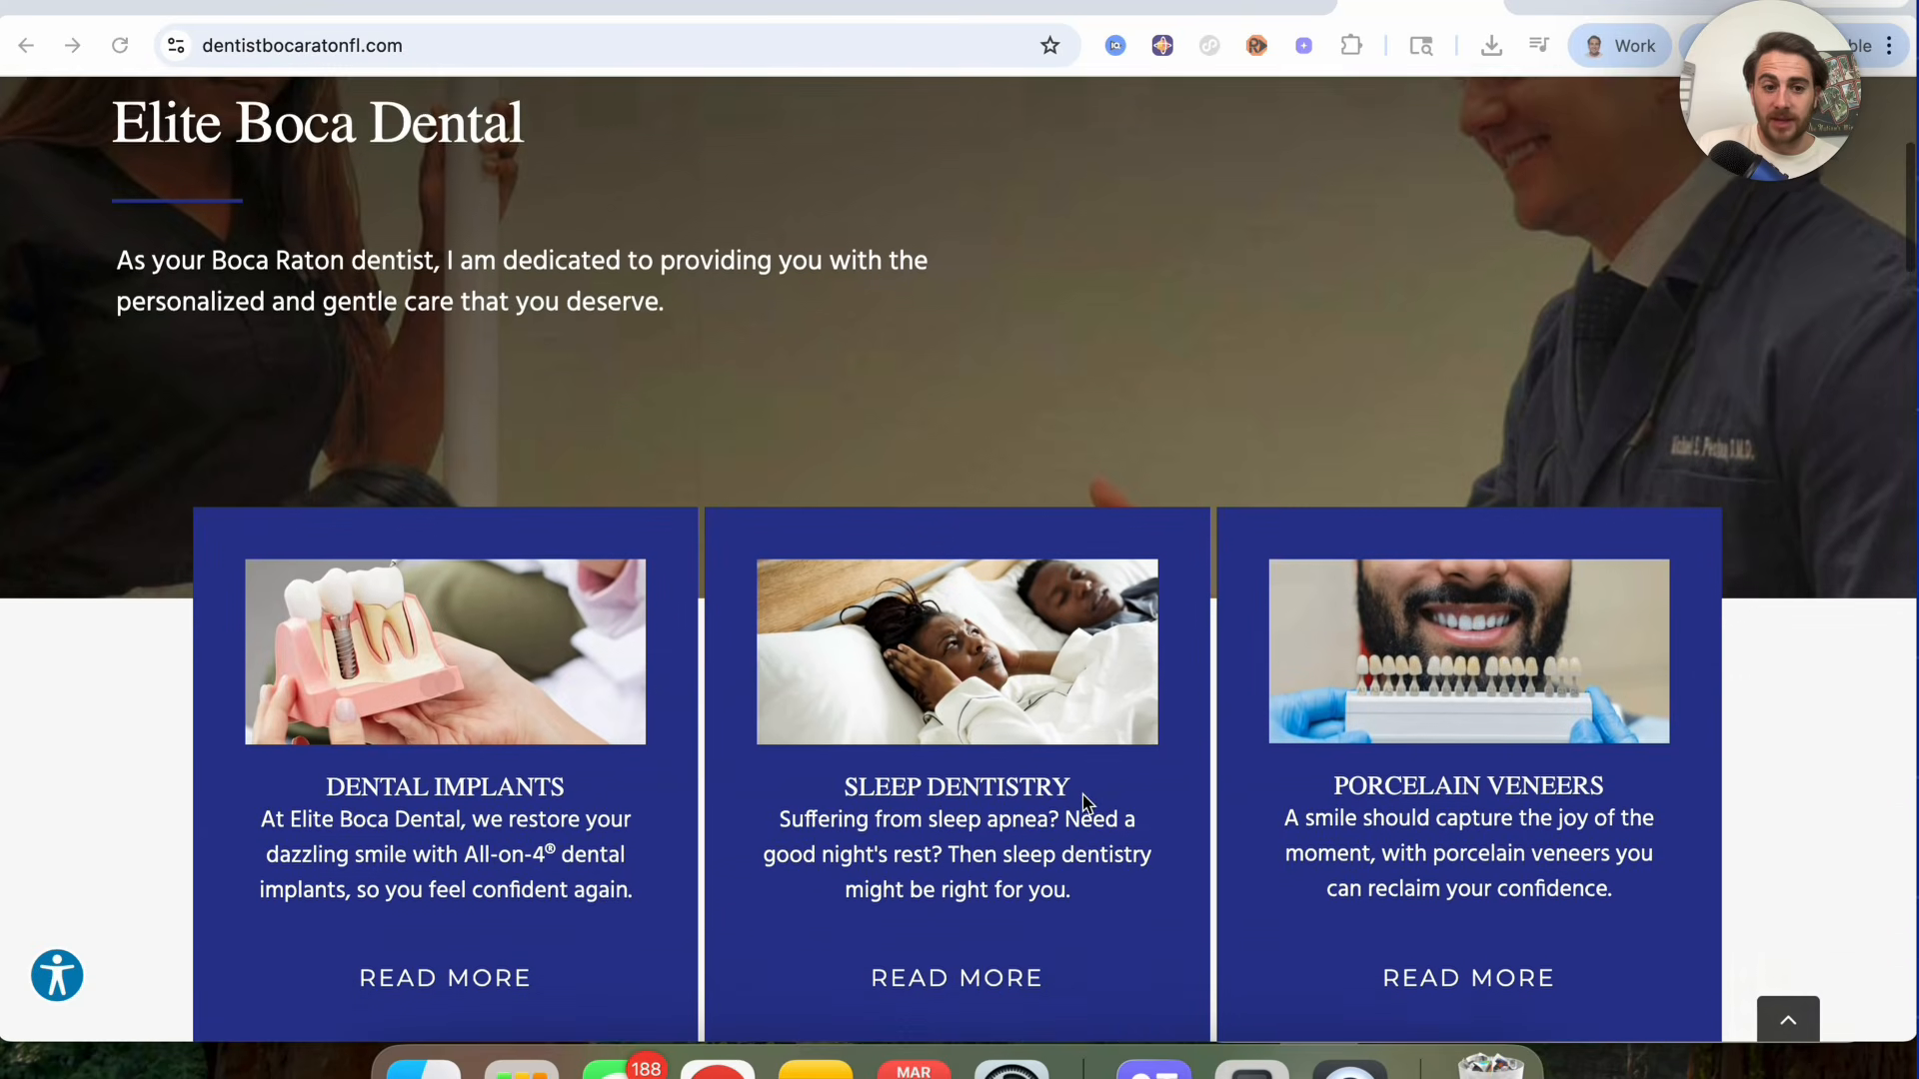
{"action": "scroll", "coordinate": [1087, 803], "scroll_direction": "down", "scroll_amount": 10}
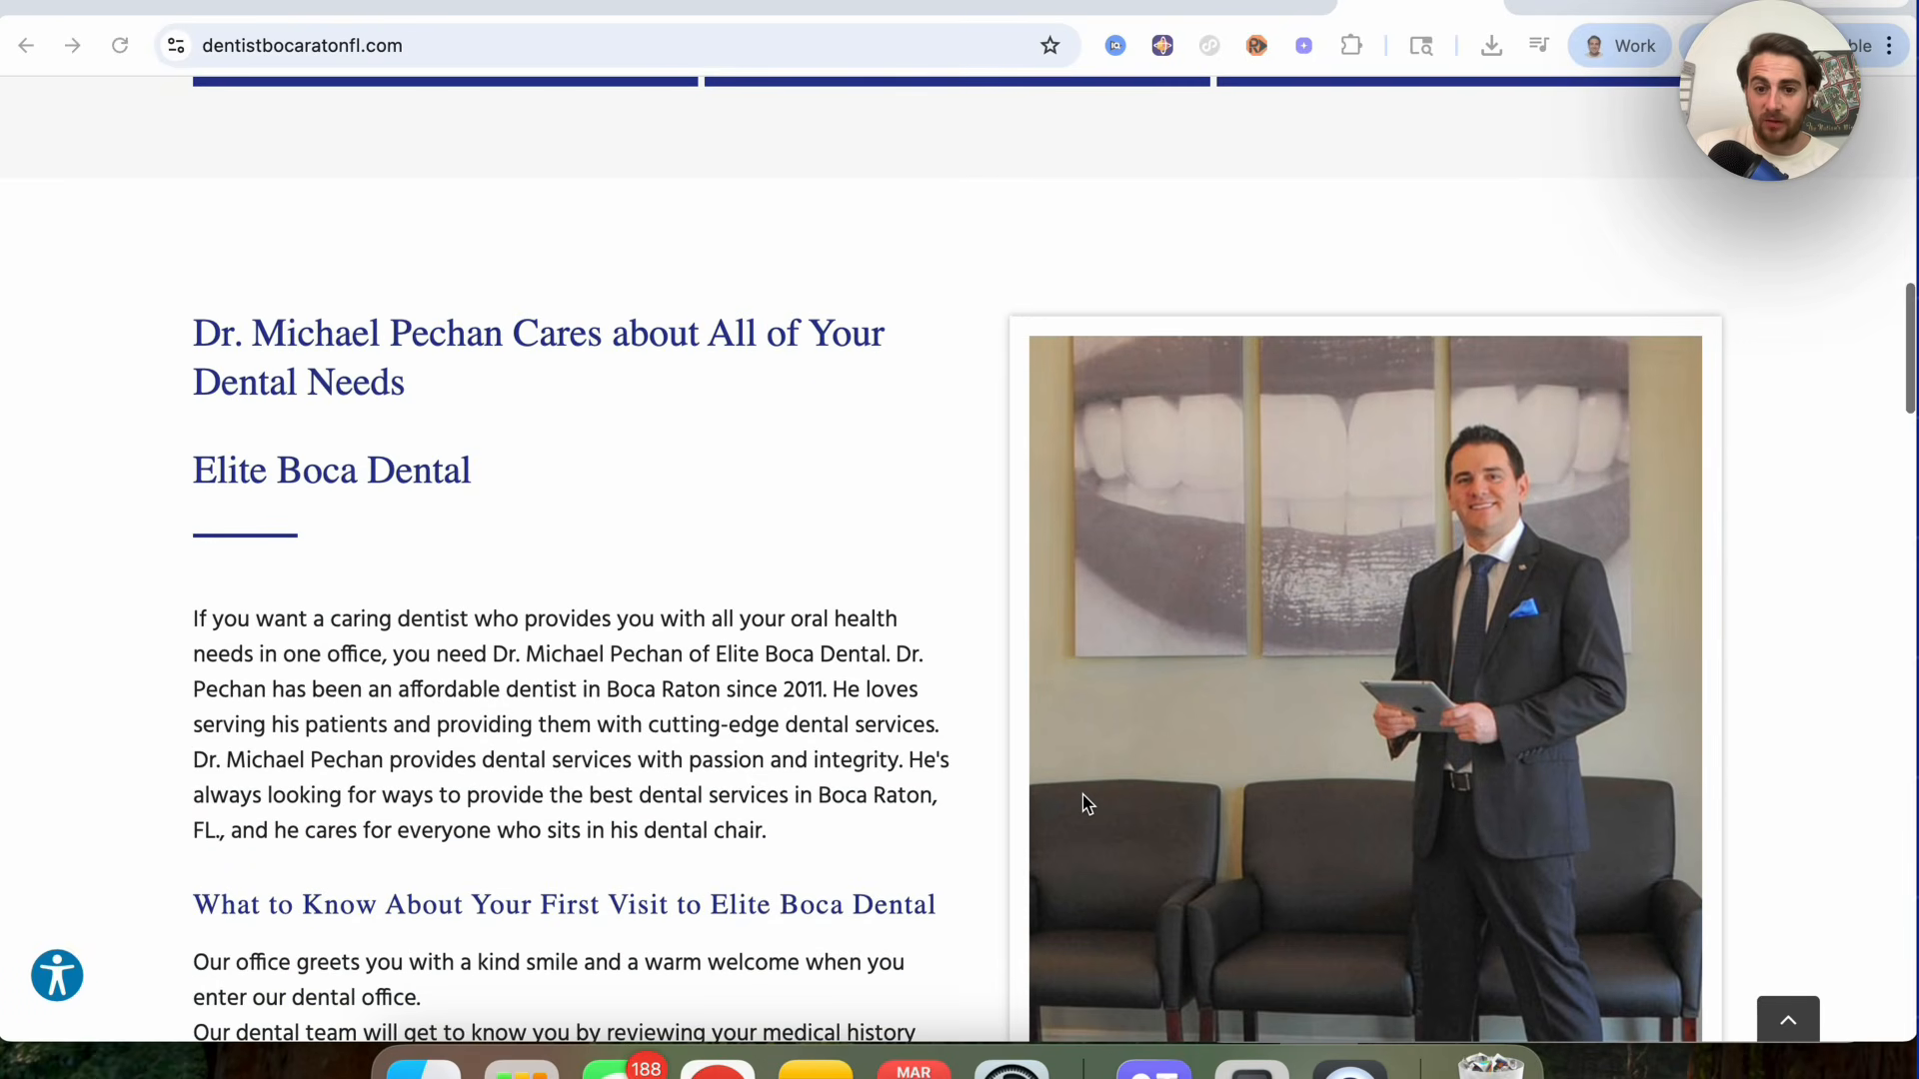
{"action": "scroll", "coordinate": [1086, 802], "scroll_direction": "down", "scroll_amount": 3}
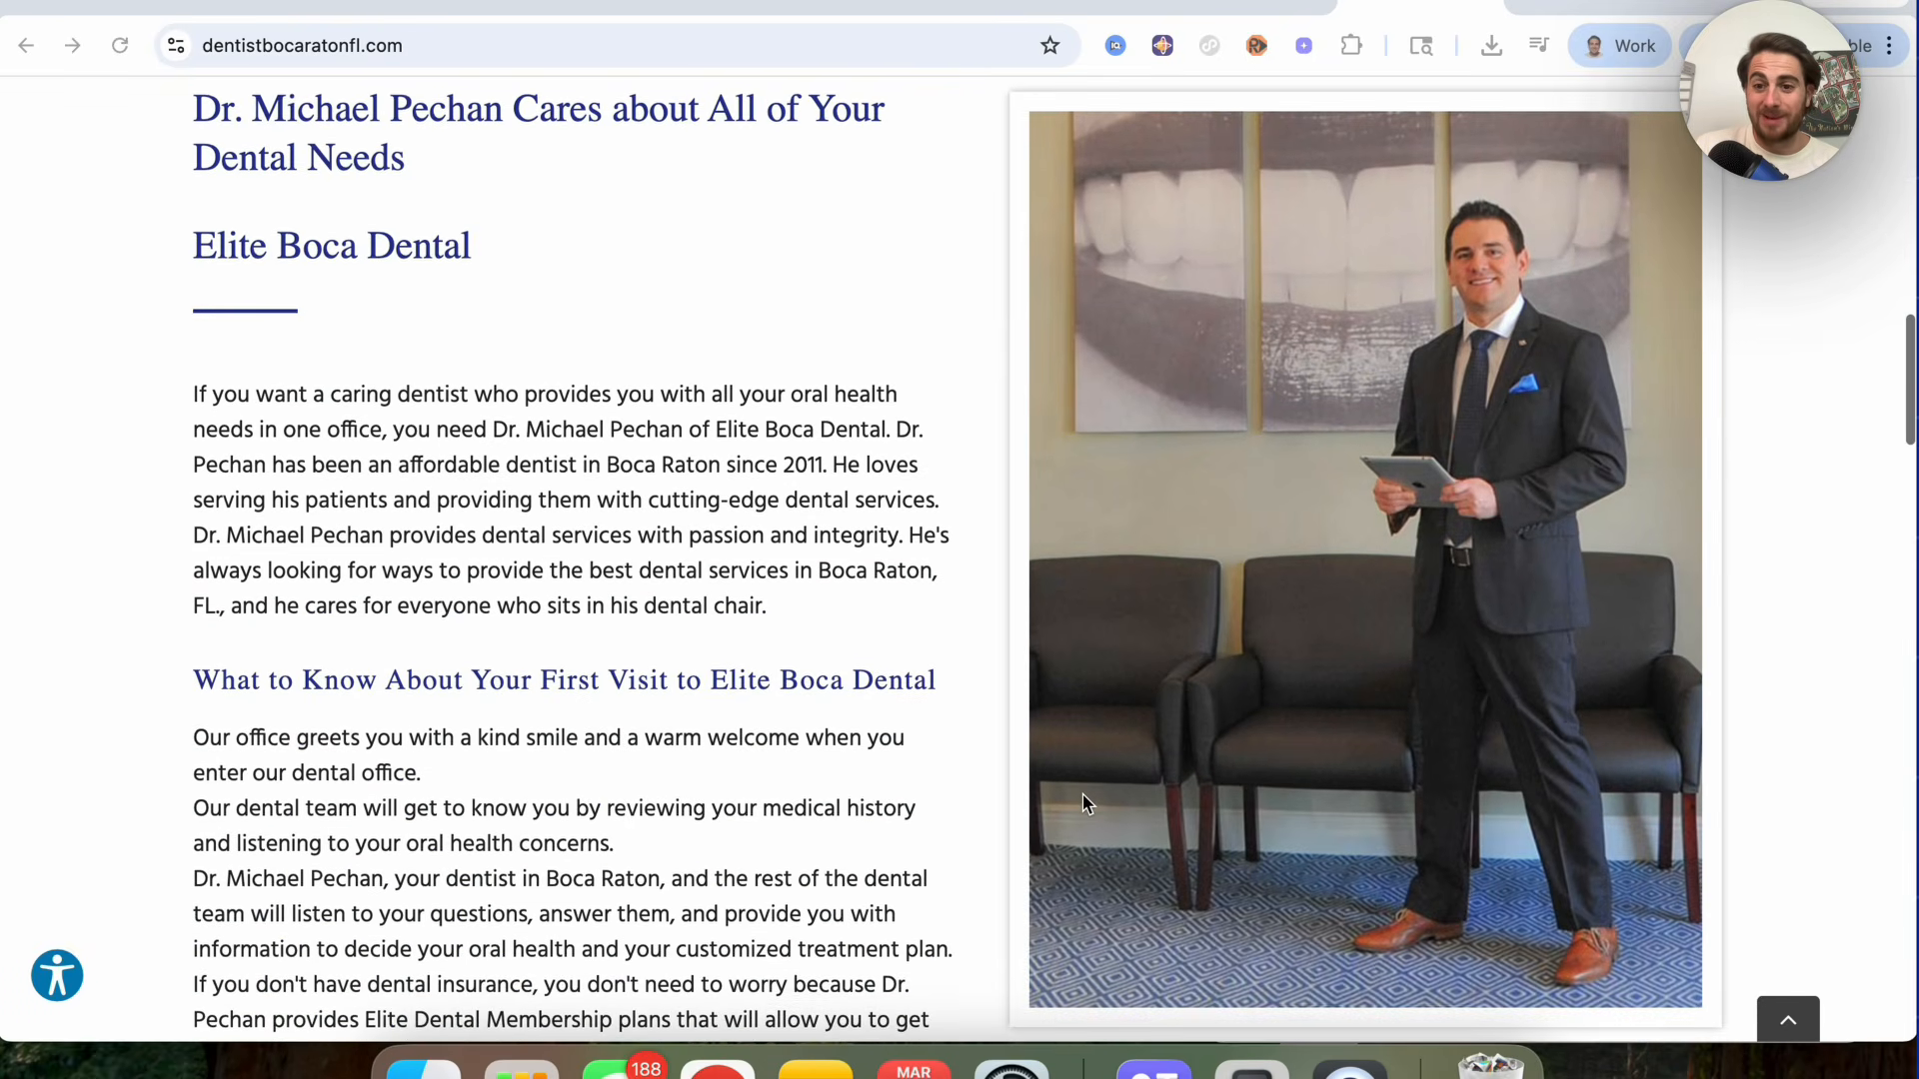
{"action": "scroll", "coordinate": [1086, 803], "scroll_direction": "up", "scroll_amount": 11}
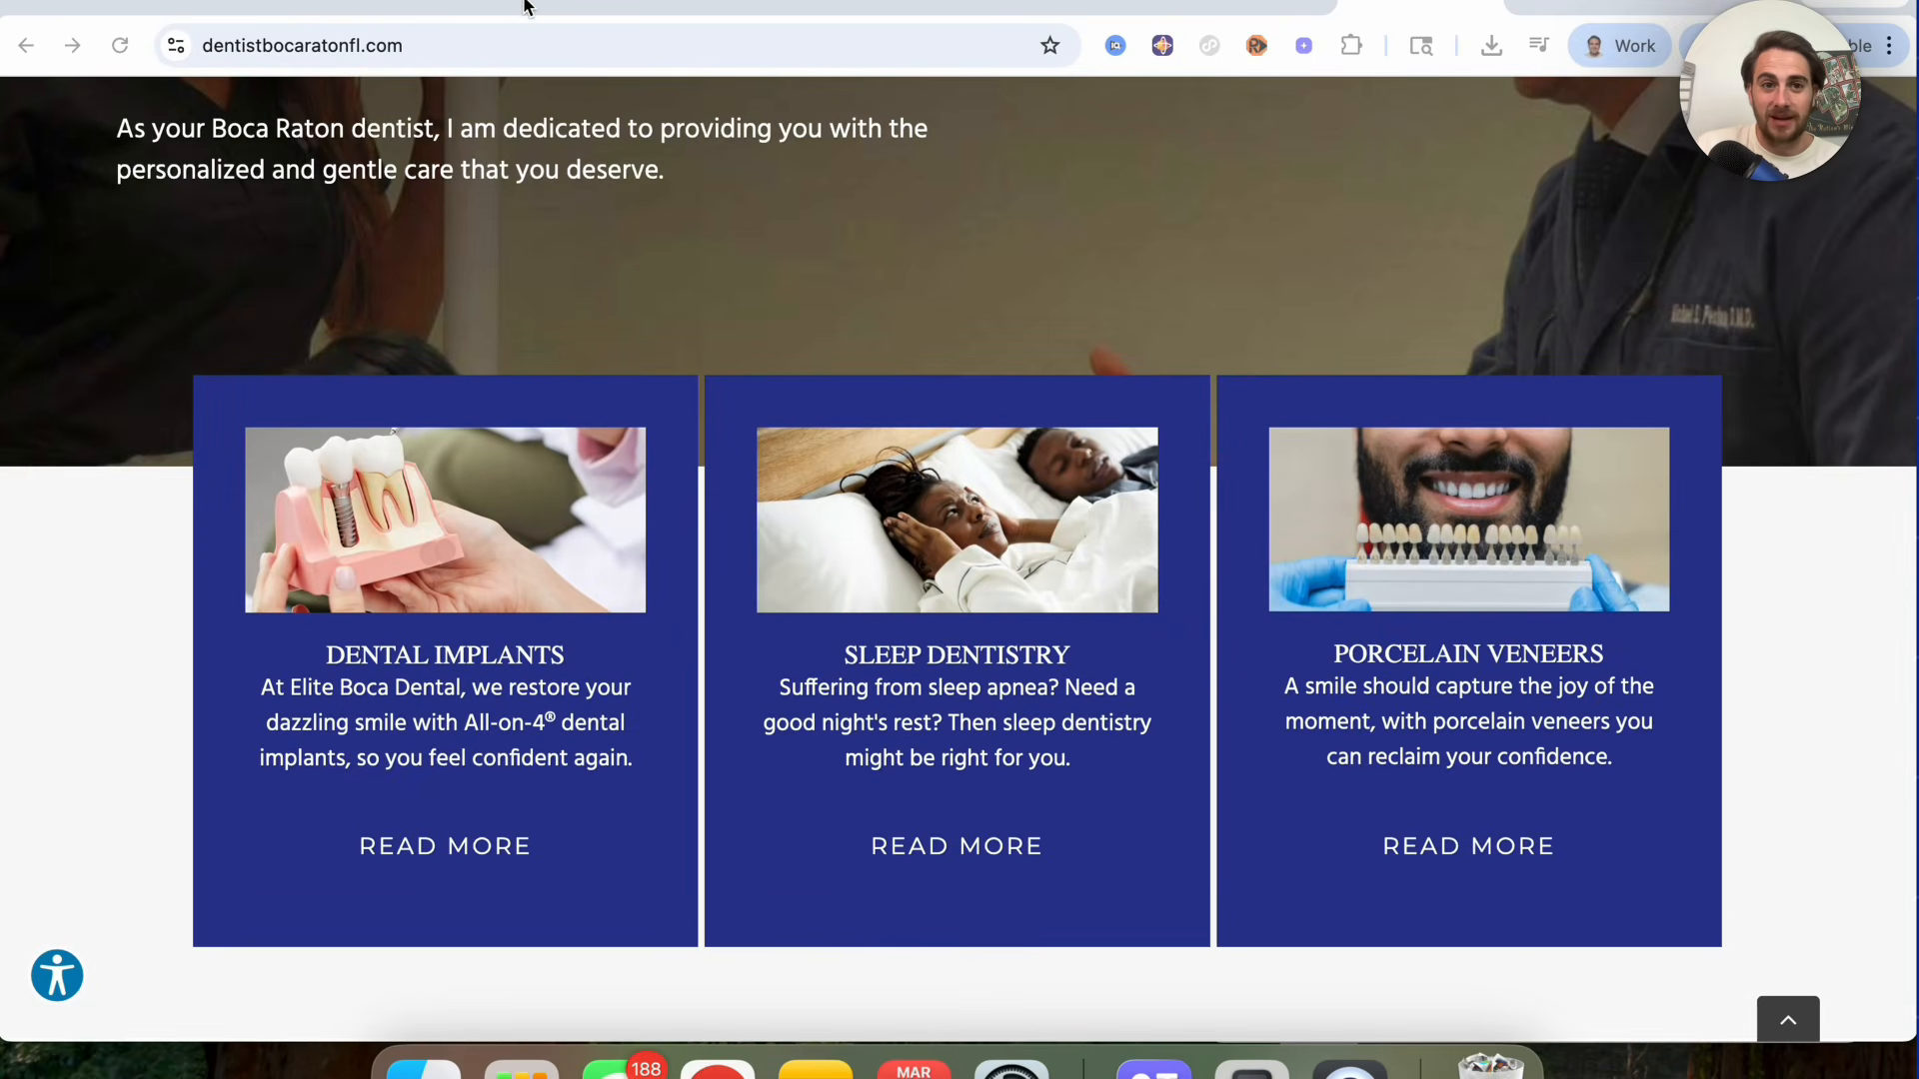
{"action": "left_click", "coordinate": [528, 5]}
Step: Choose the Oral Health template and select its 'Get a free consultation' headline for editing
{"action": "mouse_move", "coordinate": [772, 768]}
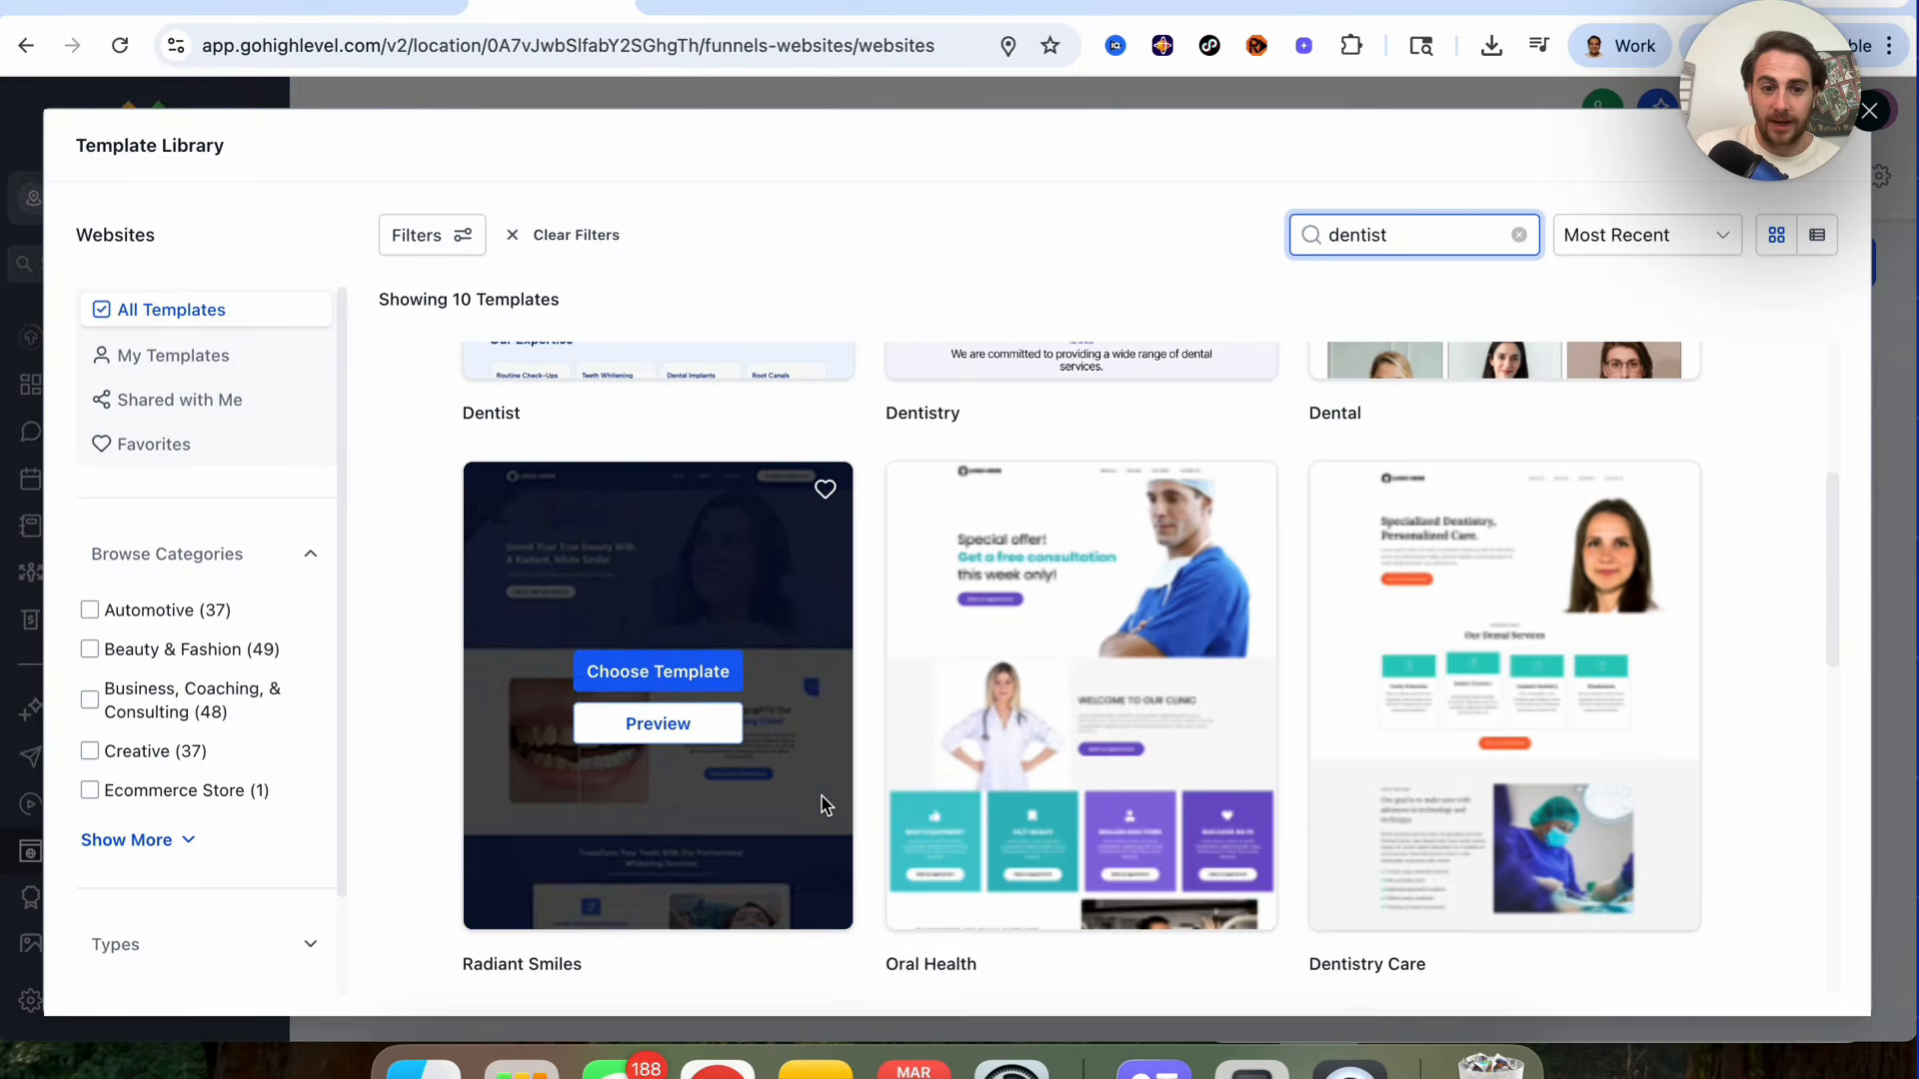
{"action": "scroll", "coordinate": [817, 807], "scroll_direction": "up", "scroll_amount": 2}
{"action": "mouse_move", "coordinate": [1033, 700]}
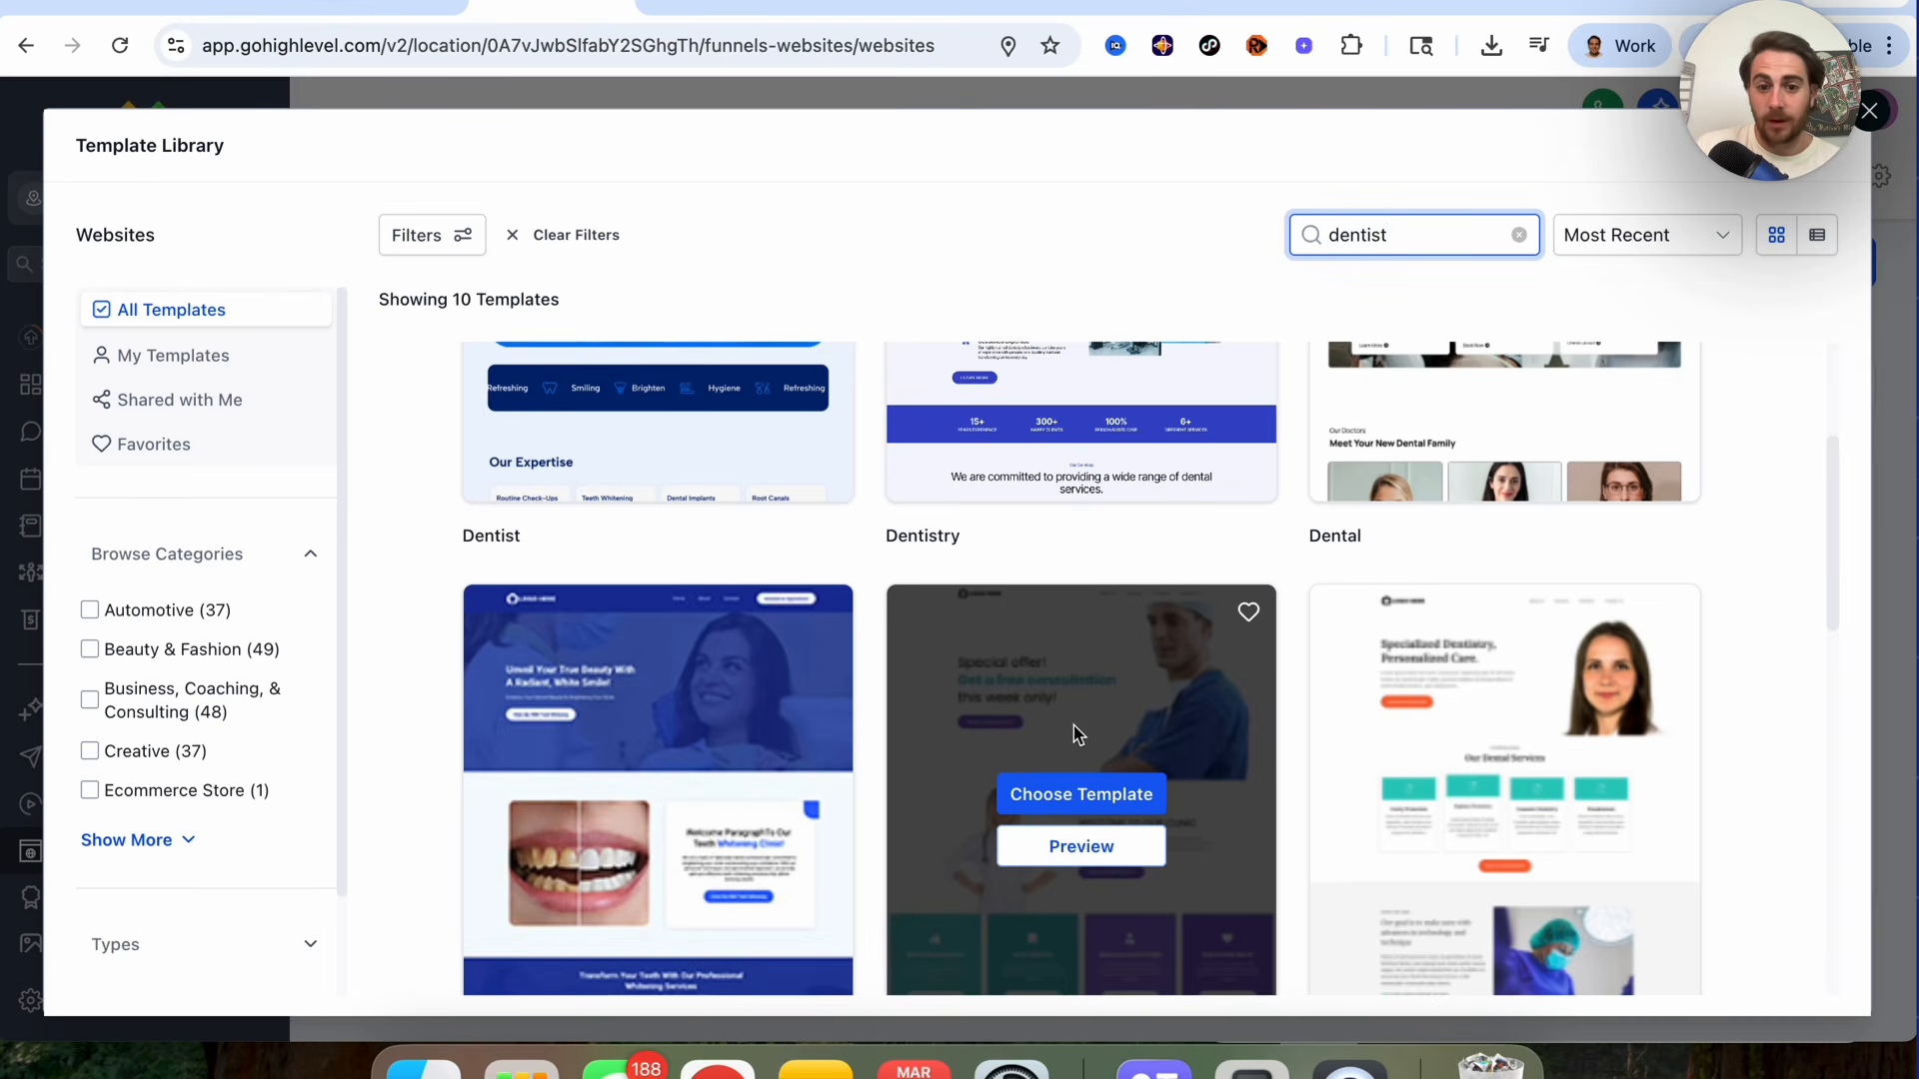
{"action": "left_click", "coordinate": [1080, 797]}
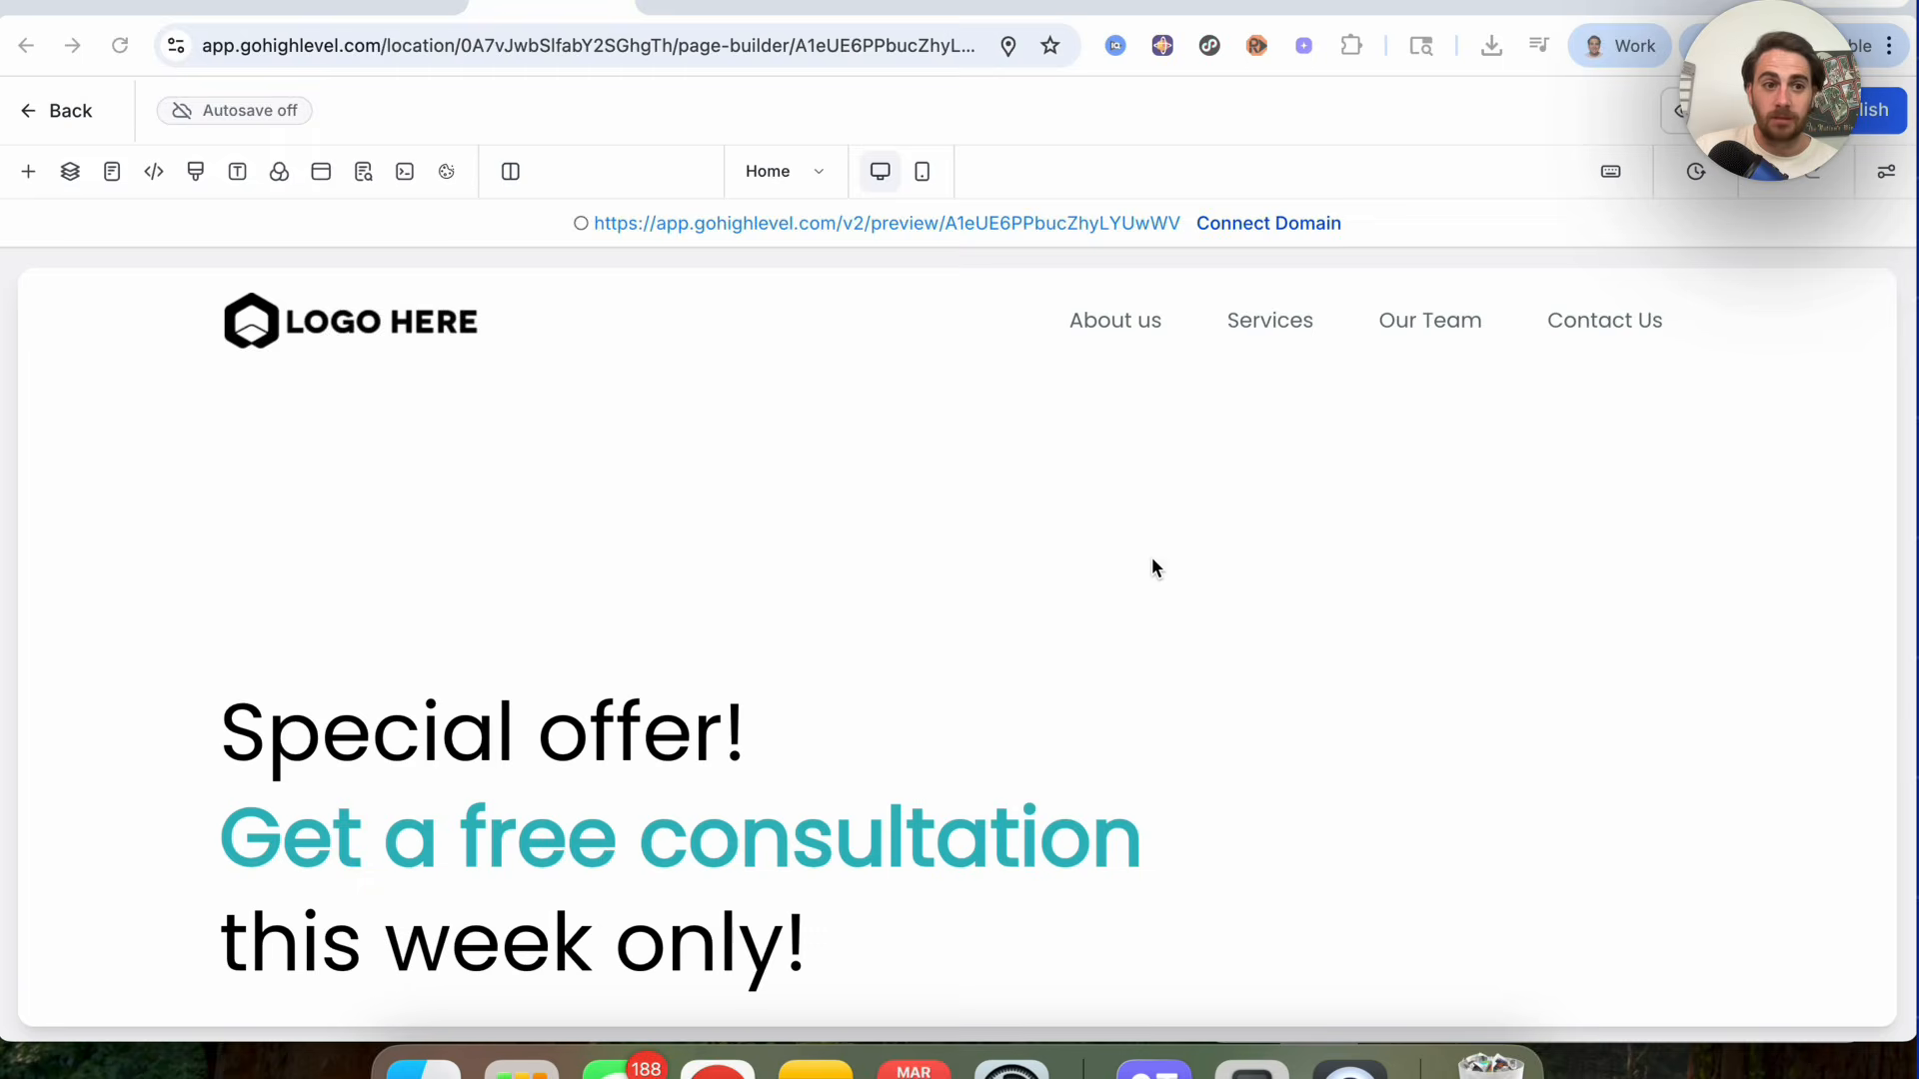
{"action": "scroll", "coordinate": [811, 630], "scroll_direction": "down", "scroll_amount": 2}
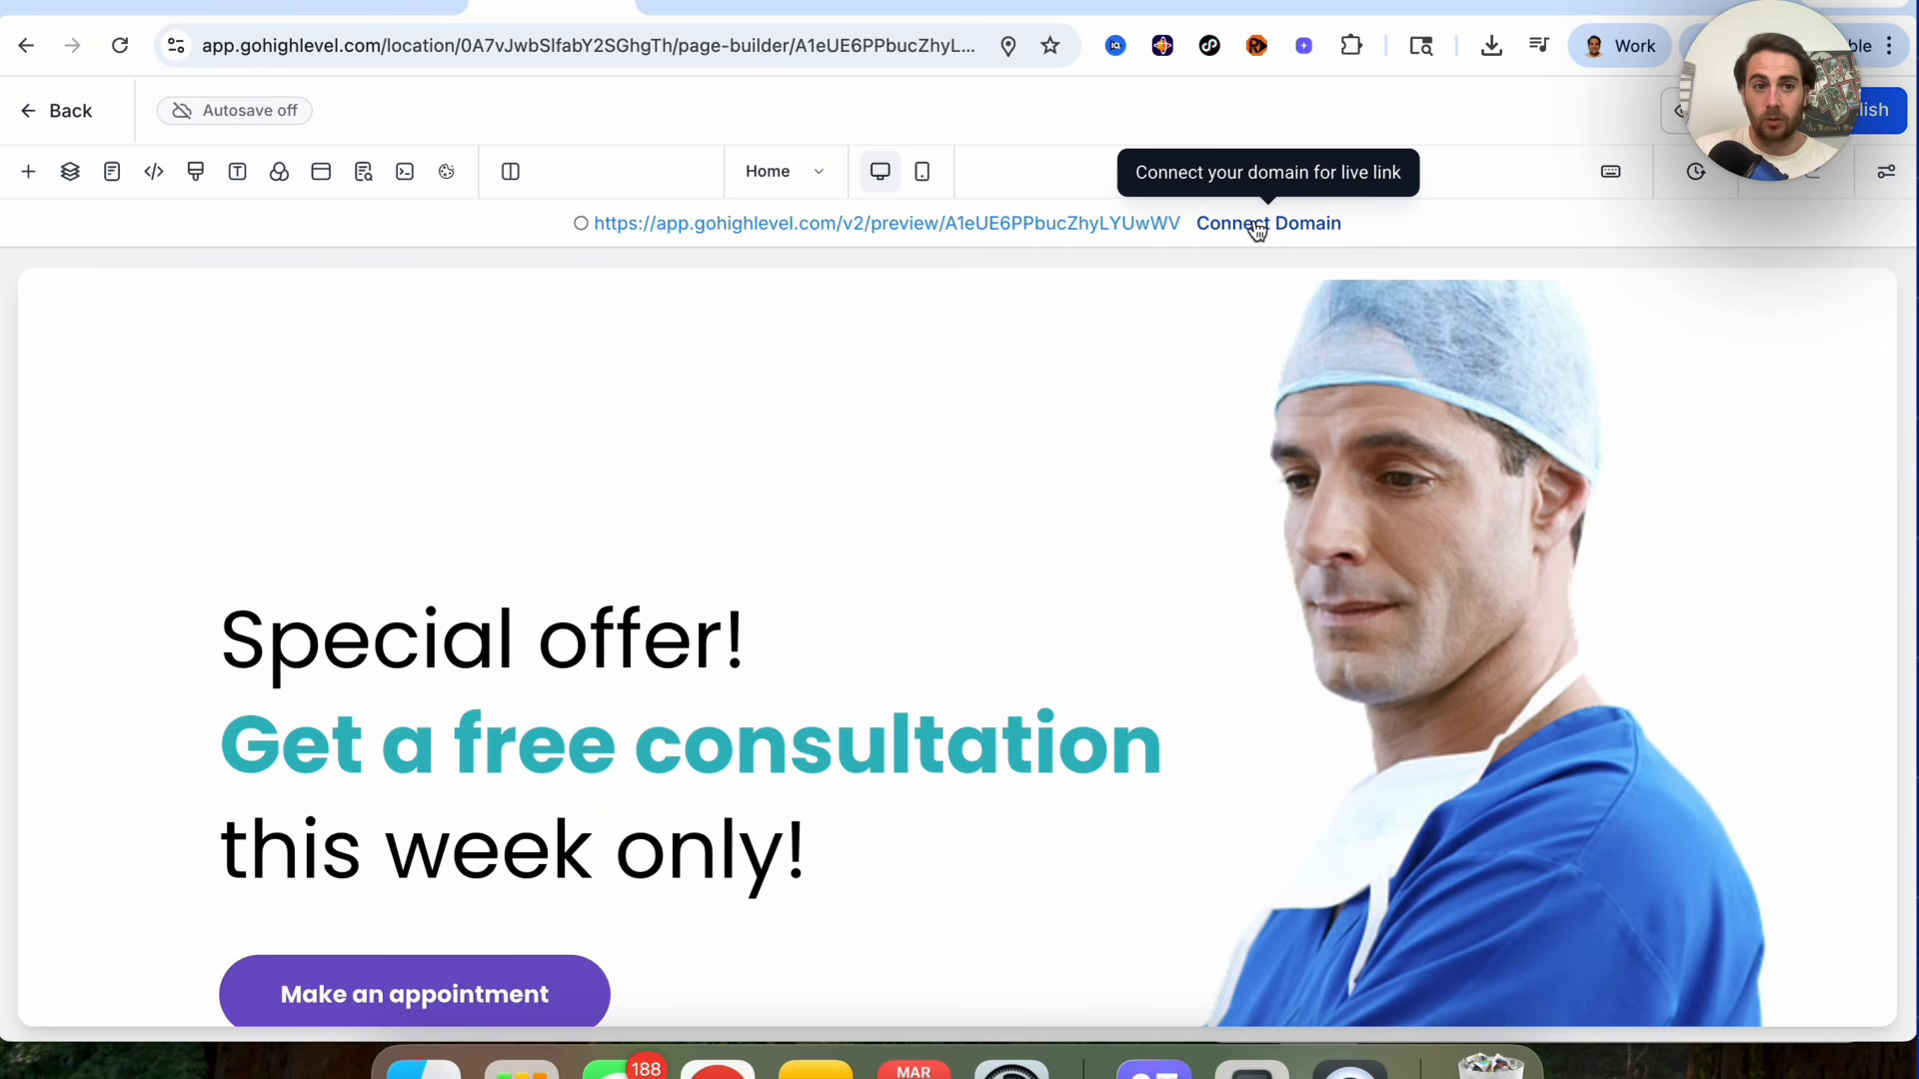
{"action": "scroll", "coordinate": [529, 685], "scroll_direction": "down", "scroll_amount": 2}
{"action": "left_click", "coordinate": [559, 672]}
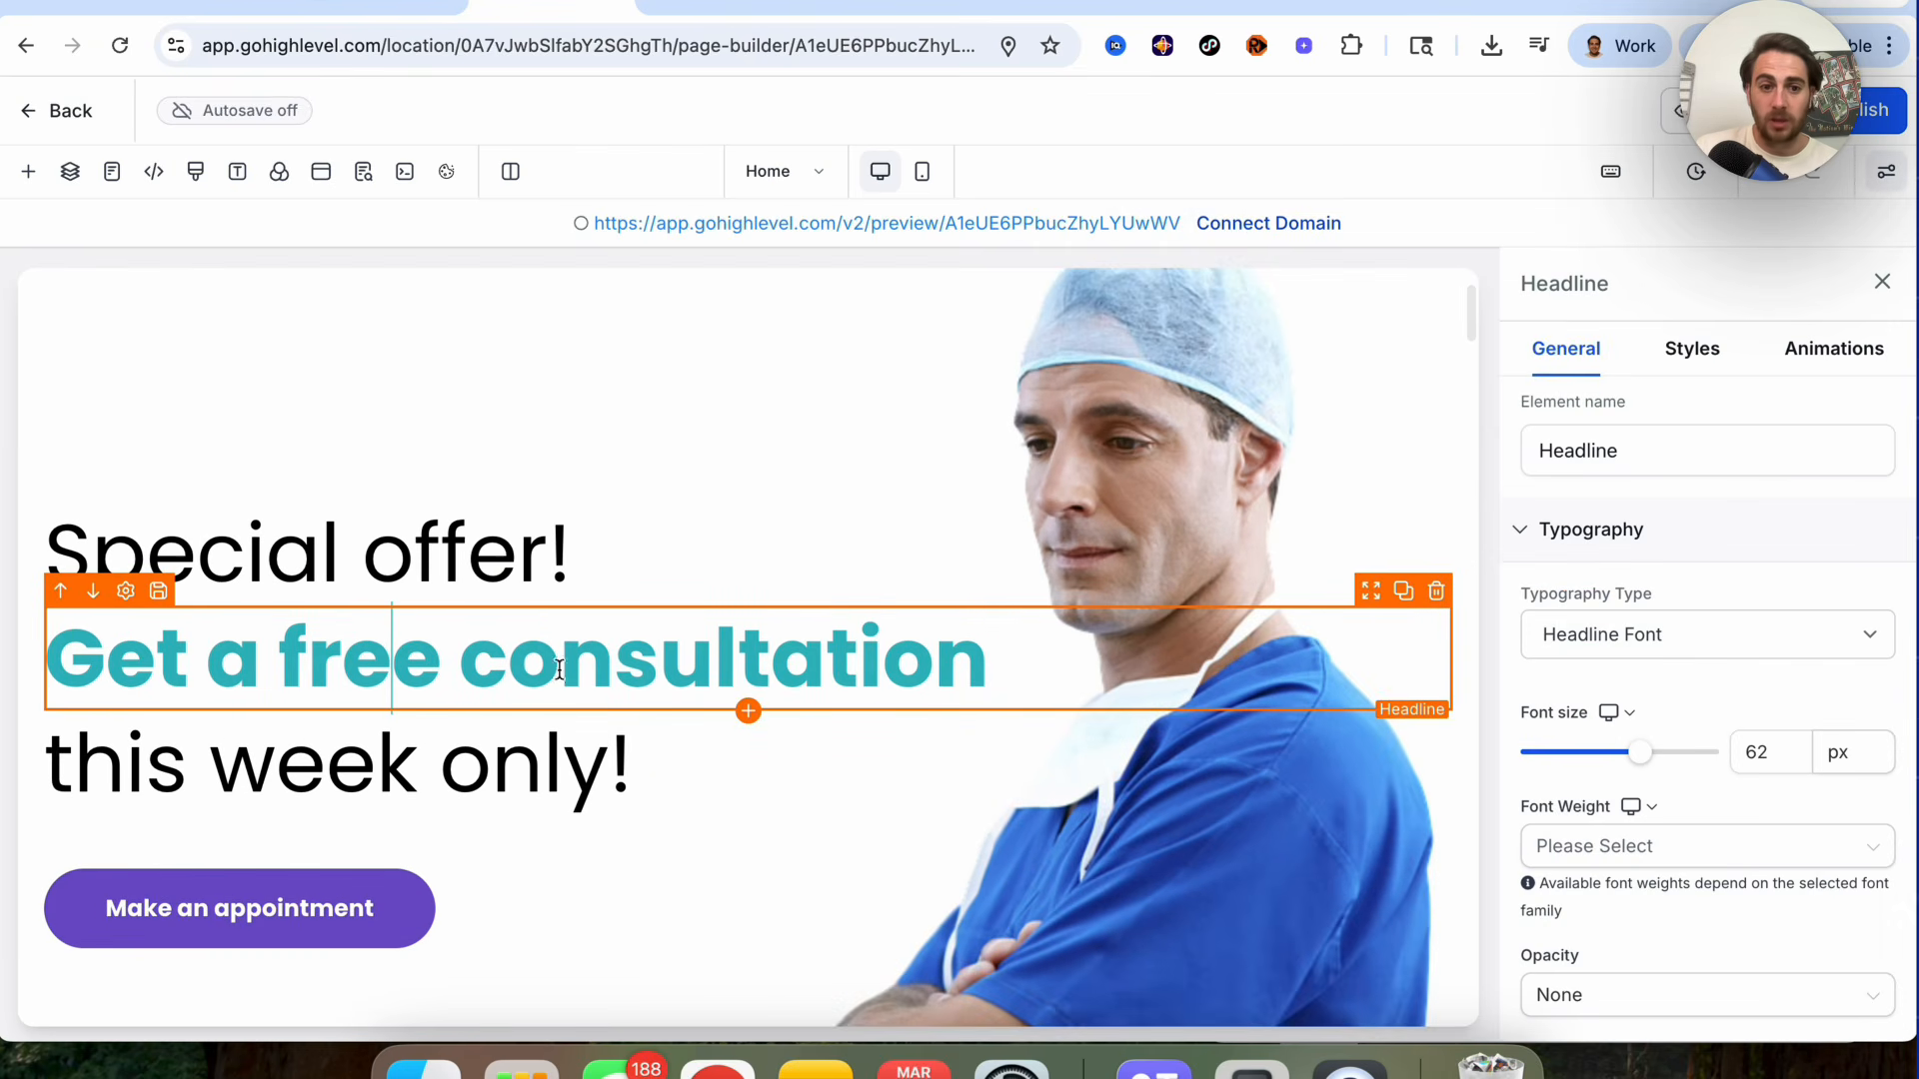
{"action": "scroll", "coordinate": [560, 660], "scroll_direction": "down", "scroll_amount": 1}
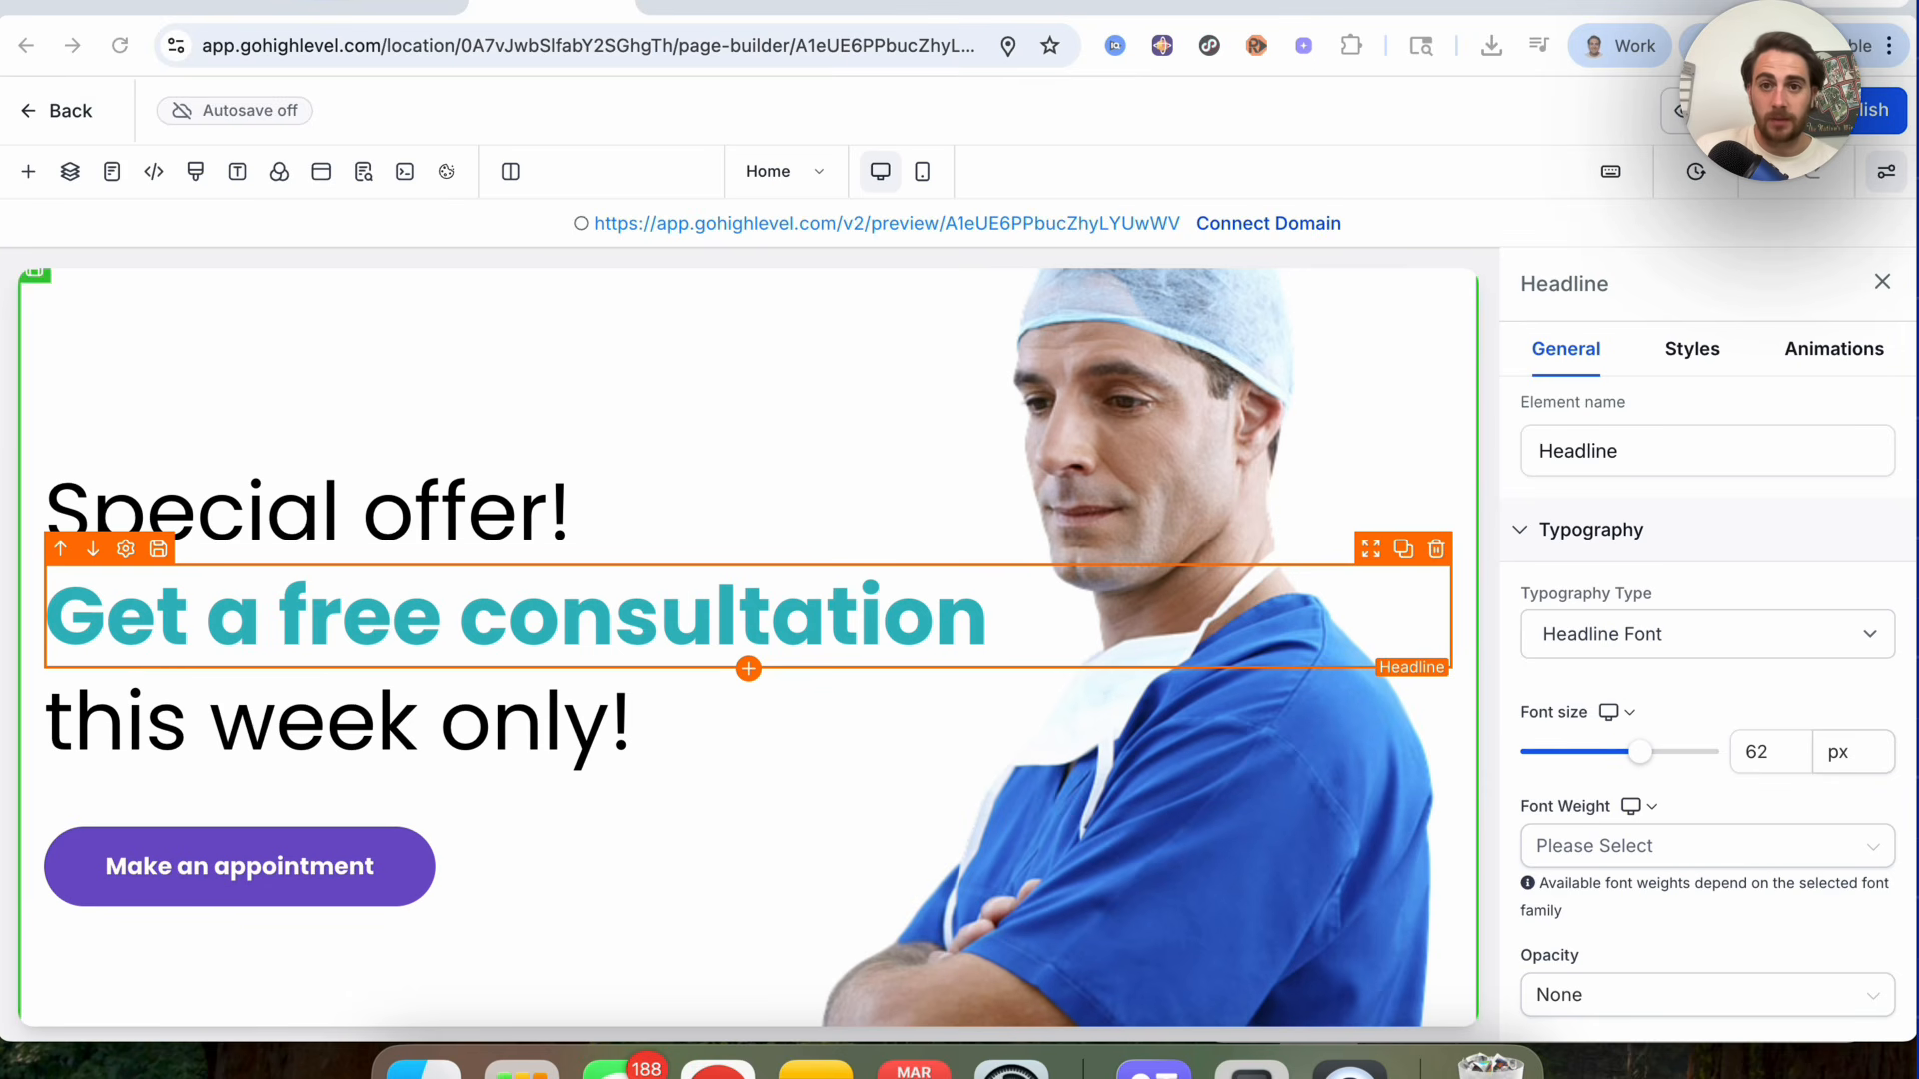
Step: Inspect the Oral Health template's element and layers panels and scroll through its homepage
{"action": "left_click", "coordinate": [1399, 12]}
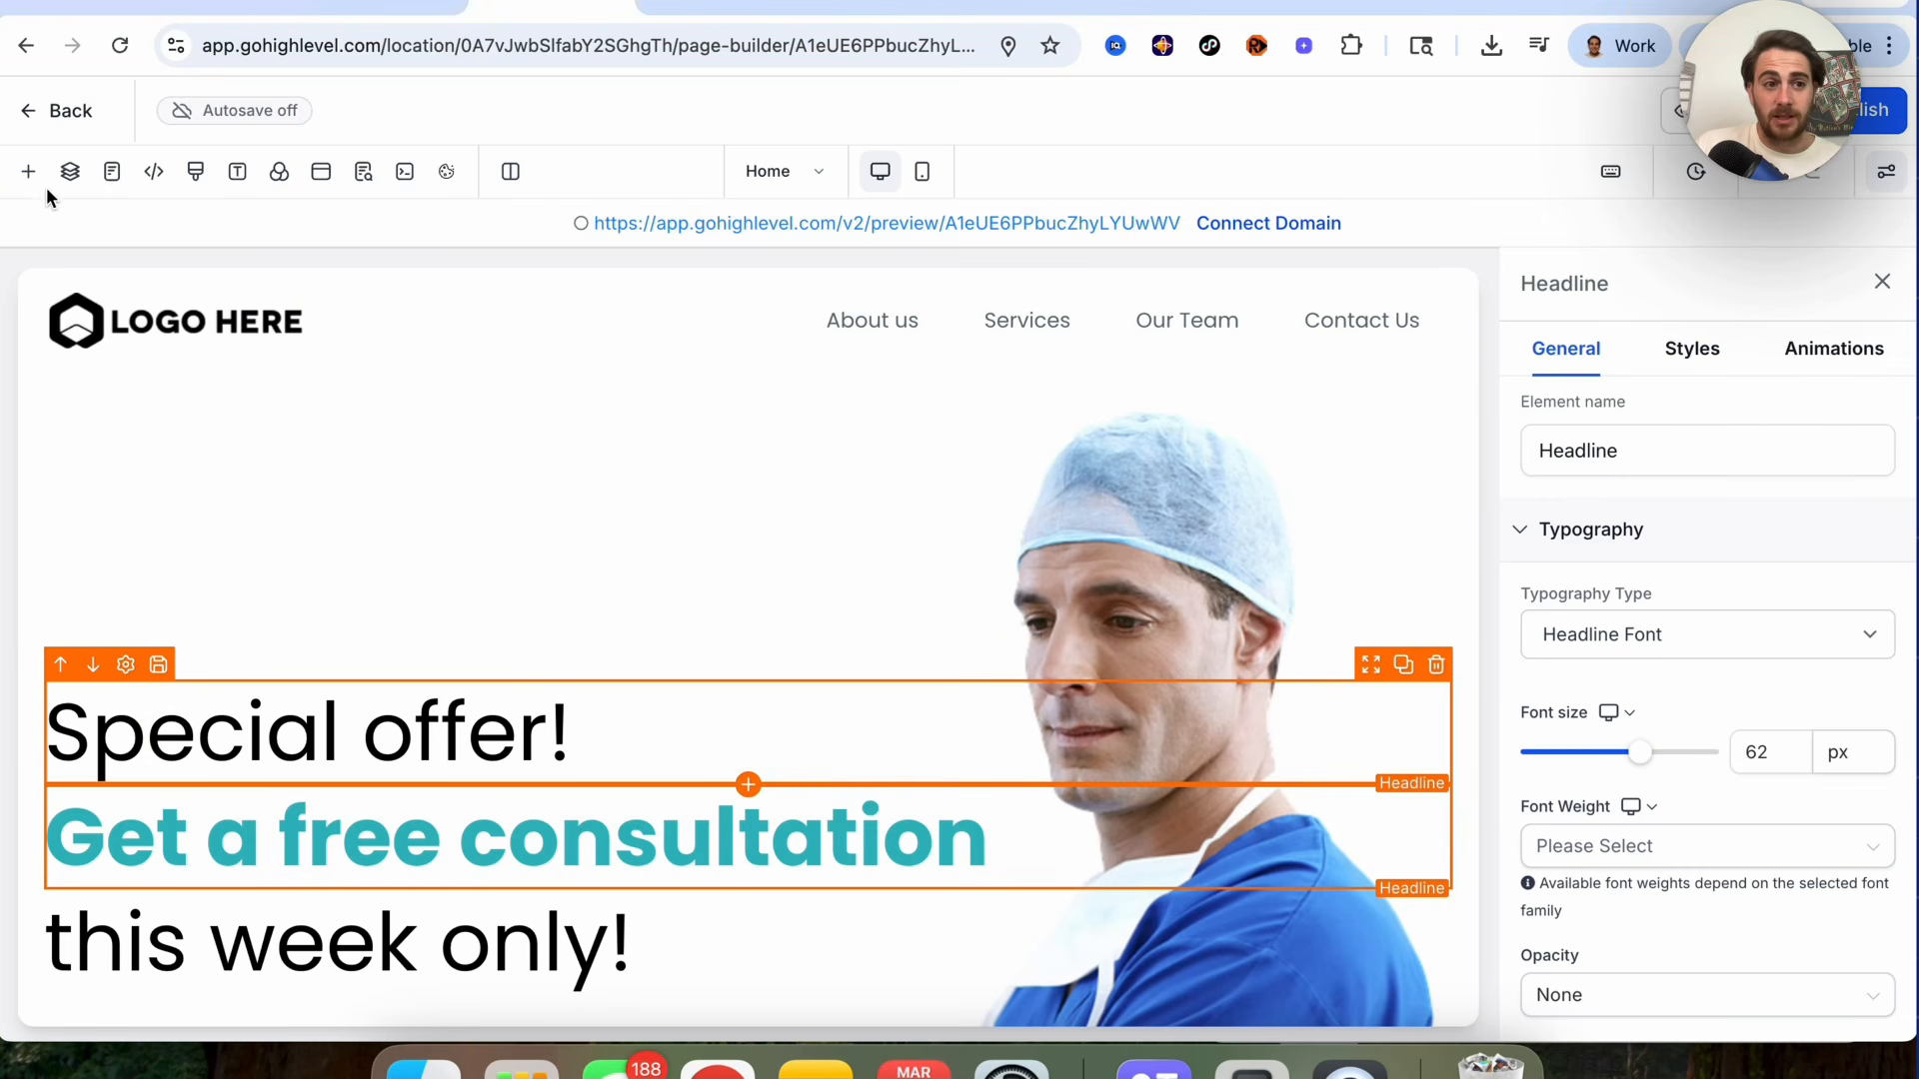
{"action": "left_click", "coordinate": [23, 176]}
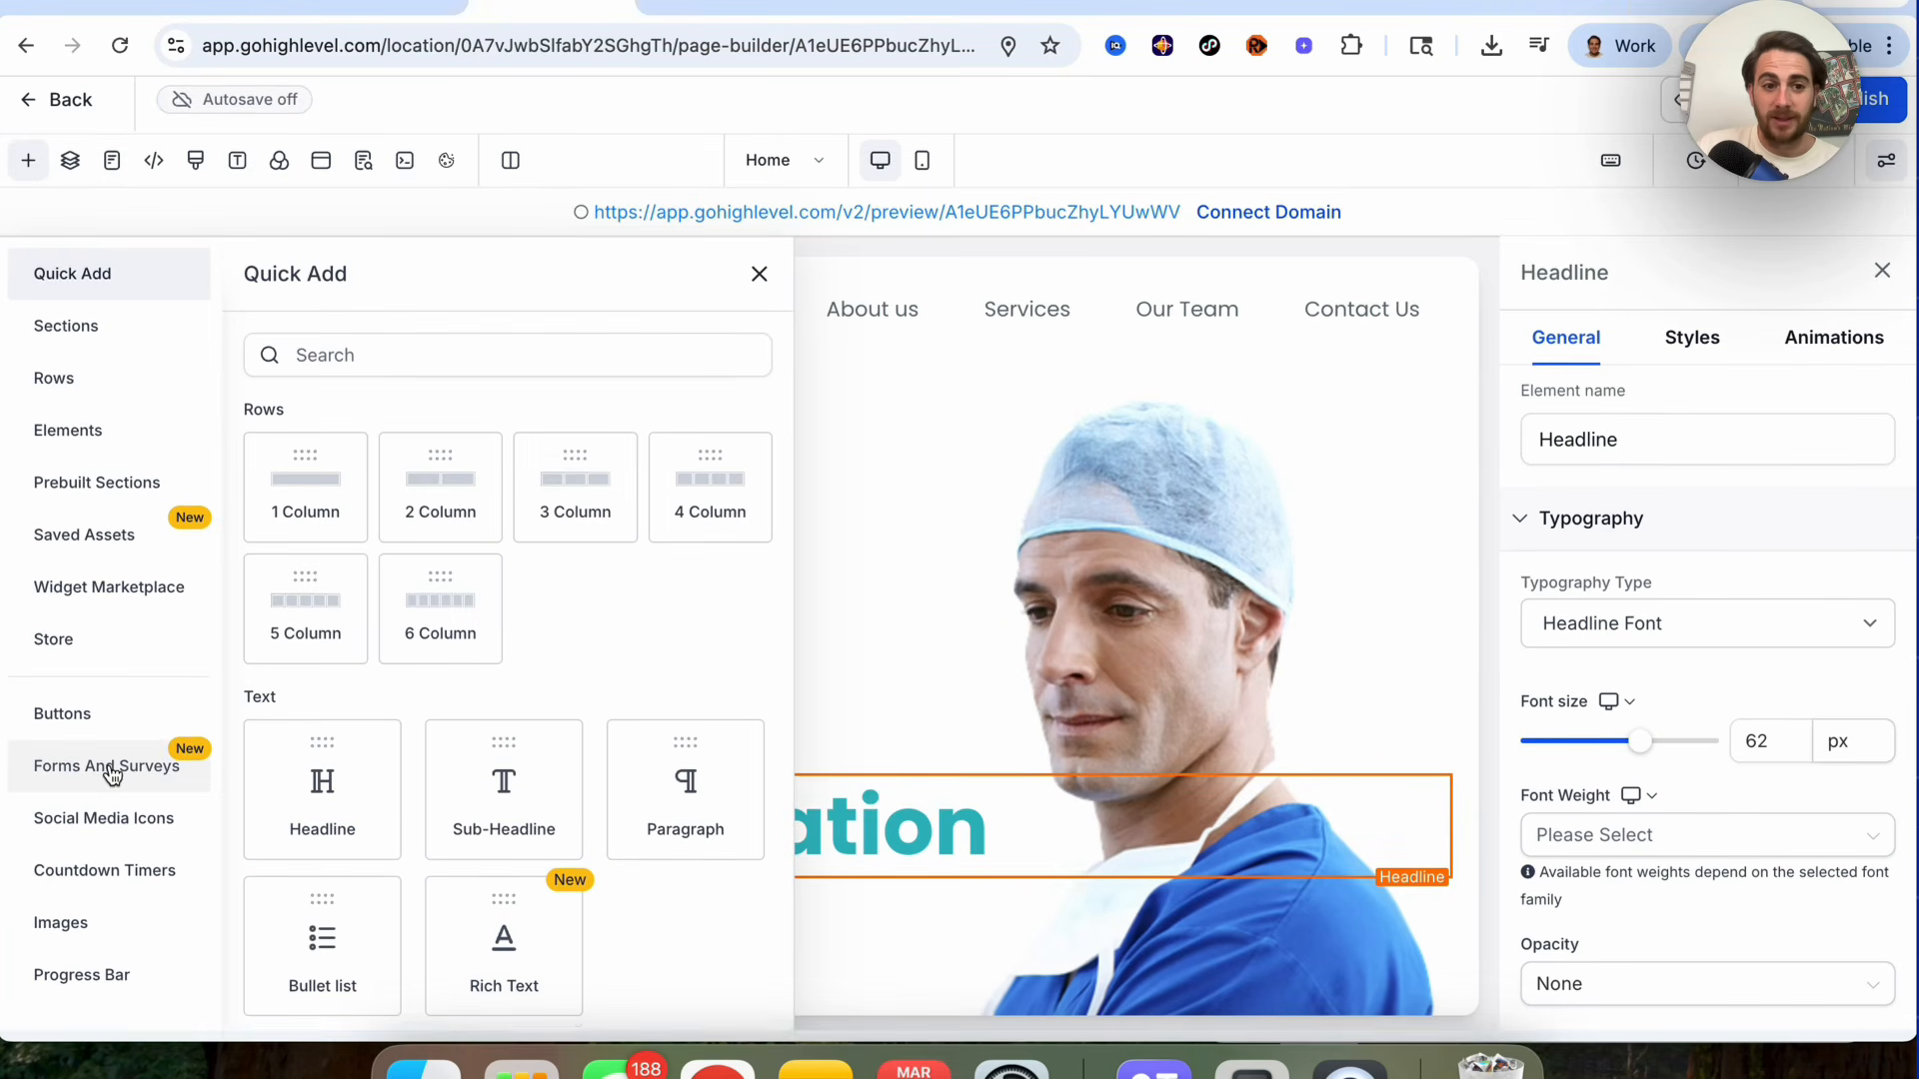
{"action": "left_click", "coordinate": [66, 178]}
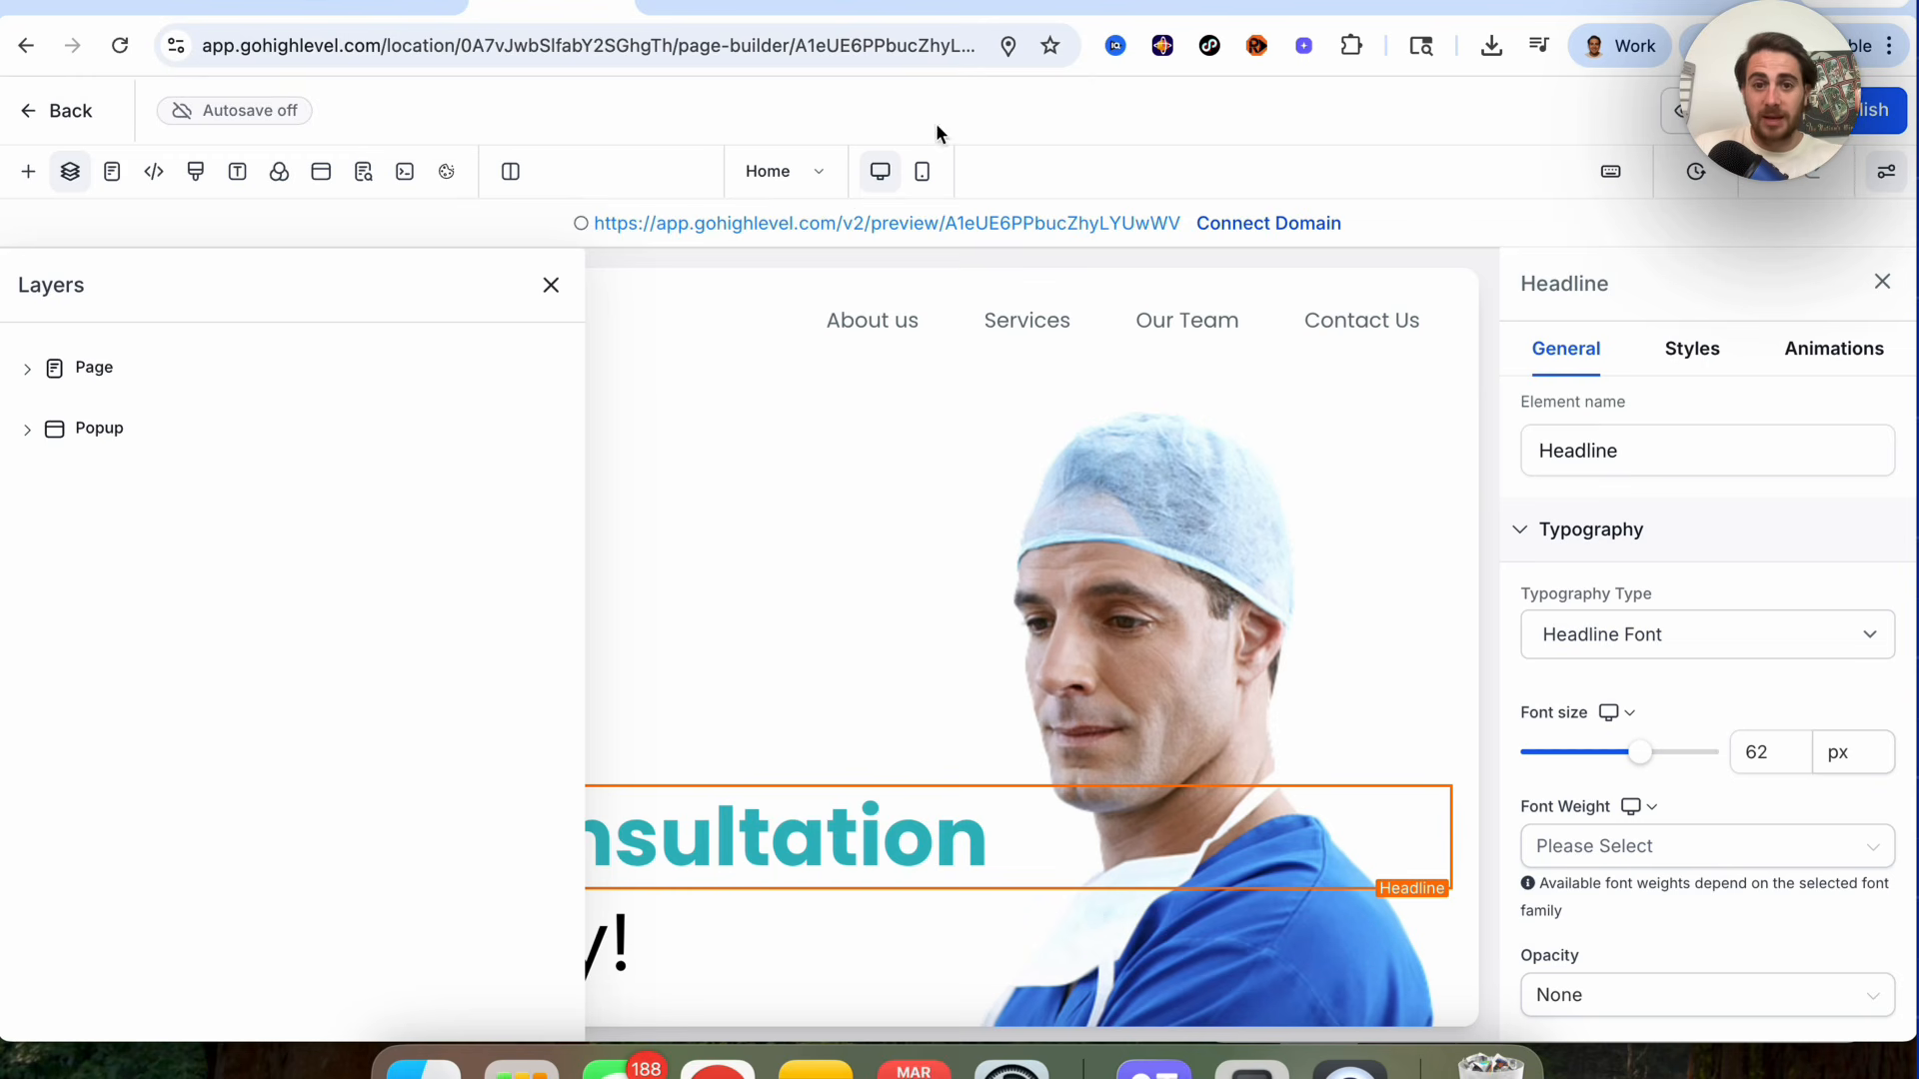
{"action": "left_click", "coordinate": [550, 298]}
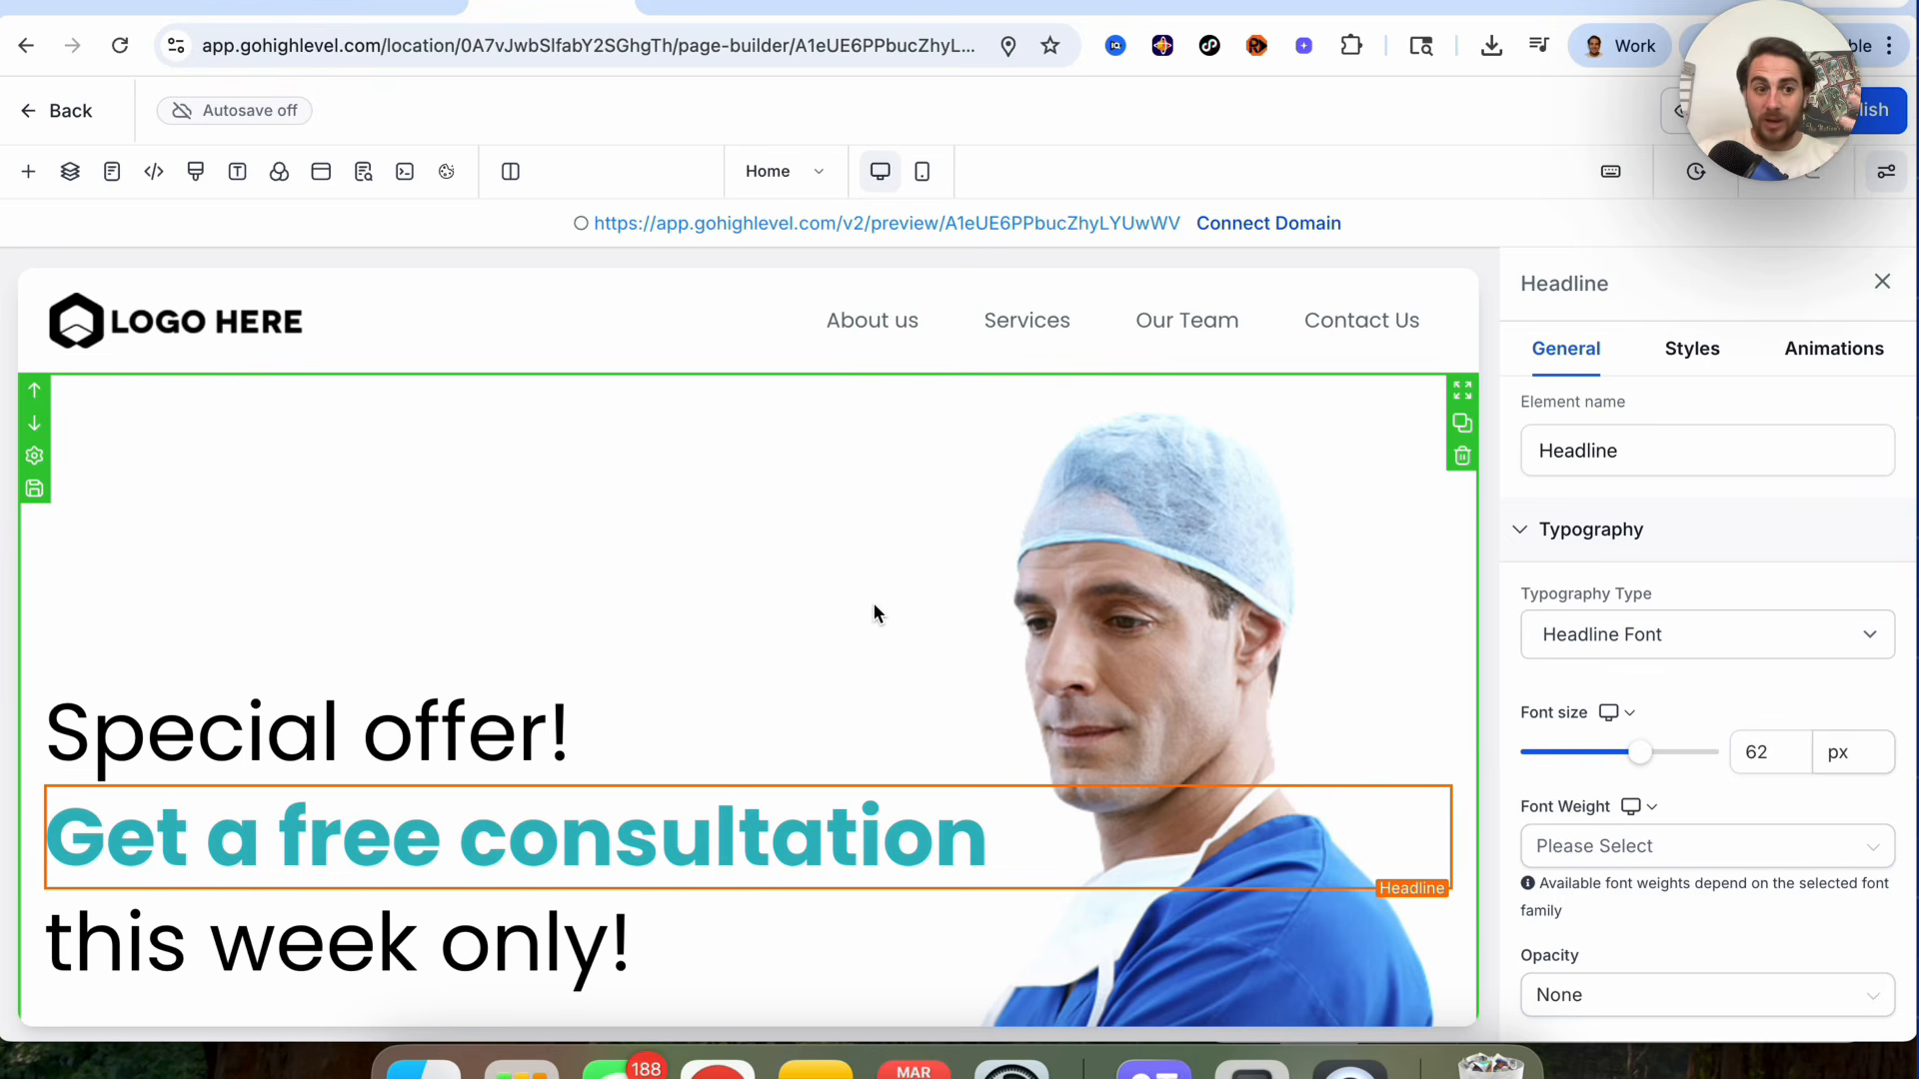
{"action": "scroll", "coordinate": [875, 609], "scroll_direction": "down", "scroll_amount": 10}
{"action": "scroll", "coordinate": [875, 612], "scroll_direction": "down", "scroll_amount": 5}
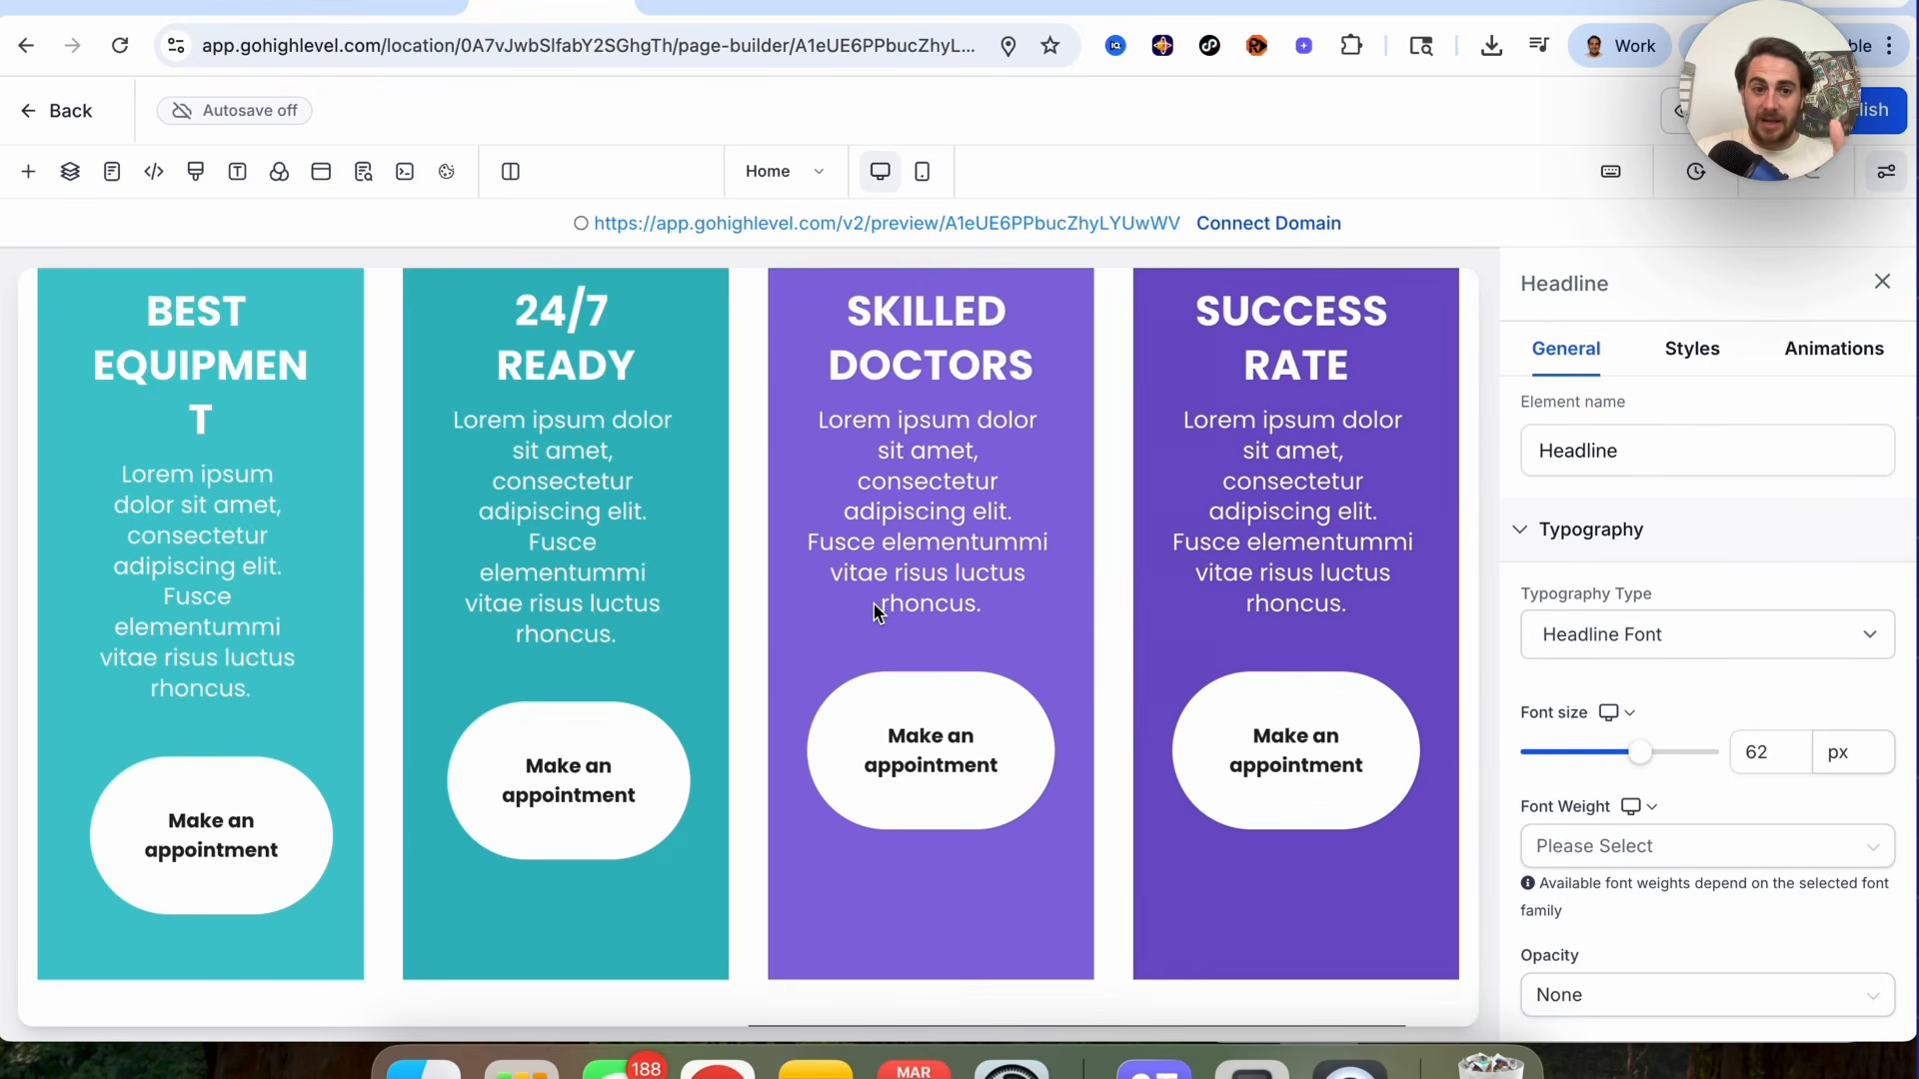
{"action": "scroll", "coordinate": [874, 612], "scroll_direction": "up", "scroll_amount": 15}
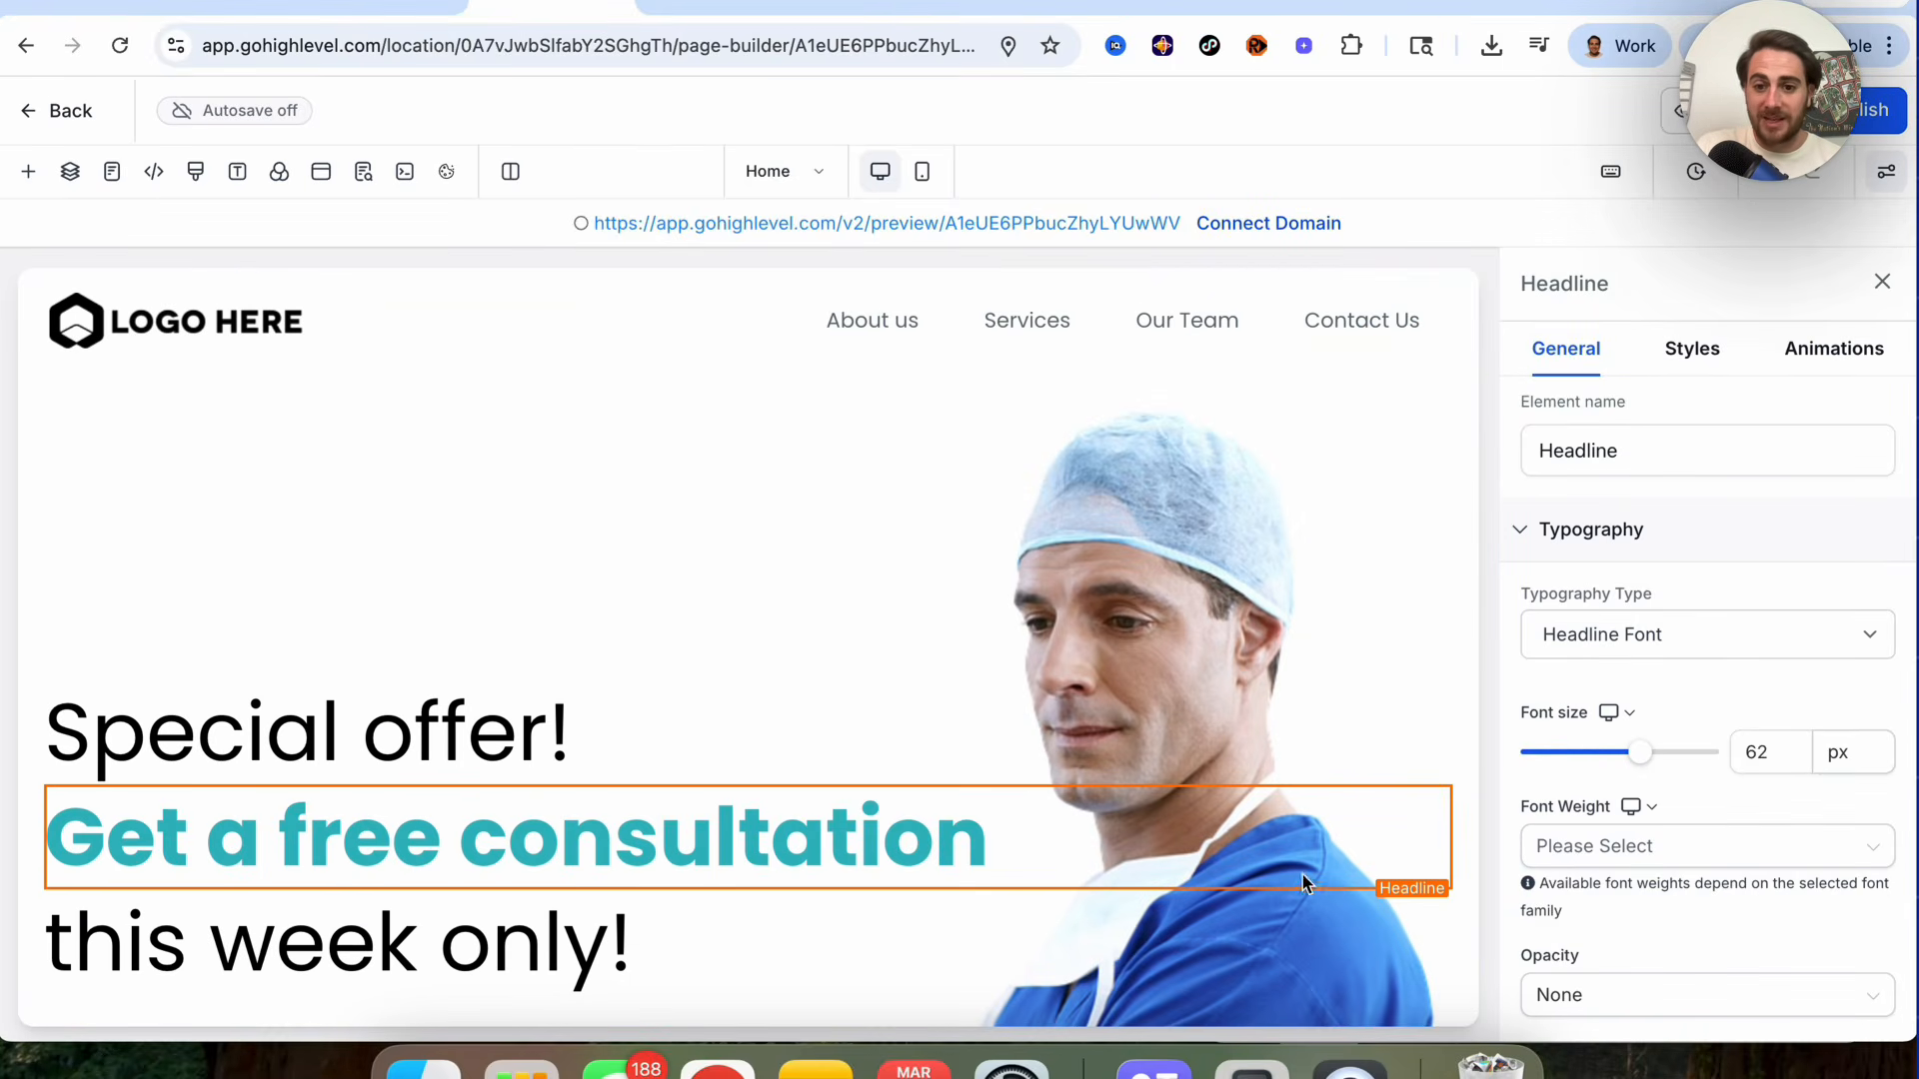
Step: Switch to the marketing audit report tab, then back to the template's Appointment page and its headline
{"action": "key", "text": "ctrl+Tab"}
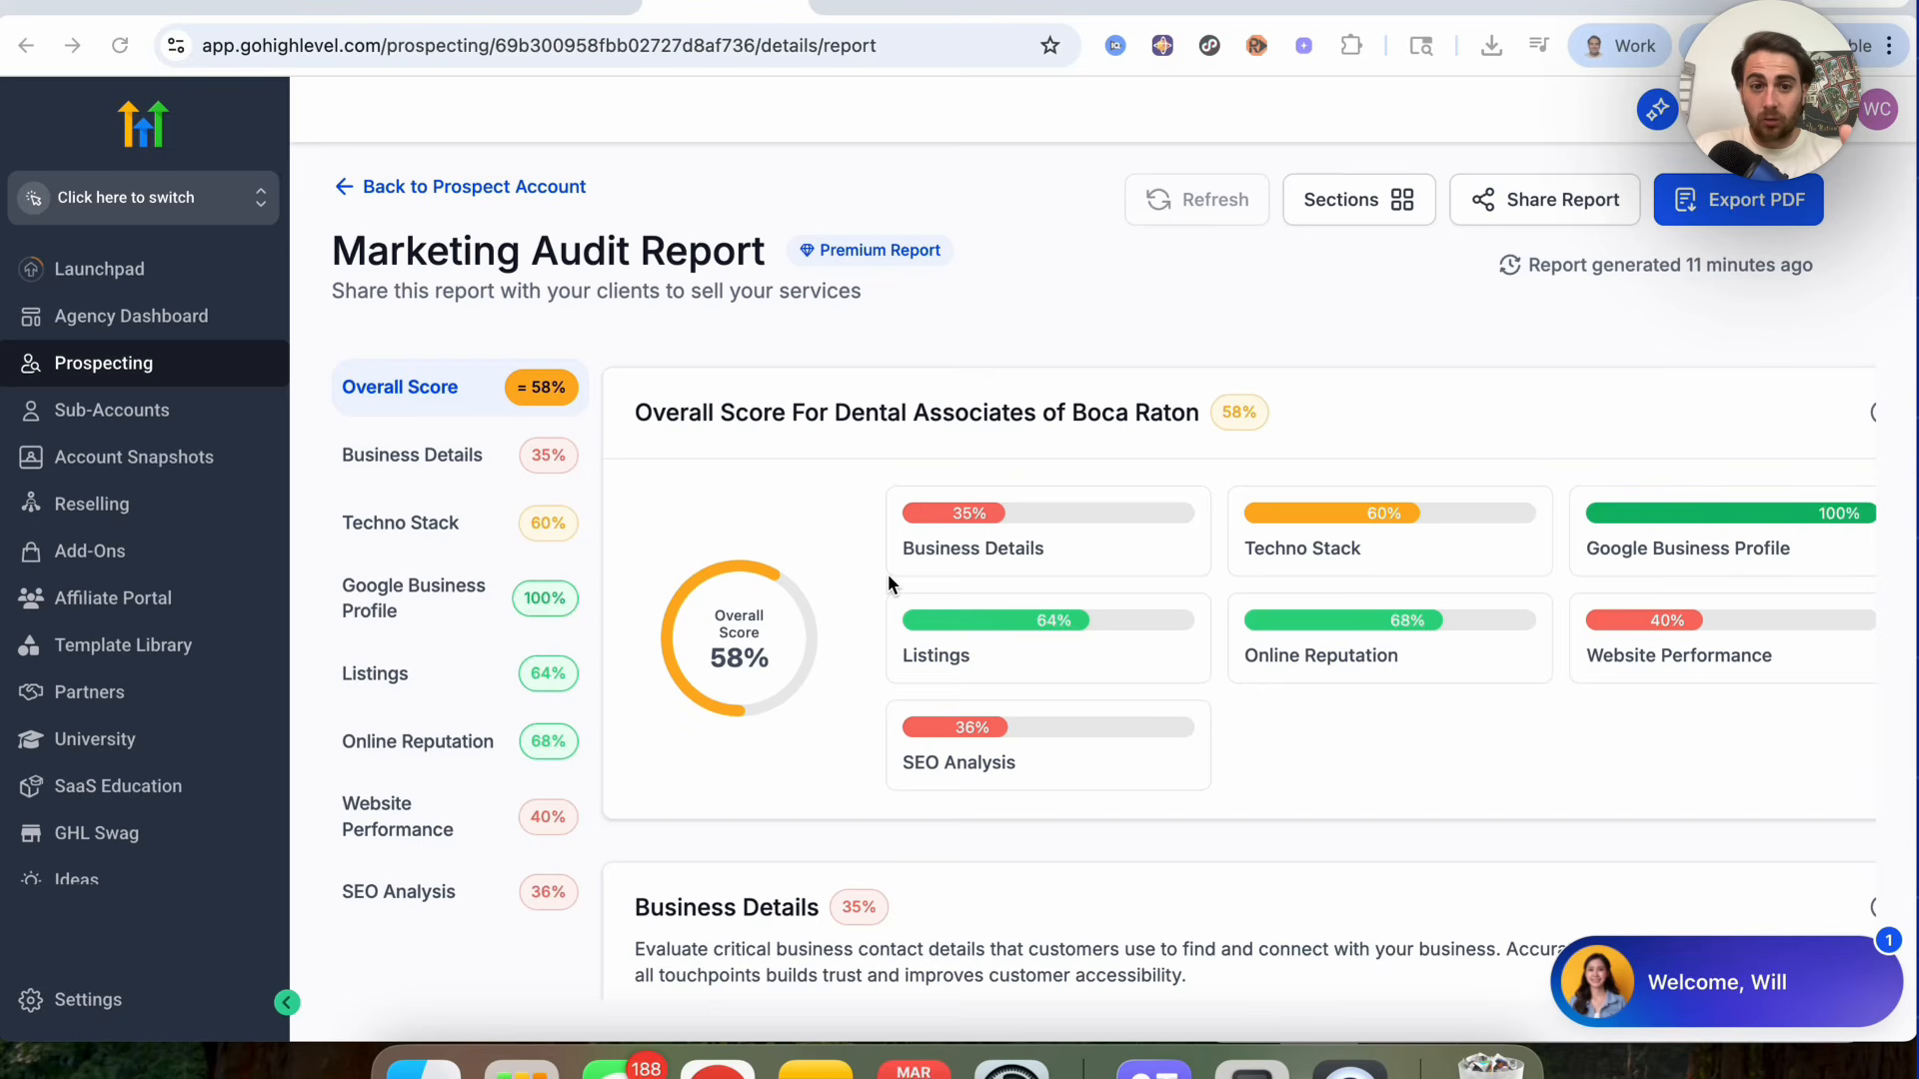
{"action": "left_click", "coordinate": [550, 8]}
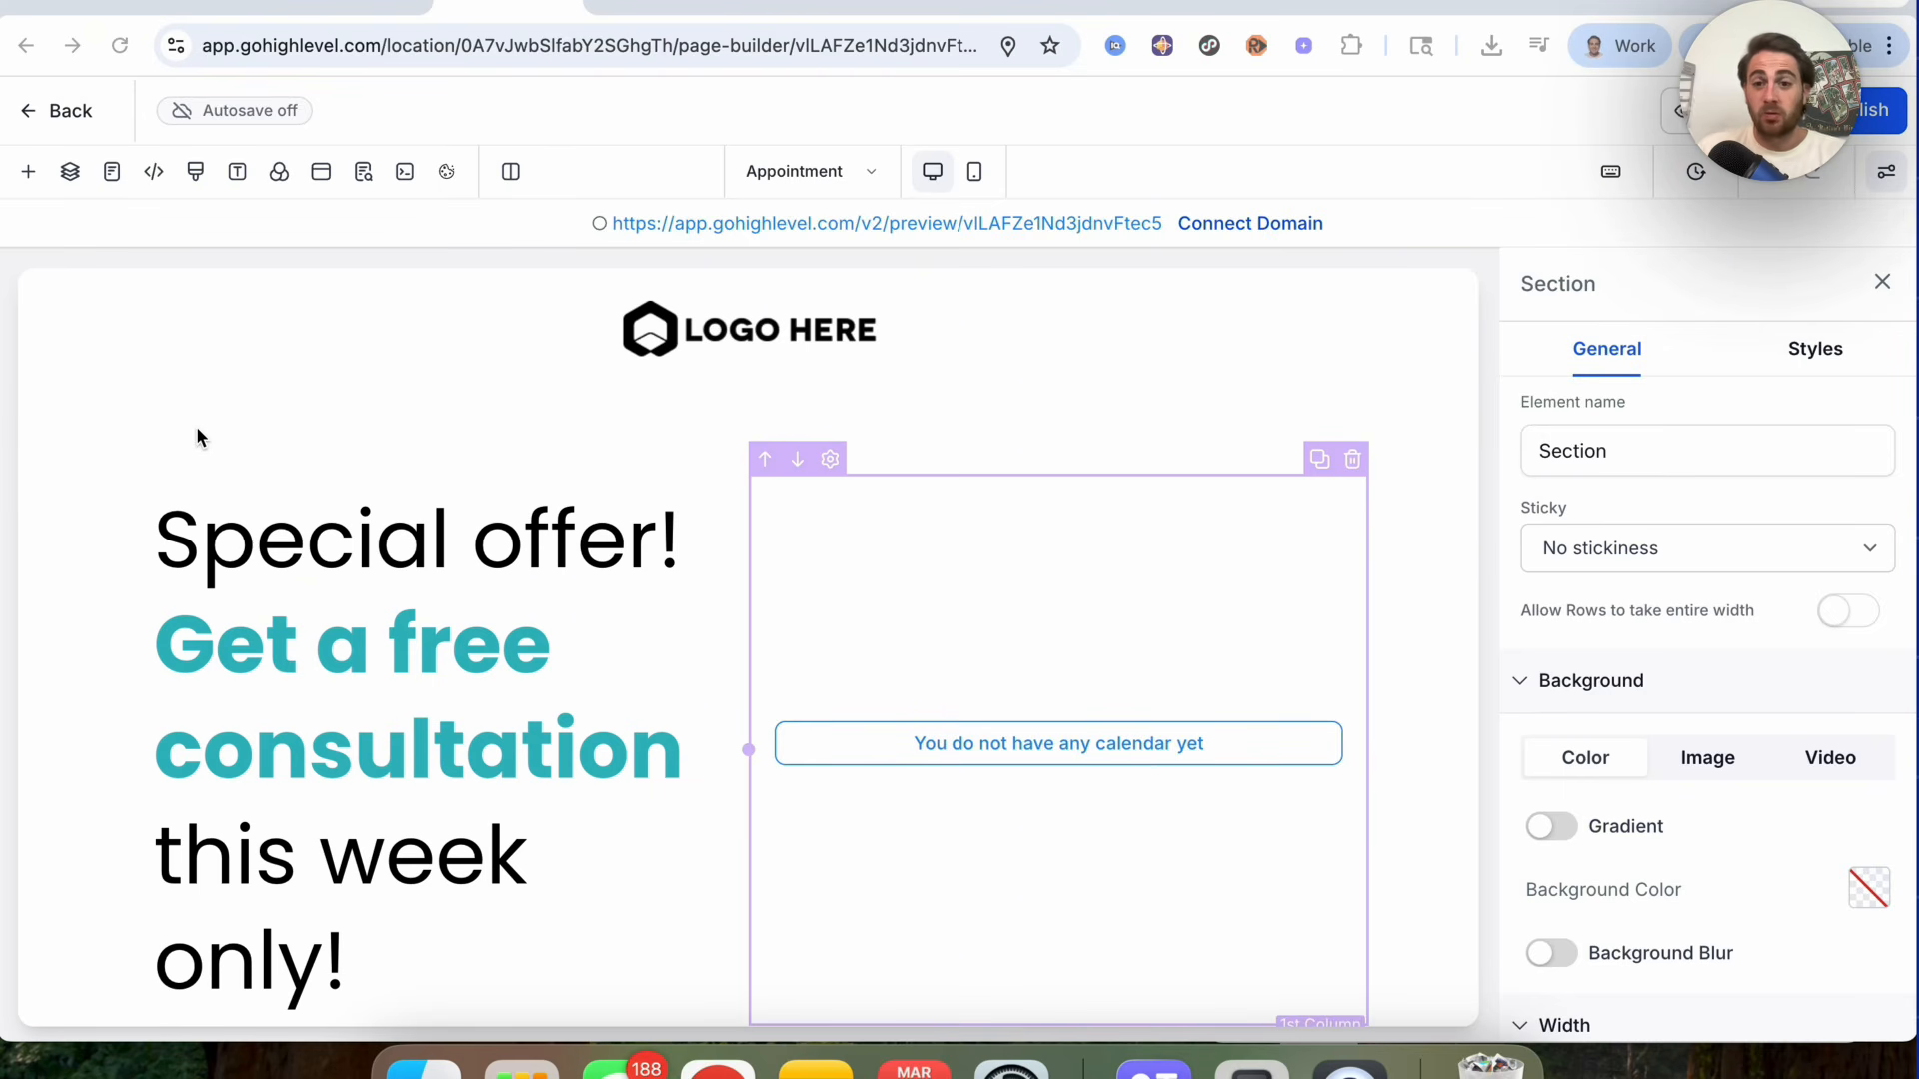
{"action": "left_click", "coordinate": [237, 552]}
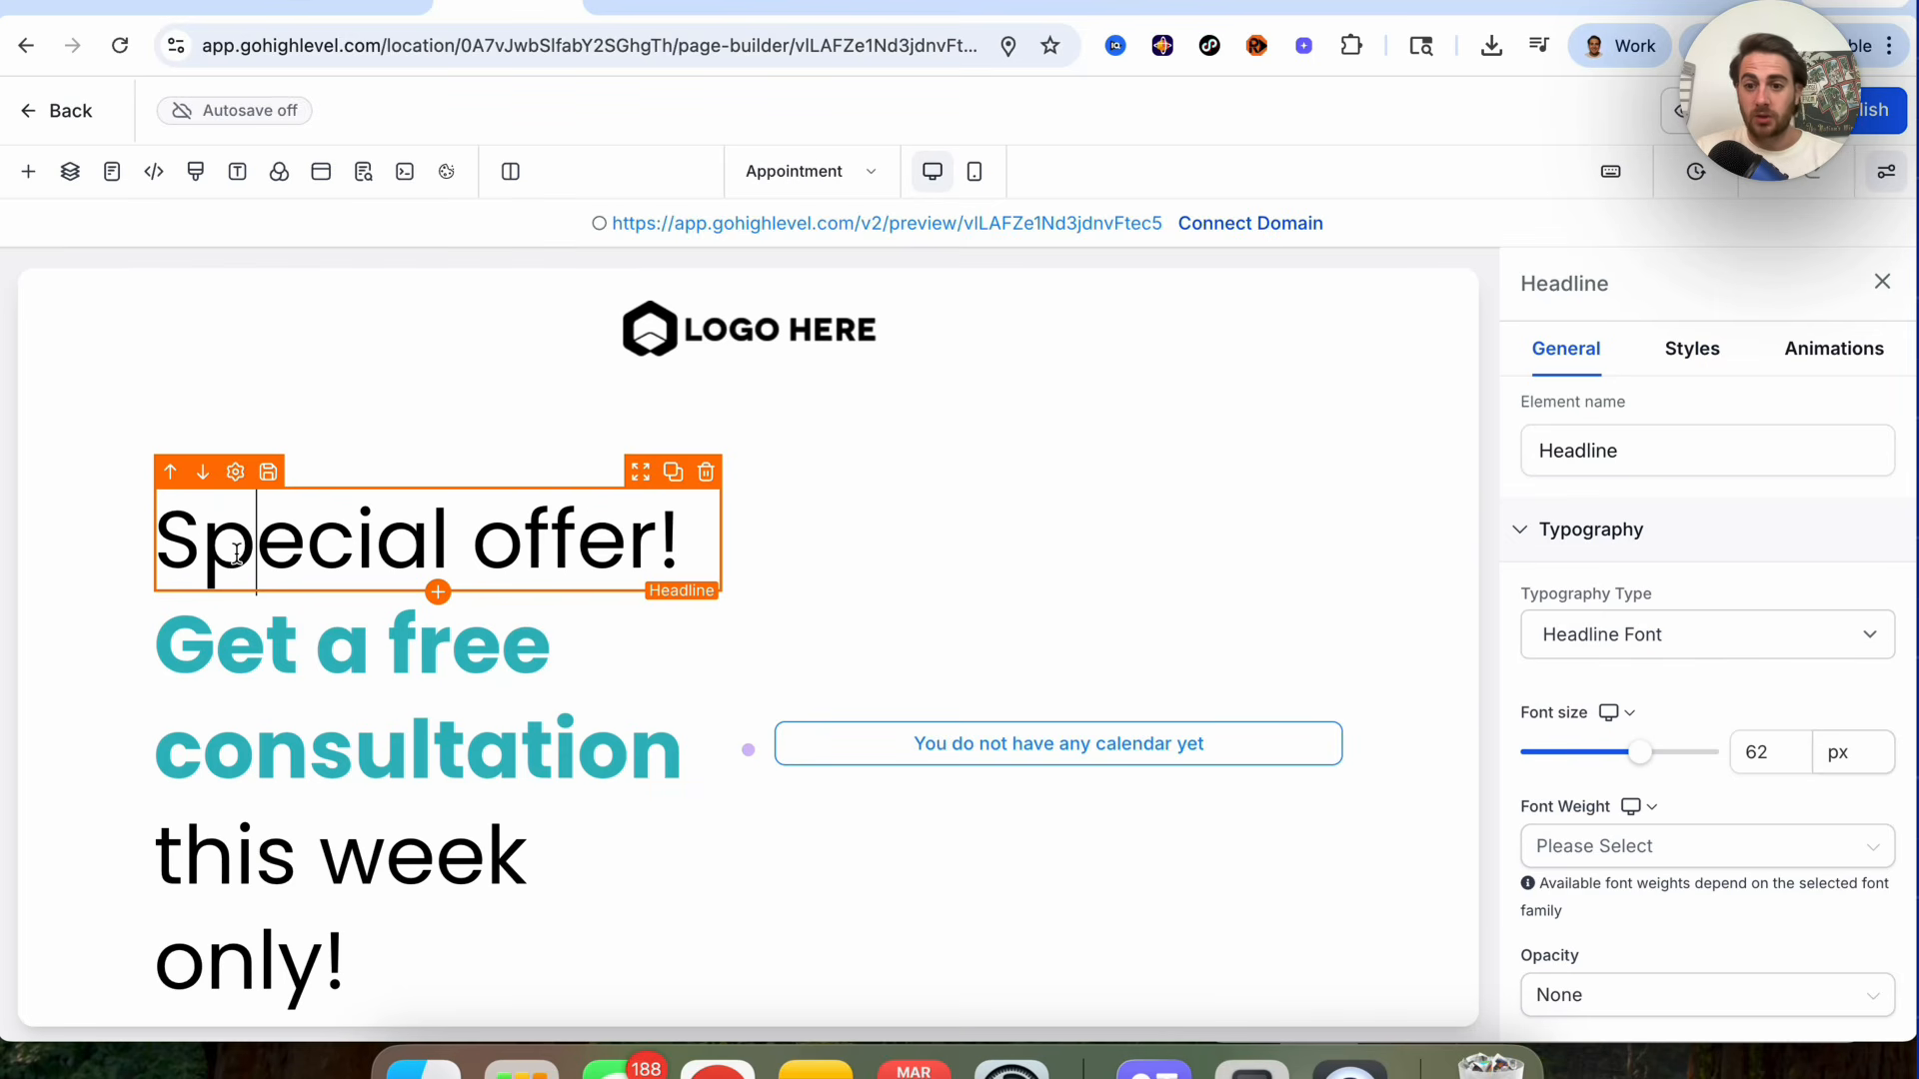
Step: Leave the page builder without saving and return to the Websites list
{"action": "left_click", "coordinate": [32, 114]}
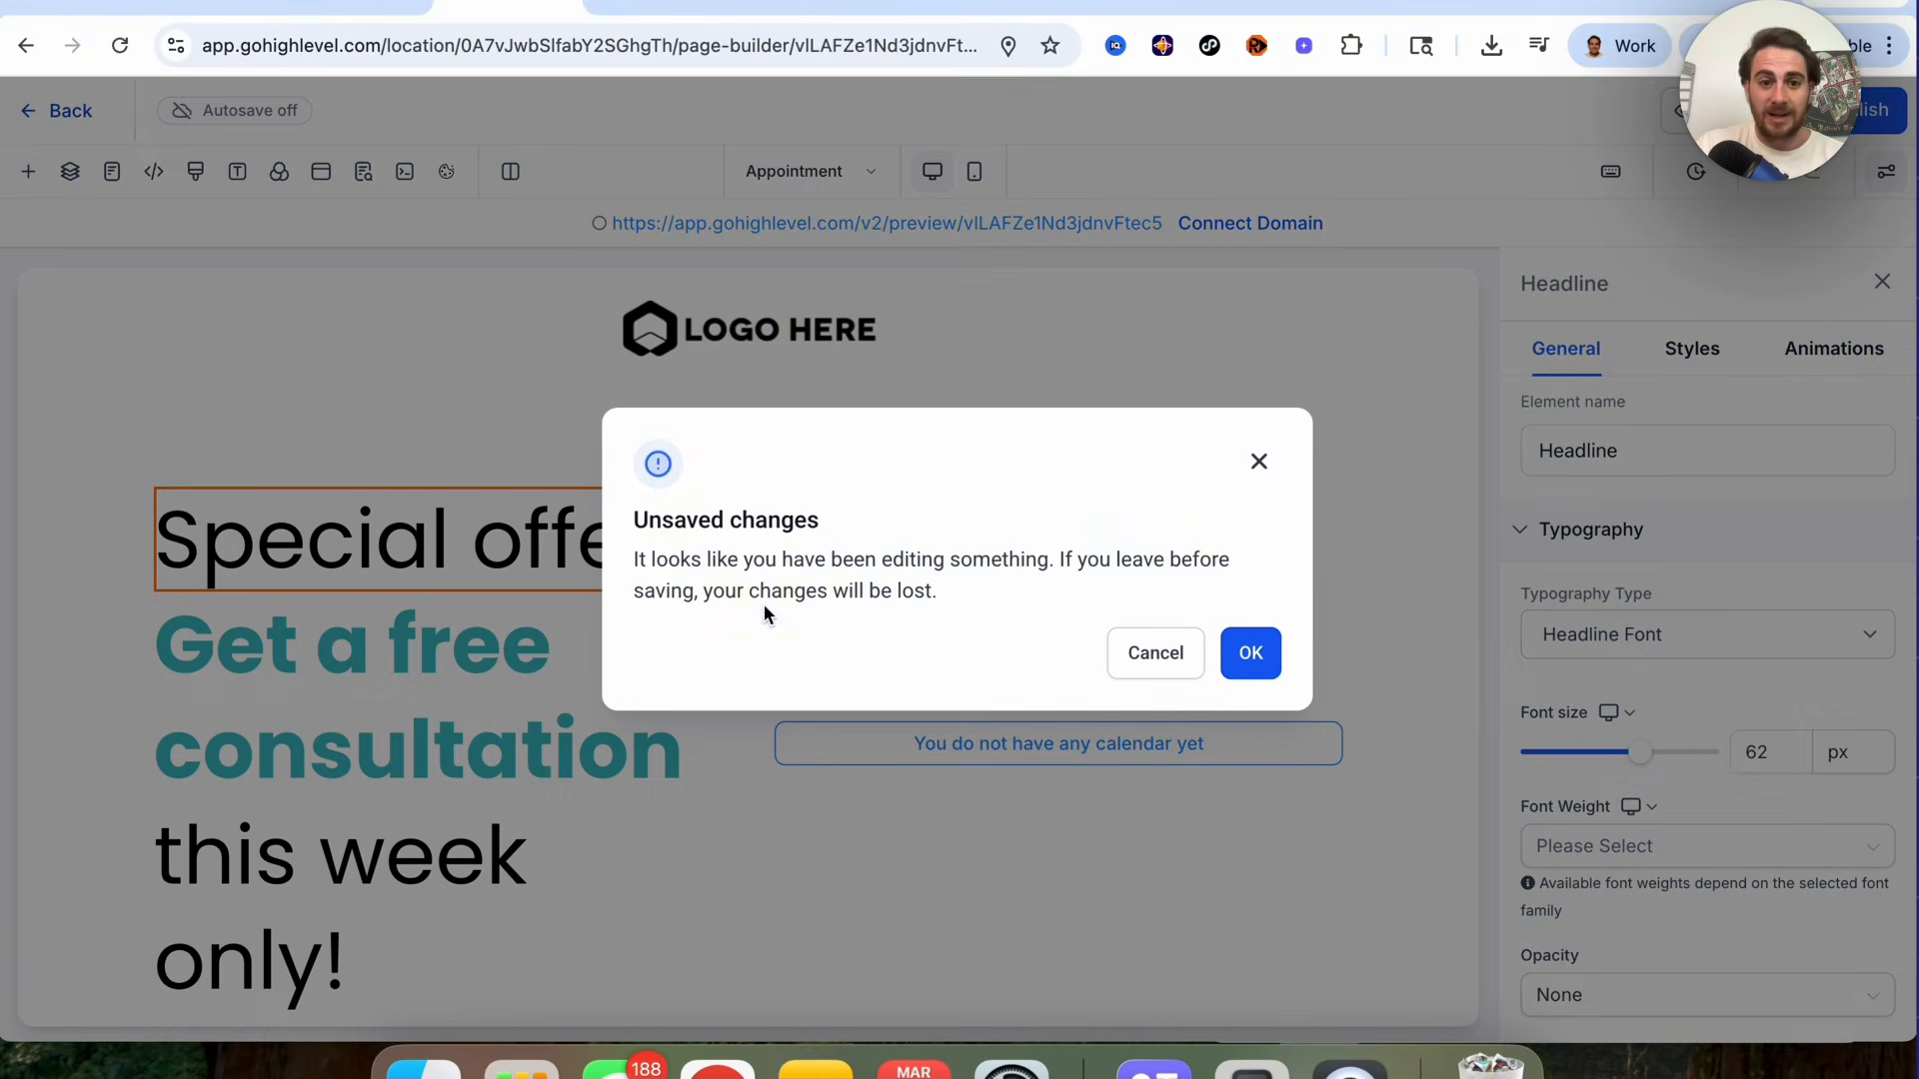
{"action": "left_click", "coordinate": [1248, 655]}
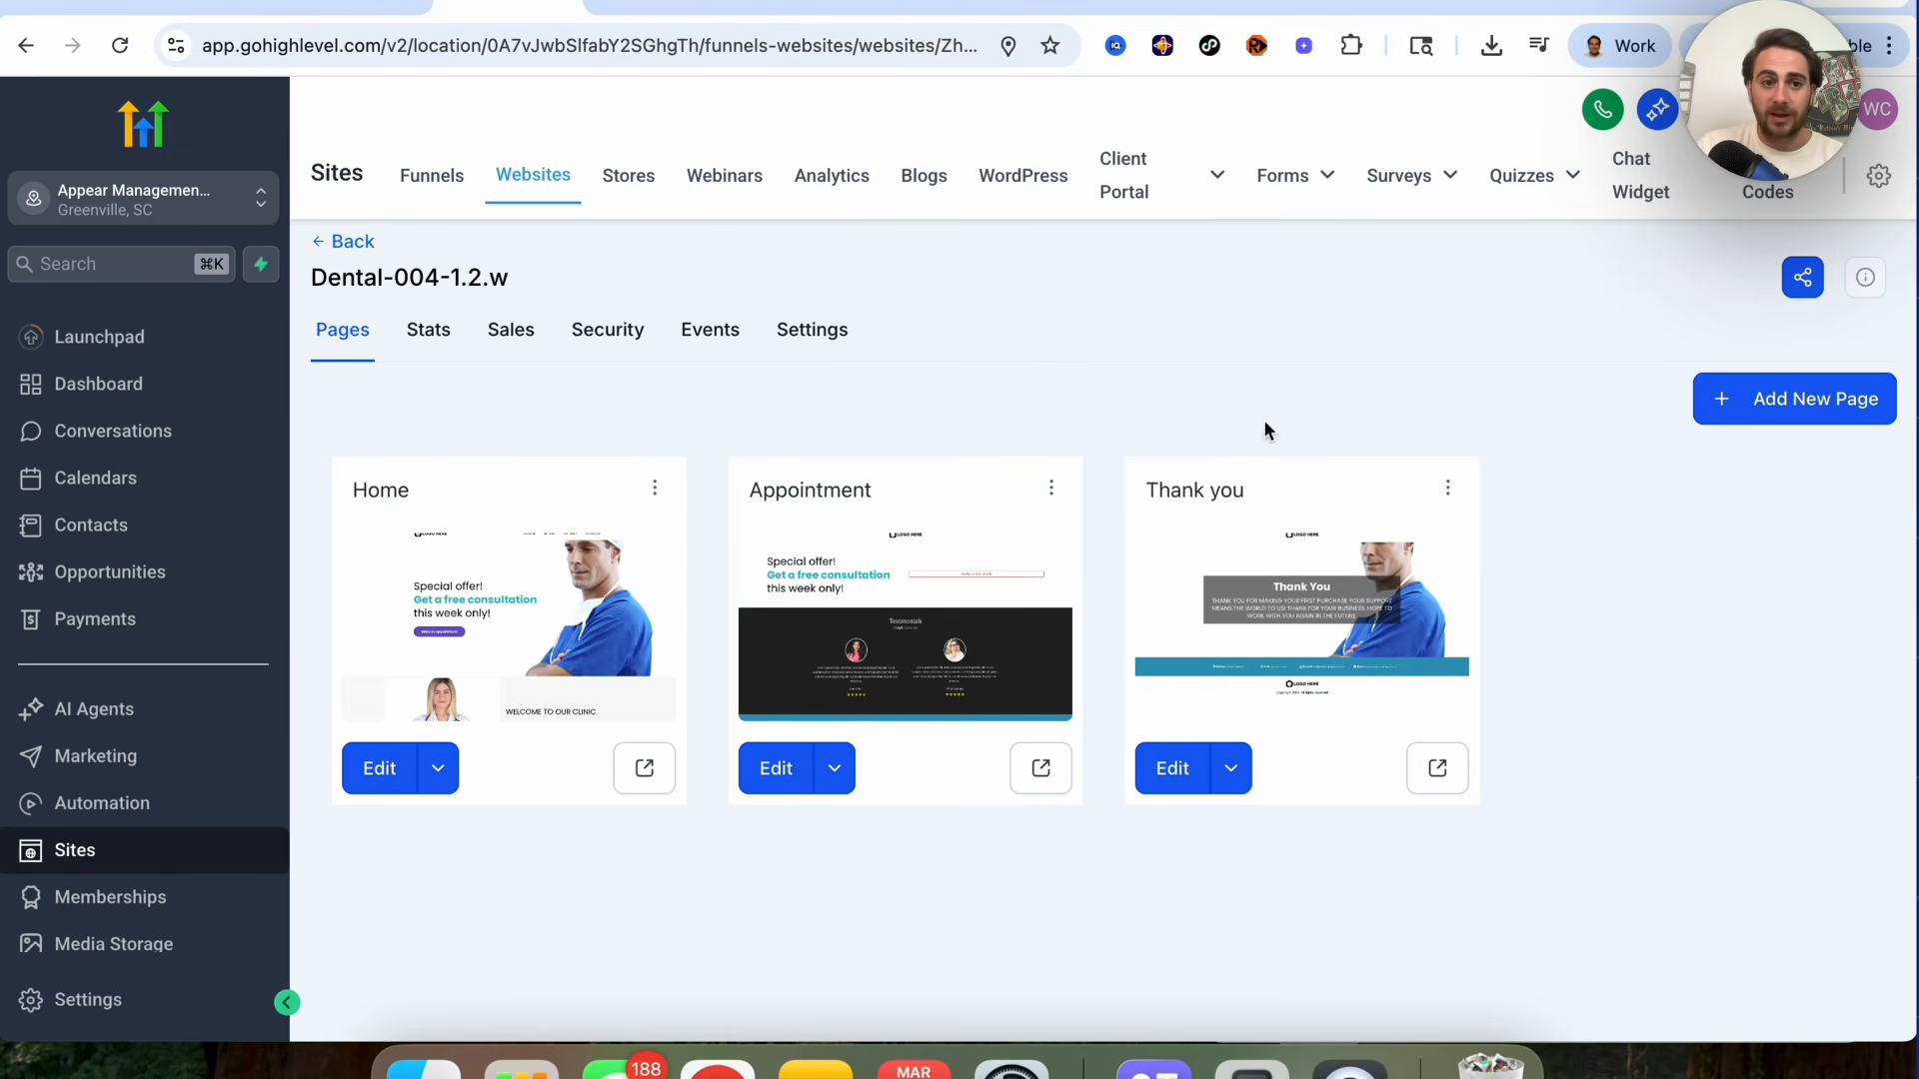
{"action": "left_click", "coordinate": [352, 243]}
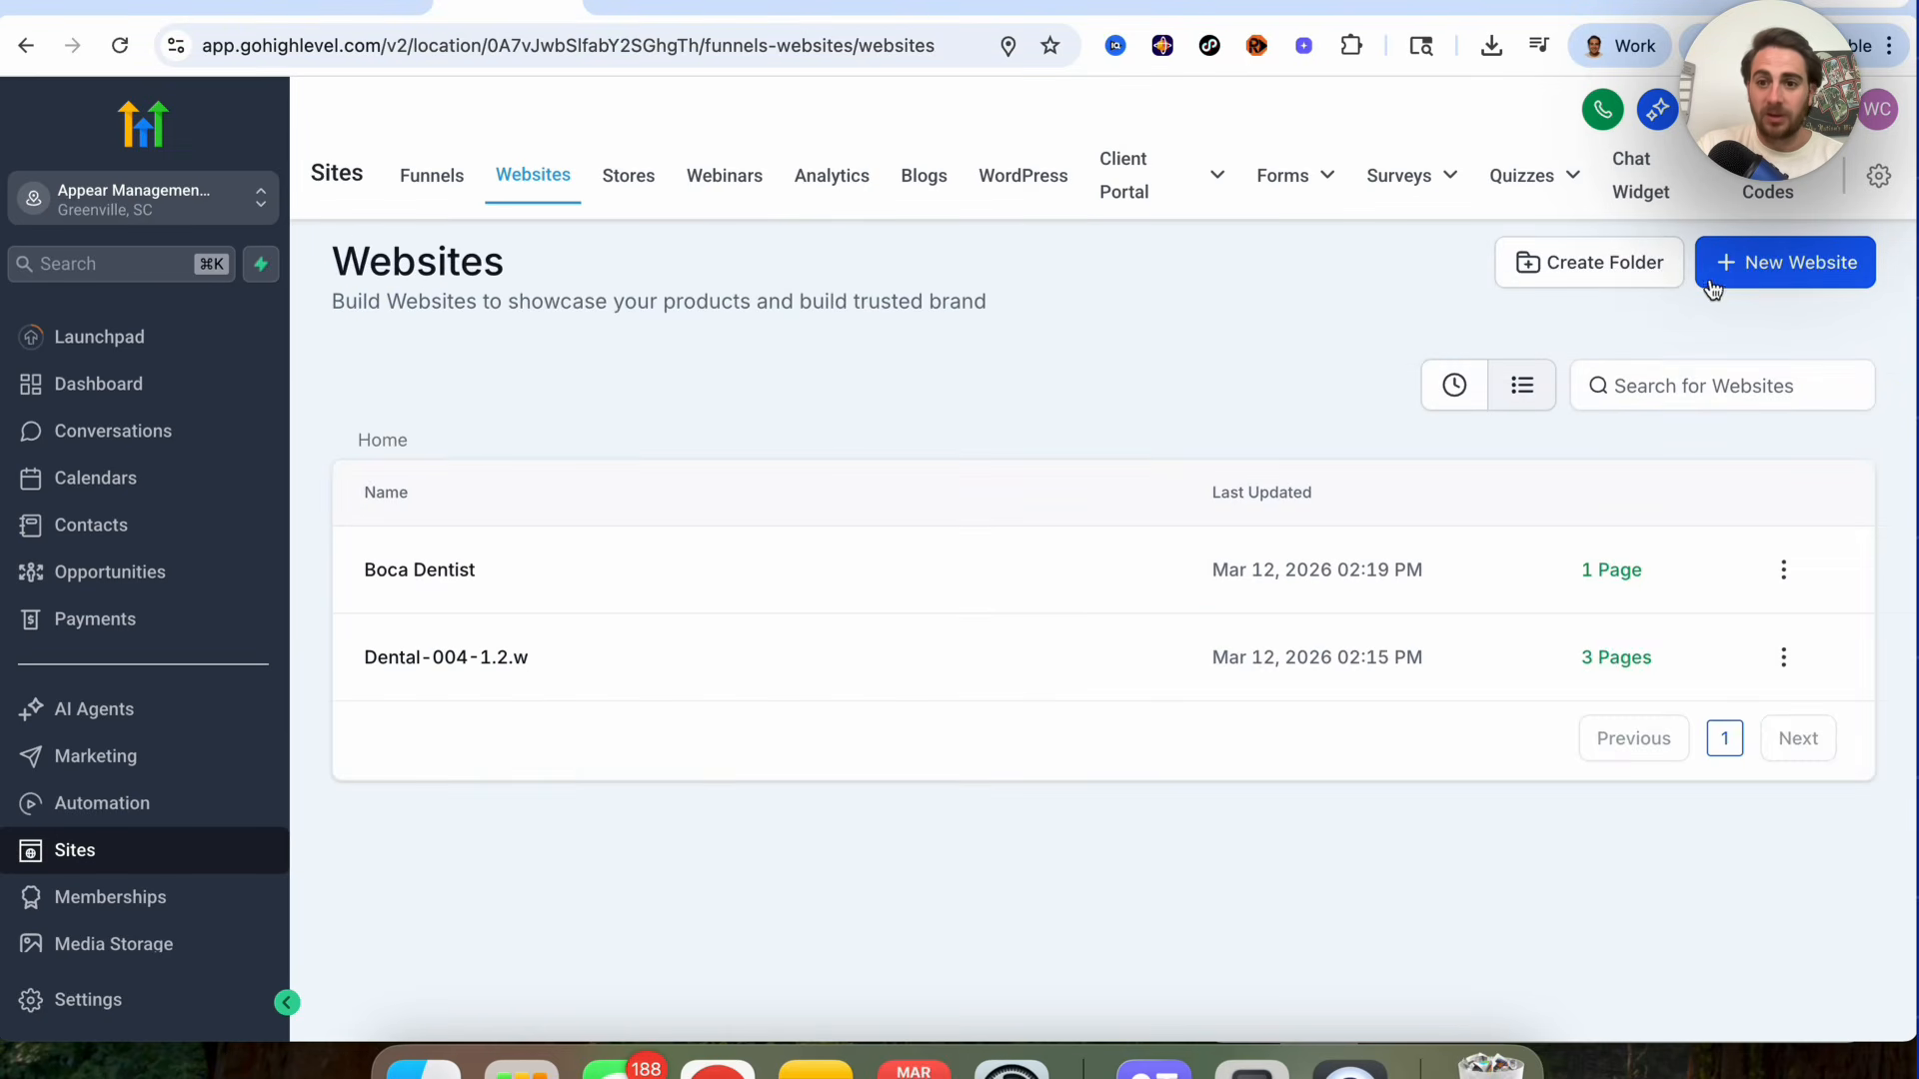
Step: Open the template library for a new website and browse its category list
{"action": "left_click", "coordinate": [1764, 285]}
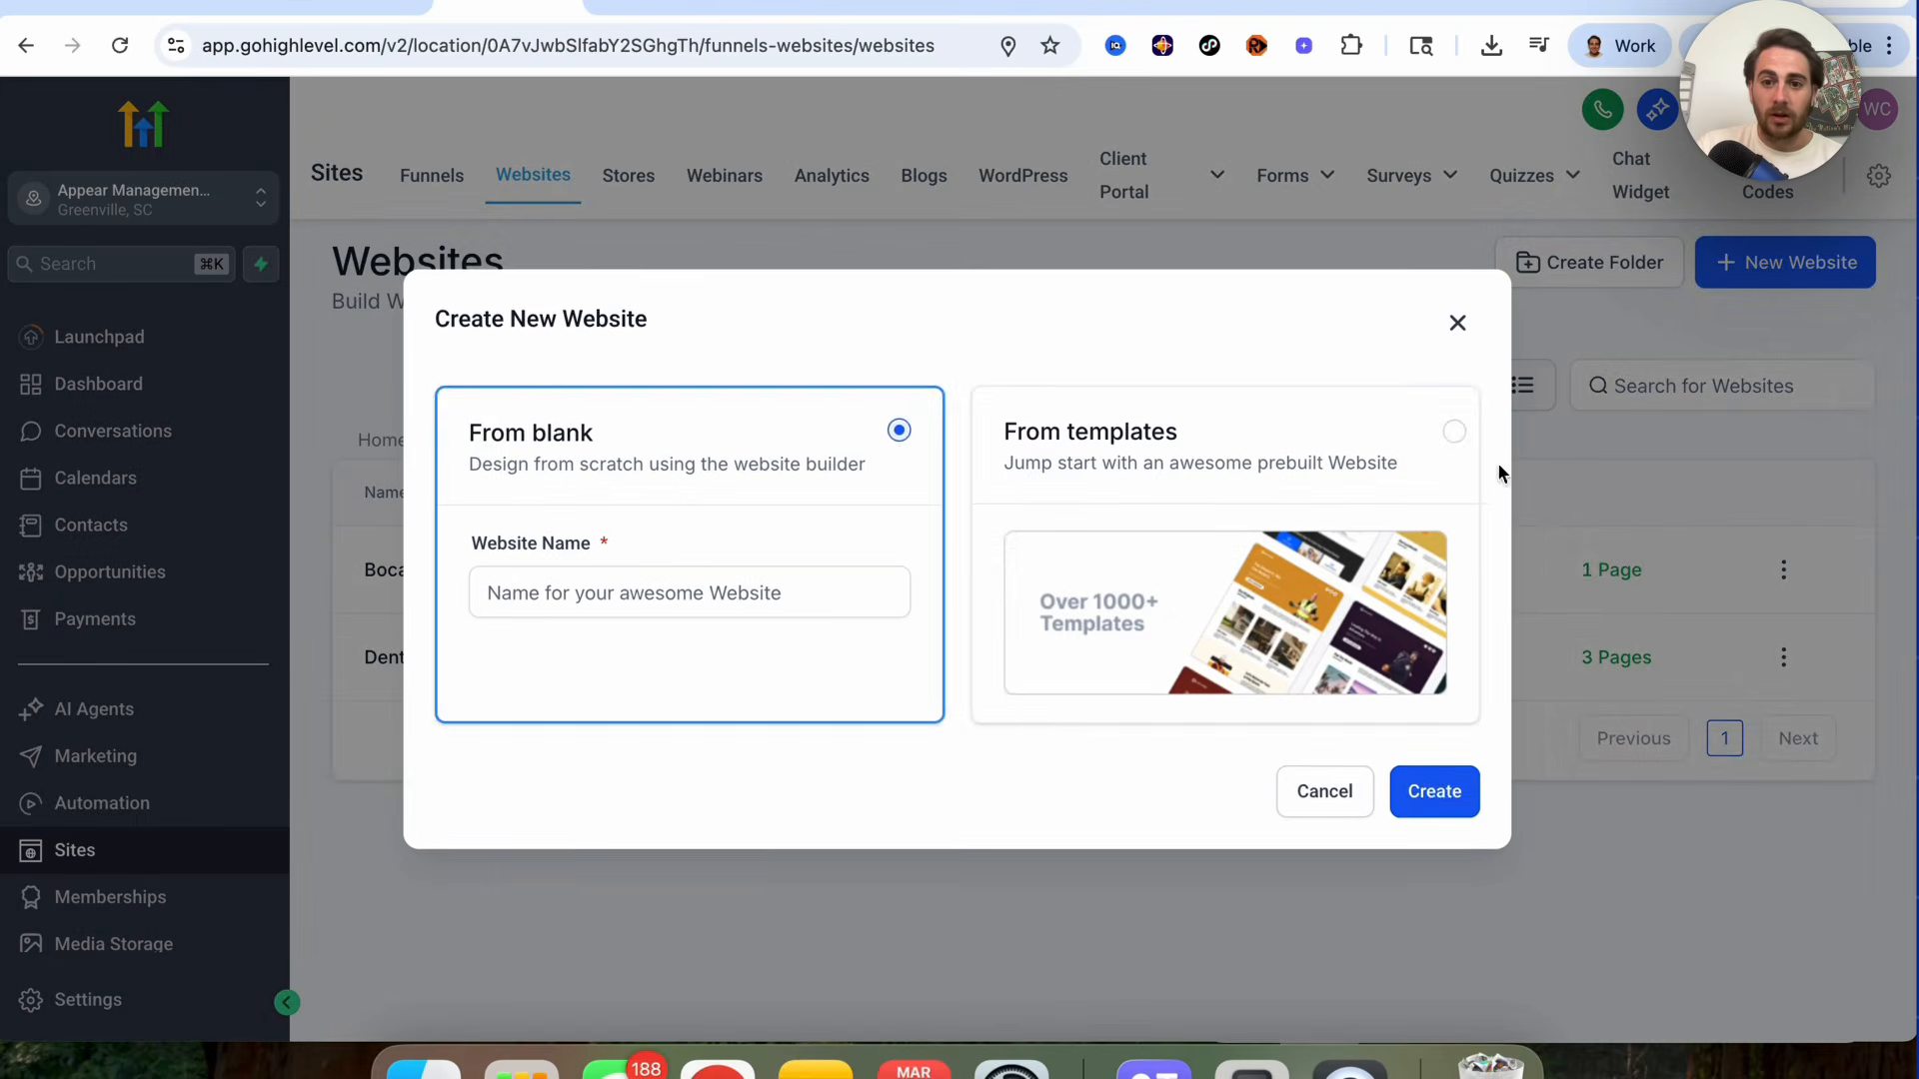
{"action": "left_click", "coordinate": [1422, 574]}
{"action": "left_click", "coordinate": [1449, 787]}
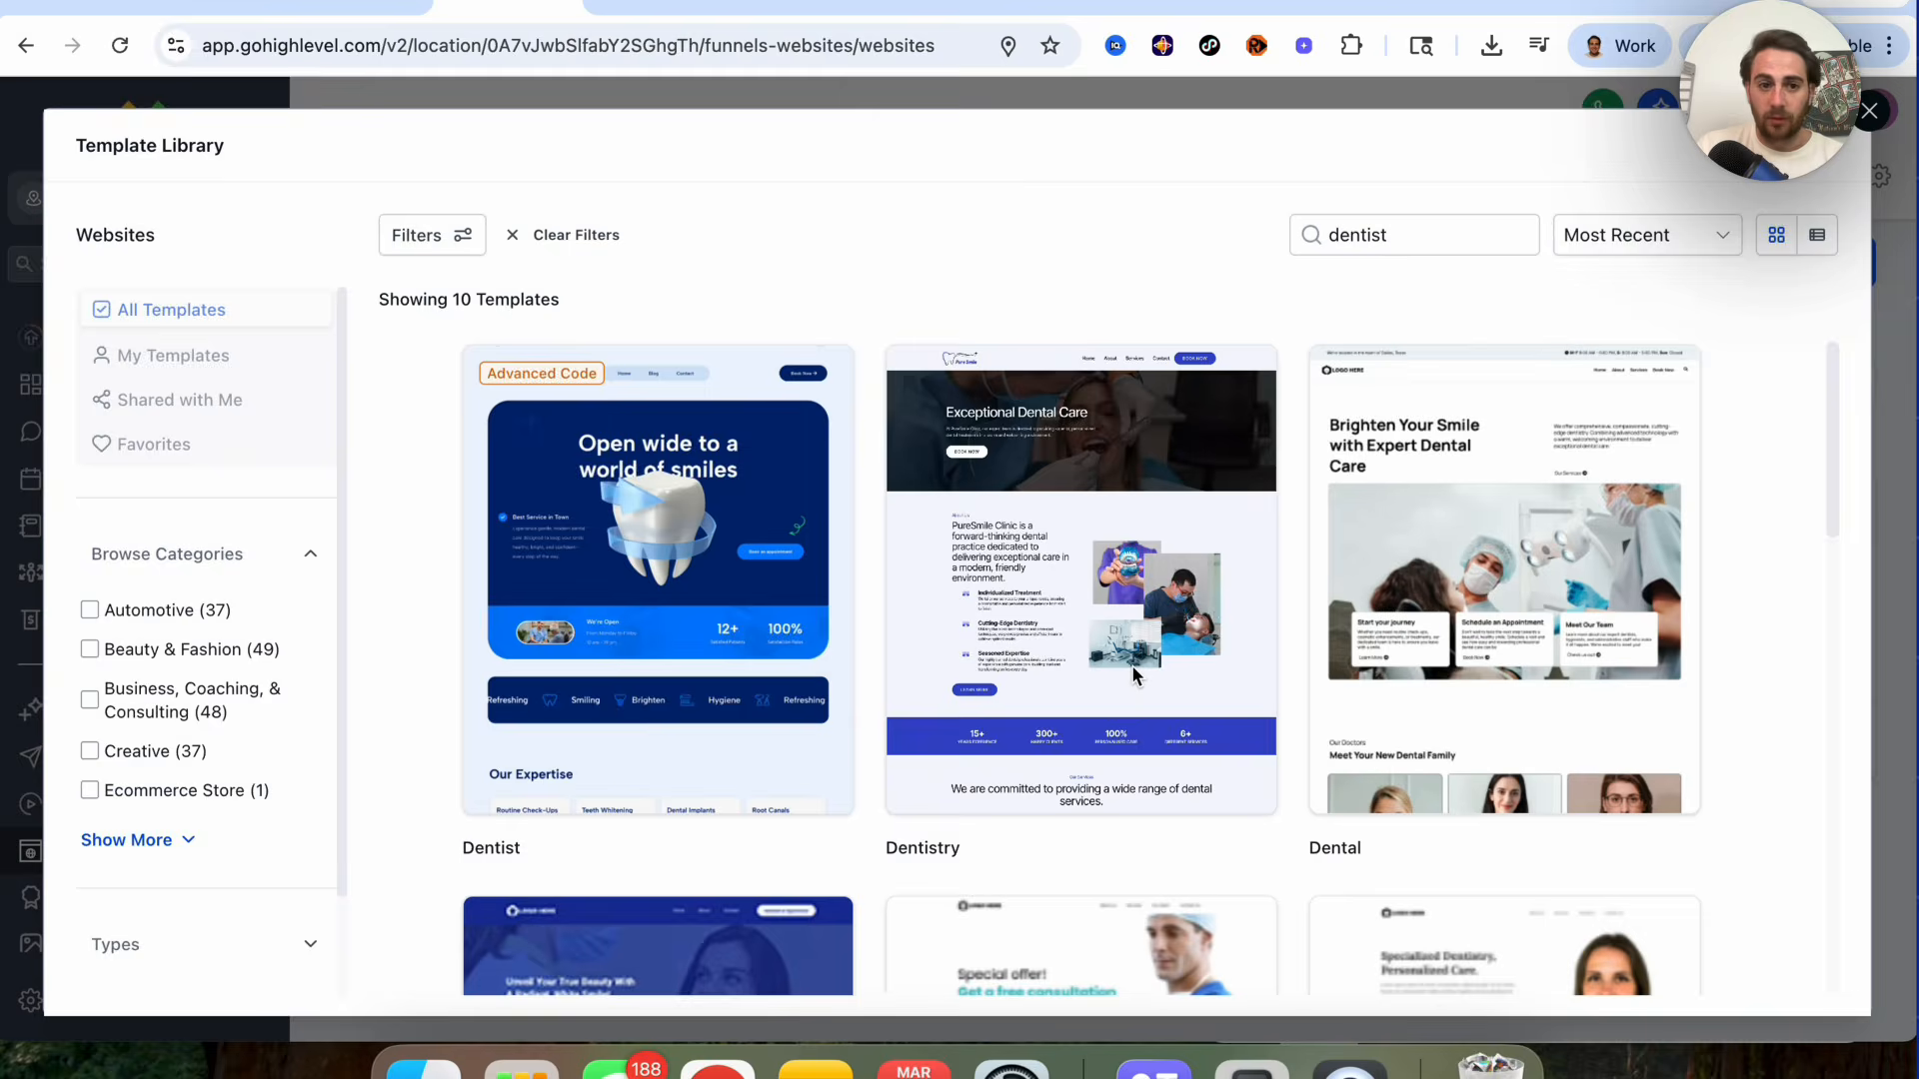
{"action": "left_click", "coordinate": [160, 842]}
{"action": "scroll", "coordinate": [200, 760], "scroll_direction": "down", "scroll_amount": 1}
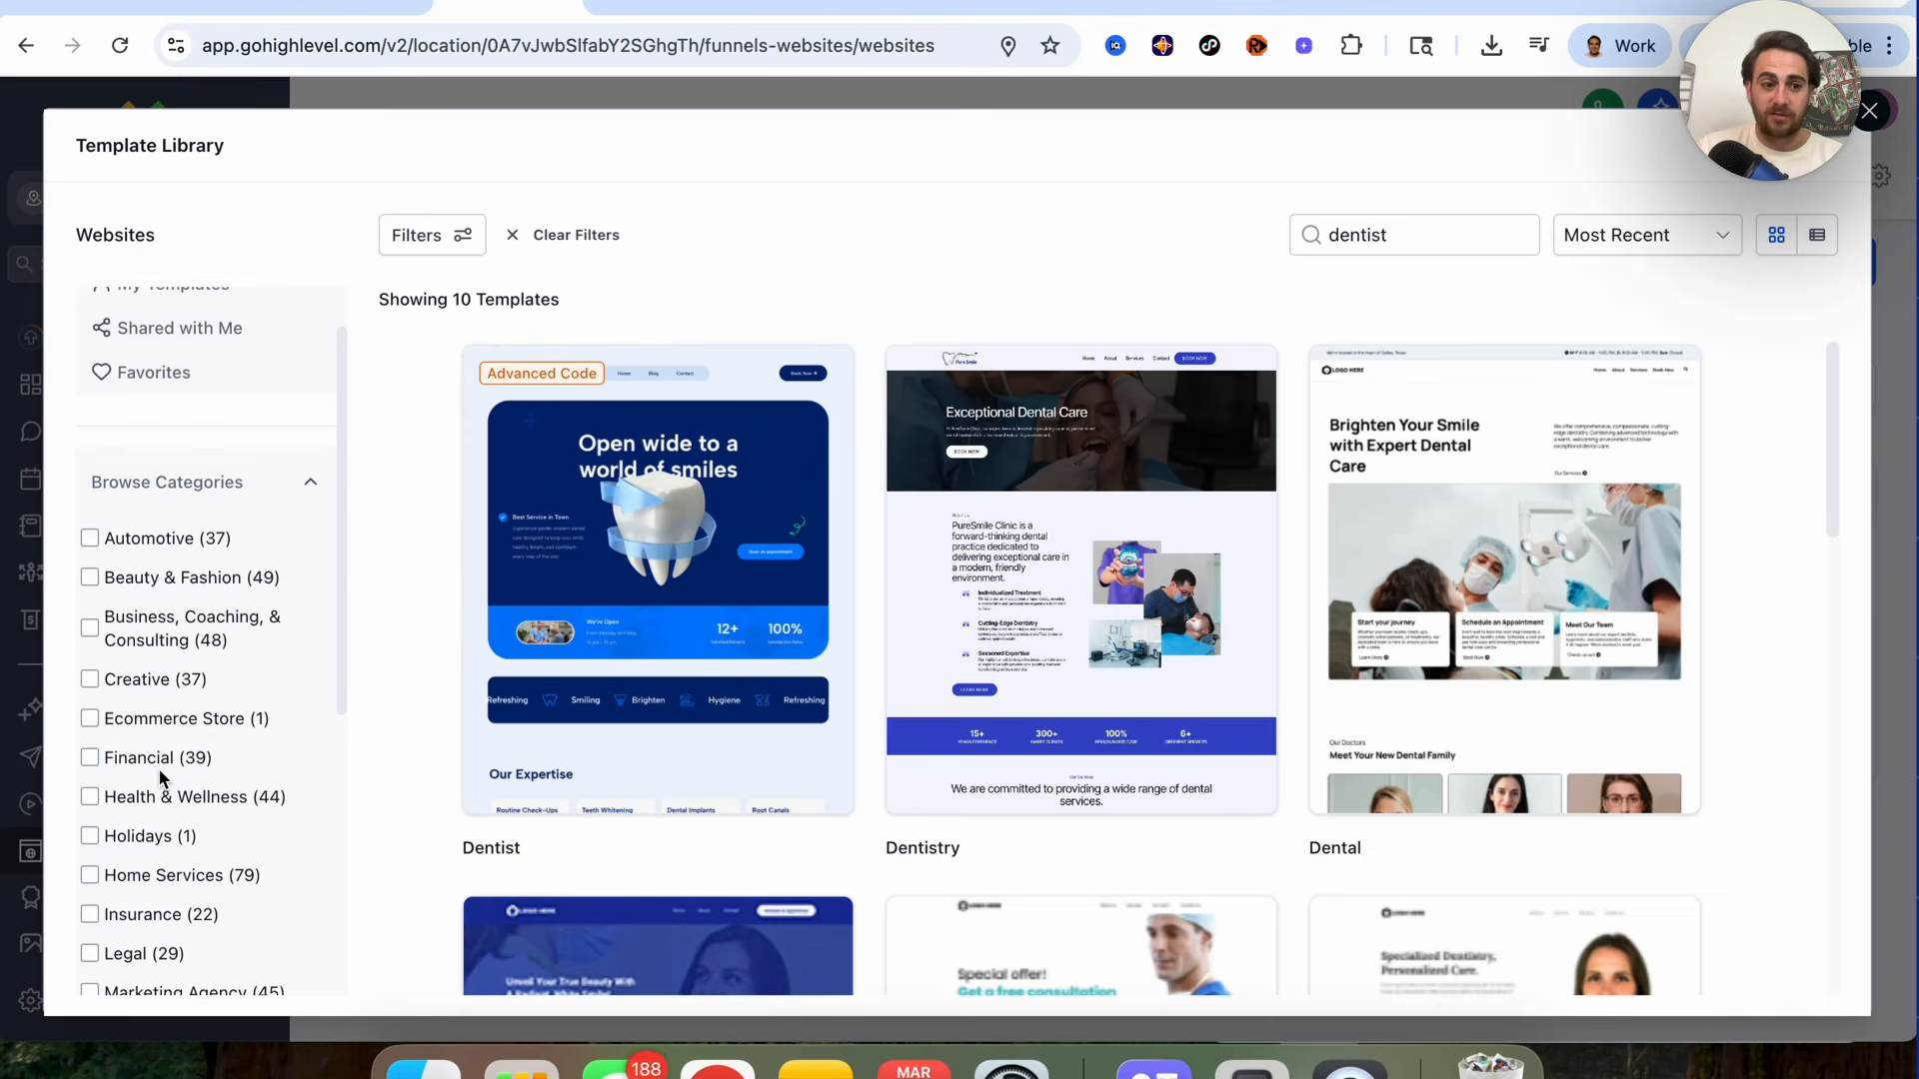
{"action": "scroll", "coordinate": [158, 768], "scroll_direction": "down", "scroll_amount": 1}
{"action": "scroll", "coordinate": [220, 799], "scroll_direction": "down", "scroll_amount": 1}
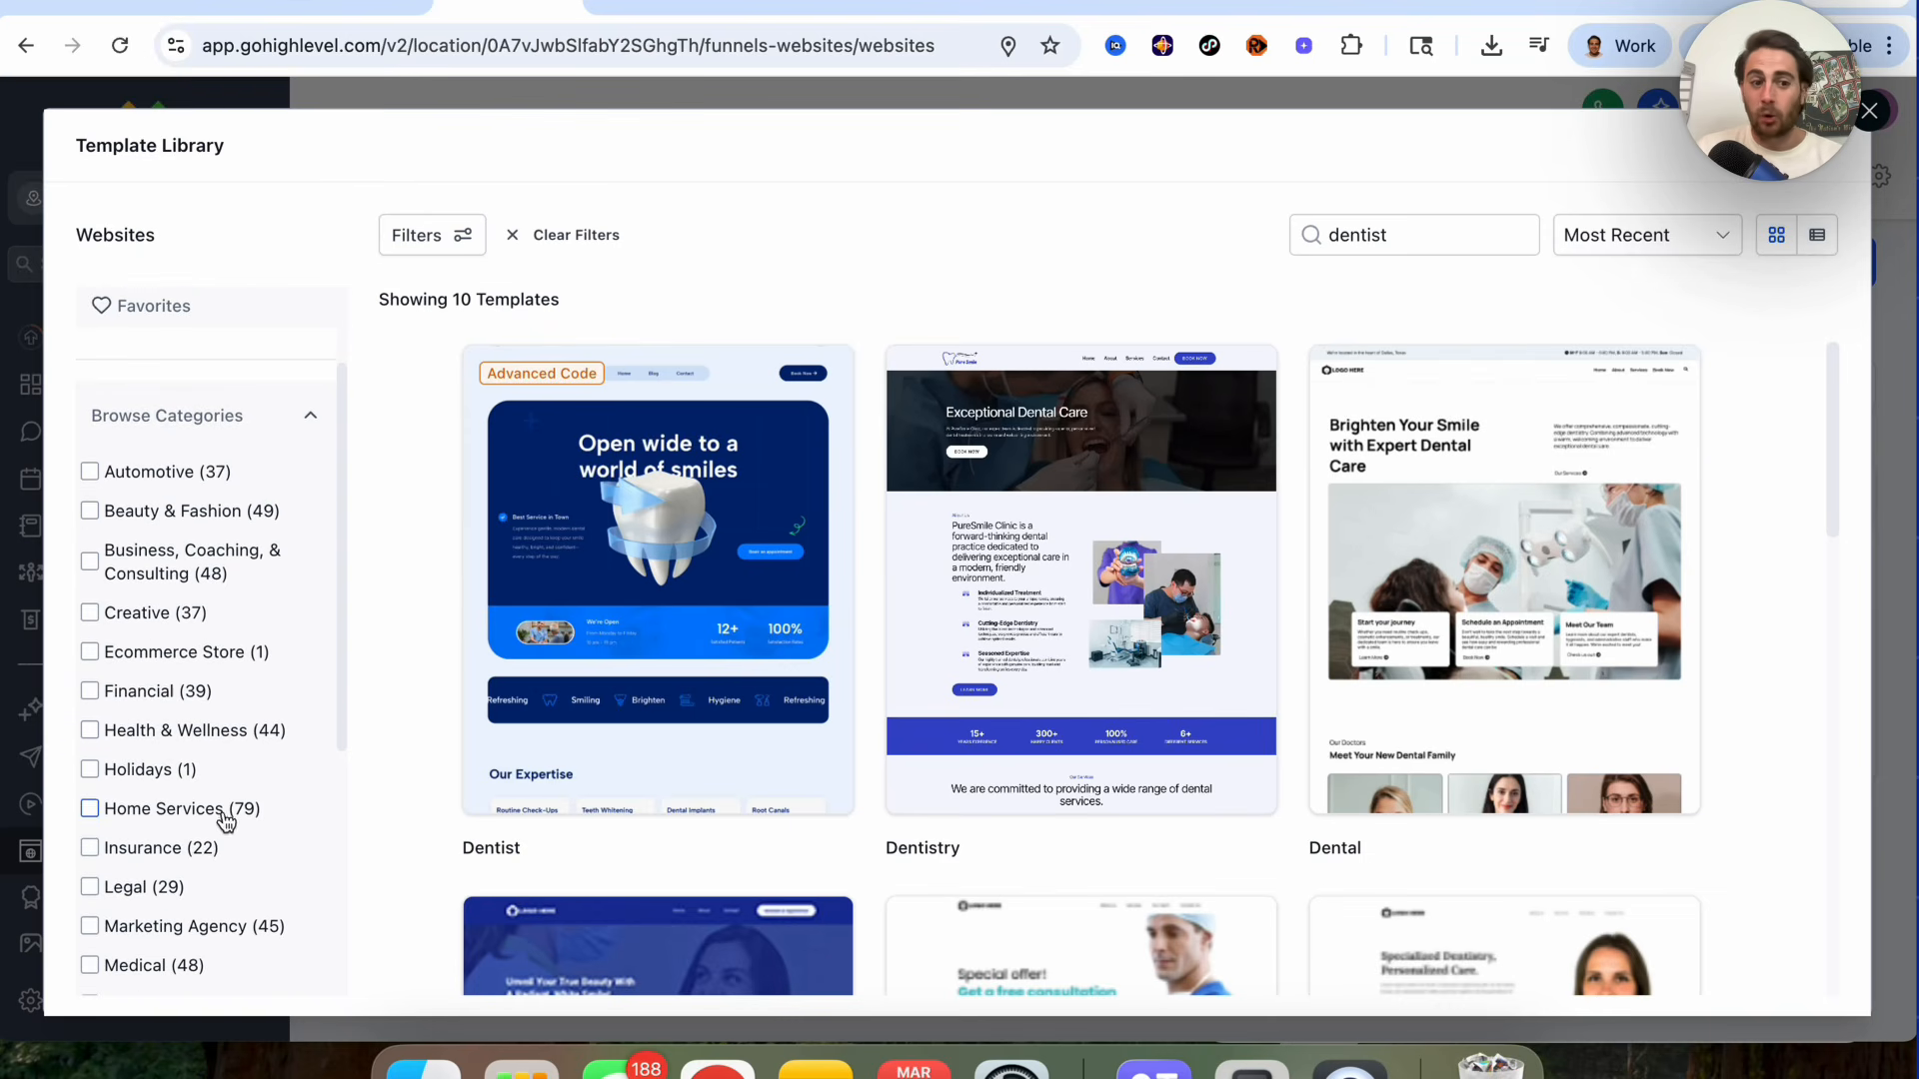
{"action": "scroll", "coordinate": [215, 809], "scroll_direction": "down", "scroll_amount": 1}
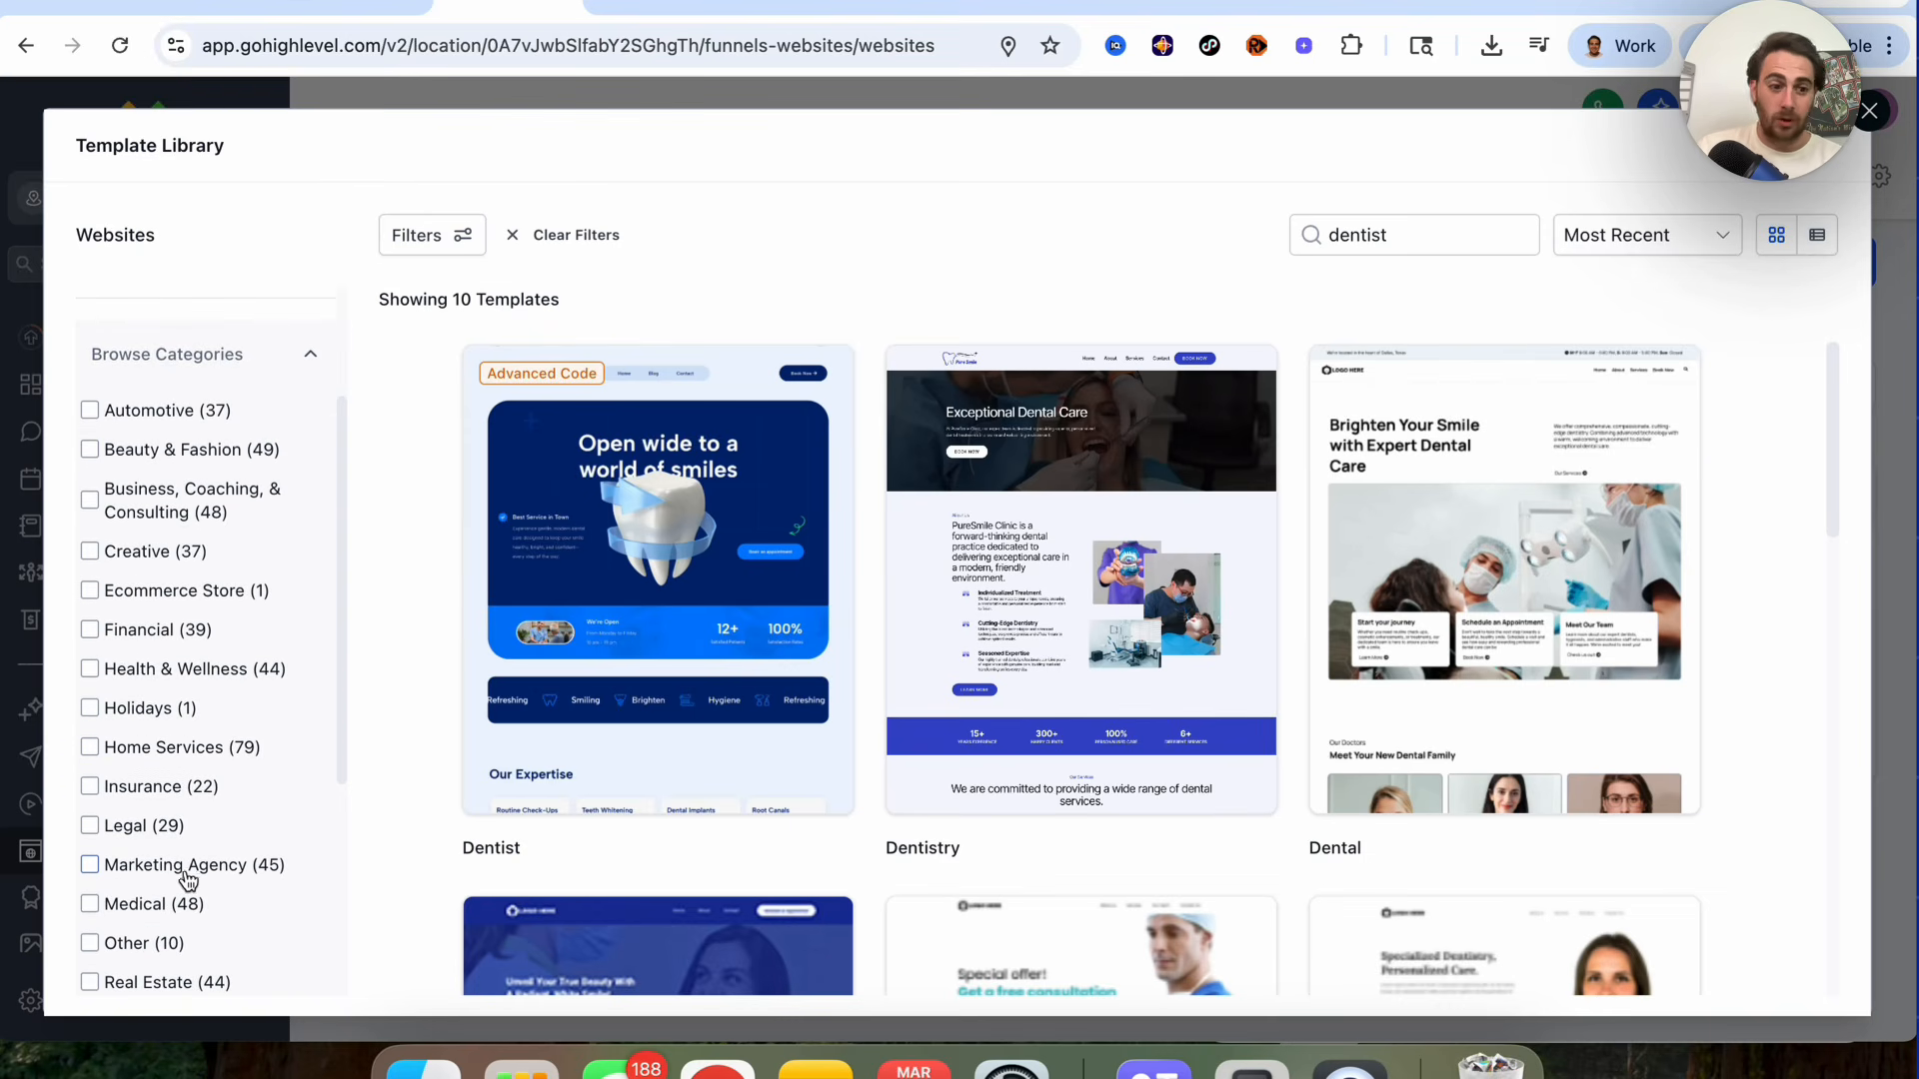
{"action": "scroll", "coordinate": [170, 905], "scroll_direction": "down", "scroll_amount": 1}
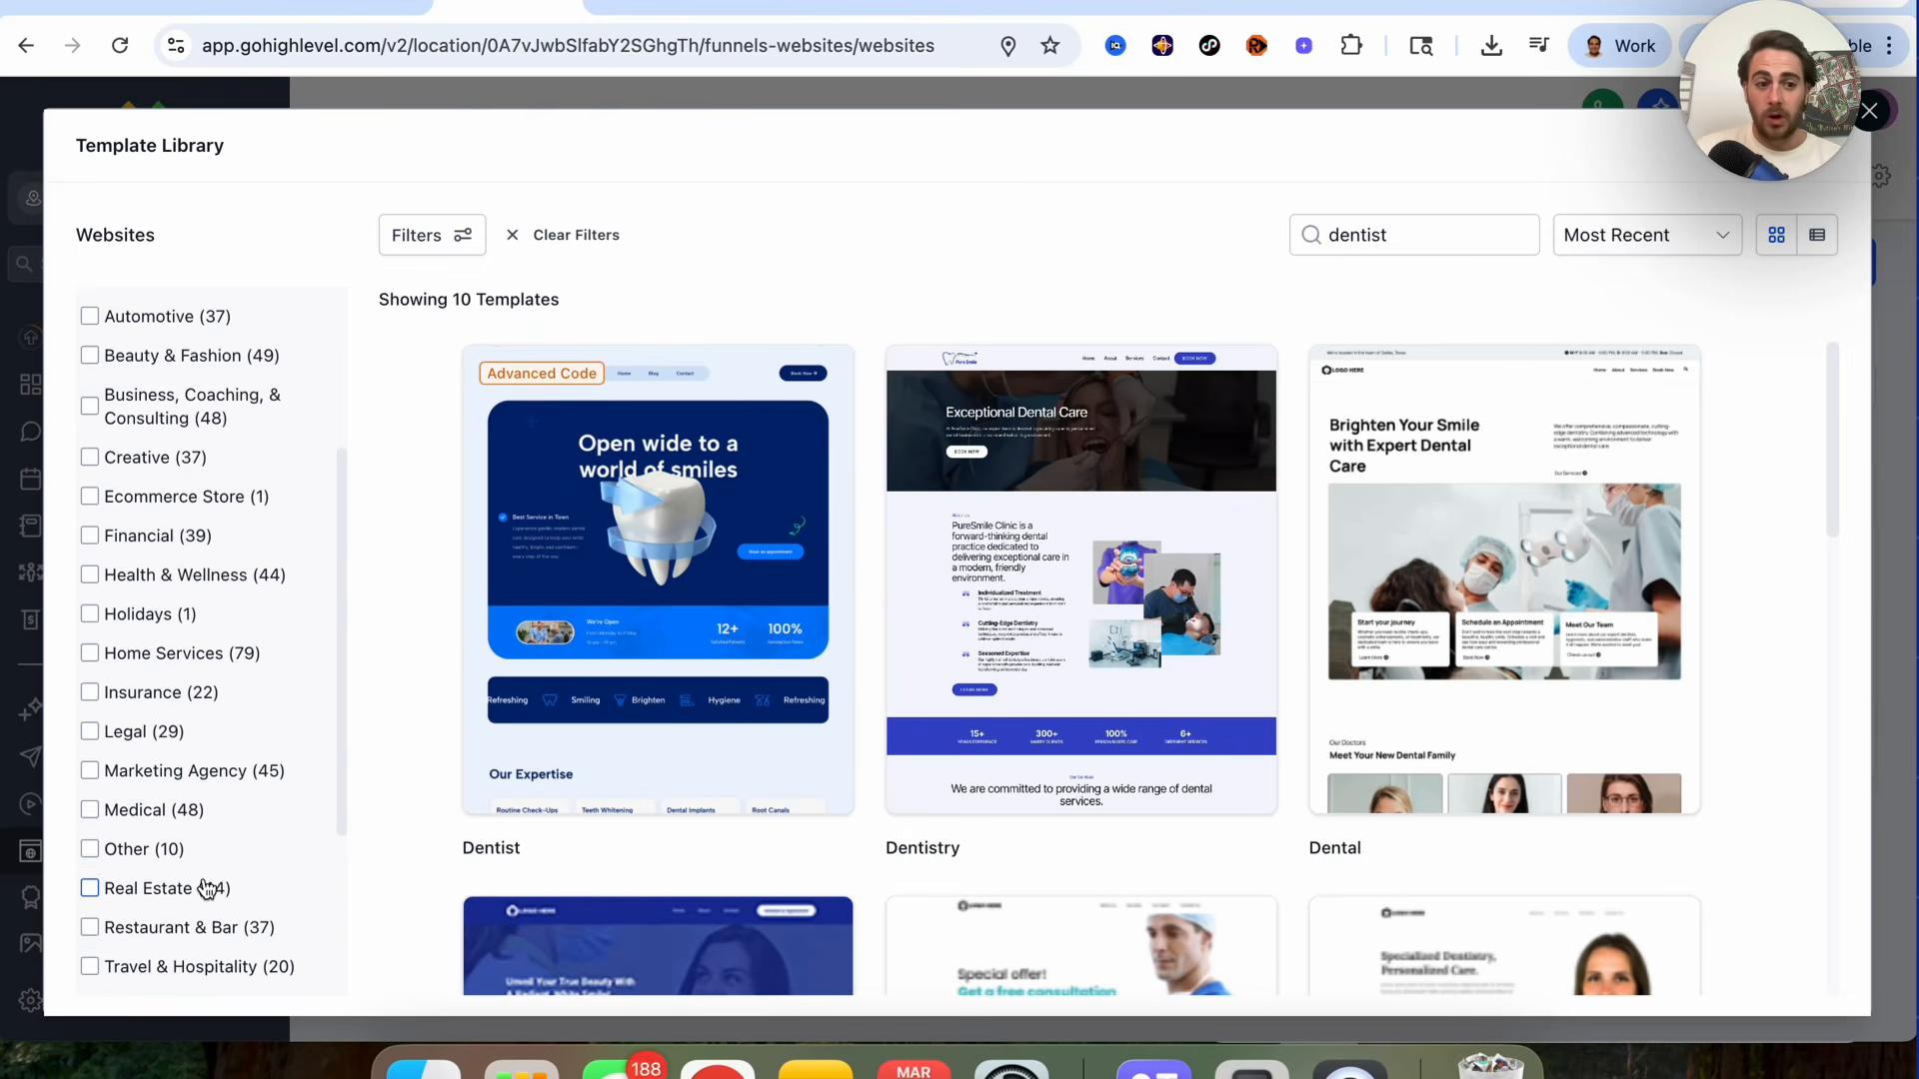
{"action": "scroll", "coordinate": [190, 884], "scroll_direction": "down", "scroll_amount": 1}
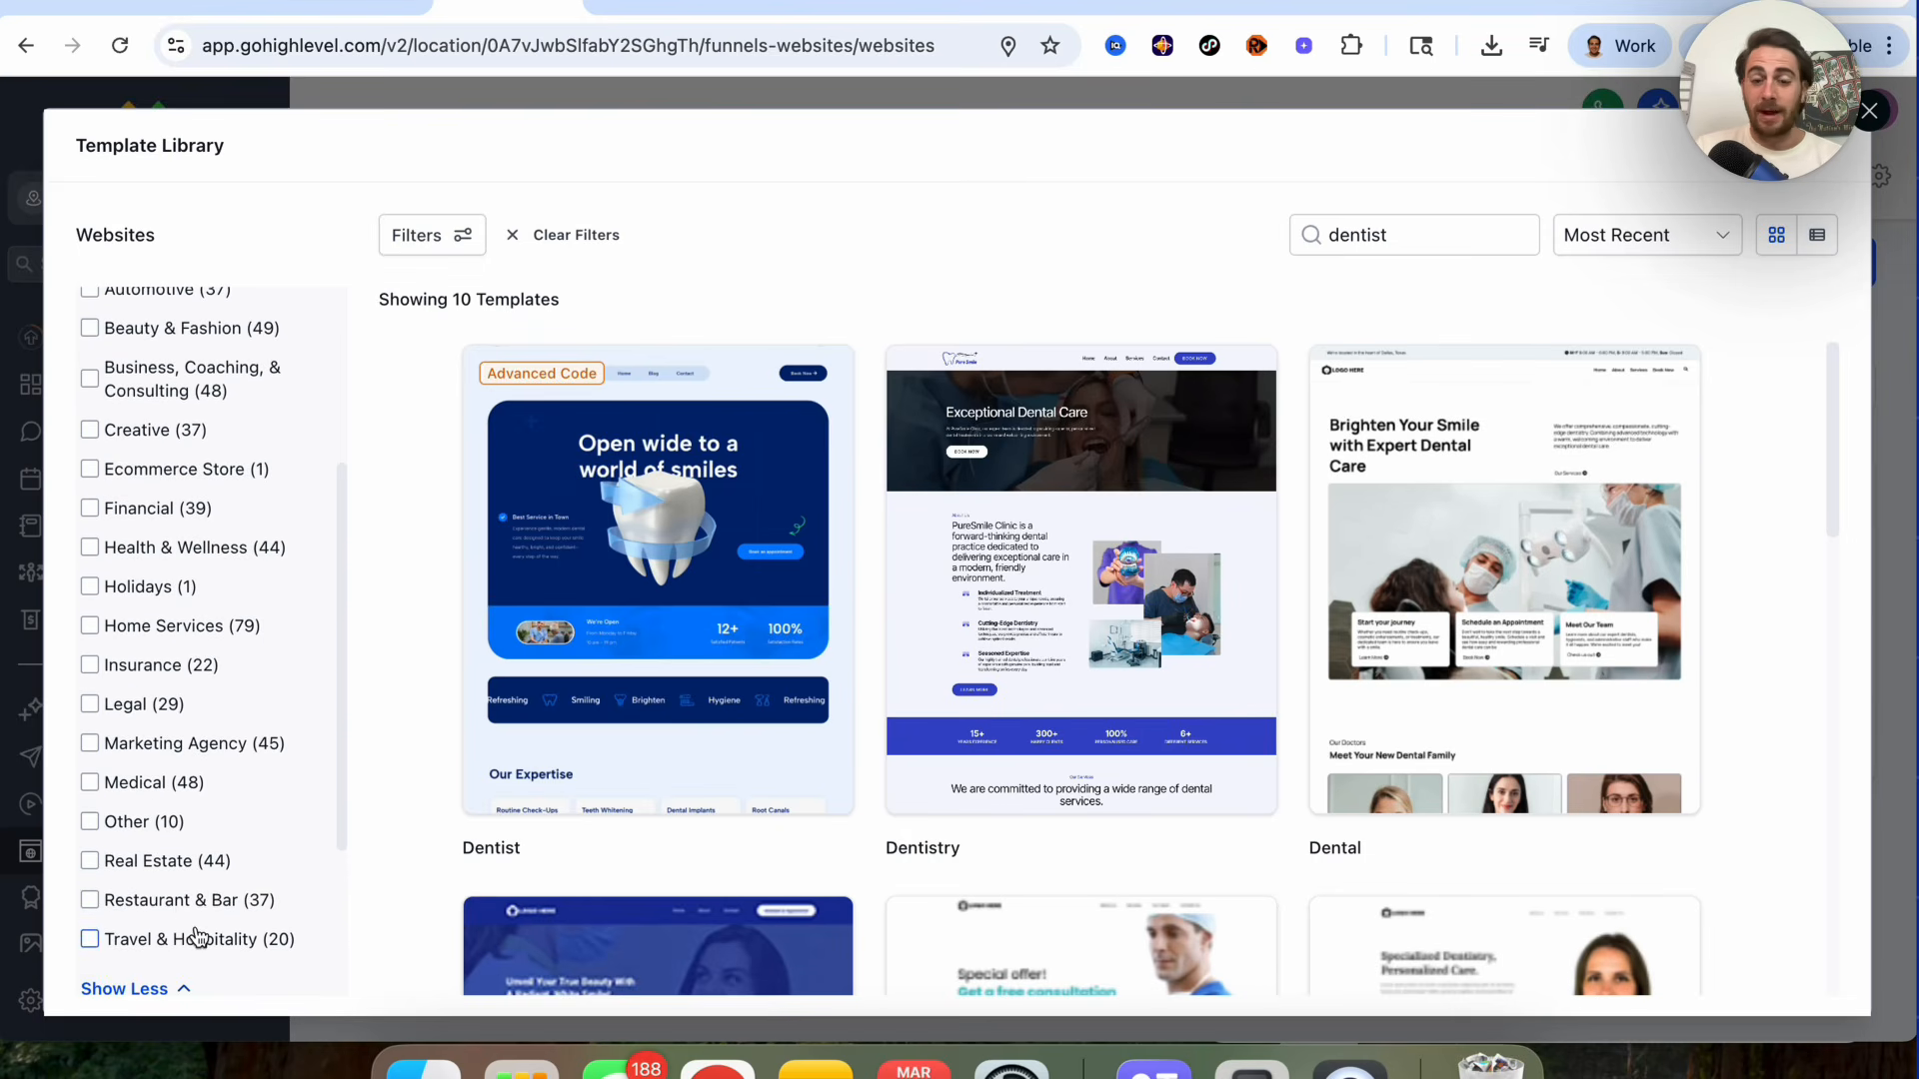
{"action": "mouse_move", "coordinate": [603, 750]}
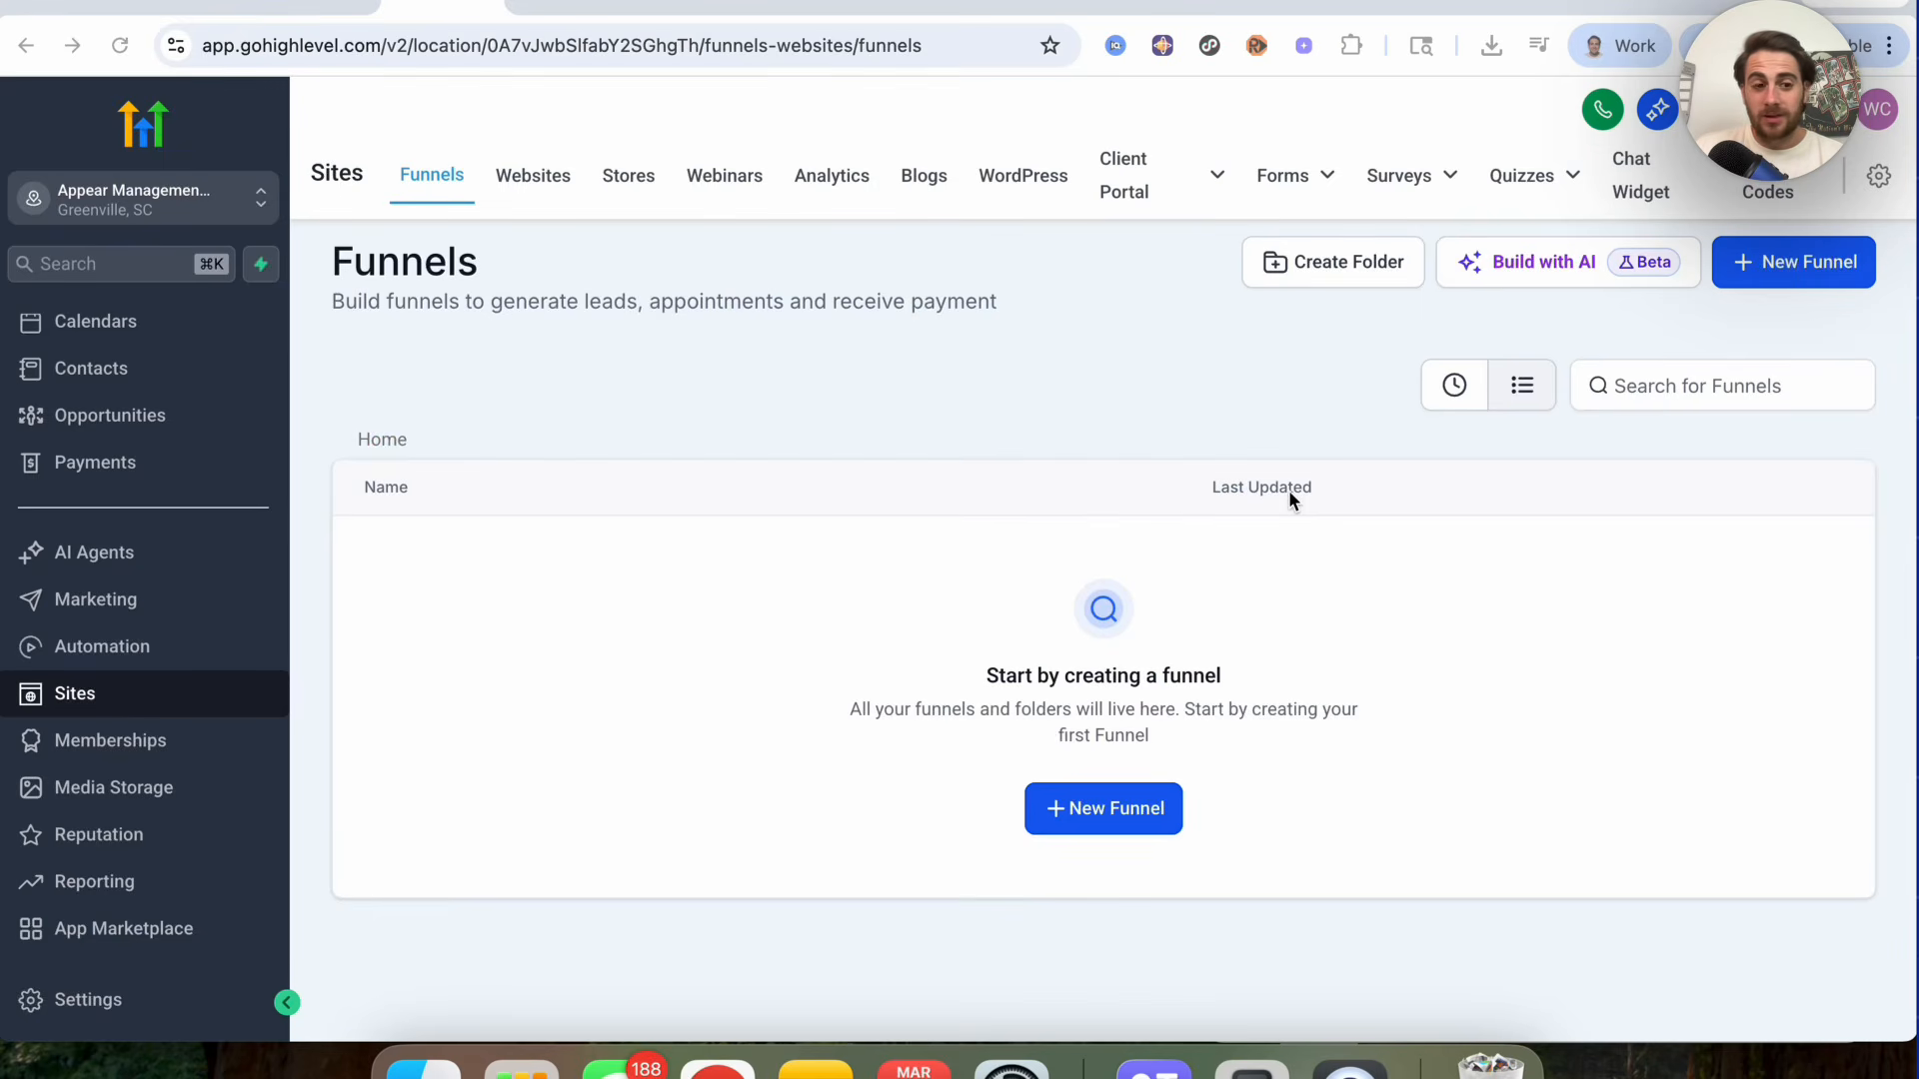
Step: Open the settings Labs page and locate the Brand New Funnel AI & Website AI feature
{"action": "left_click", "coordinate": [82, 993]}
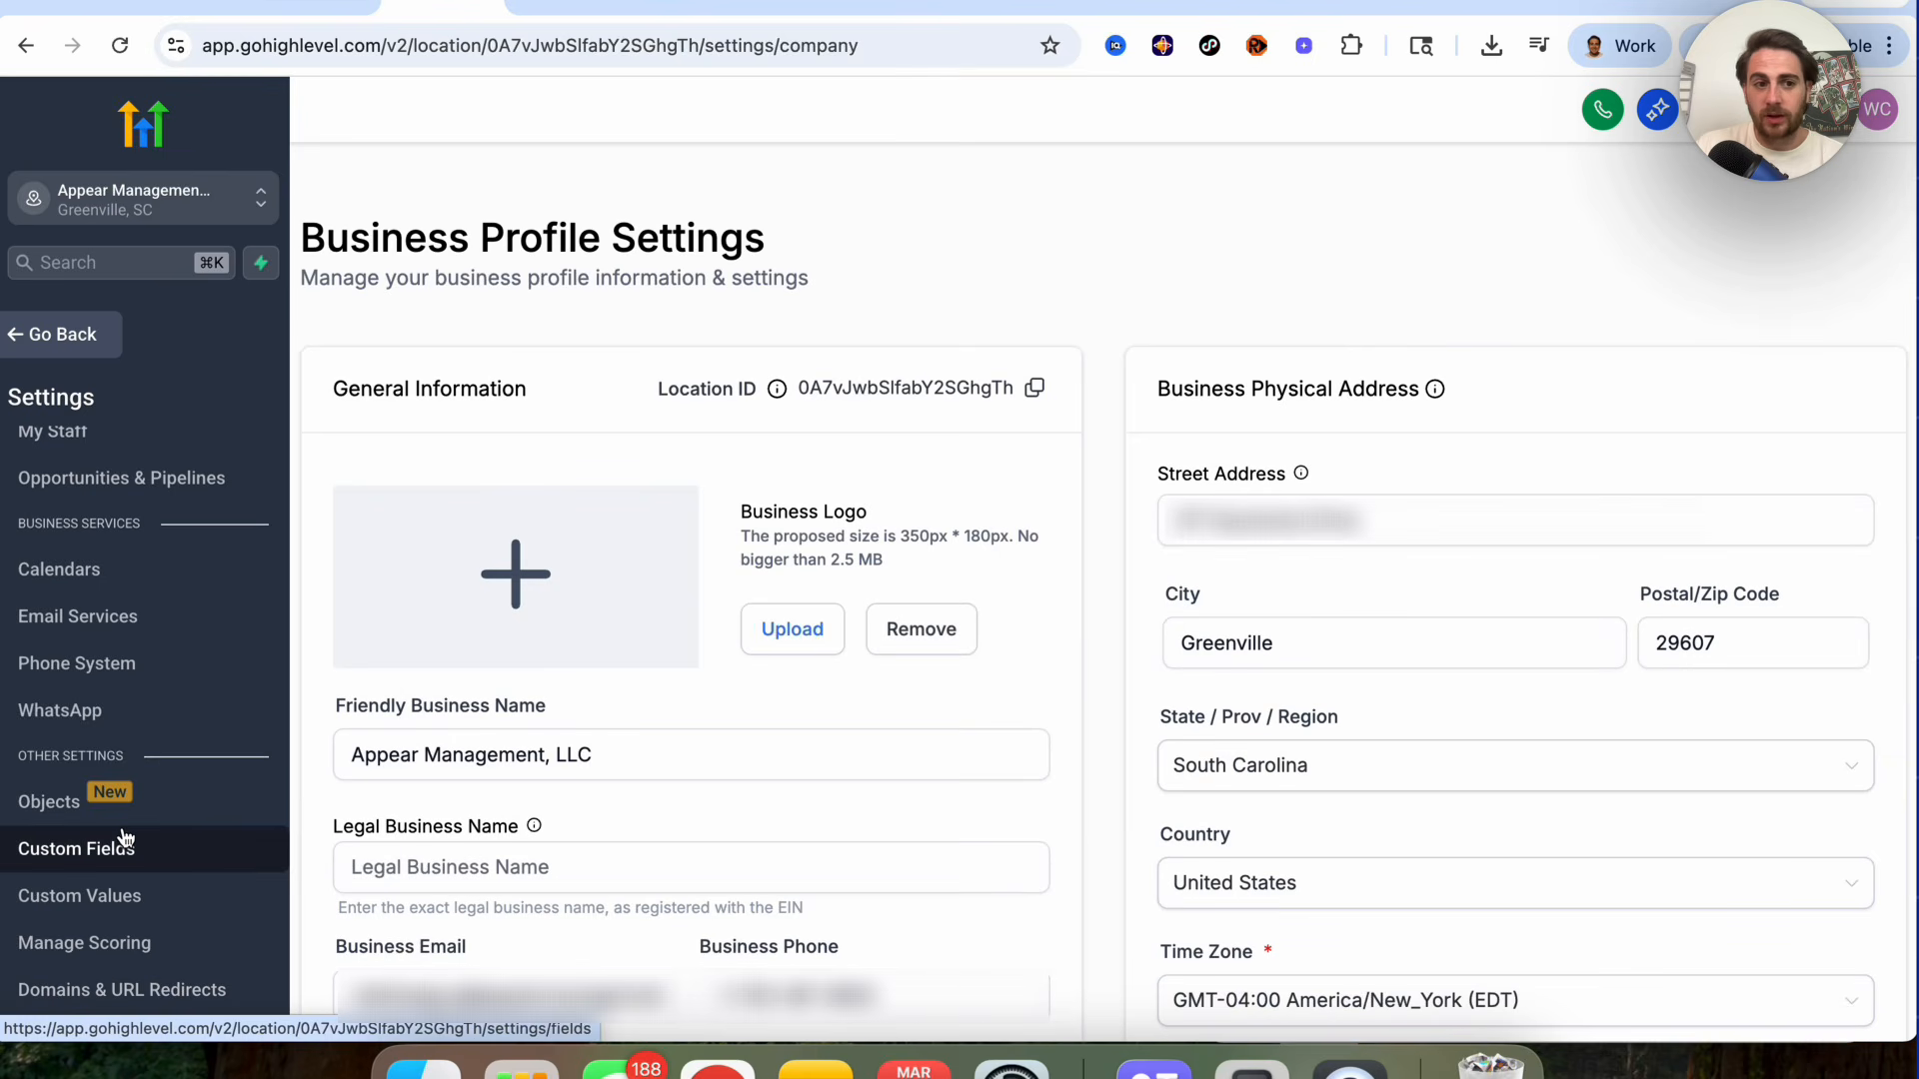
{"action": "scroll", "coordinate": [110, 879], "scroll_direction": "down", "scroll_amount": 5}
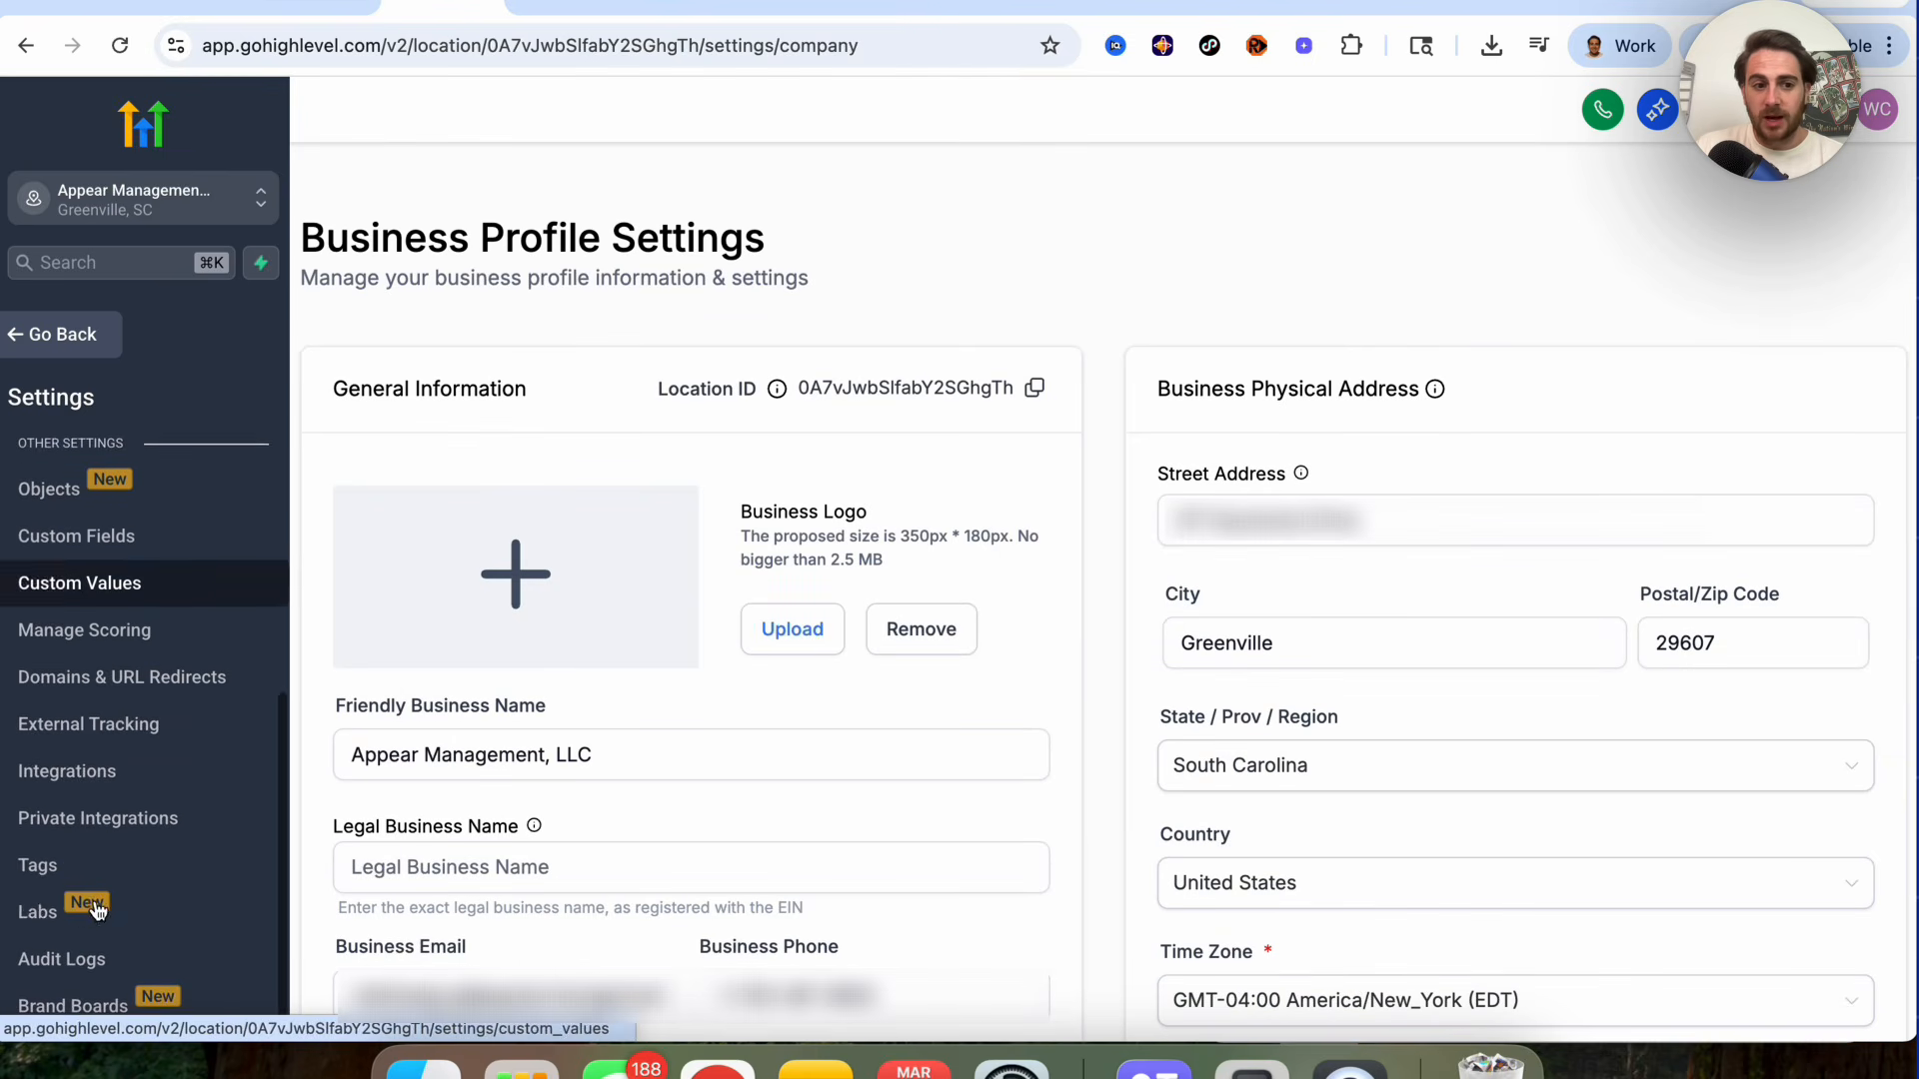
{"action": "left_click", "coordinate": [180, 913]}
{"action": "scroll", "coordinate": [397, 825], "scroll_direction": "down", "scroll_amount": 8}
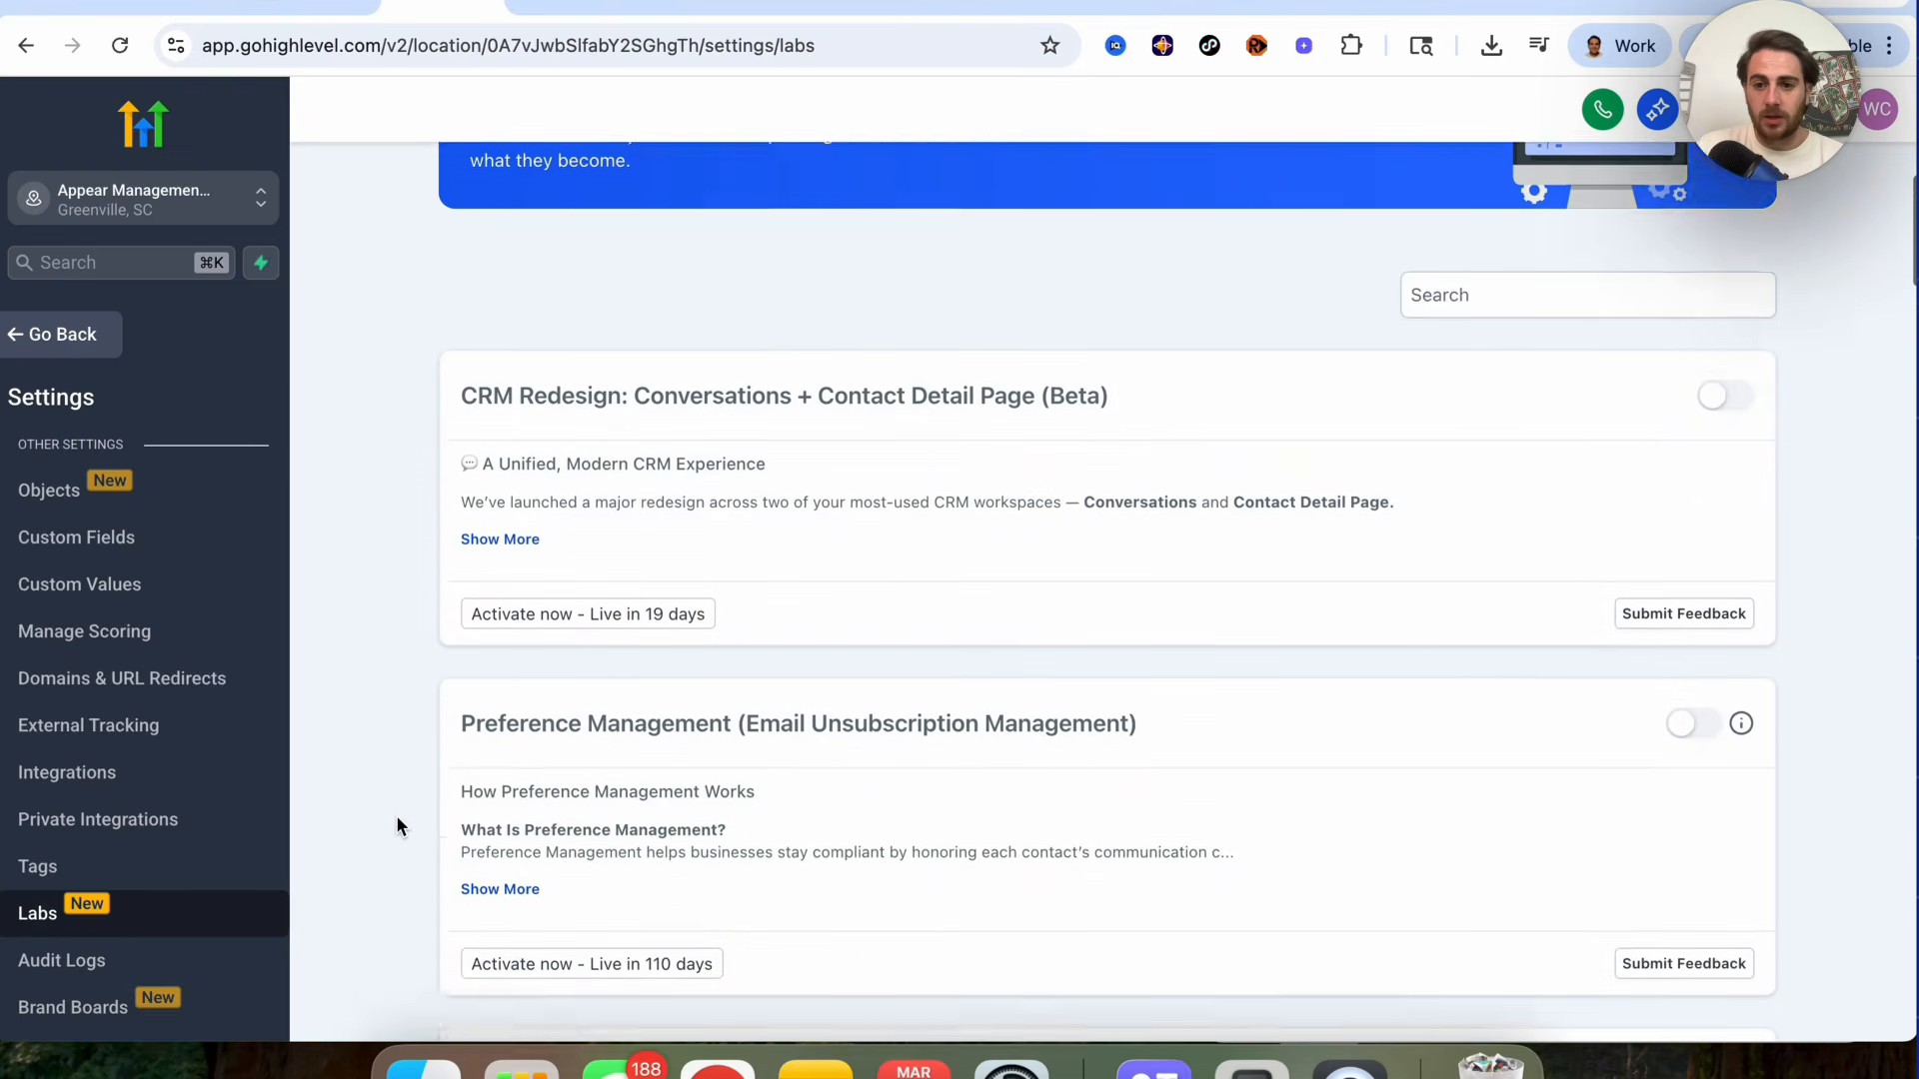
{"action": "scroll", "coordinate": [396, 818], "scroll_direction": "down", "scroll_amount": 5}
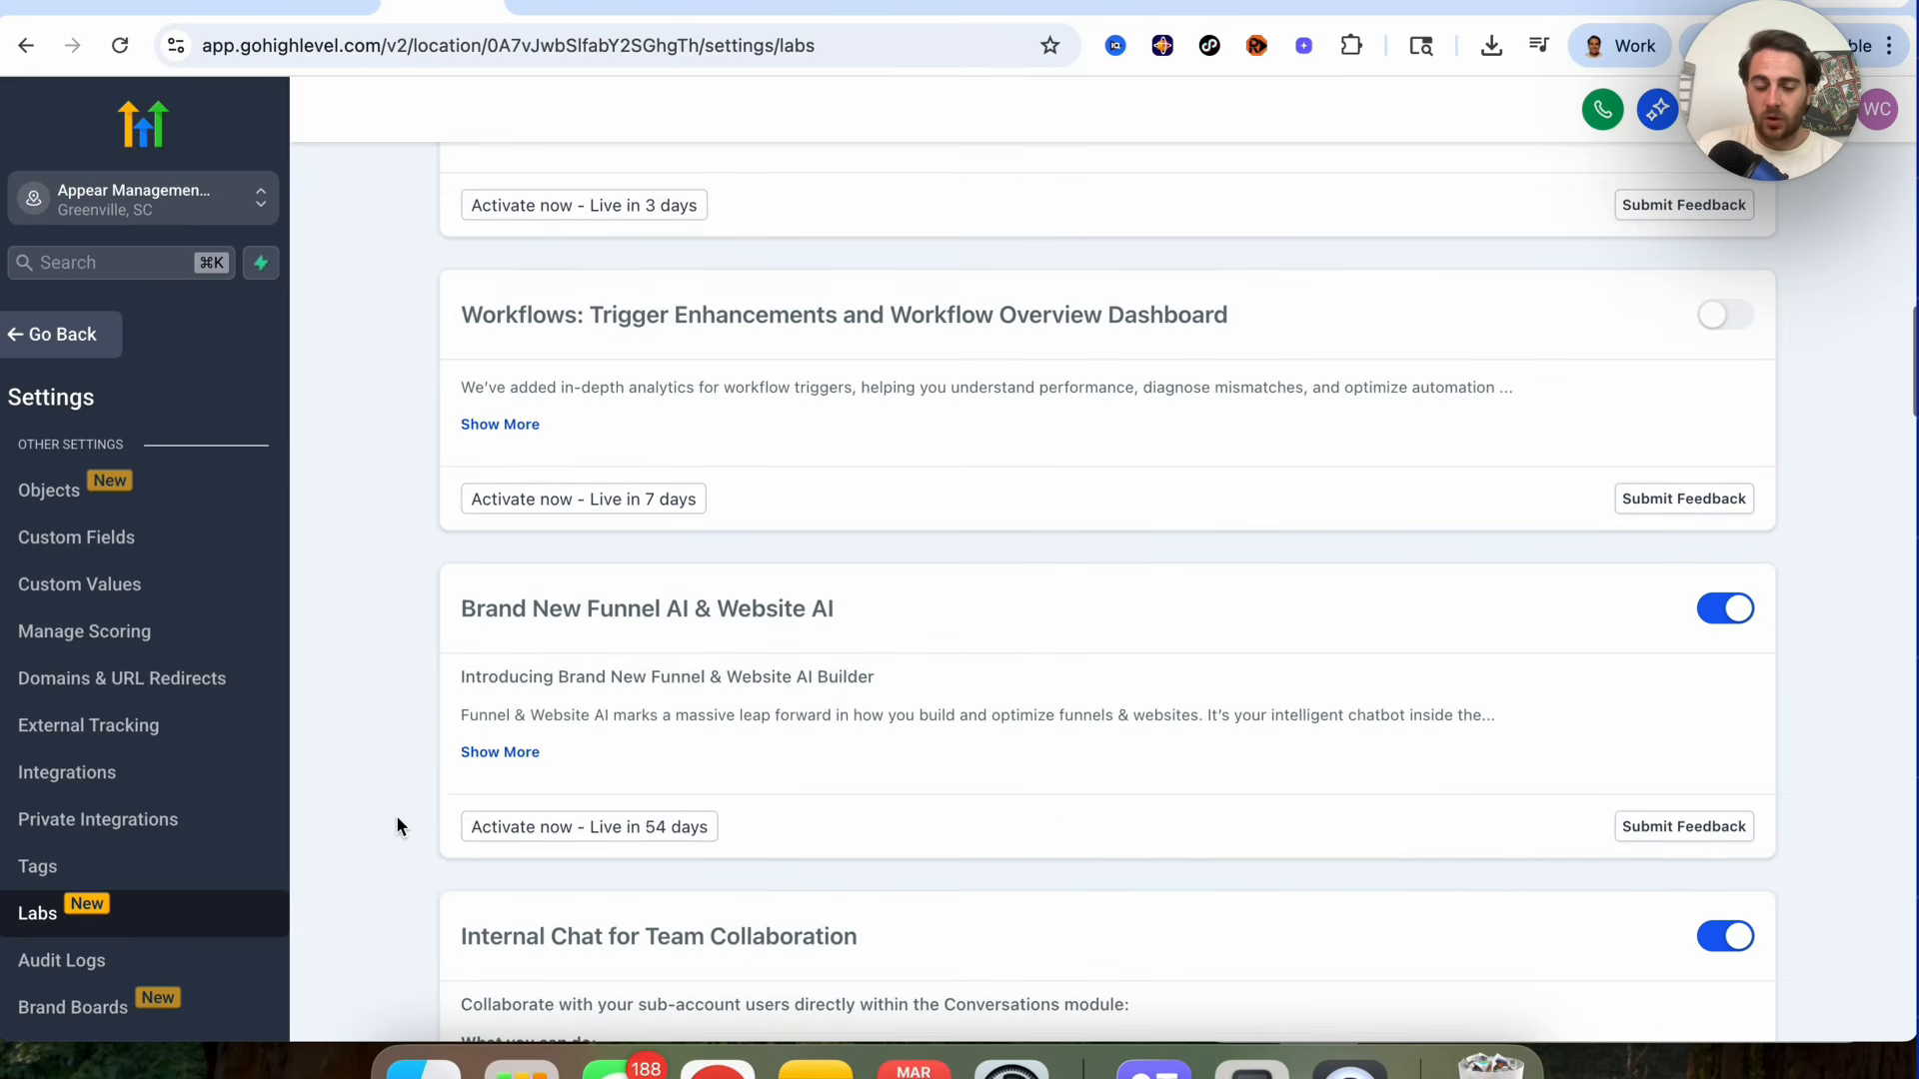
{"action": "triple_click", "coordinate": [526, 612]}
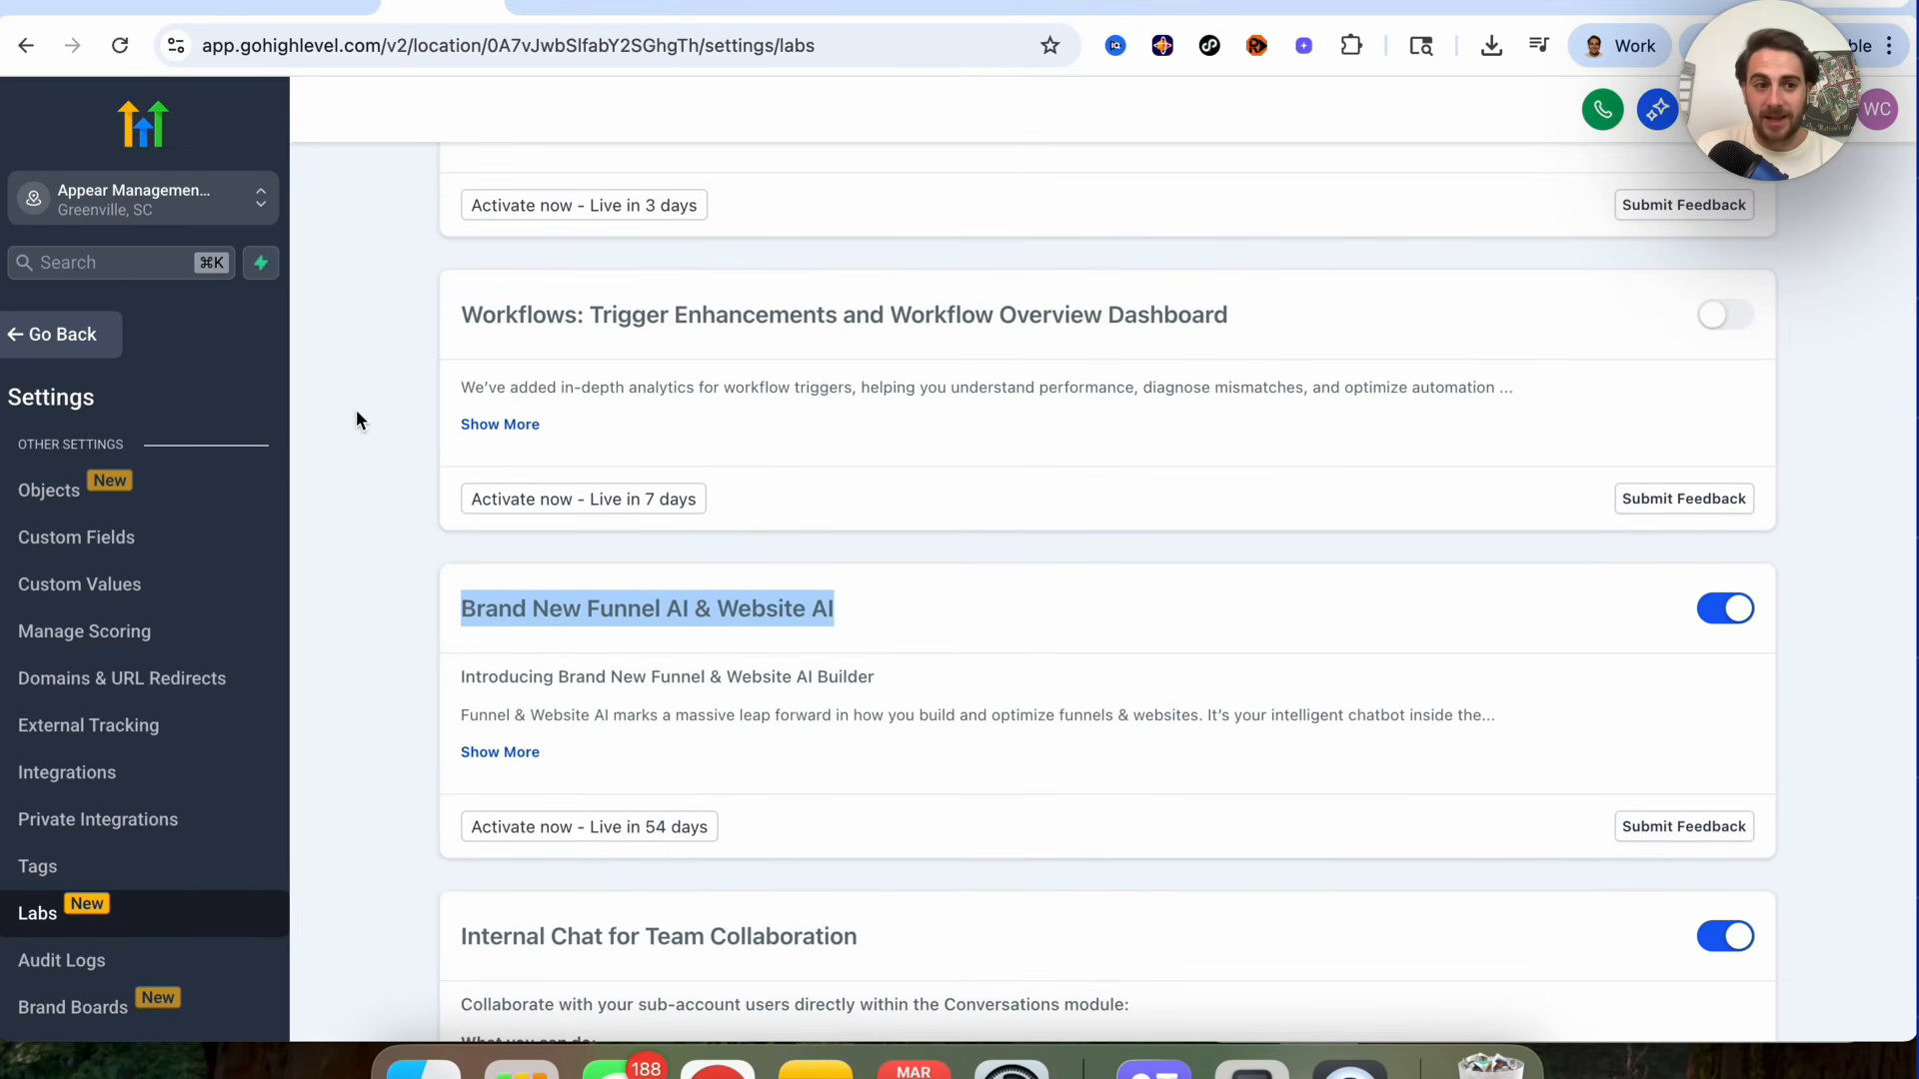
Step: Return to Websites and start a new website with Build with AI
{"action": "left_click", "coordinate": [58, 345]}
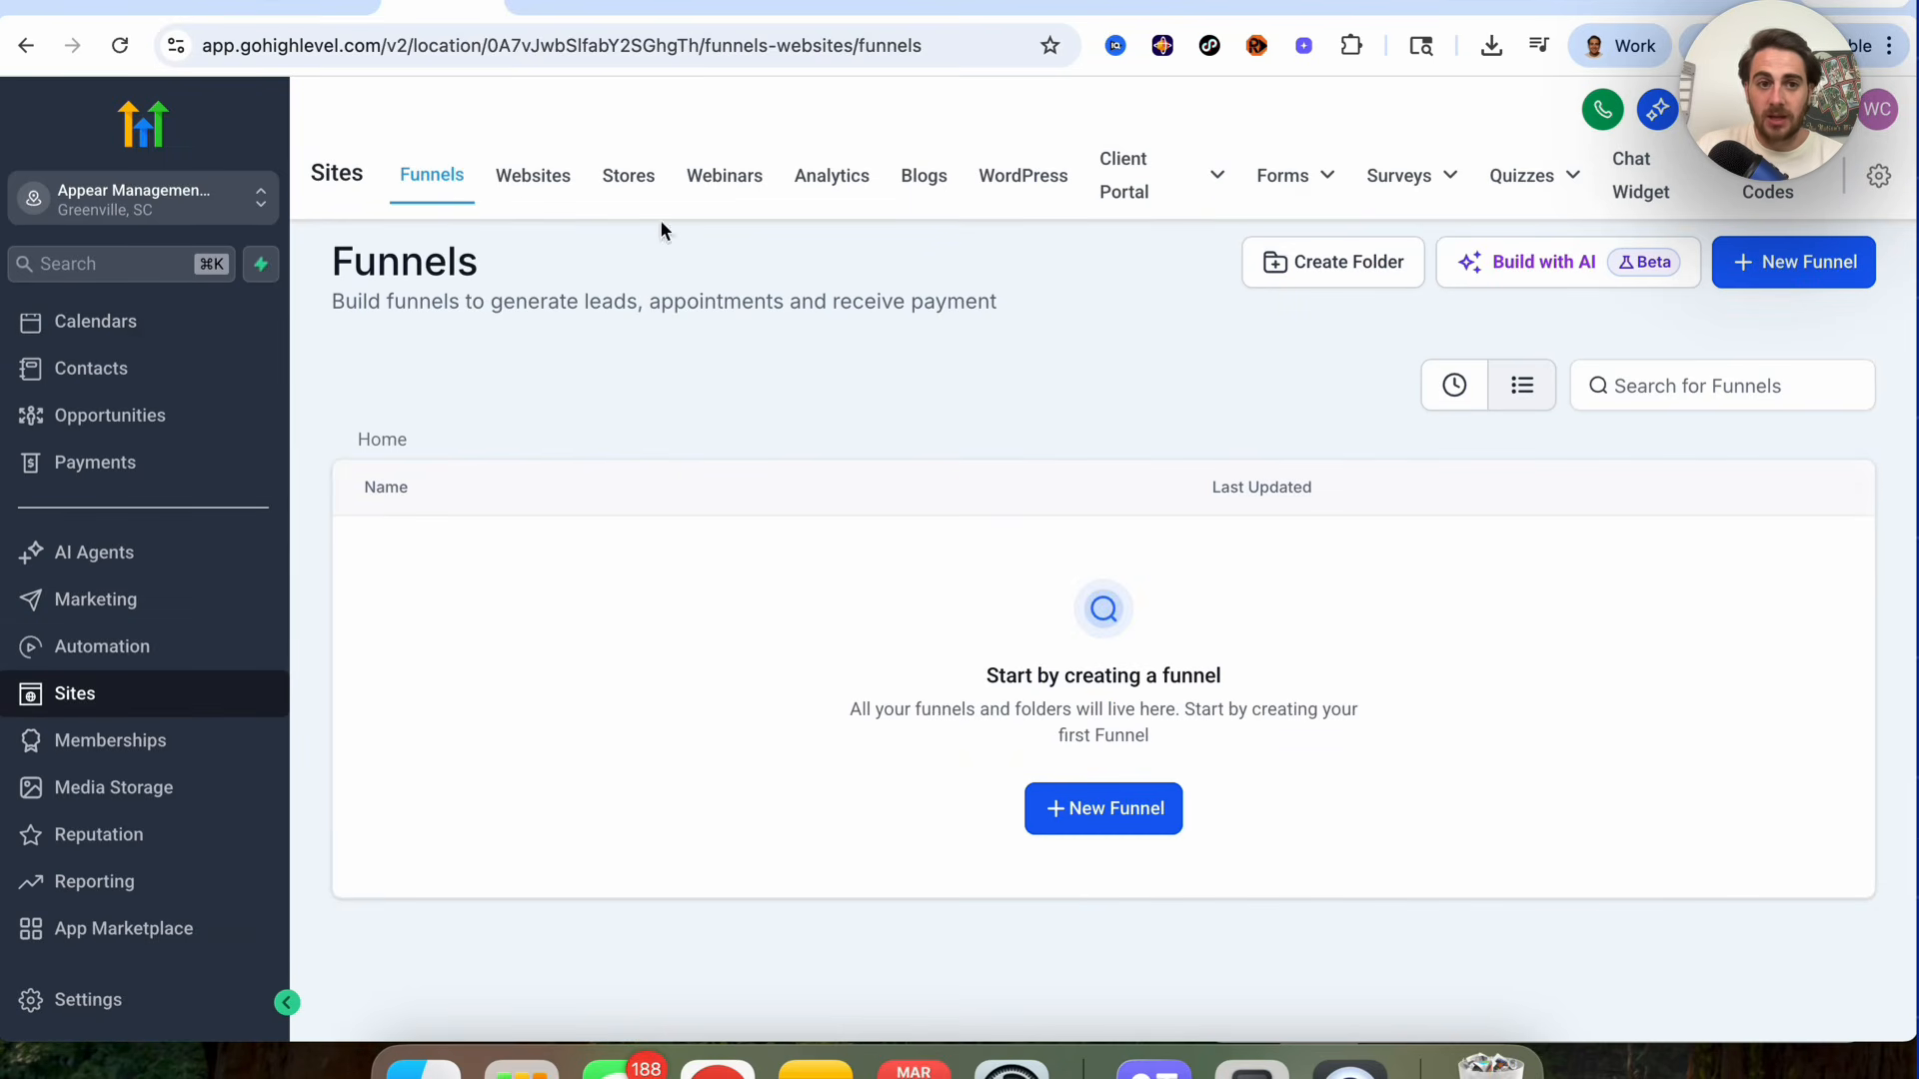
{"action": "left_click", "coordinate": [521, 178]}
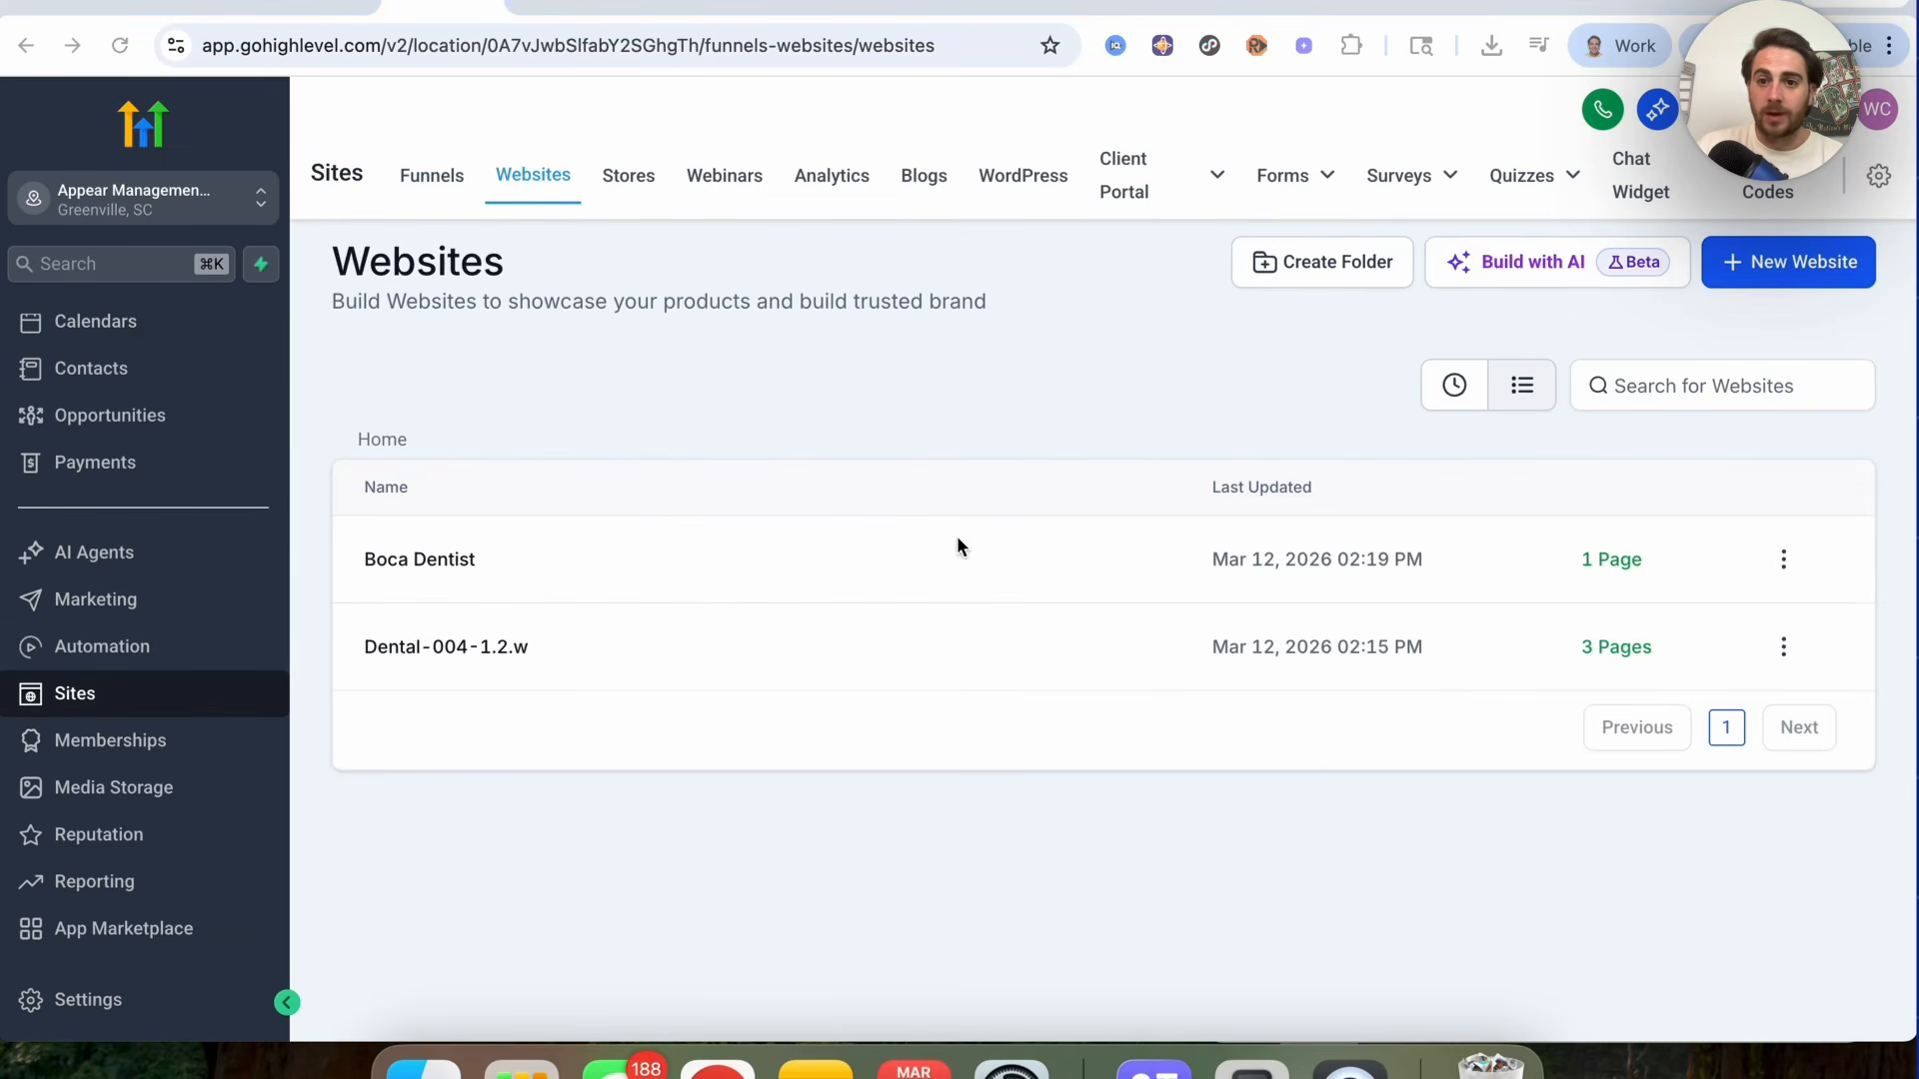
{"action": "left_click", "coordinate": [1564, 282]}
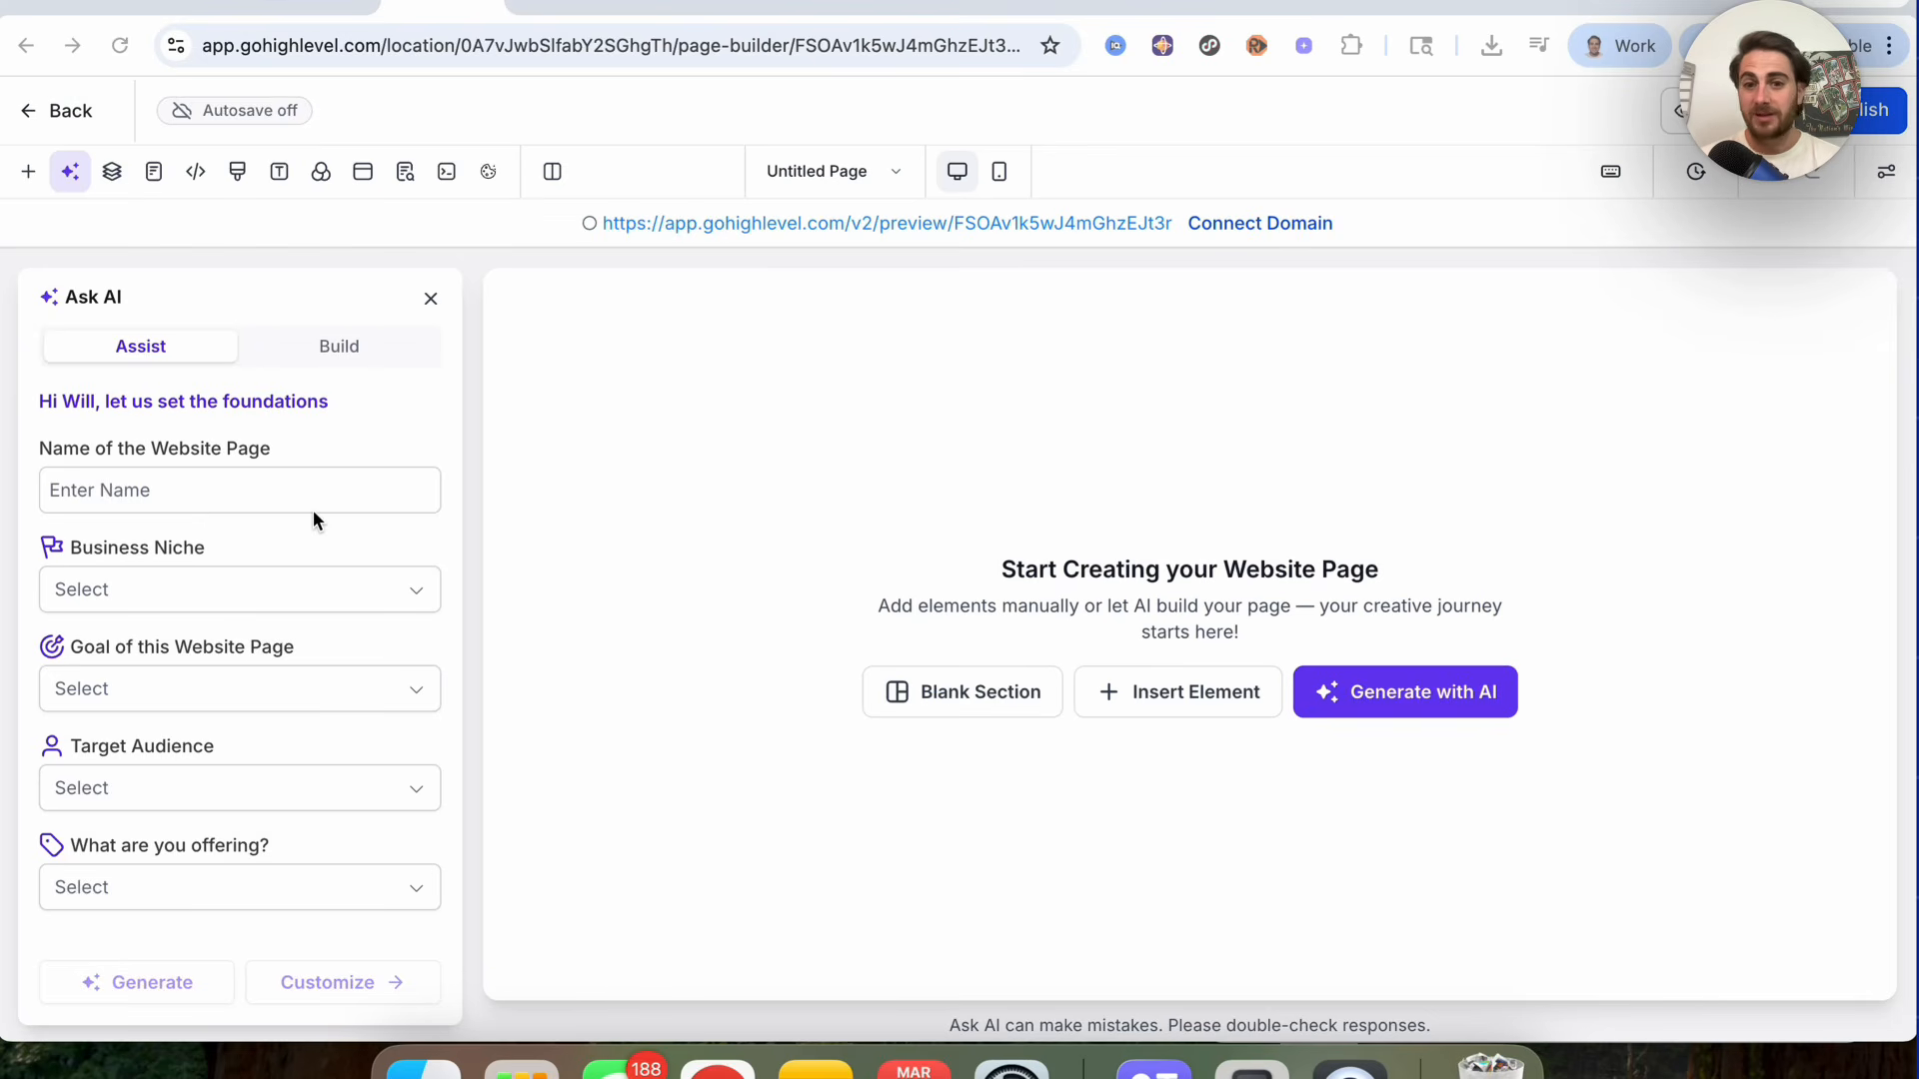
Step: Review the Ask AI form's niche, goal, audience and offering options and glance at the Elite Boca Dental site
{"action": "left_click", "coordinate": [186, 597]}
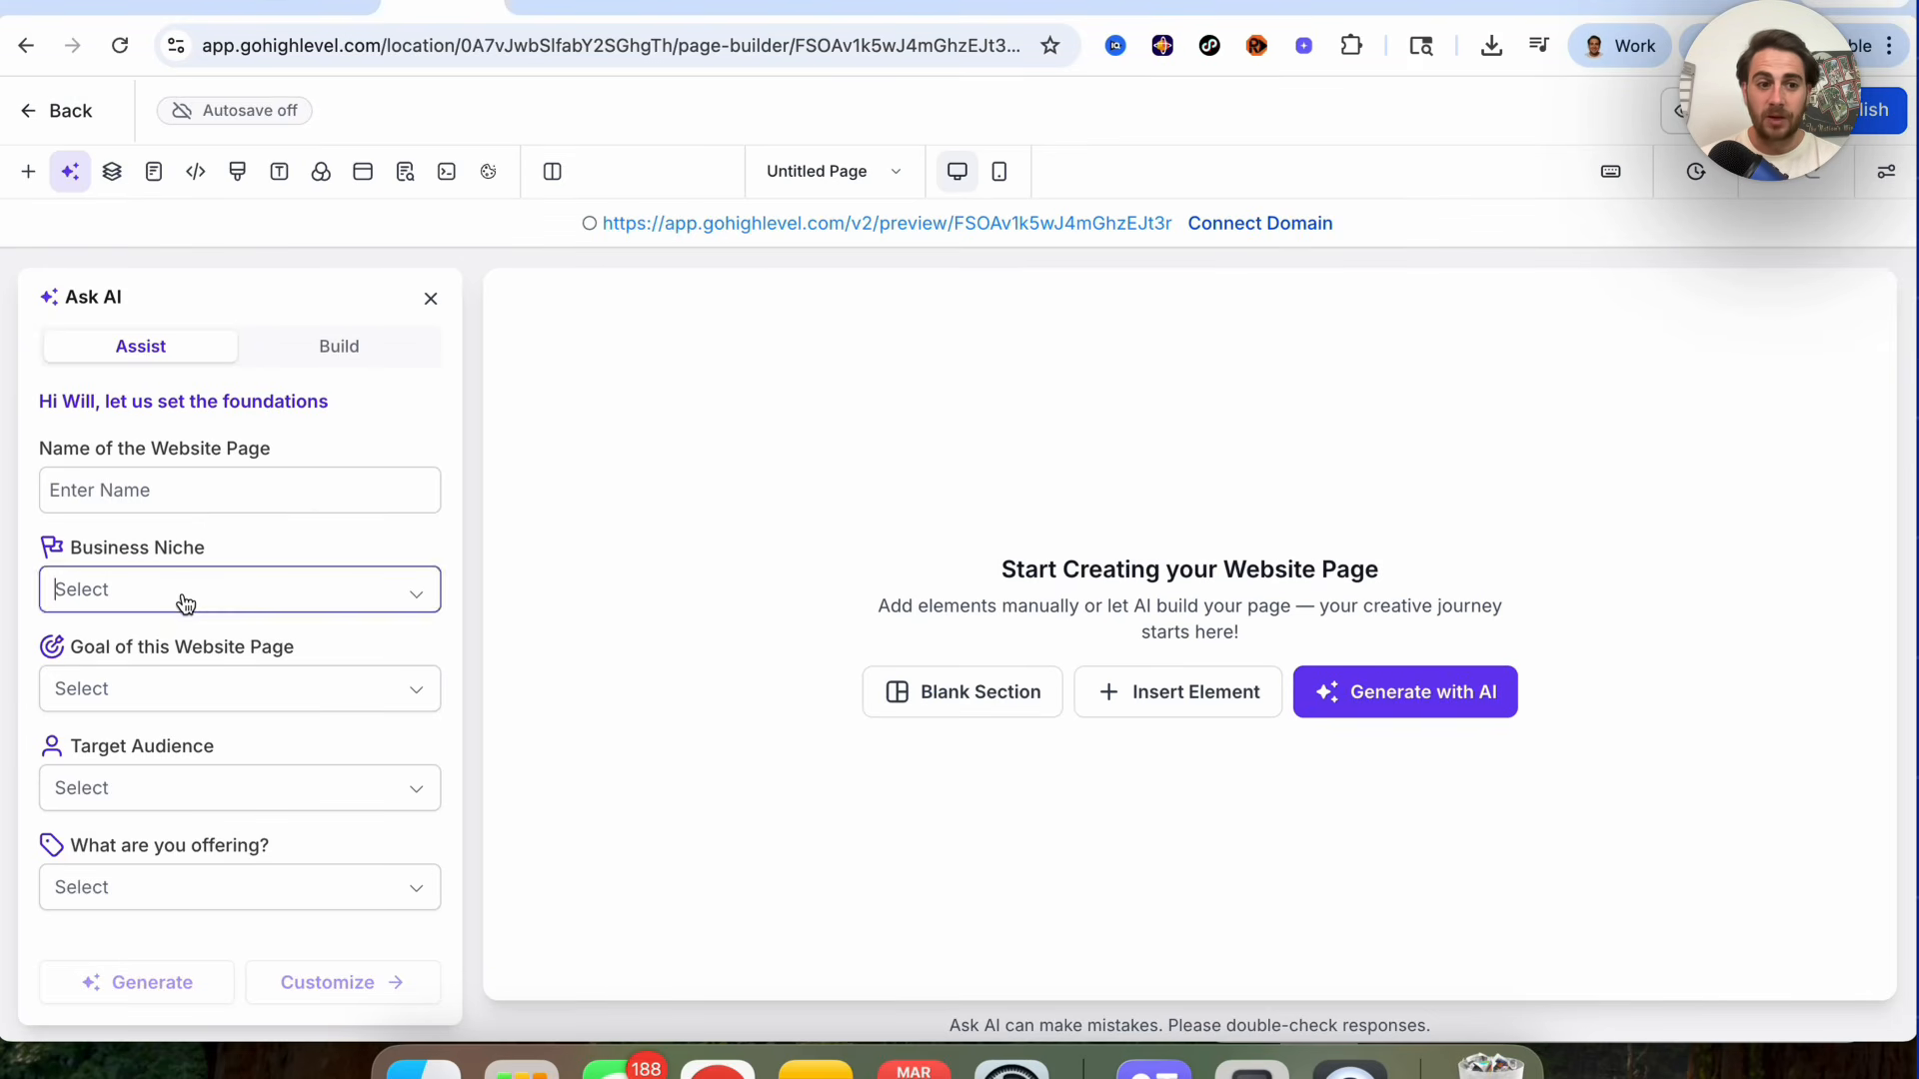
{"action": "left_click", "coordinate": [225, 652]}
{"action": "left_click", "coordinate": [222, 676]}
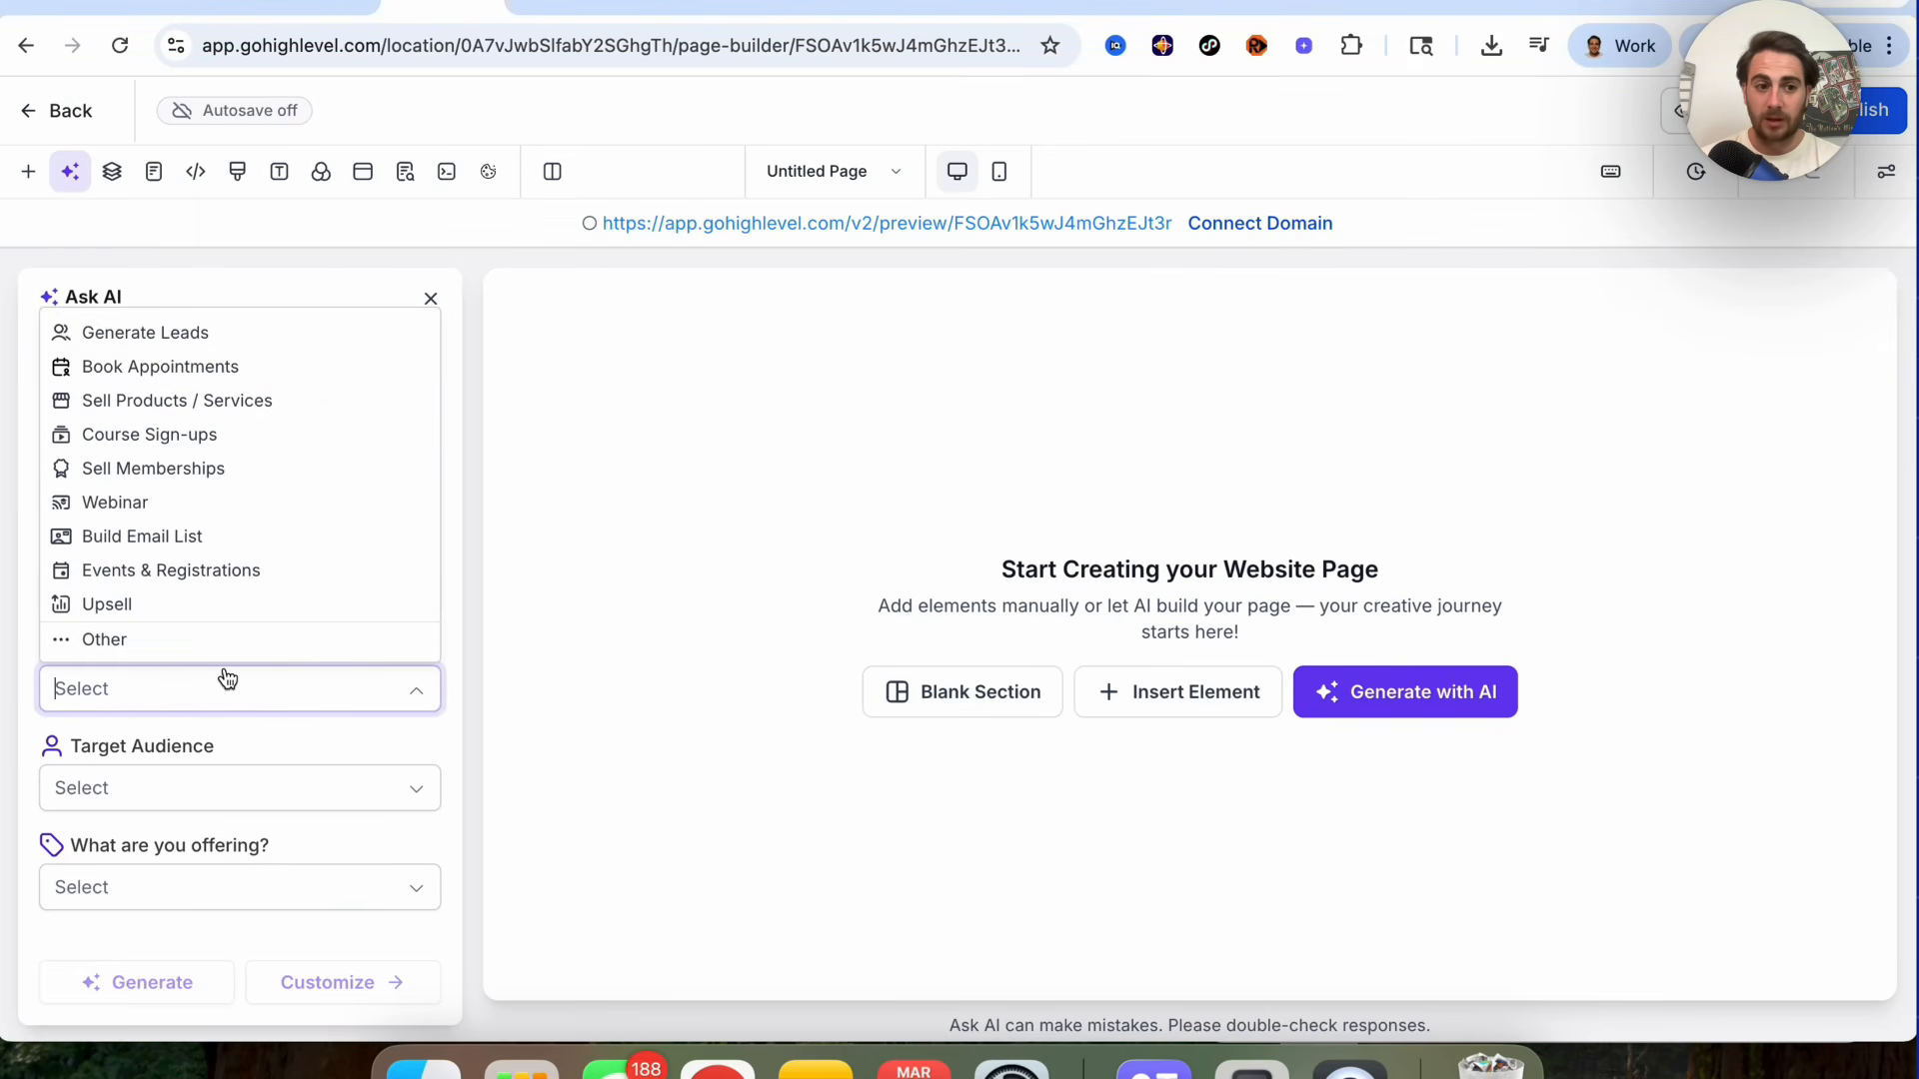
{"action": "left_click", "coordinate": [215, 780]}
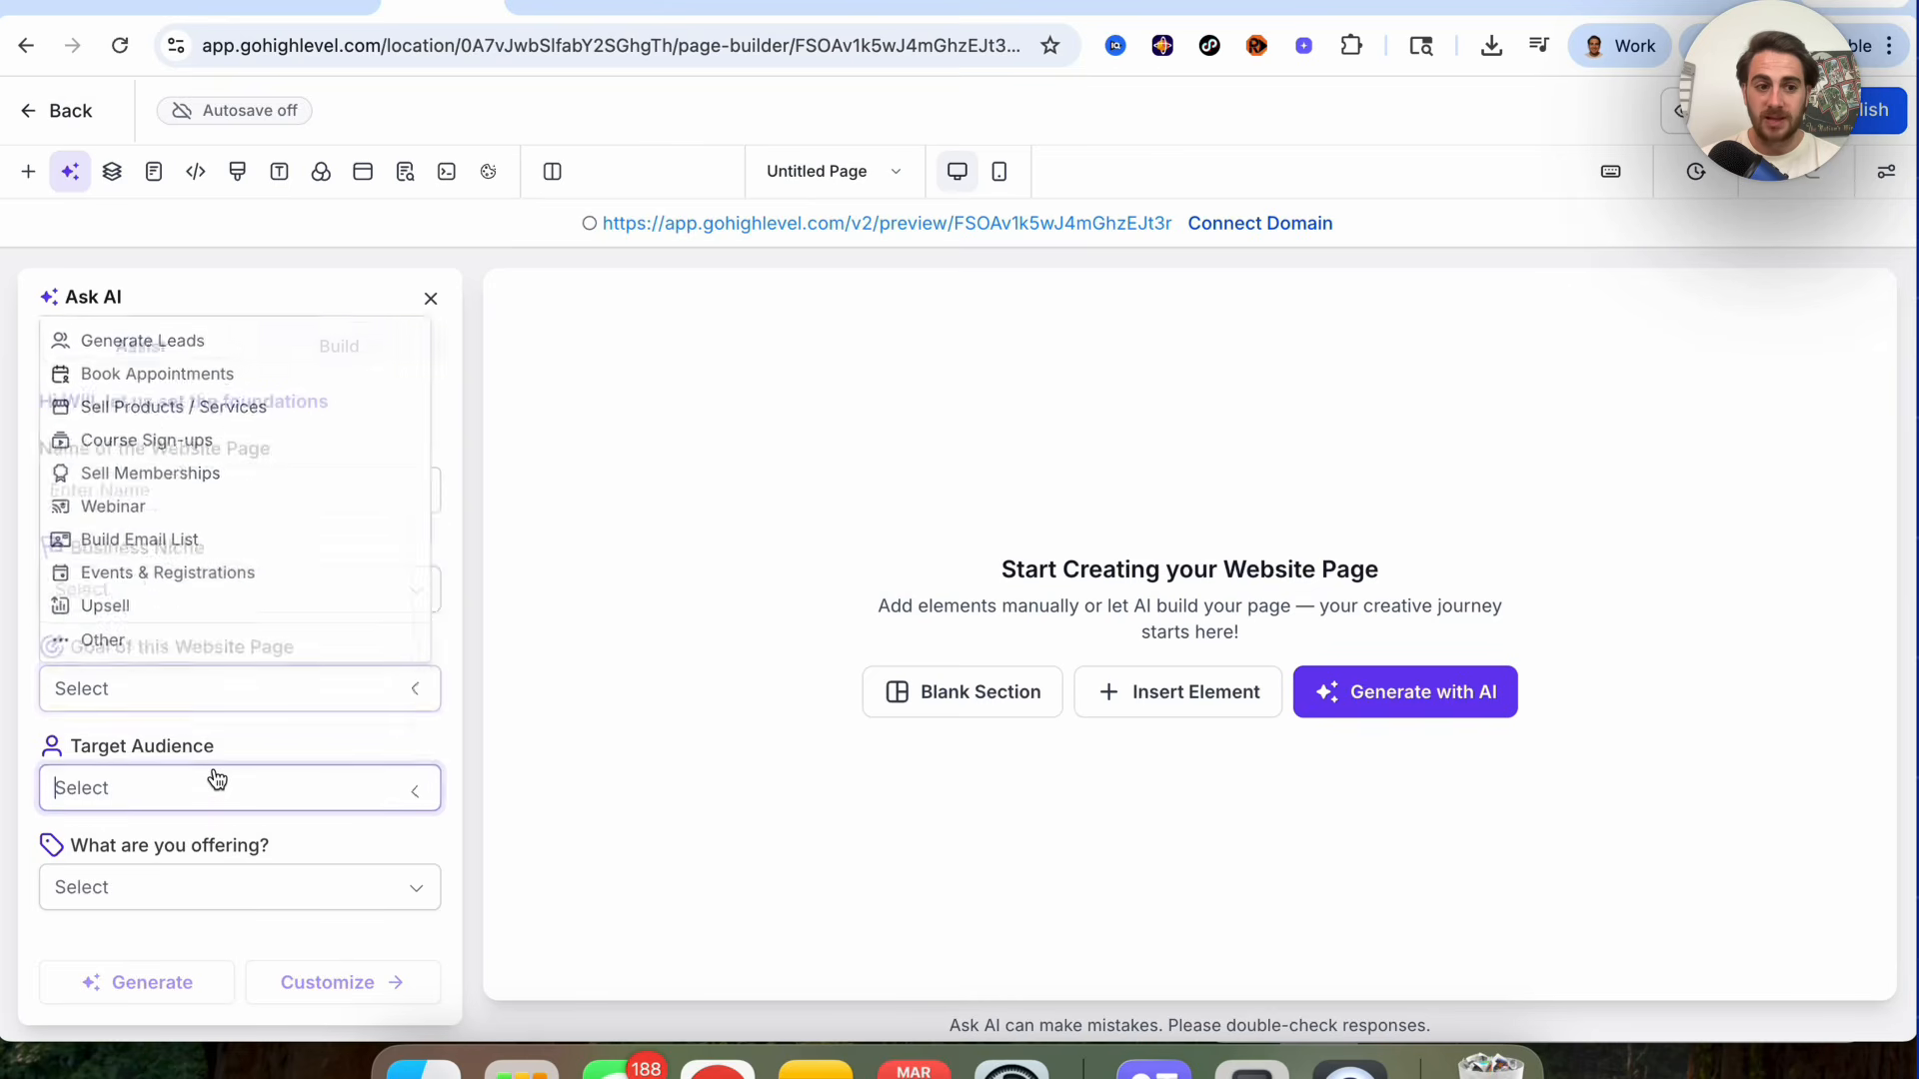
{"action": "left_click", "coordinate": [230, 880]}
{"action": "left_click", "coordinate": [197, 498]}
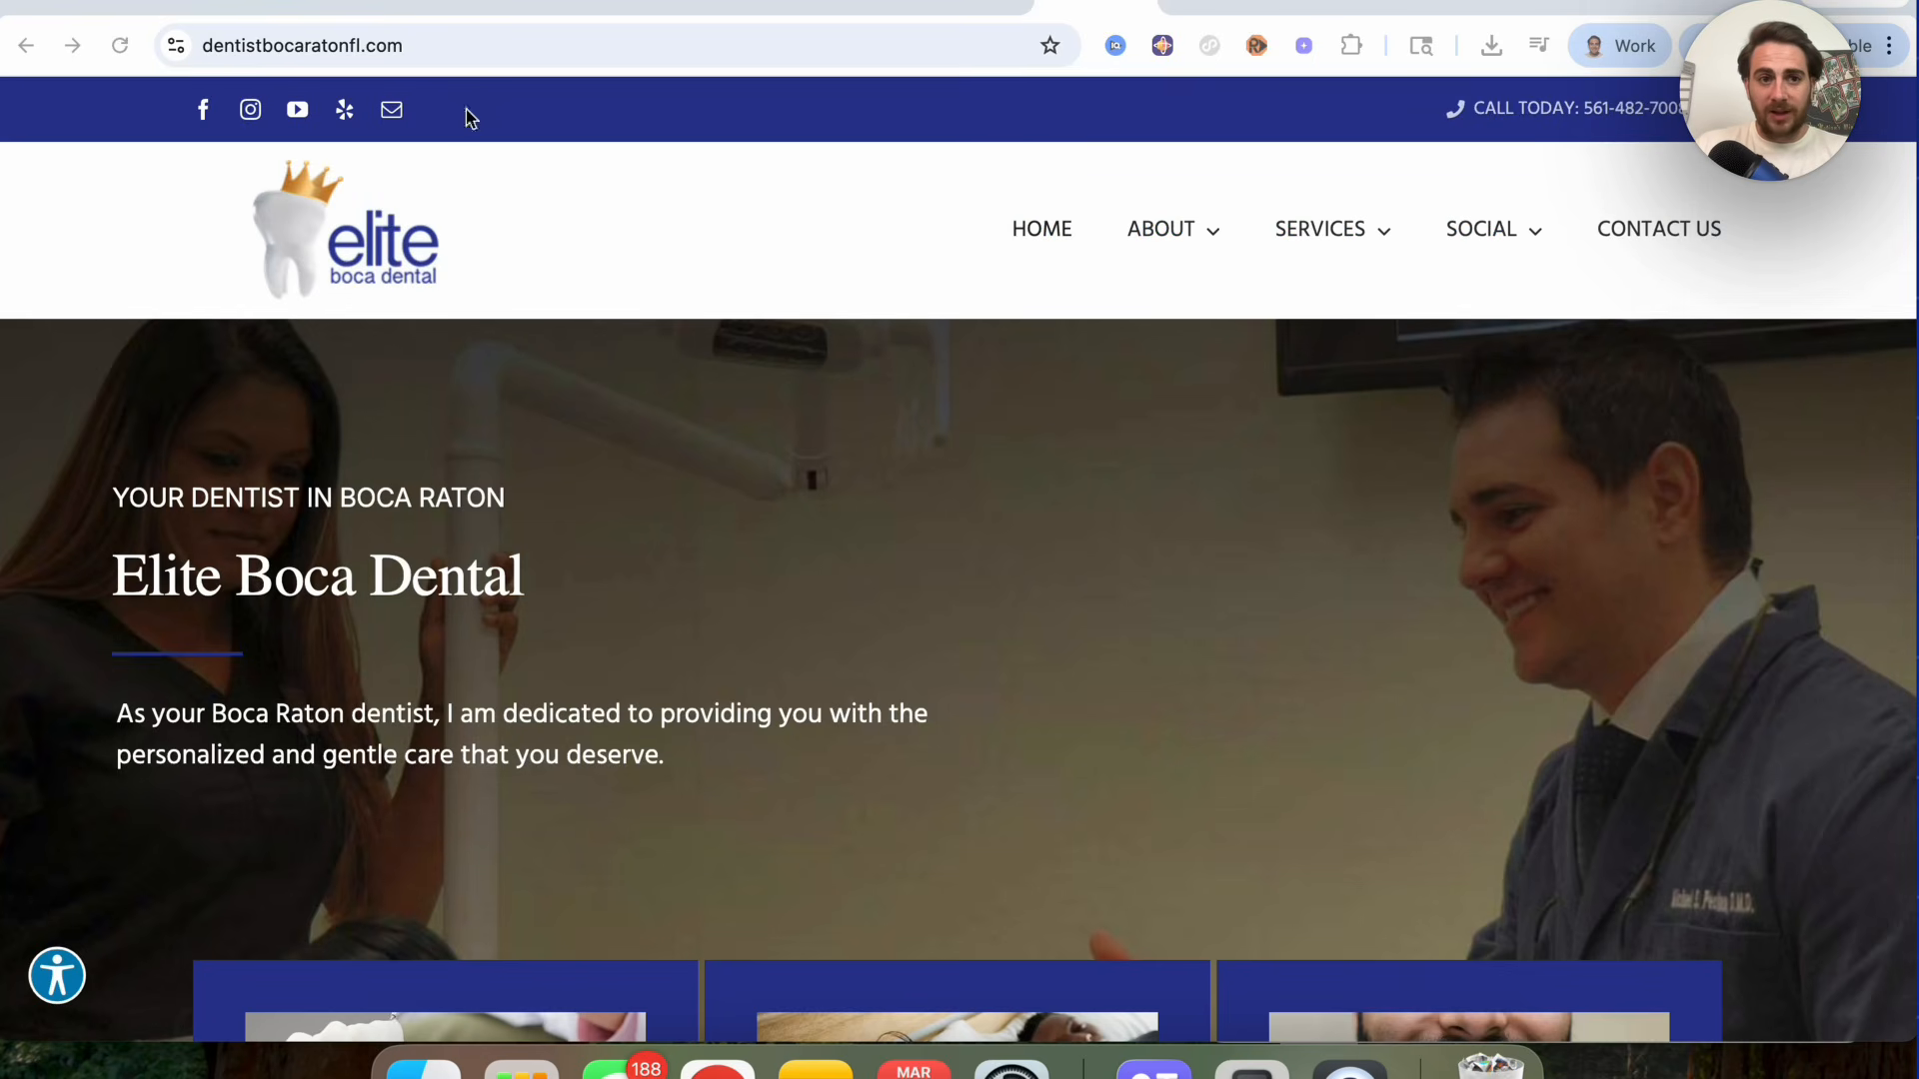
{"action": "left_click", "coordinate": [443, 4]}
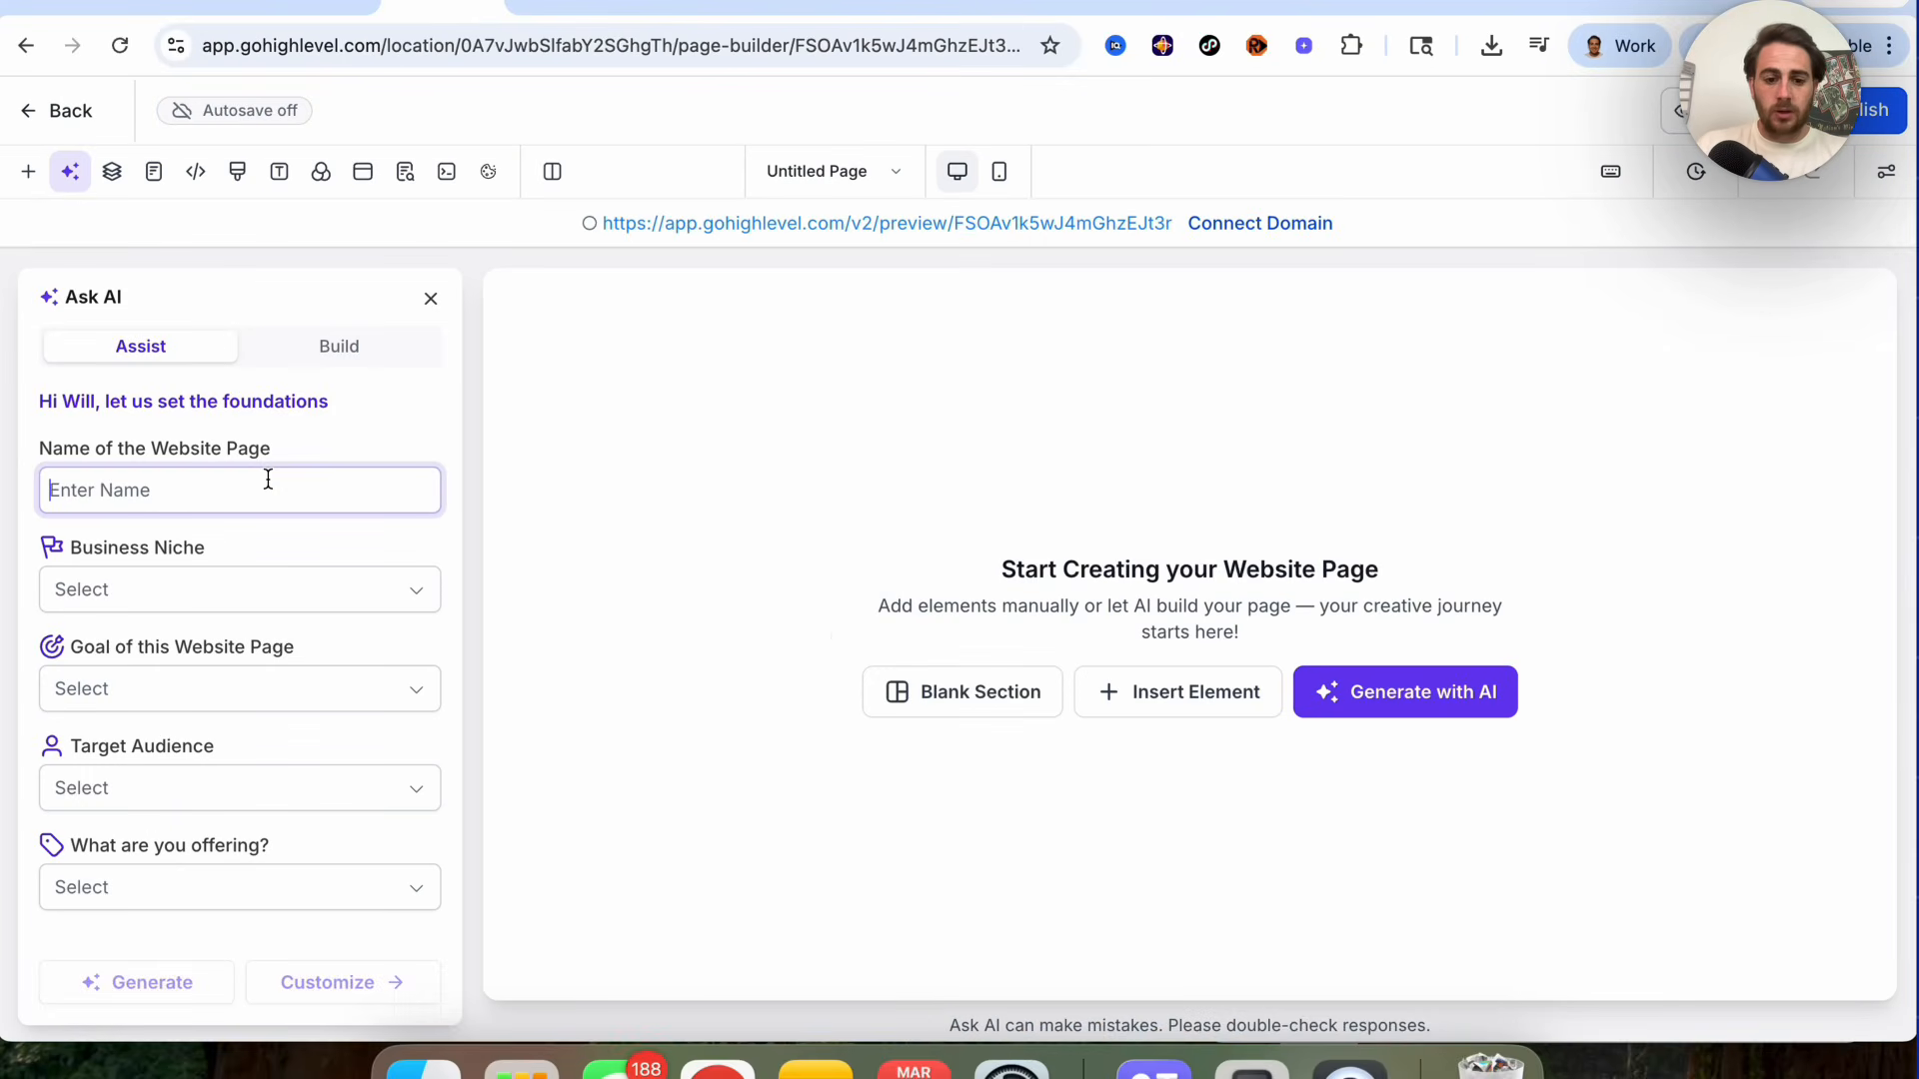
Step: Name the website page Elite Boca Dental and set its business niche to Beauty & Wellness
{"action": "type", "text": "Elite Boca D"}
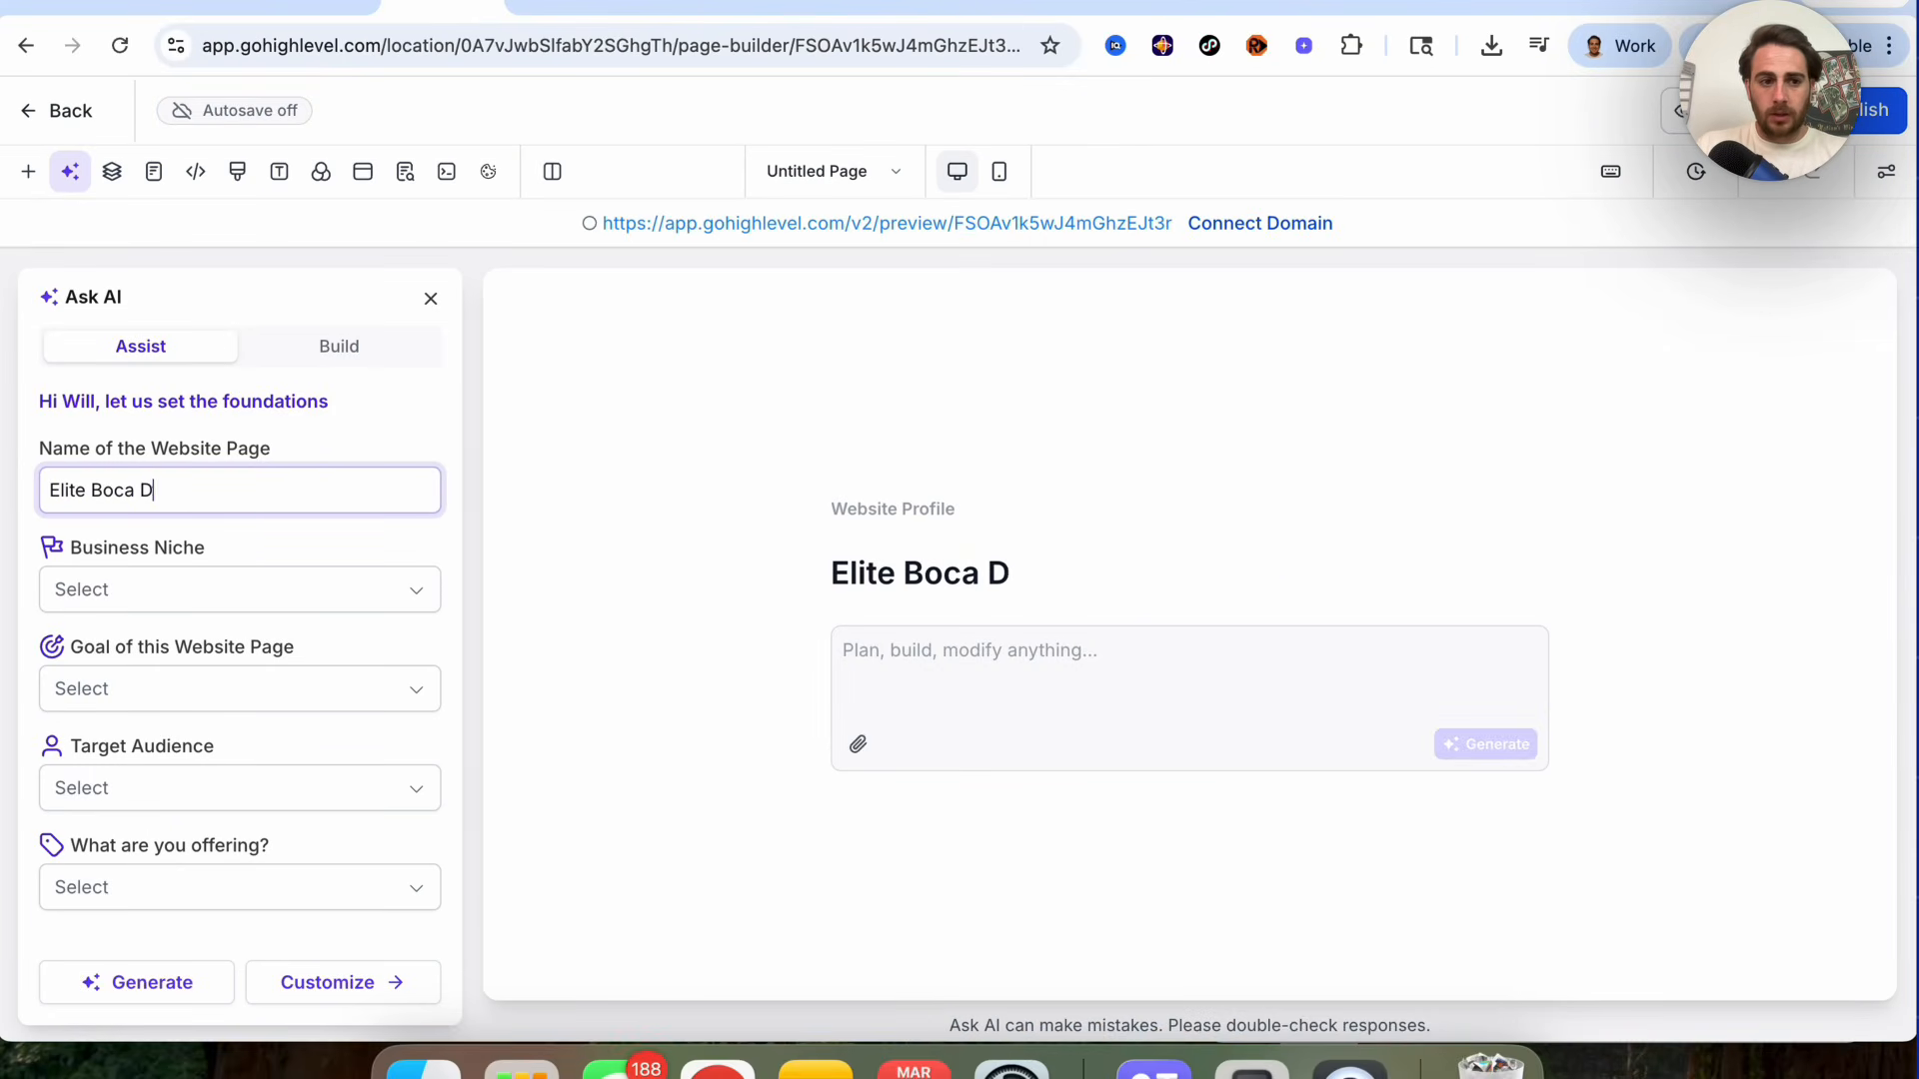
{"action": "type", "text": "ental"}
{"action": "left_click", "coordinate": [219, 586]}
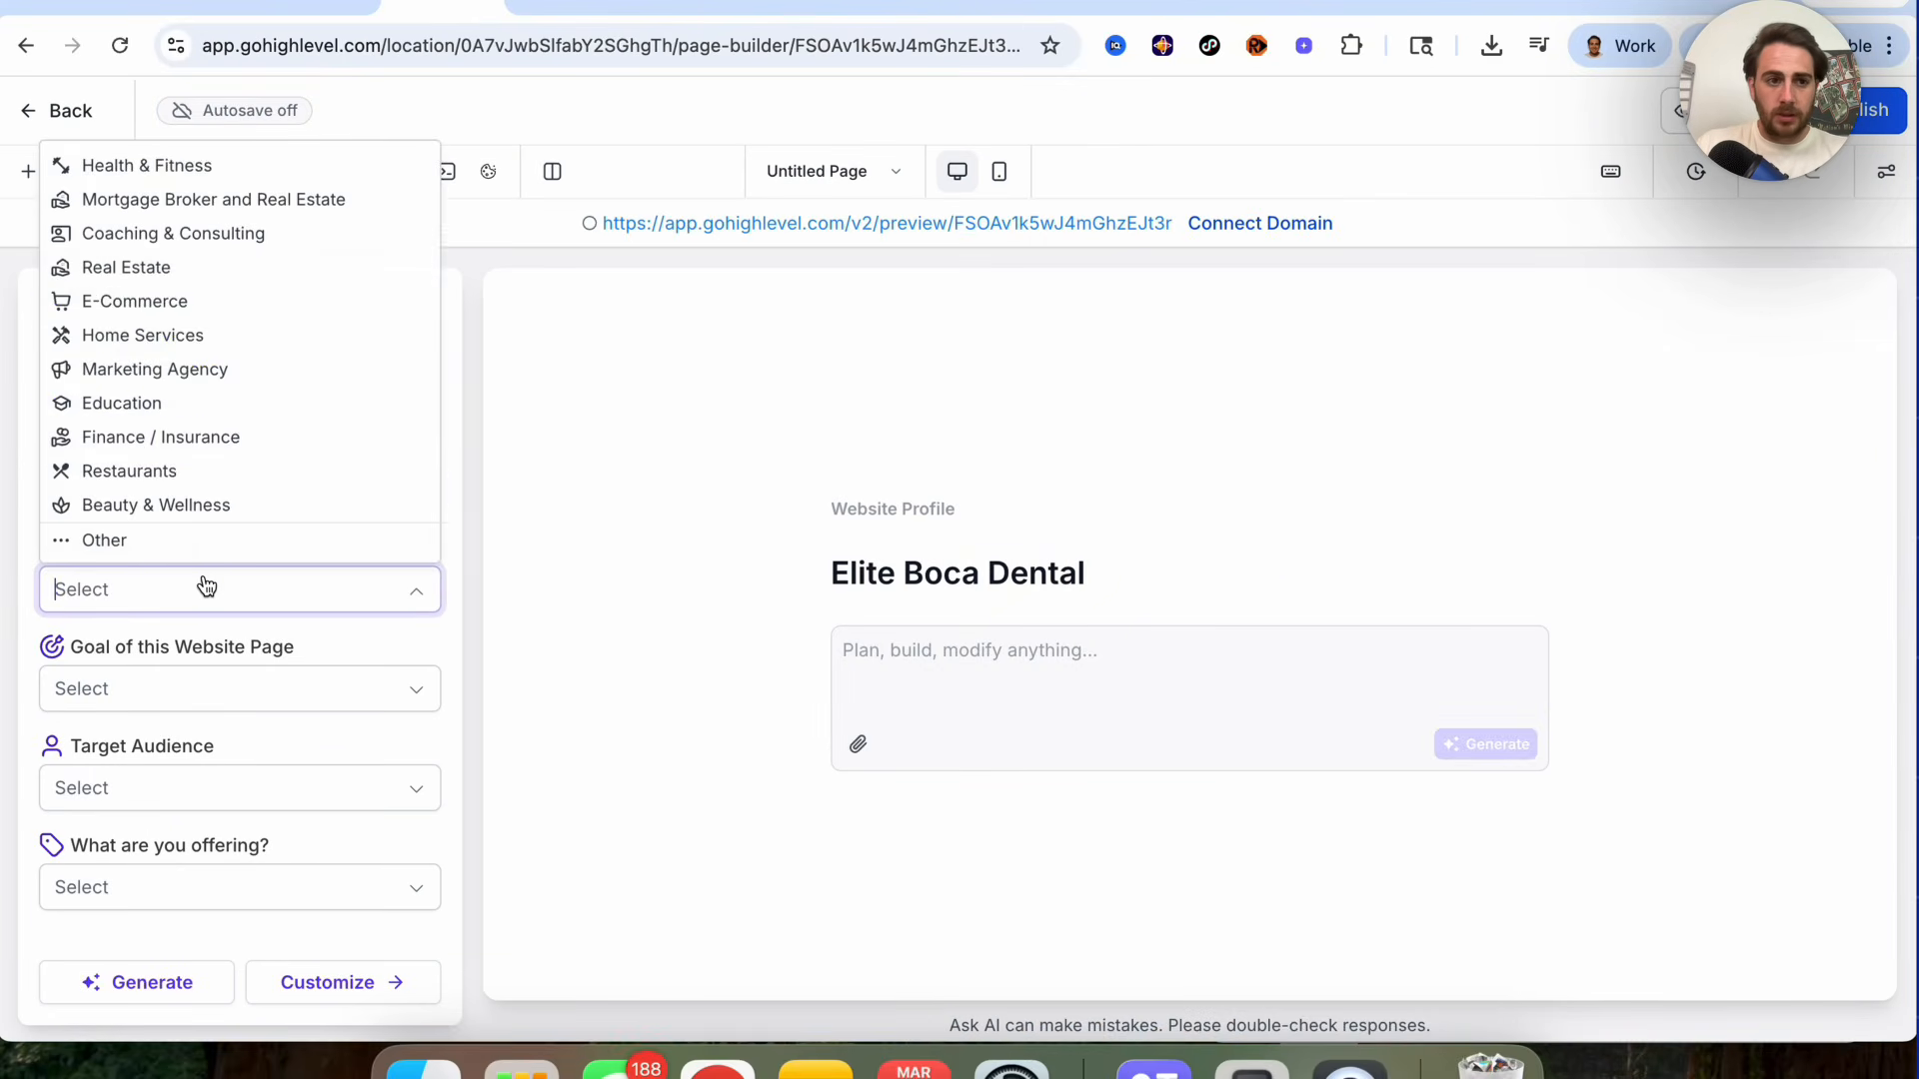
{"action": "left_click", "coordinate": [146, 508]}
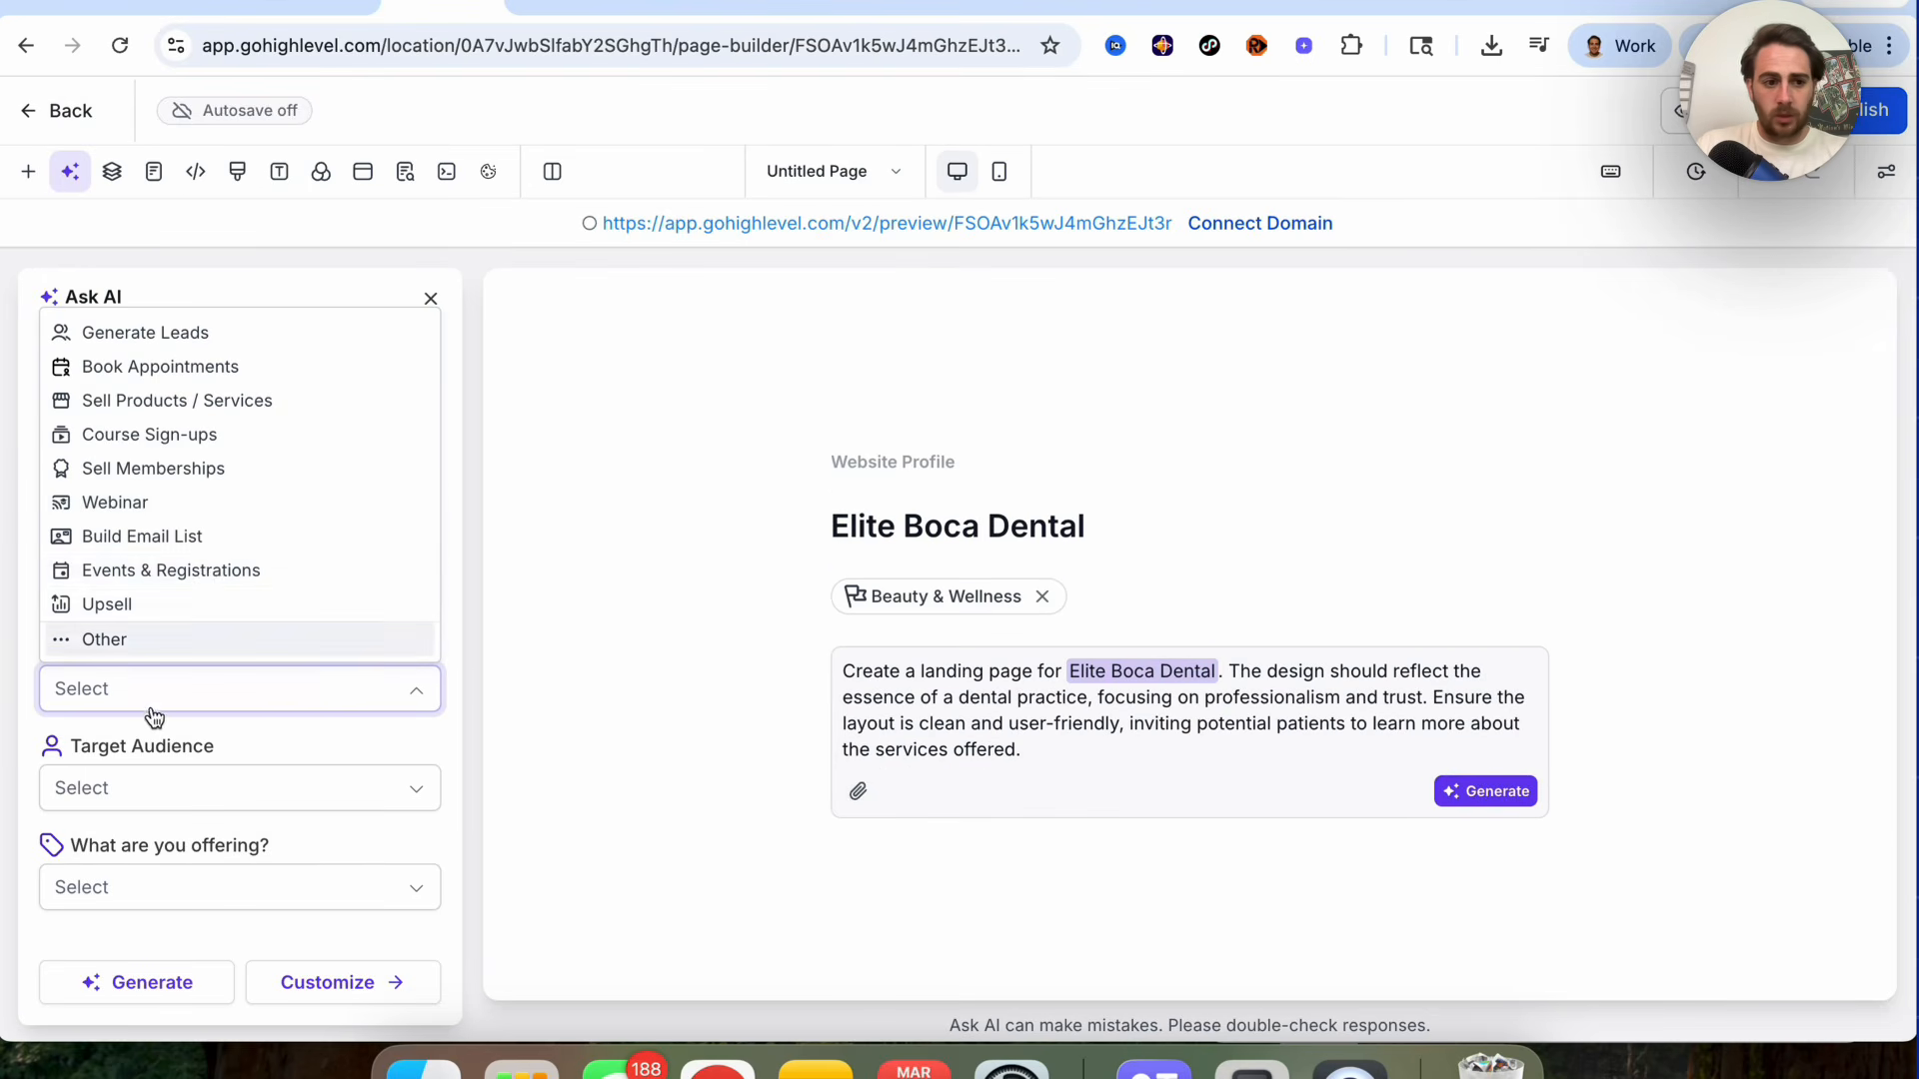
Step: Set the audience to Individuals / Consumers, offering to Free Consultation, goal to Generate Leads, and generate the page
{"action": "left_click", "coordinate": [145, 788]}
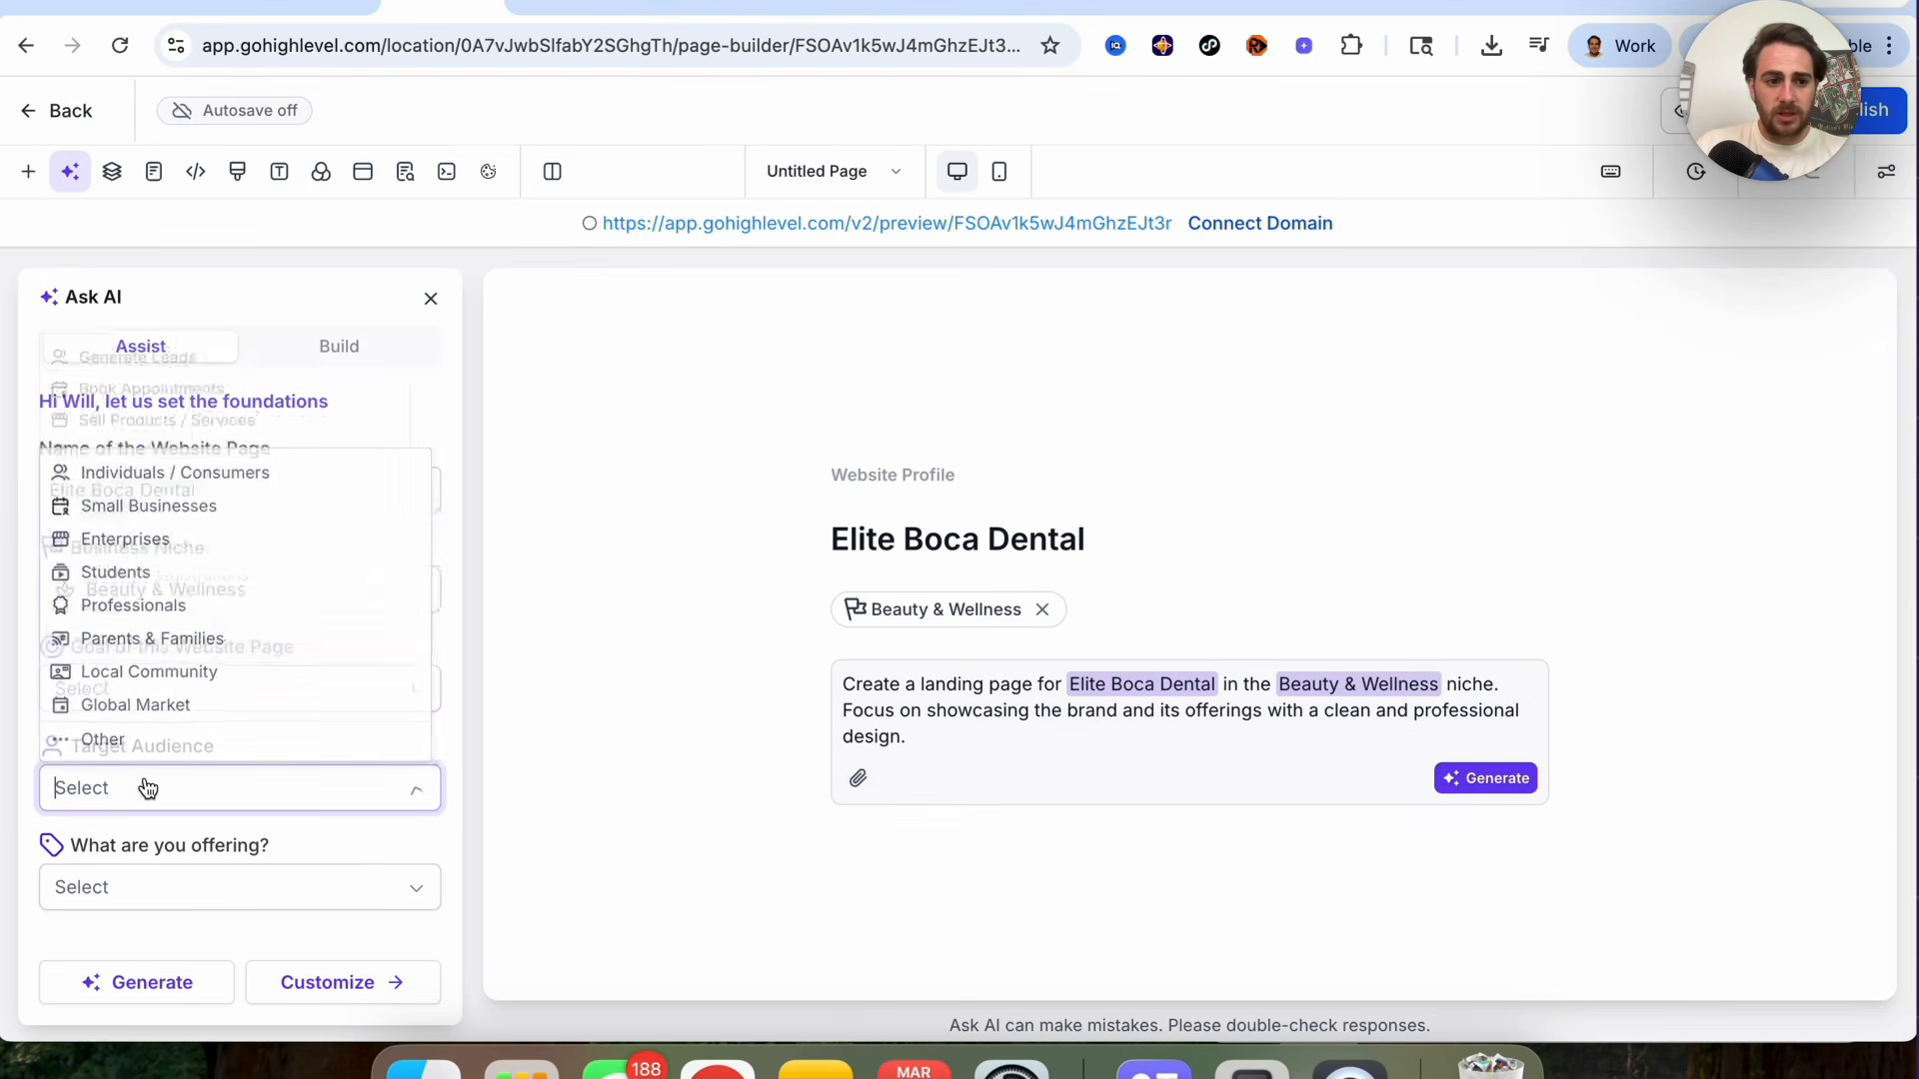
{"action": "left_click", "coordinate": [195, 468]}
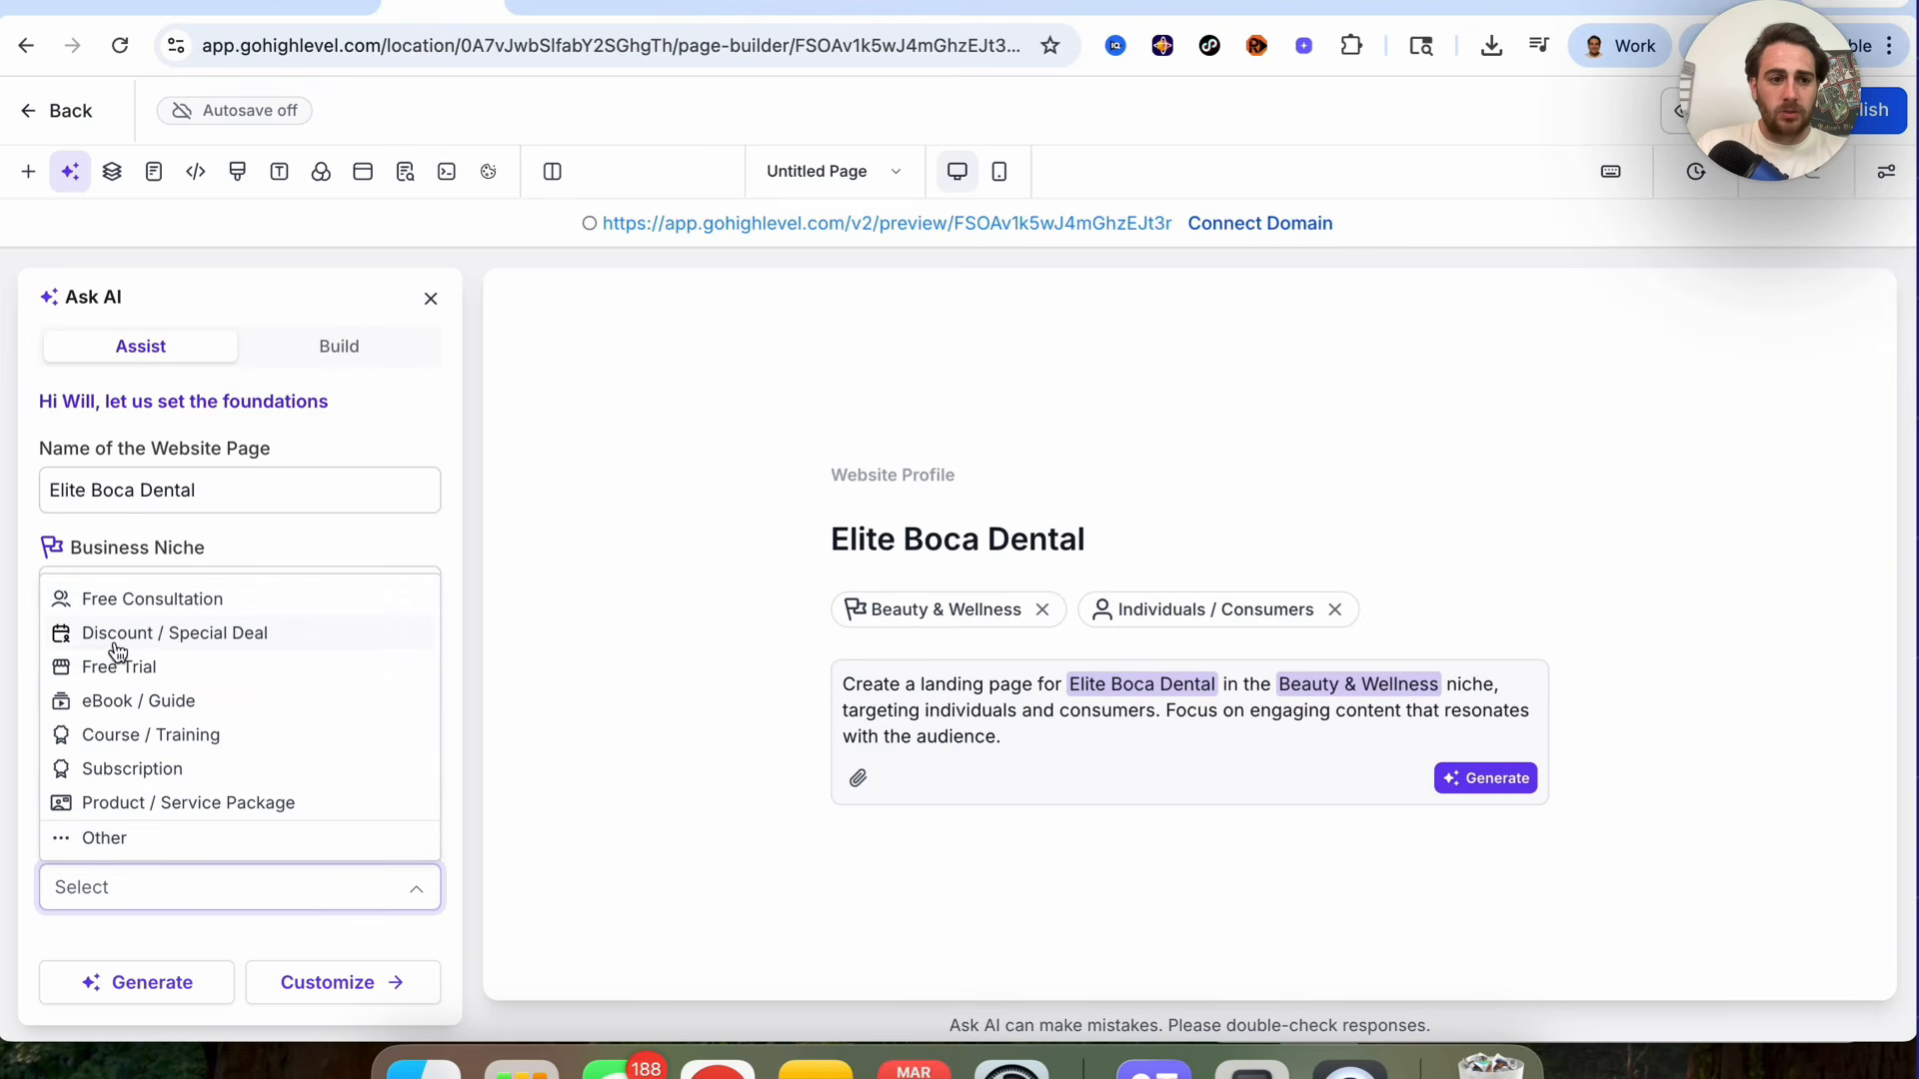
{"action": "left_click", "coordinate": [145, 605]}
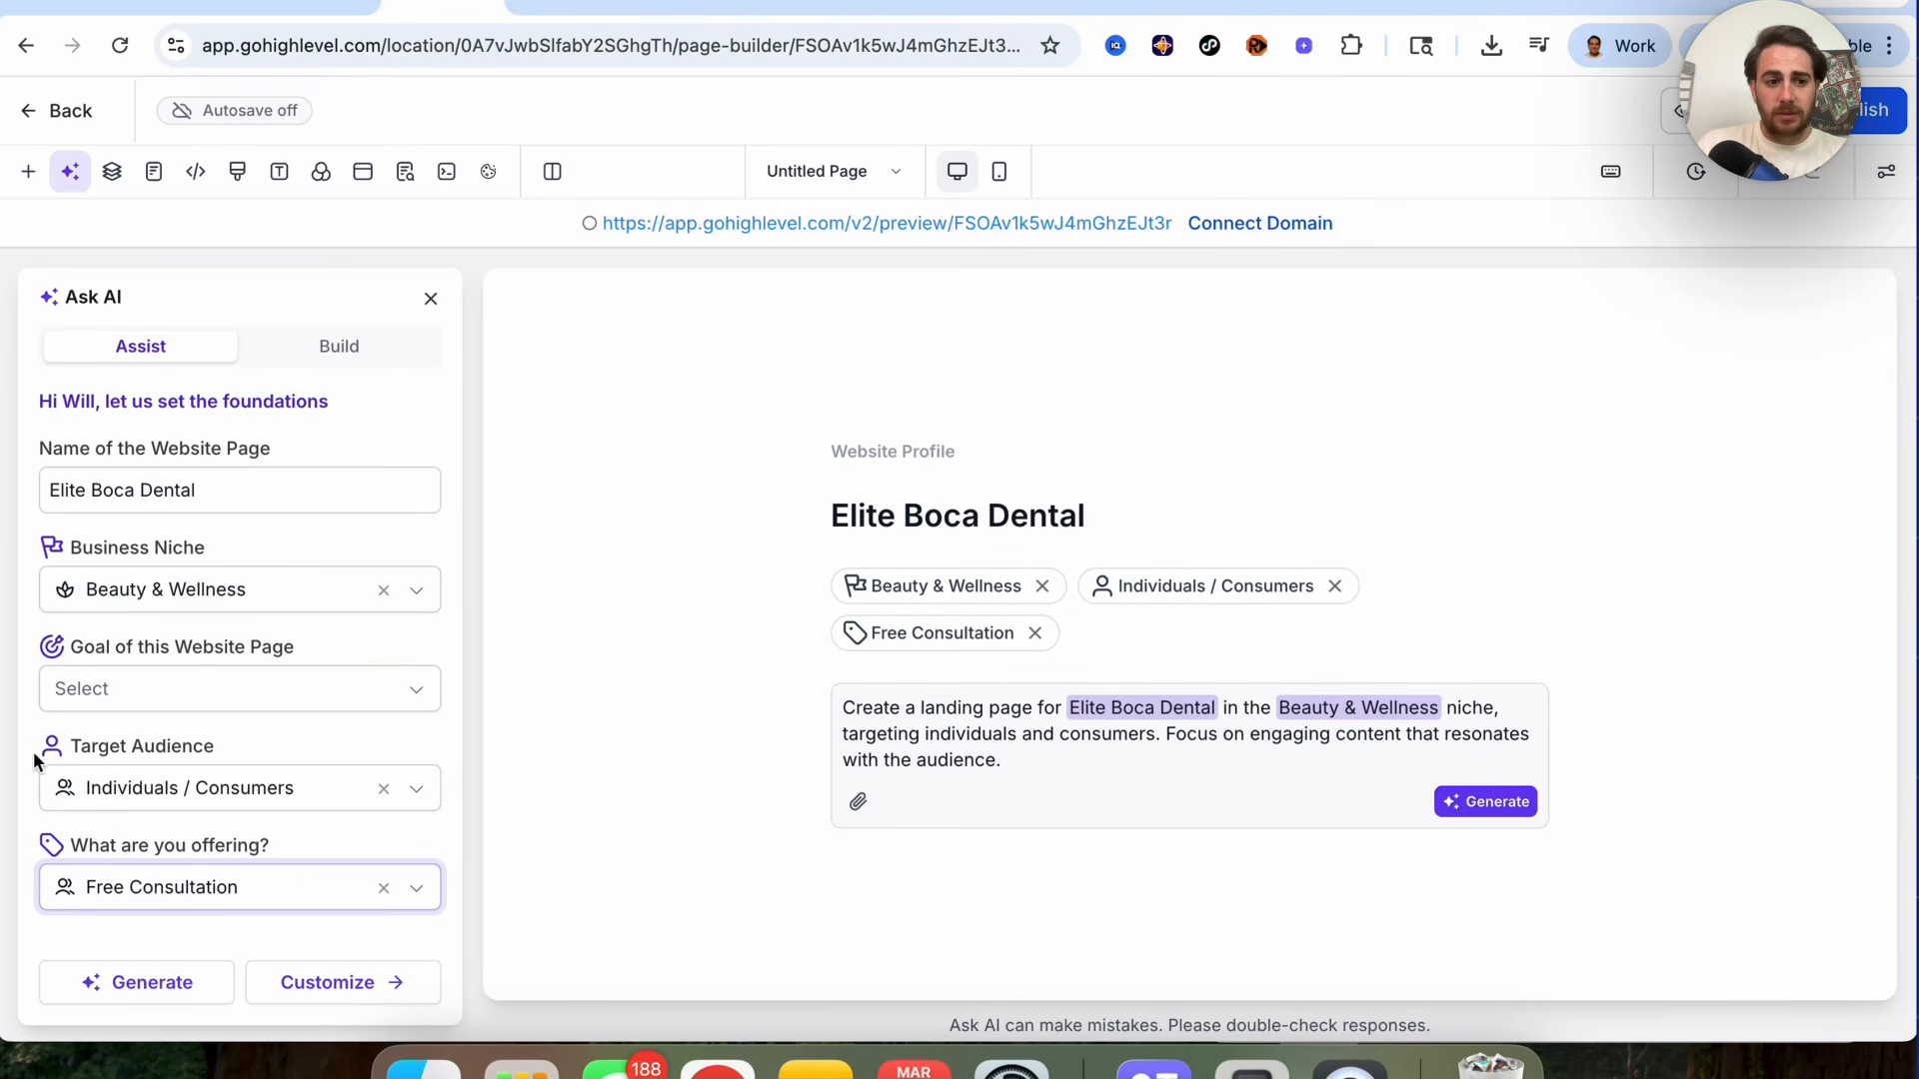
{"action": "left_click", "coordinate": [130, 688]}
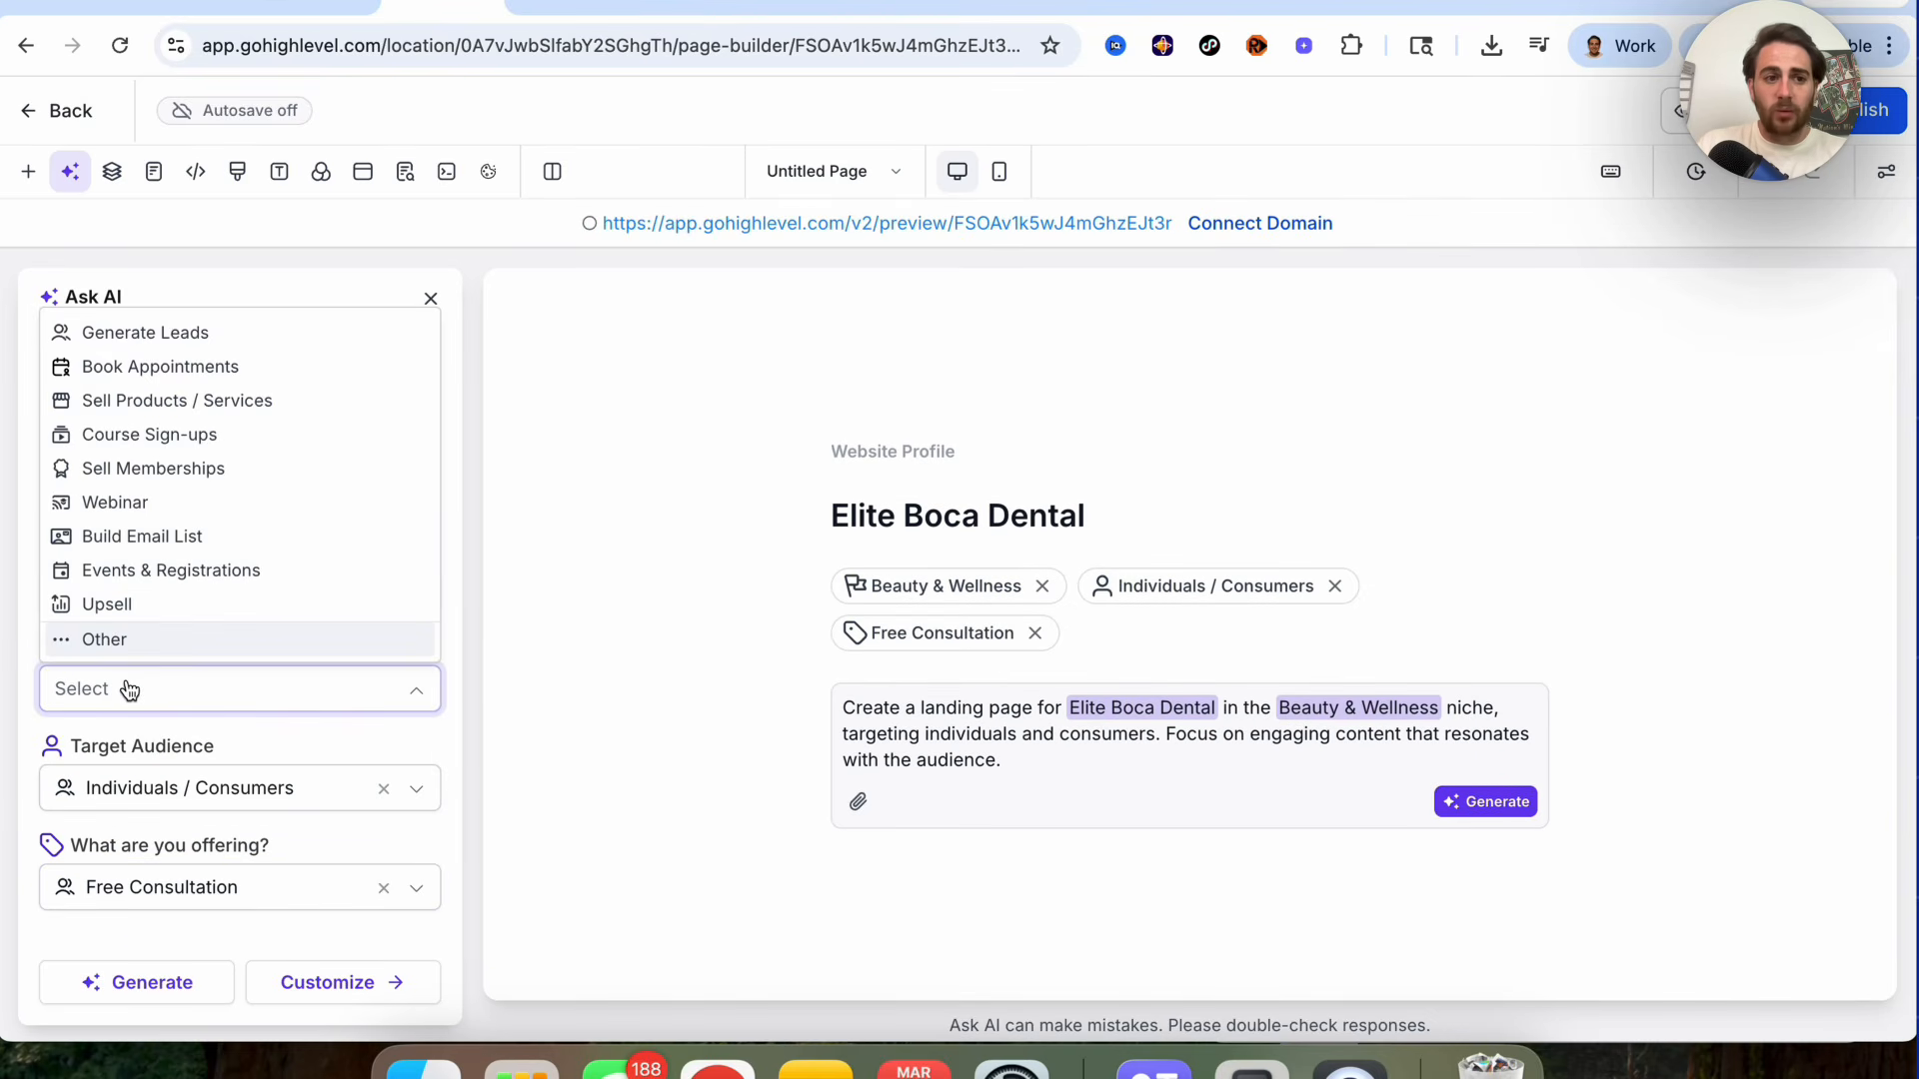
{"action": "left_click", "coordinate": [215, 340]}
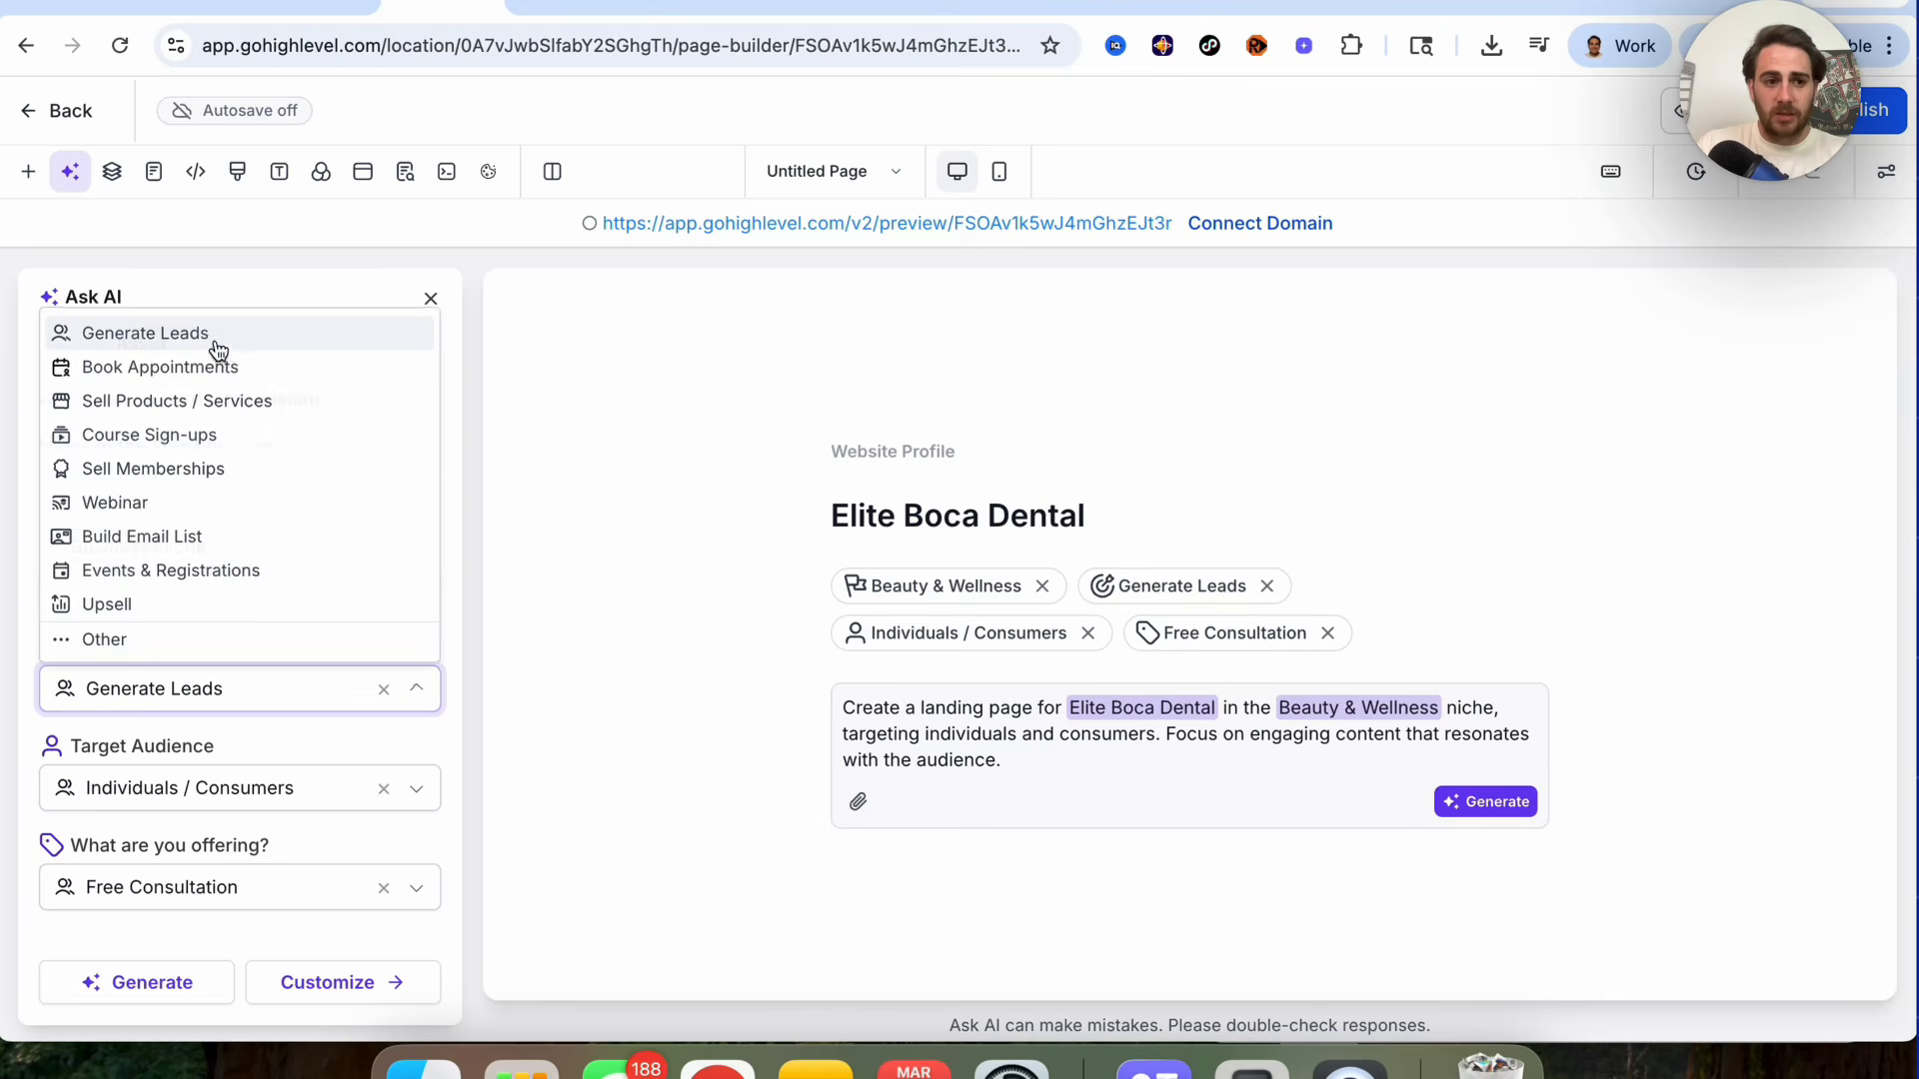
{"action": "left_click", "coordinate": [170, 982]}
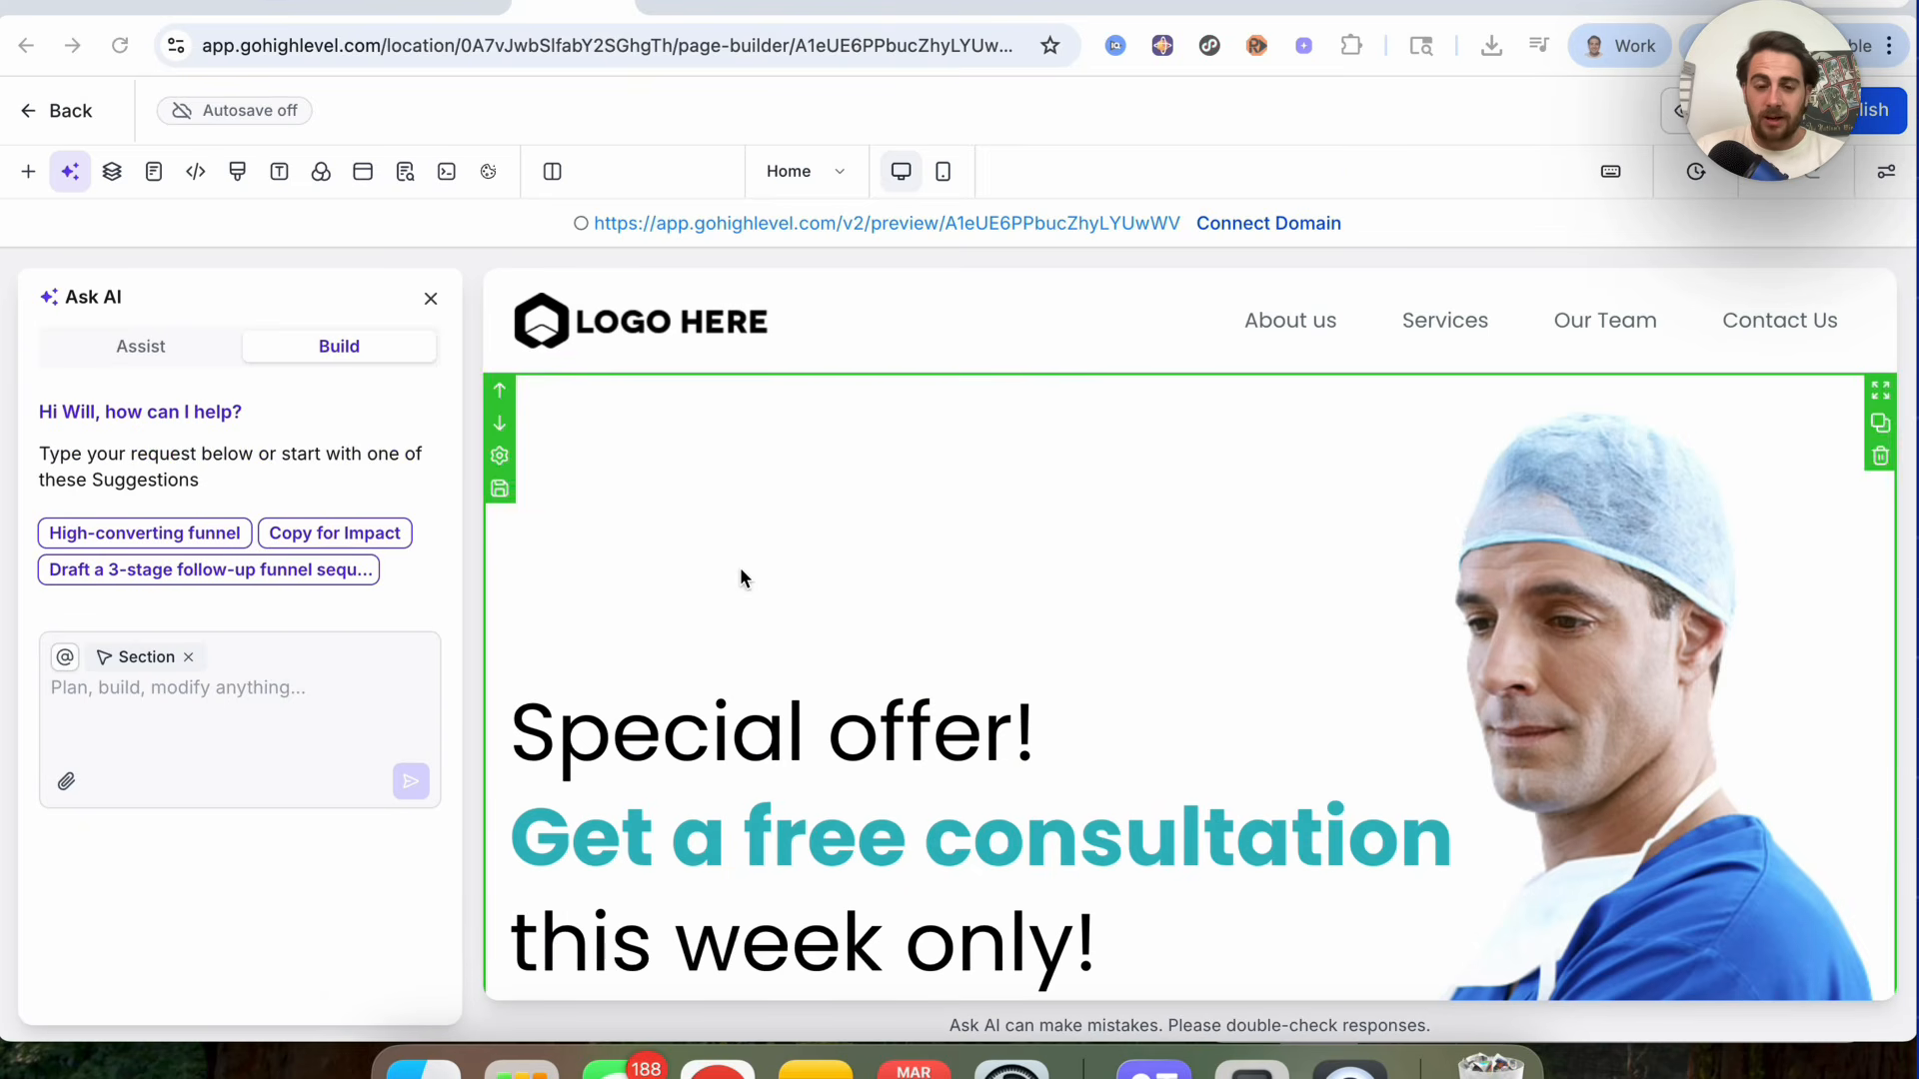
Step: Review the generated dental page, switching between the Assist and Build modes and inspecting the first column
{"action": "scroll", "coordinate": [740, 569], "scroll_direction": "down", "scroll_amount": 5}
{"action": "scroll", "coordinate": [741, 575], "scroll_direction": "down", "scroll_amount": 8}
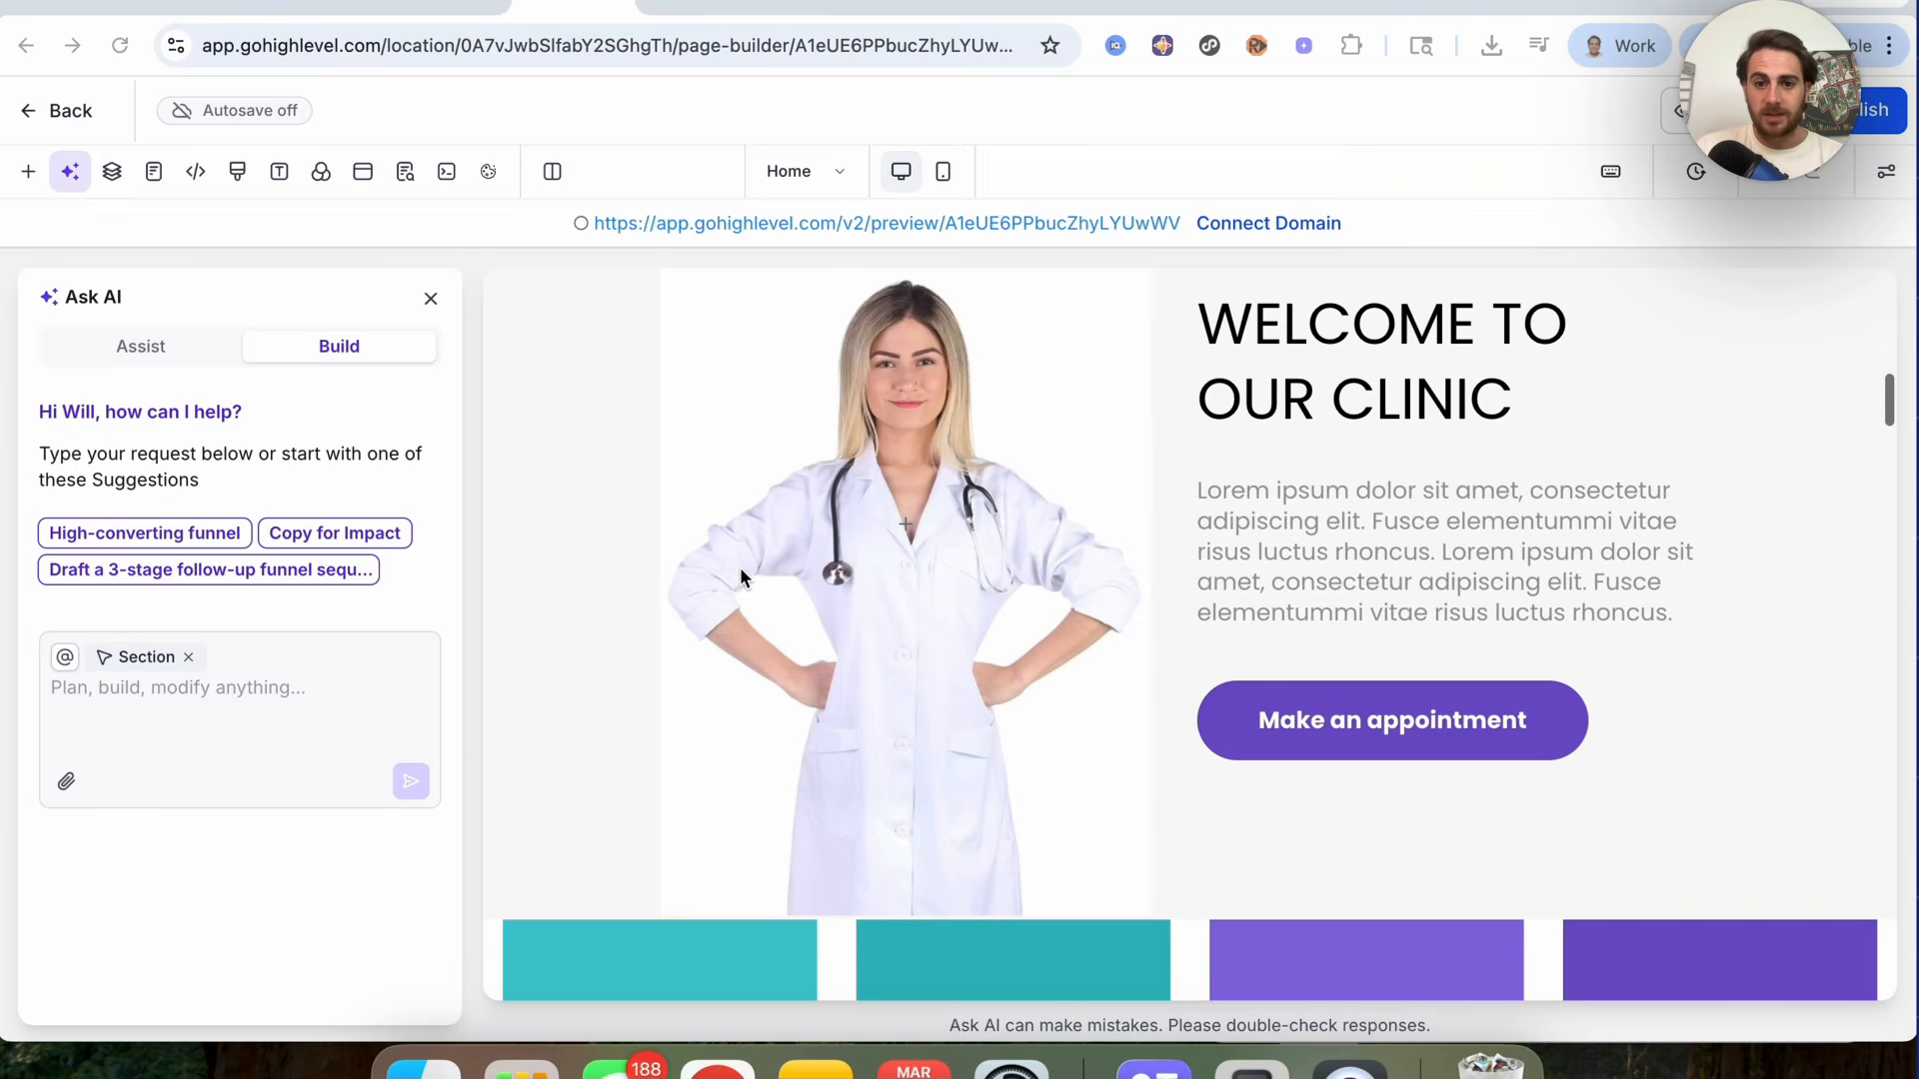
{"action": "left_click", "coordinate": [150, 347]}
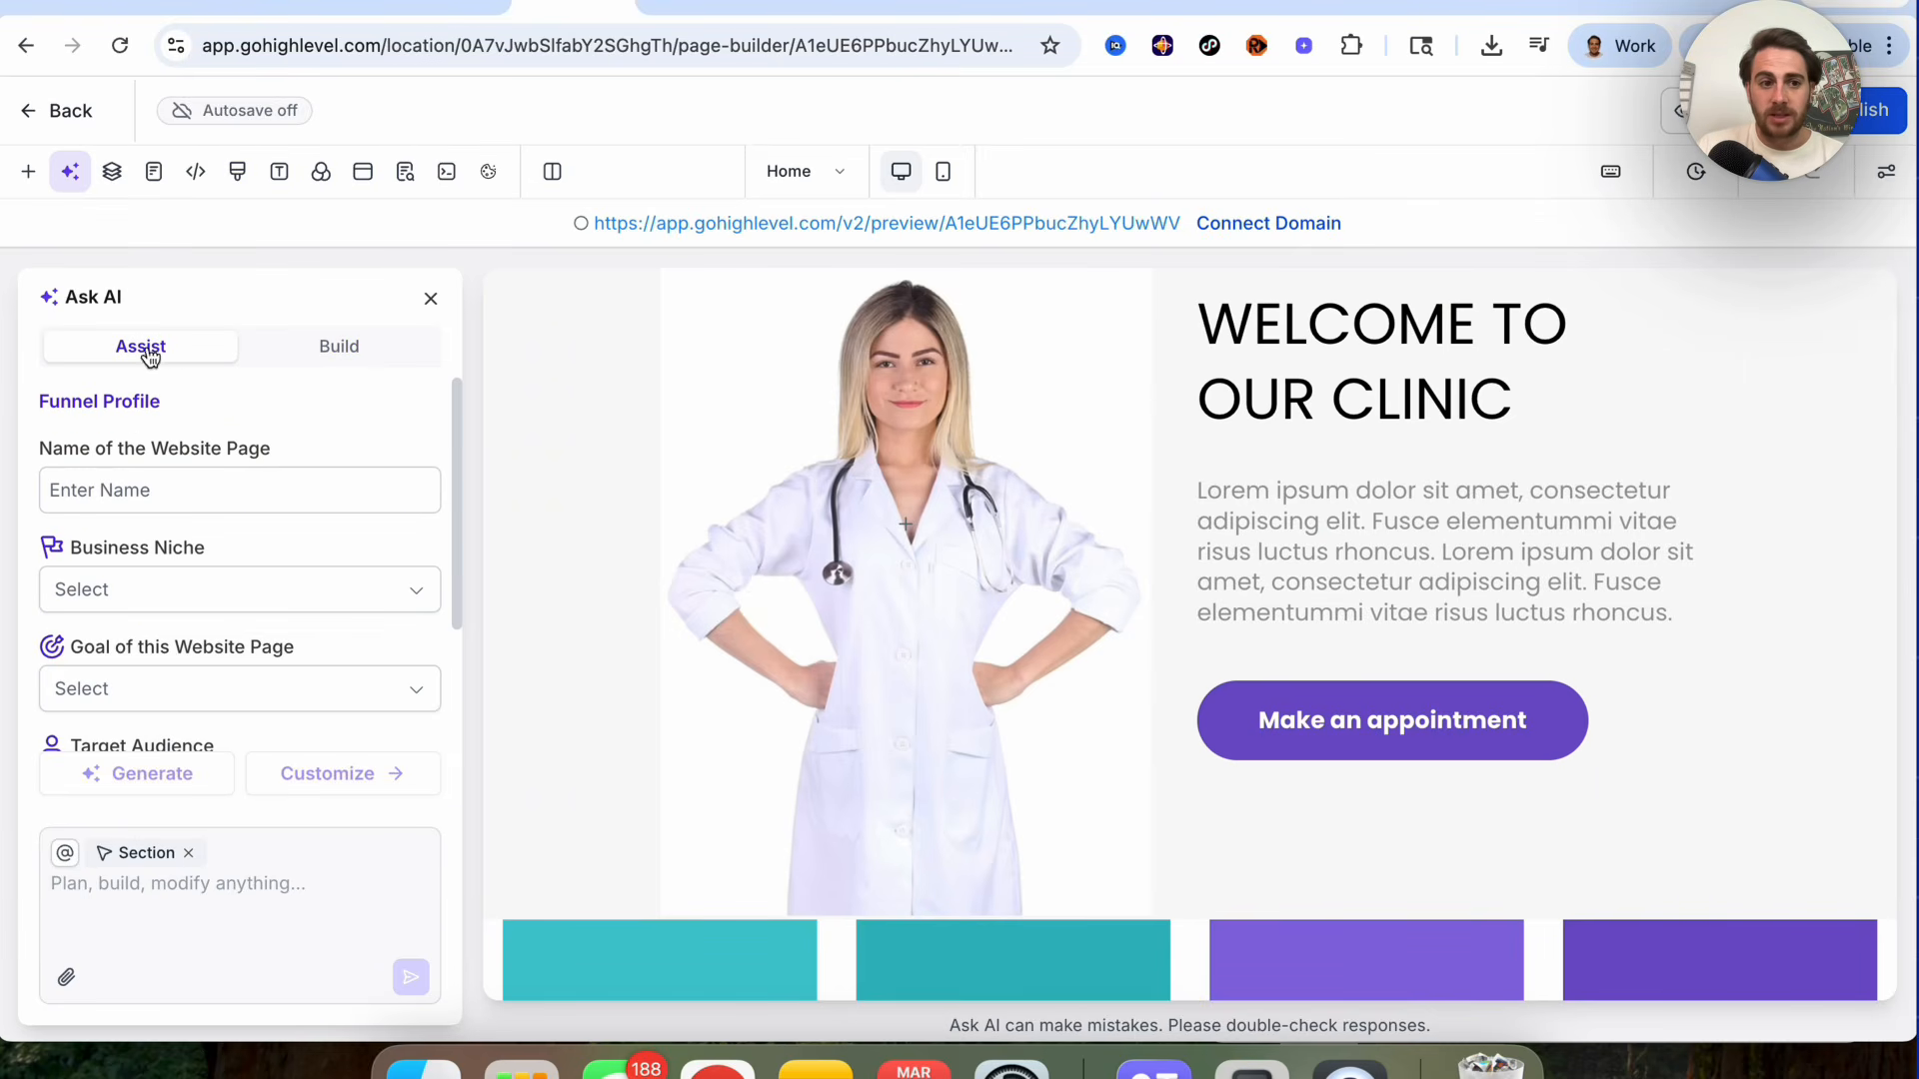
{"action": "left_click", "coordinate": [290, 347]}
{"action": "left_click", "coordinate": [197, 686]}
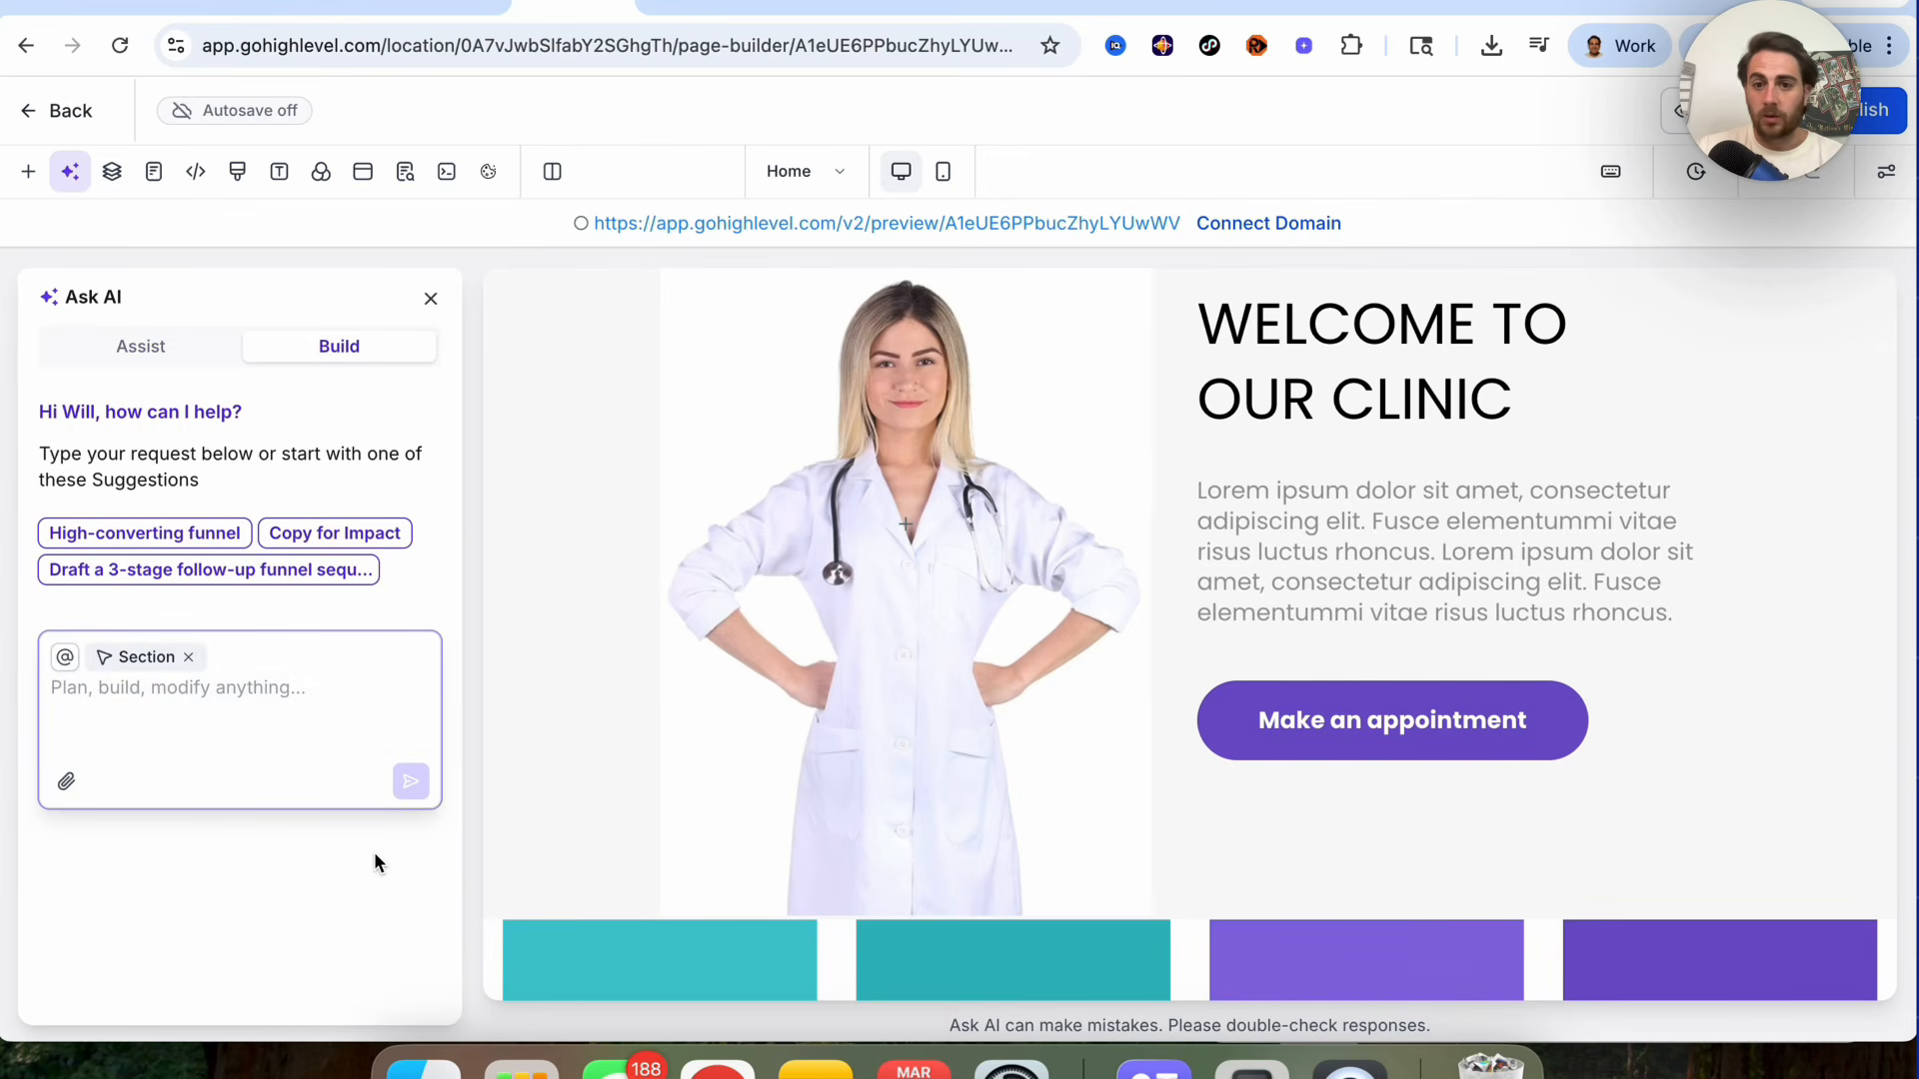
{"action": "left_click", "coordinate": [124, 666]}
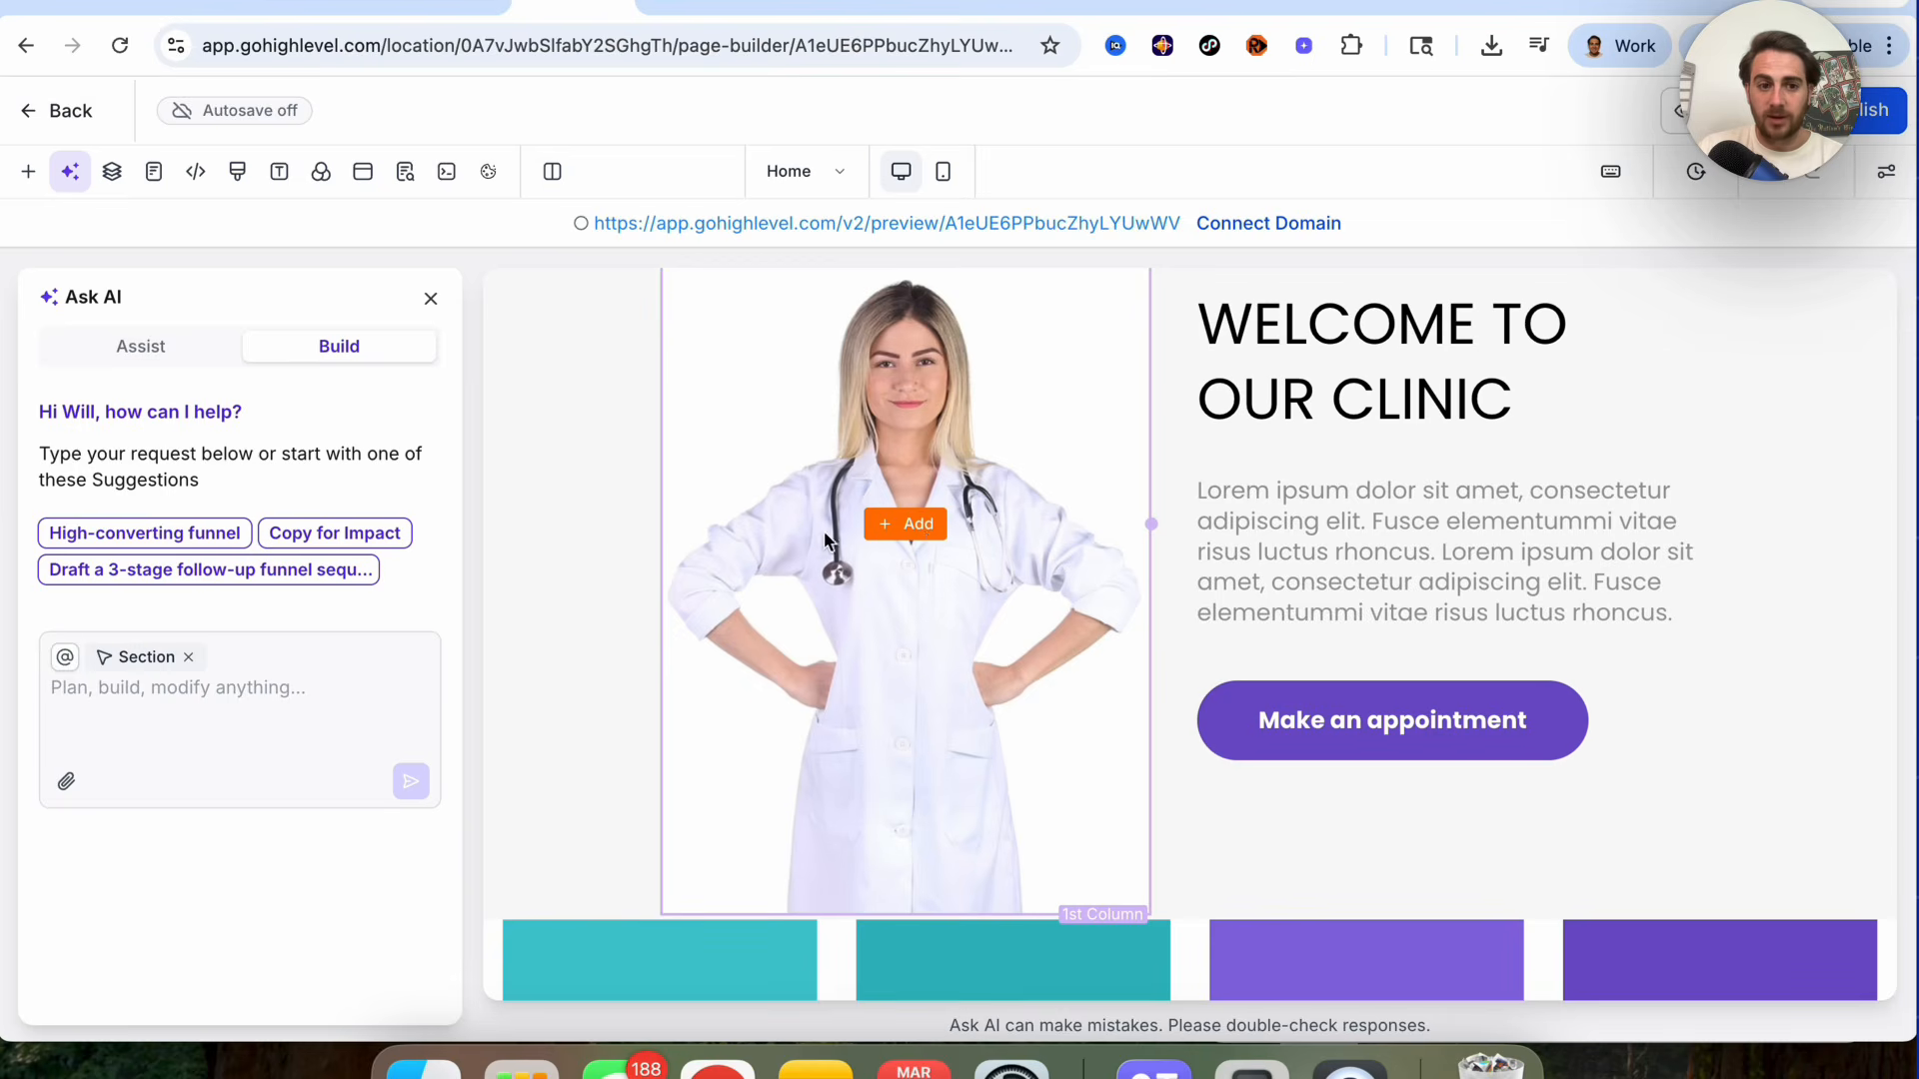
{"action": "left_click", "coordinate": [835, 583]}
{"action": "left_click", "coordinate": [180, 676]}
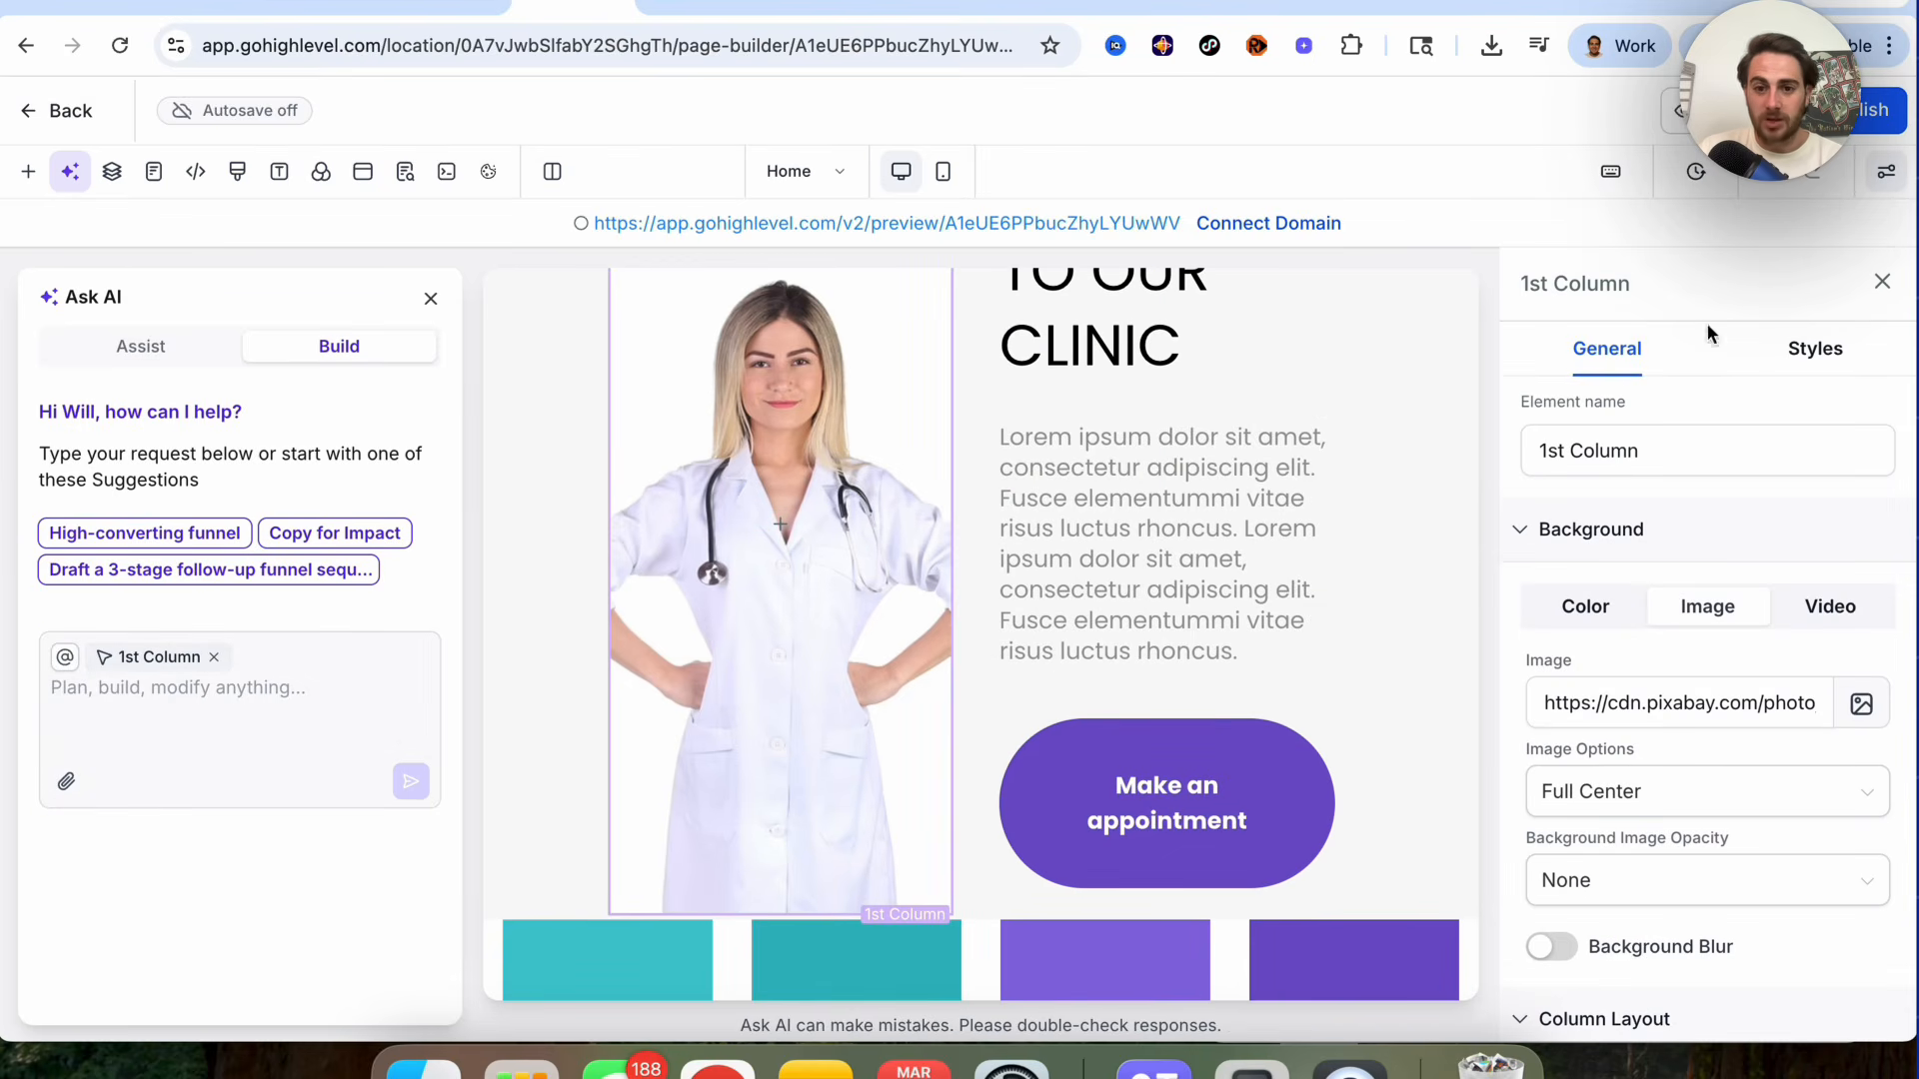
{"action": "left_click", "coordinate": [192, 704]}
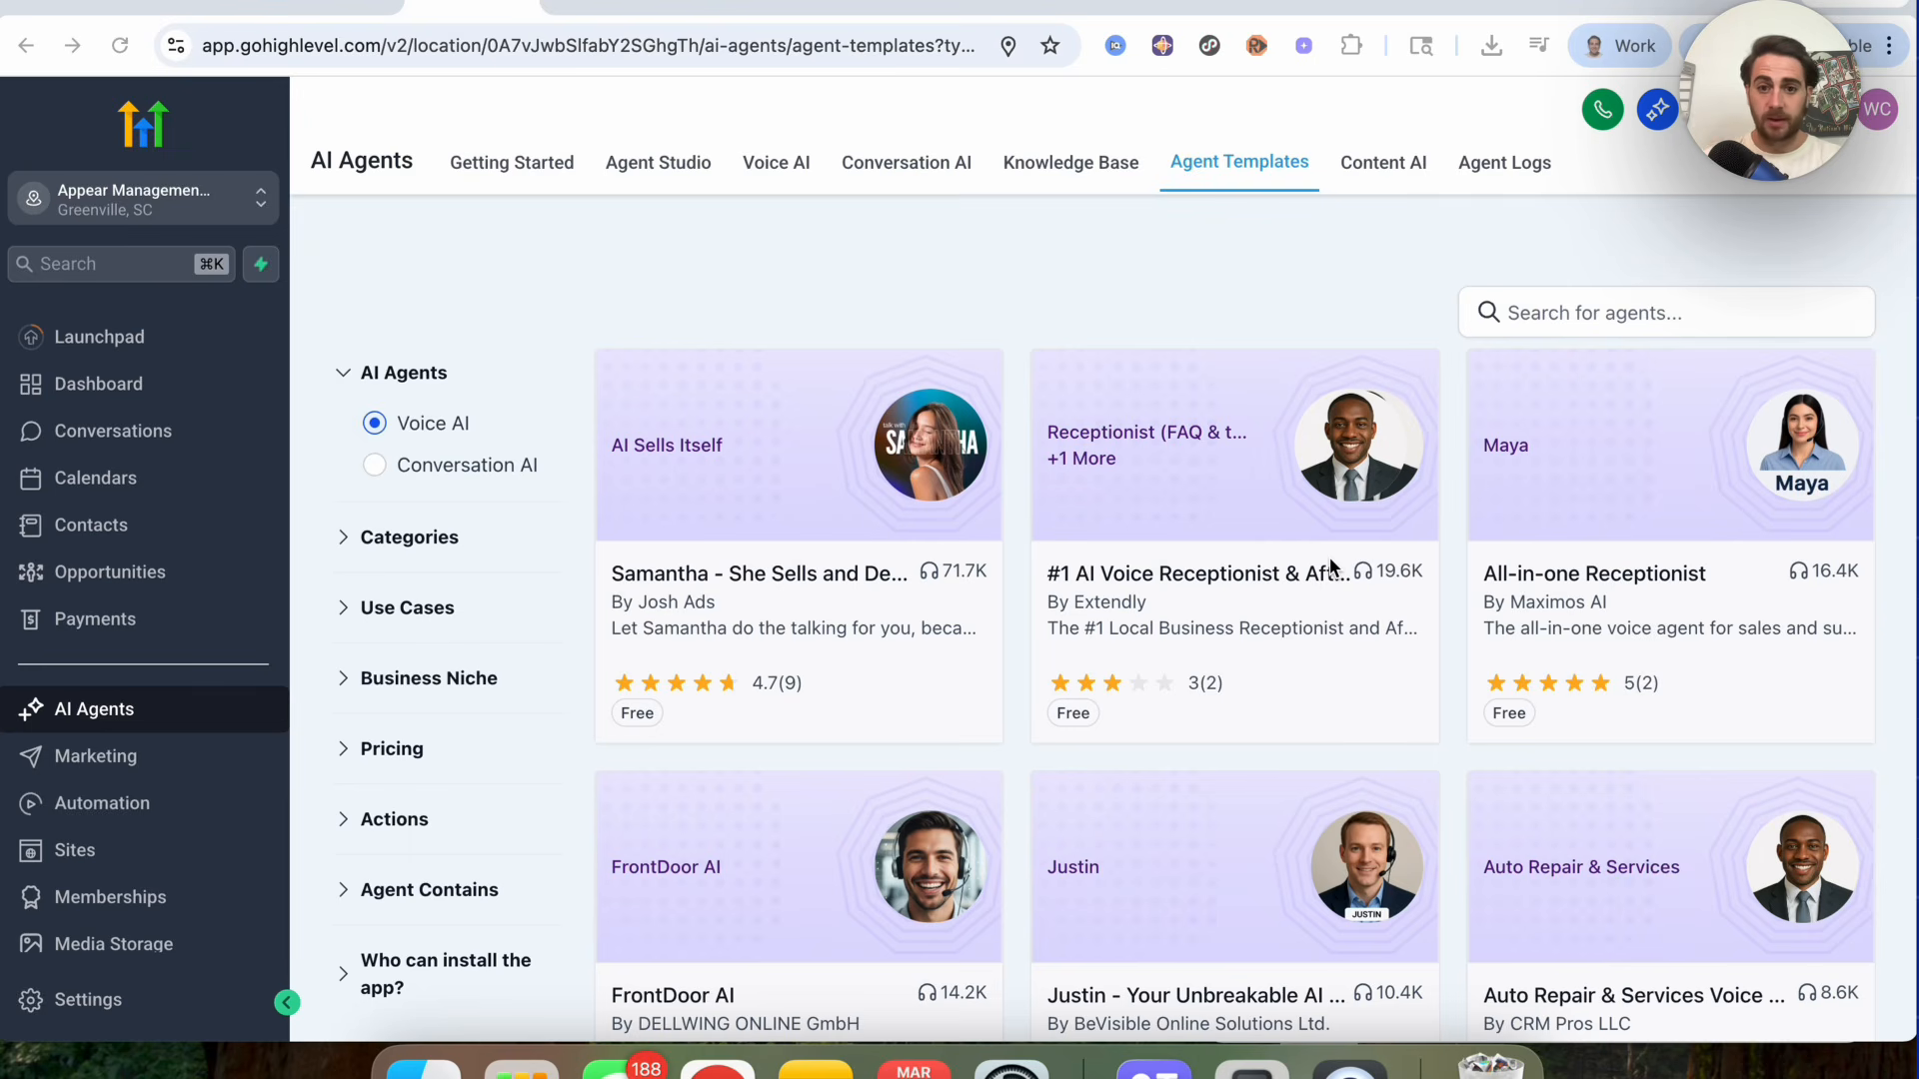
Step: Open the Sites area and view the list of websites
{"action": "left_click", "coordinate": [80, 850]}
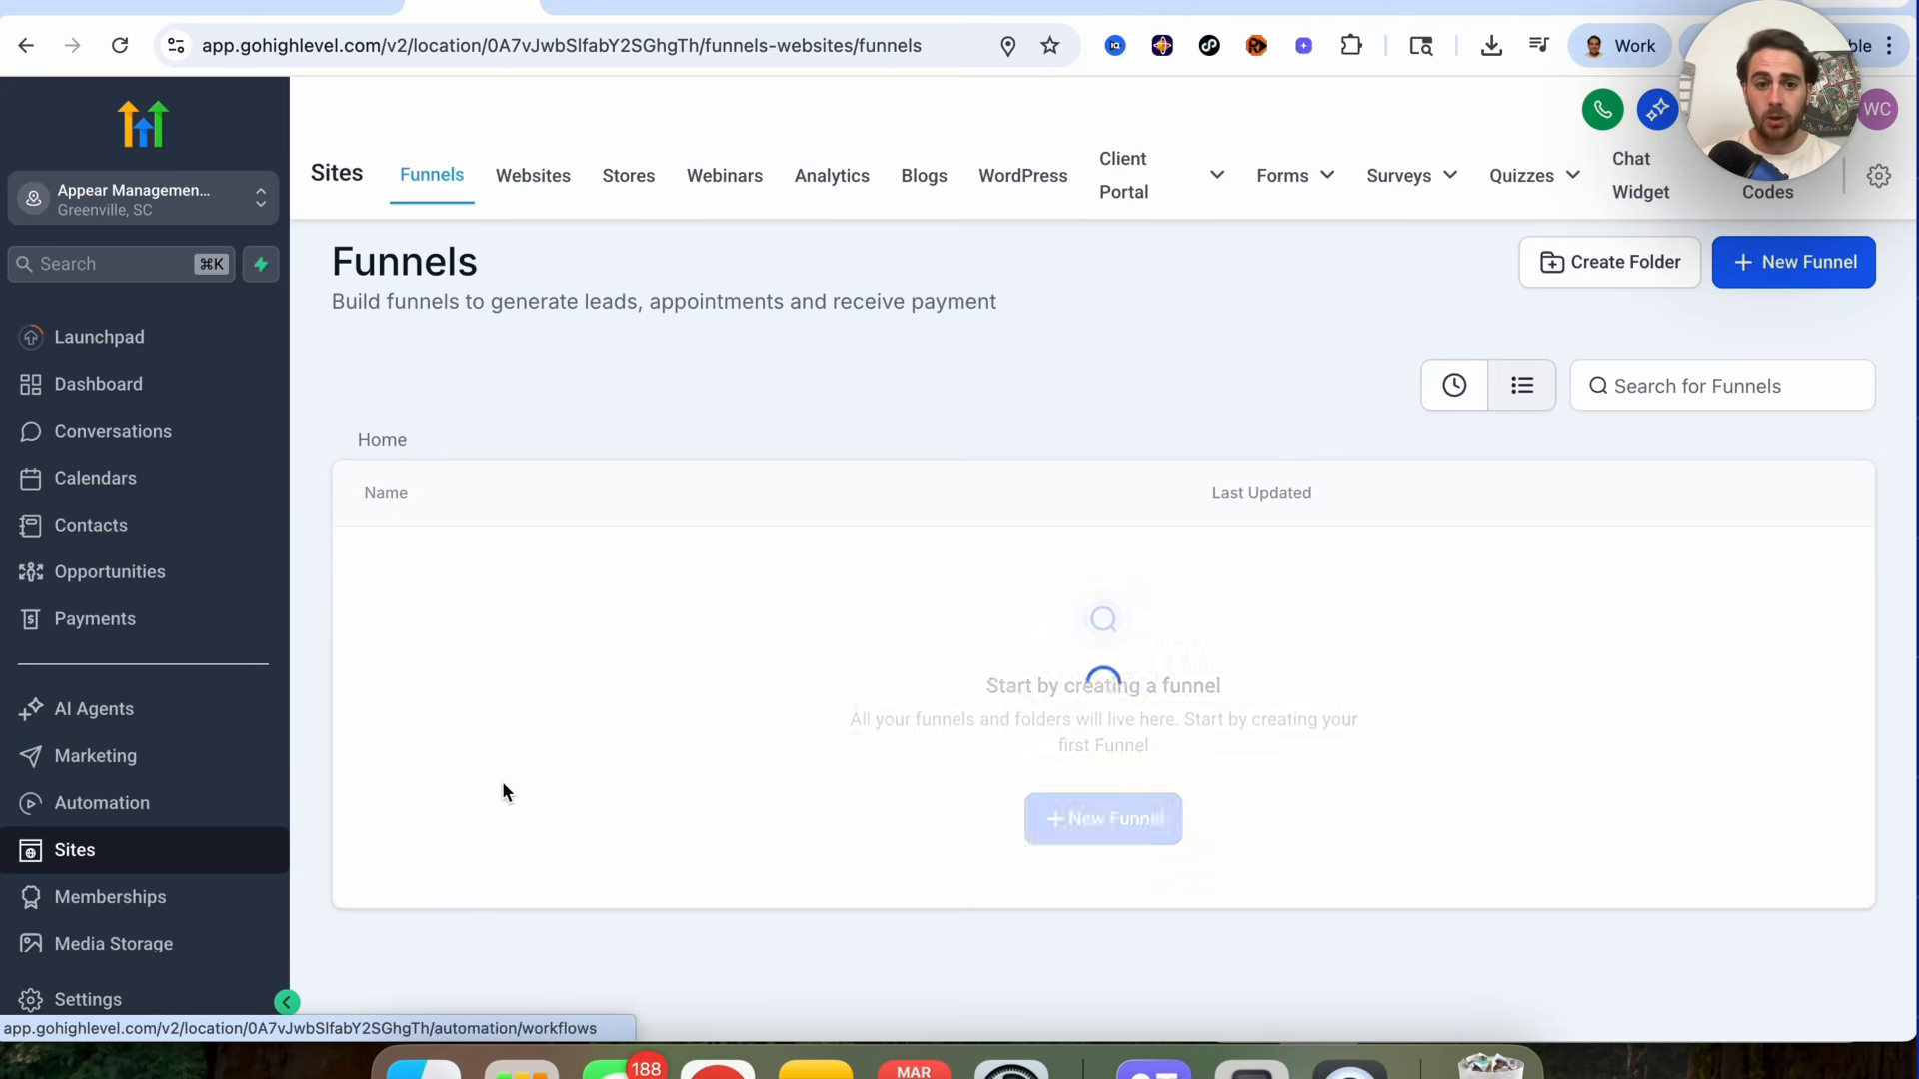
{"action": "left_click", "coordinate": [549, 180]}
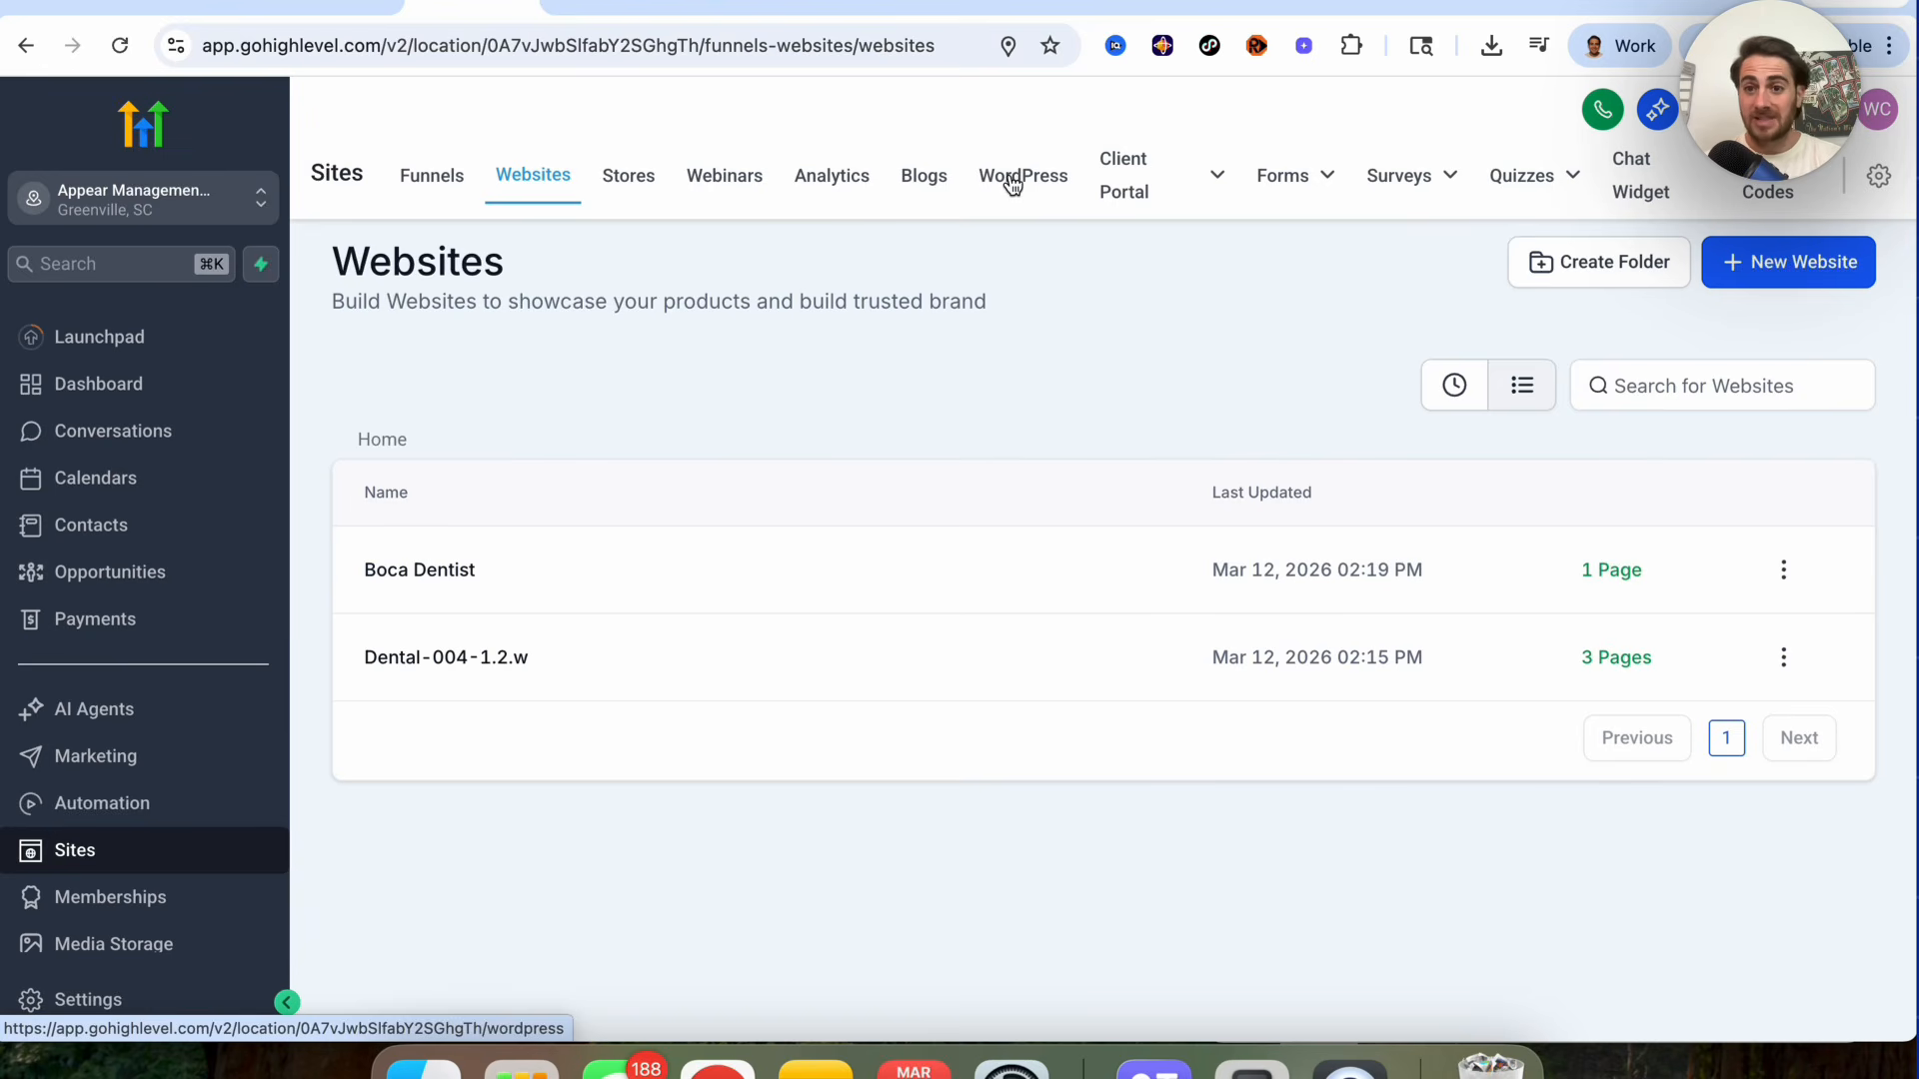
{"action": "left_click", "coordinate": [447, 195]}
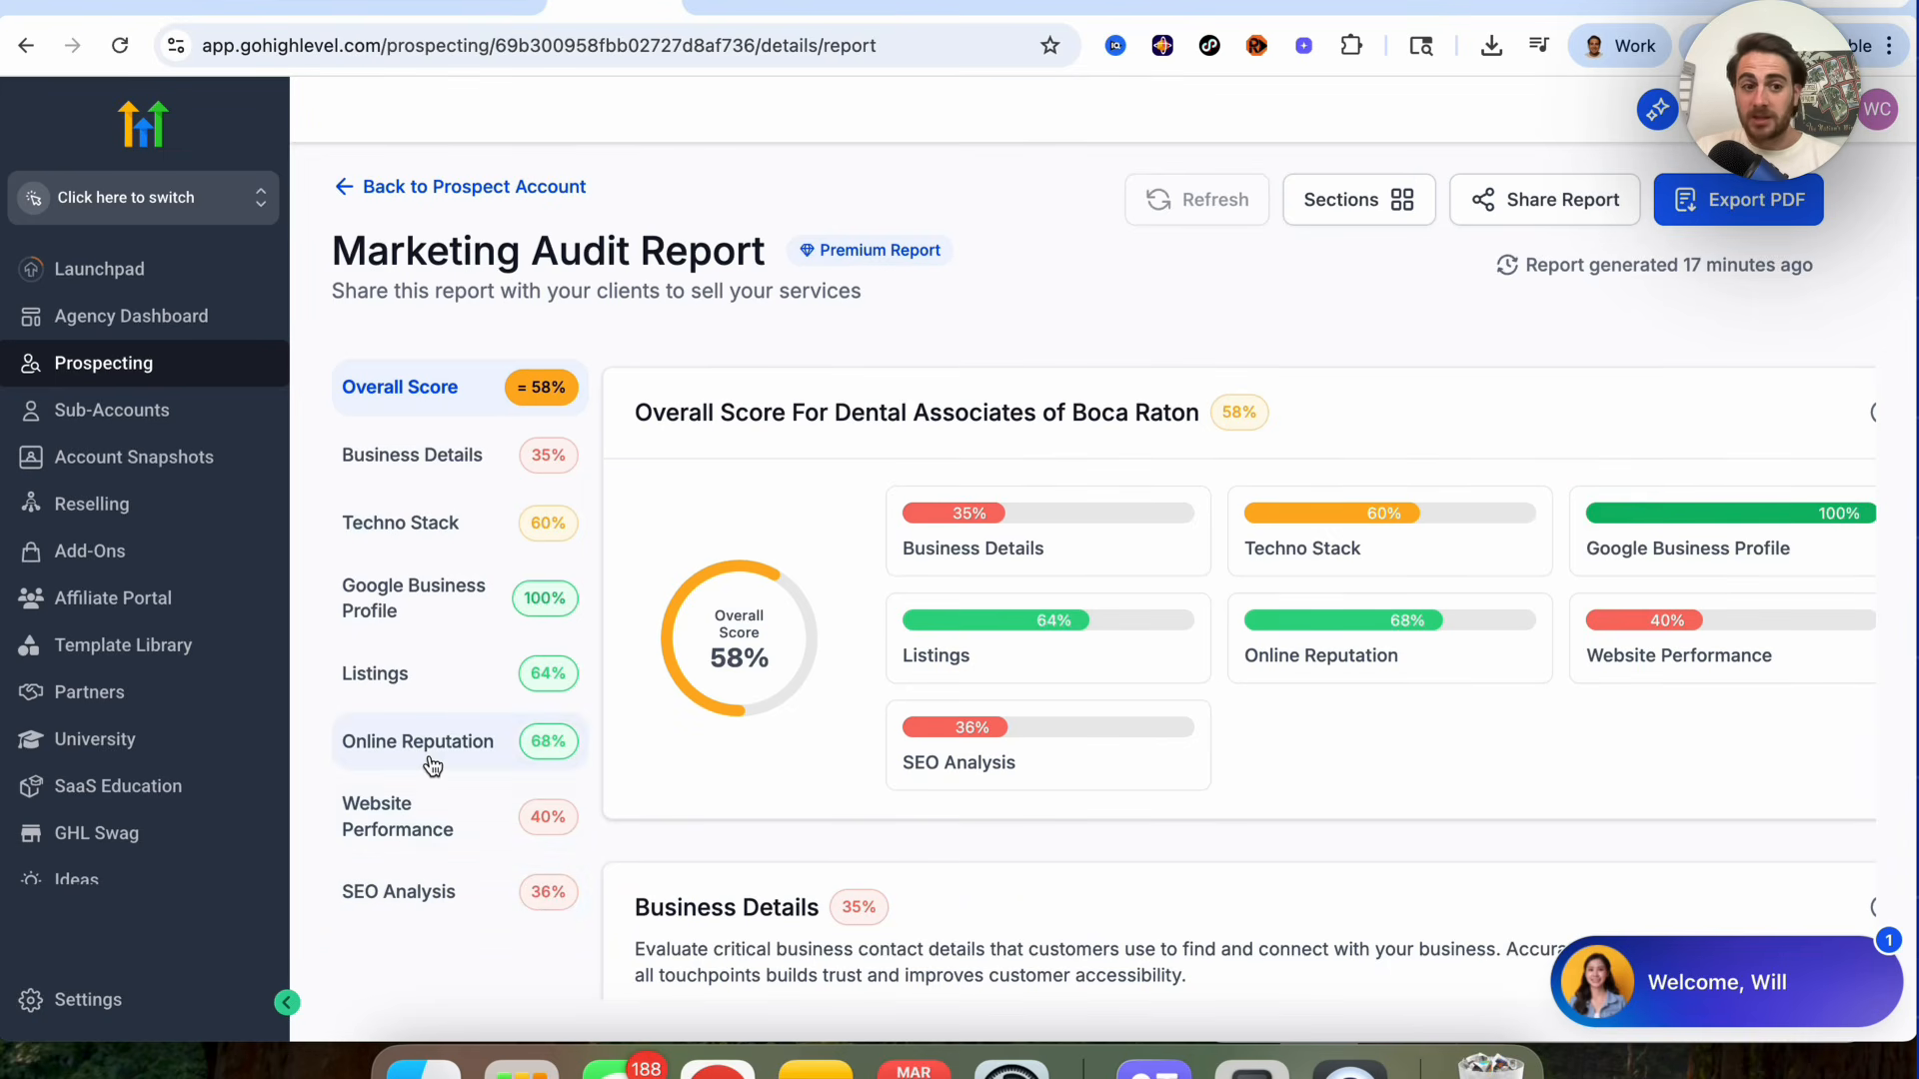
Step: Review the Techno Stack section of the Dental Associates of Boca Raton marketing audit report
{"action": "left_click", "coordinate": [439, 525]}
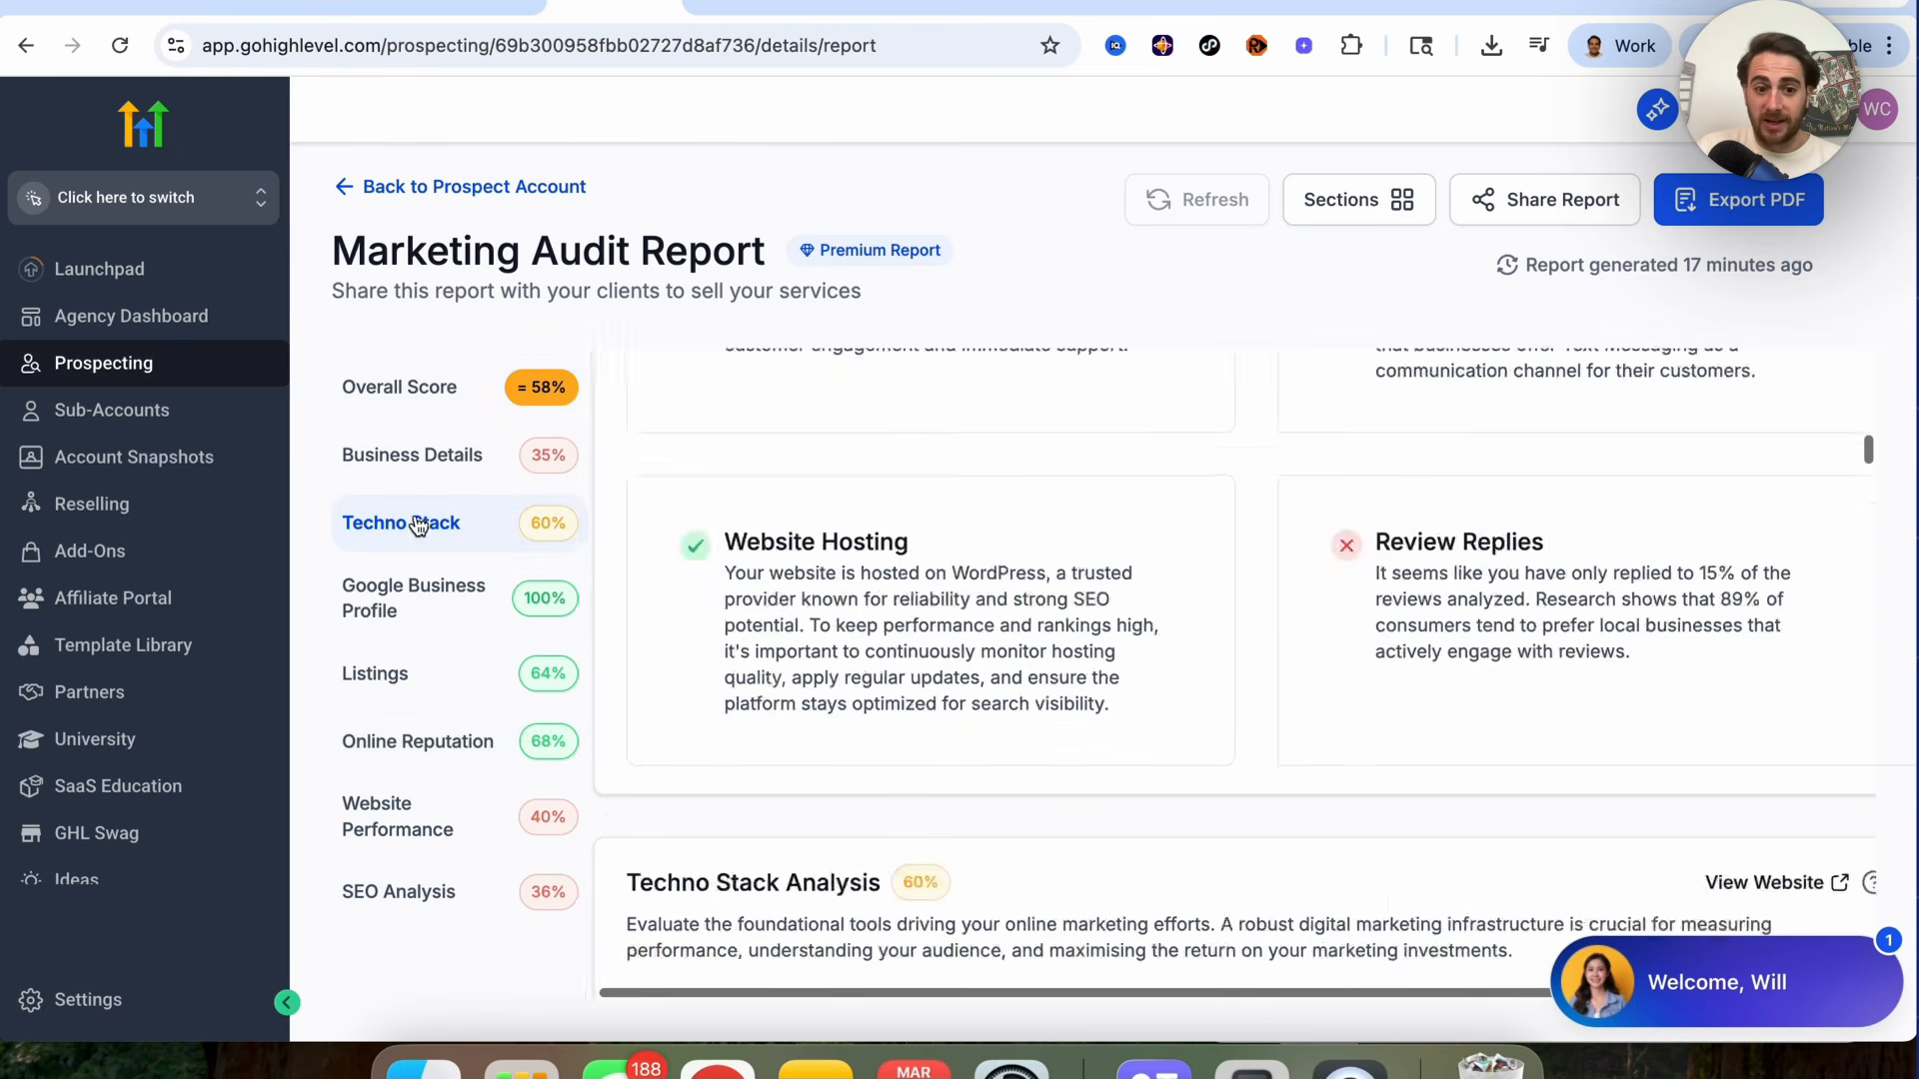
{"action": "scroll", "coordinate": [782, 696], "scroll_direction": "down", "scroll_amount": 2}
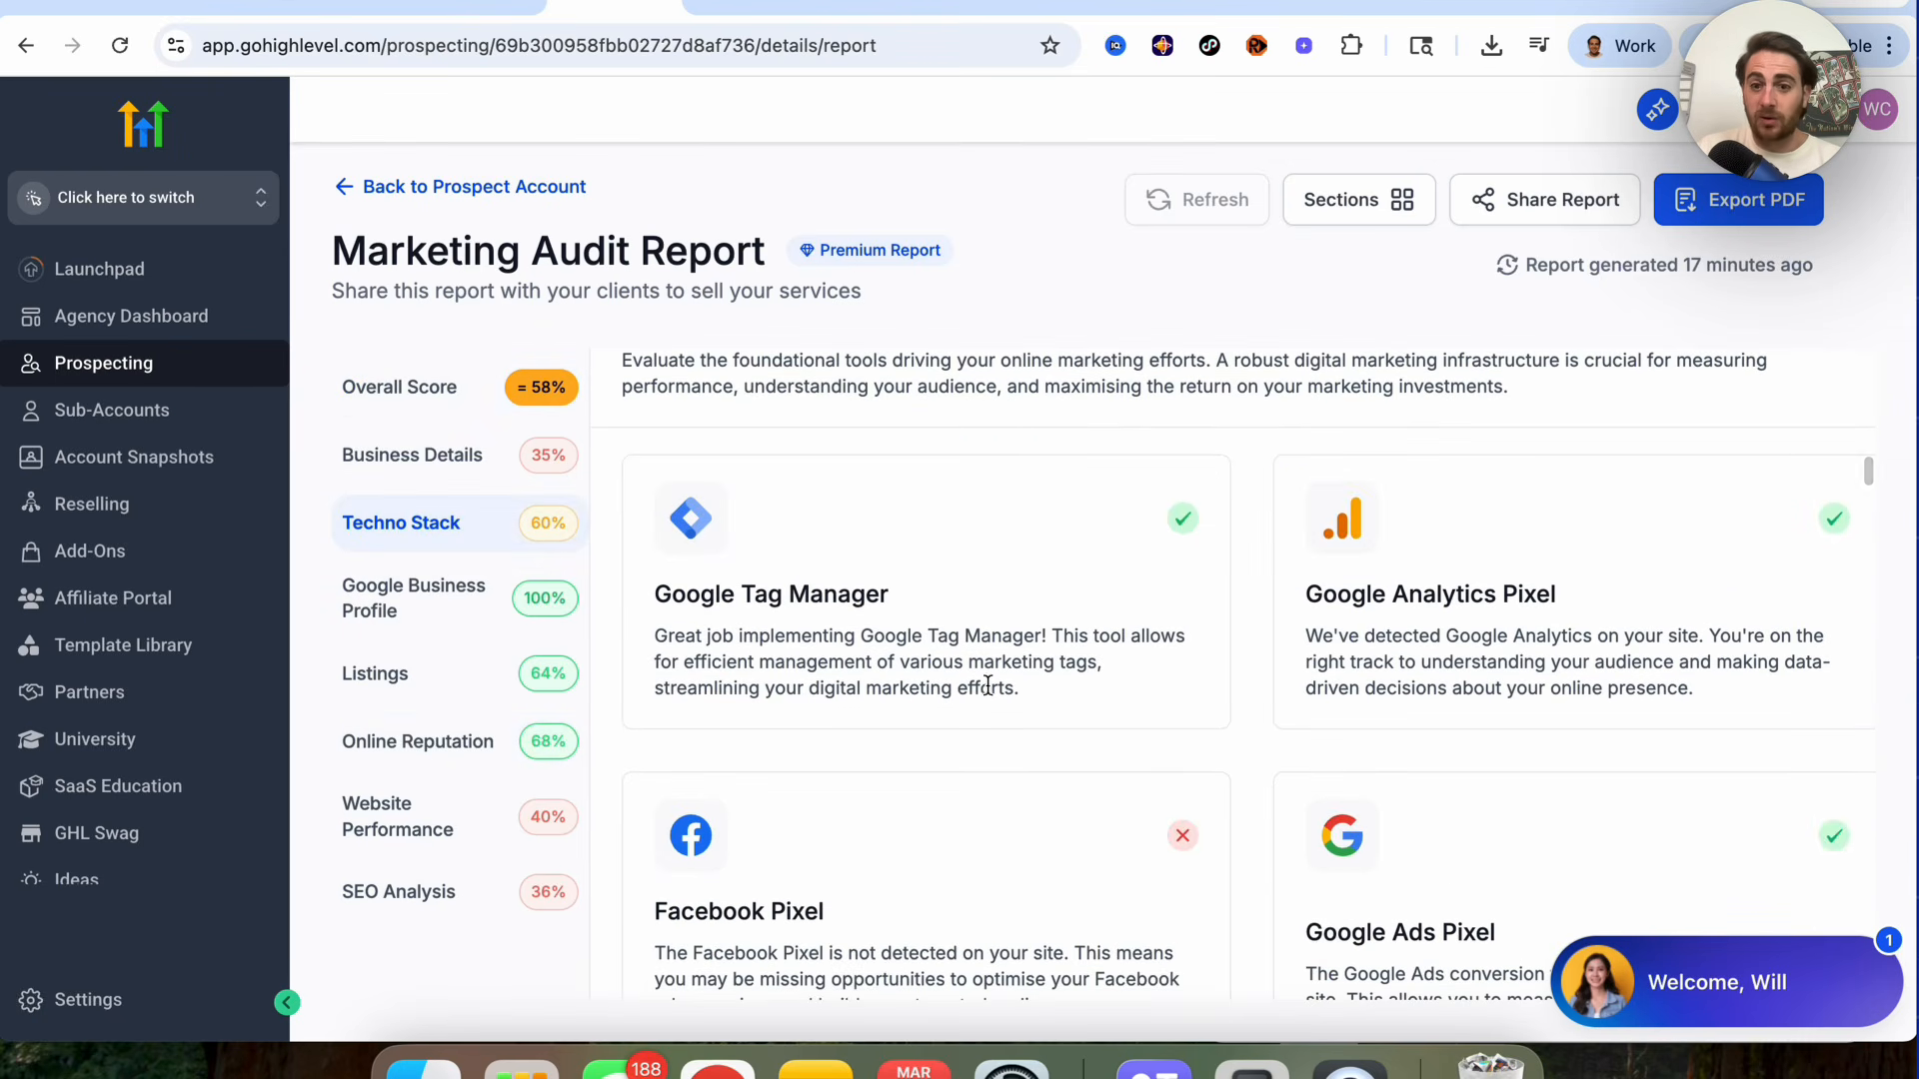
{"action": "left_click", "coordinate": [460, 6]}
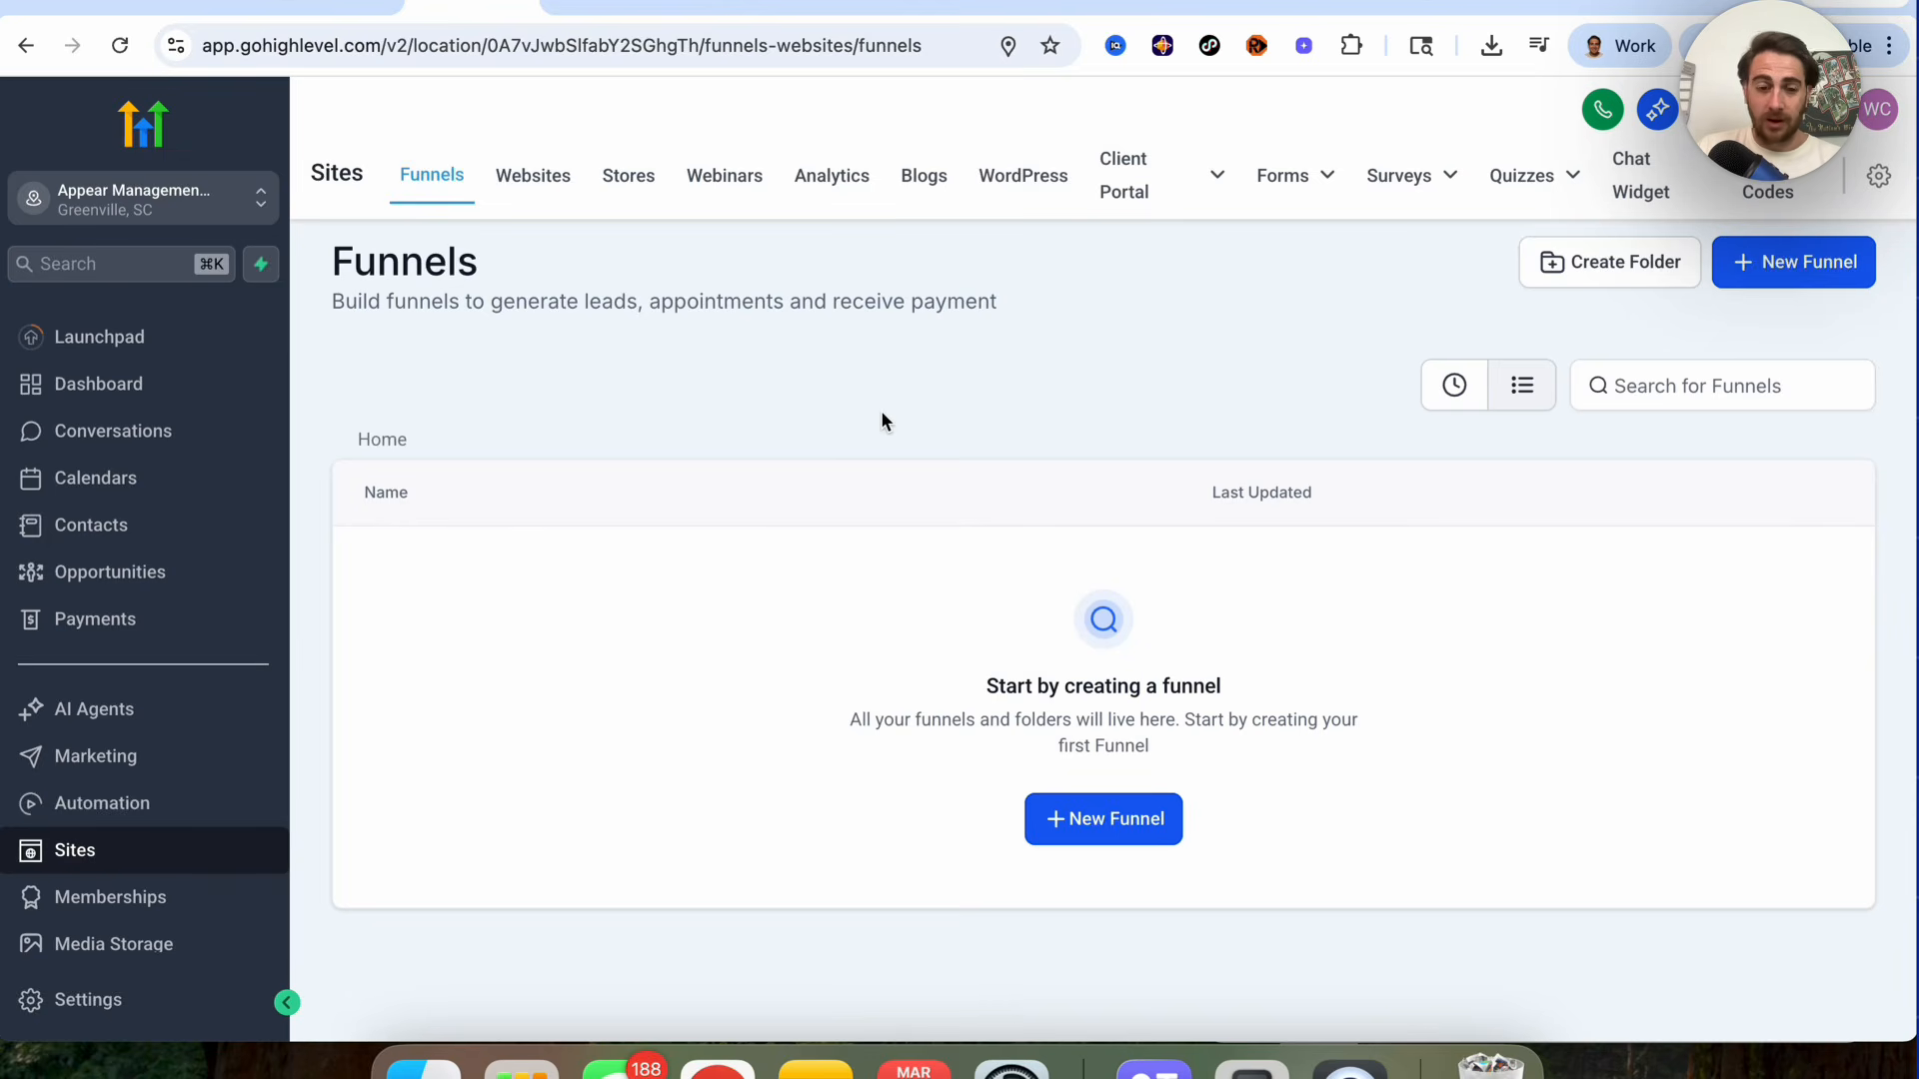
Step: Open the AI Agents templates and browse the Use Cases and Categories filters
{"action": "left_click", "coordinate": [236, 727]}
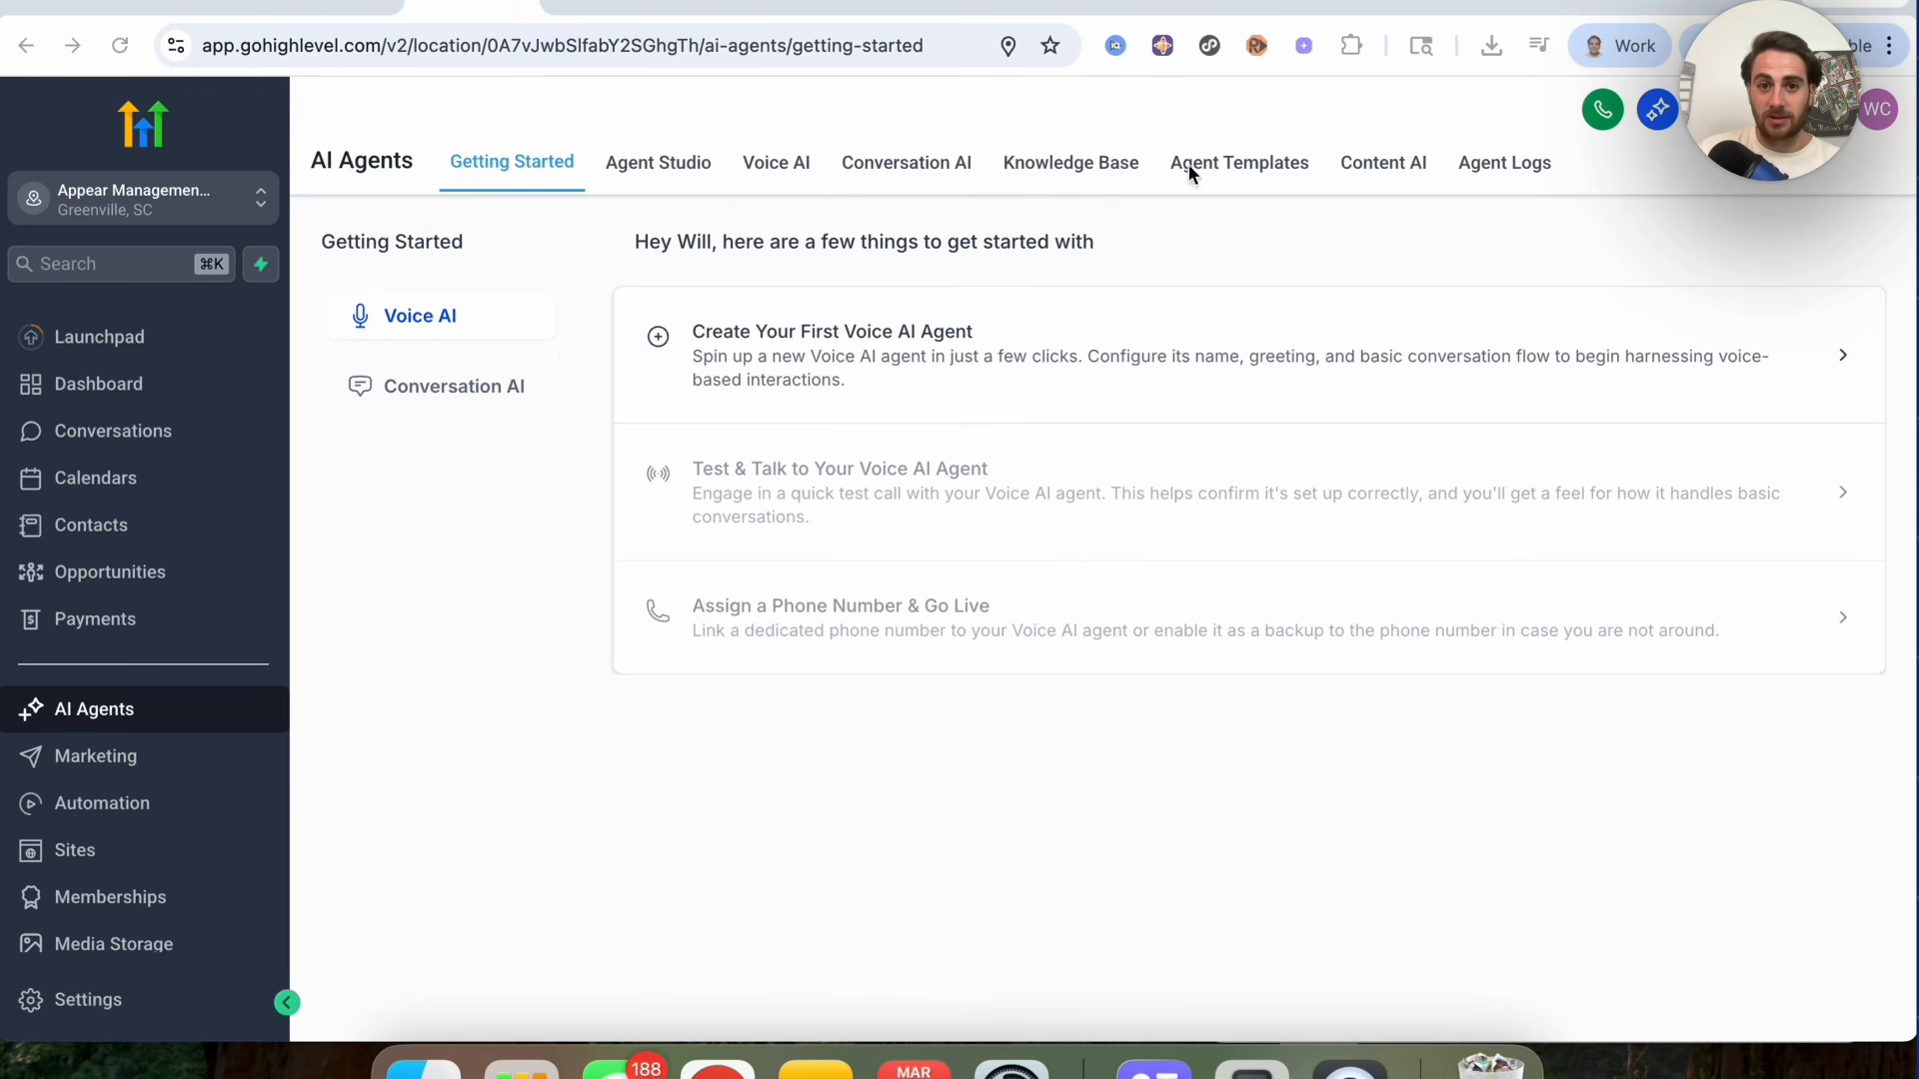
{"action": "left_click", "coordinate": [1229, 170]}
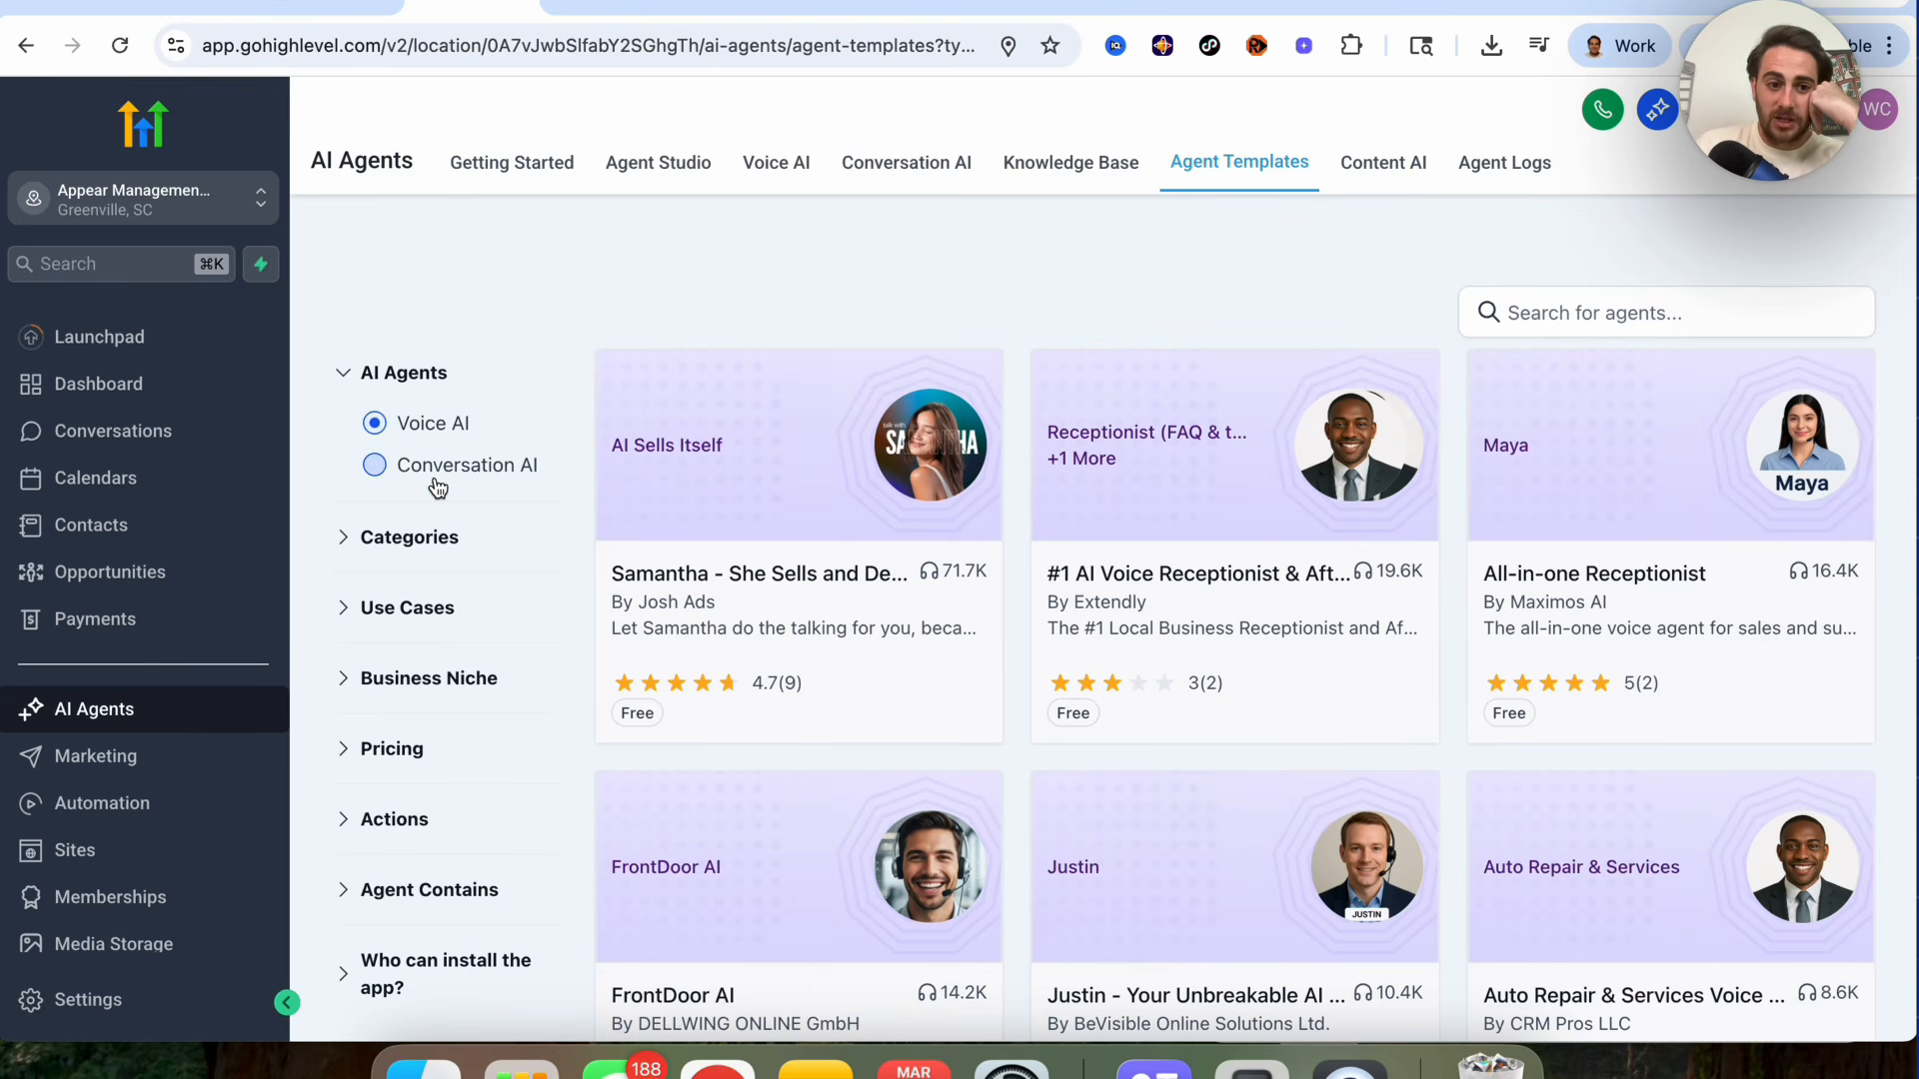
{"action": "left_click", "coordinate": [343, 604]}
{"action": "scroll", "coordinate": [340, 600], "scroll_direction": "down", "scroll_amount": 1}
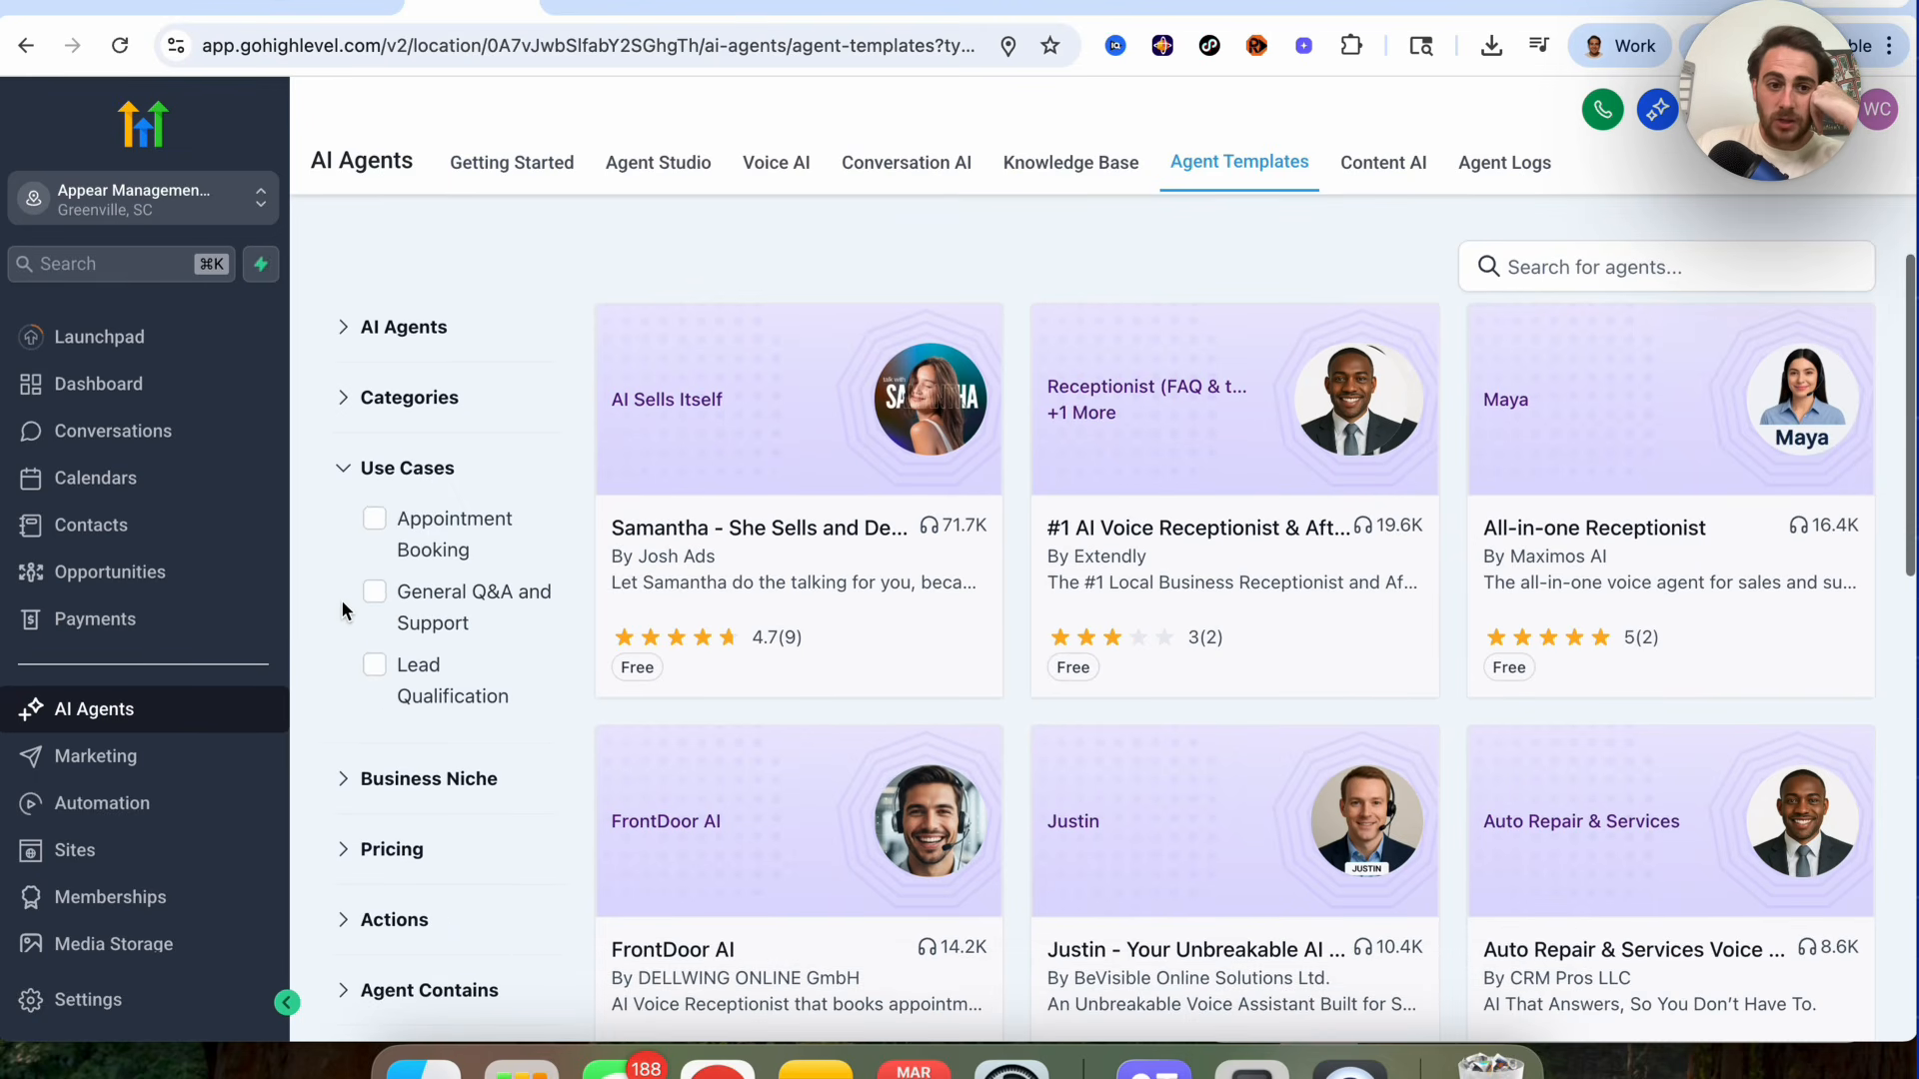
{"action": "left_click", "coordinate": [347, 420]}
{"action": "scroll", "coordinate": [381, 488], "scroll_direction": "down", "scroll_amount": 5}
{"action": "scroll", "coordinate": [385, 497], "scroll_direction": "down", "scroll_amount": 3}
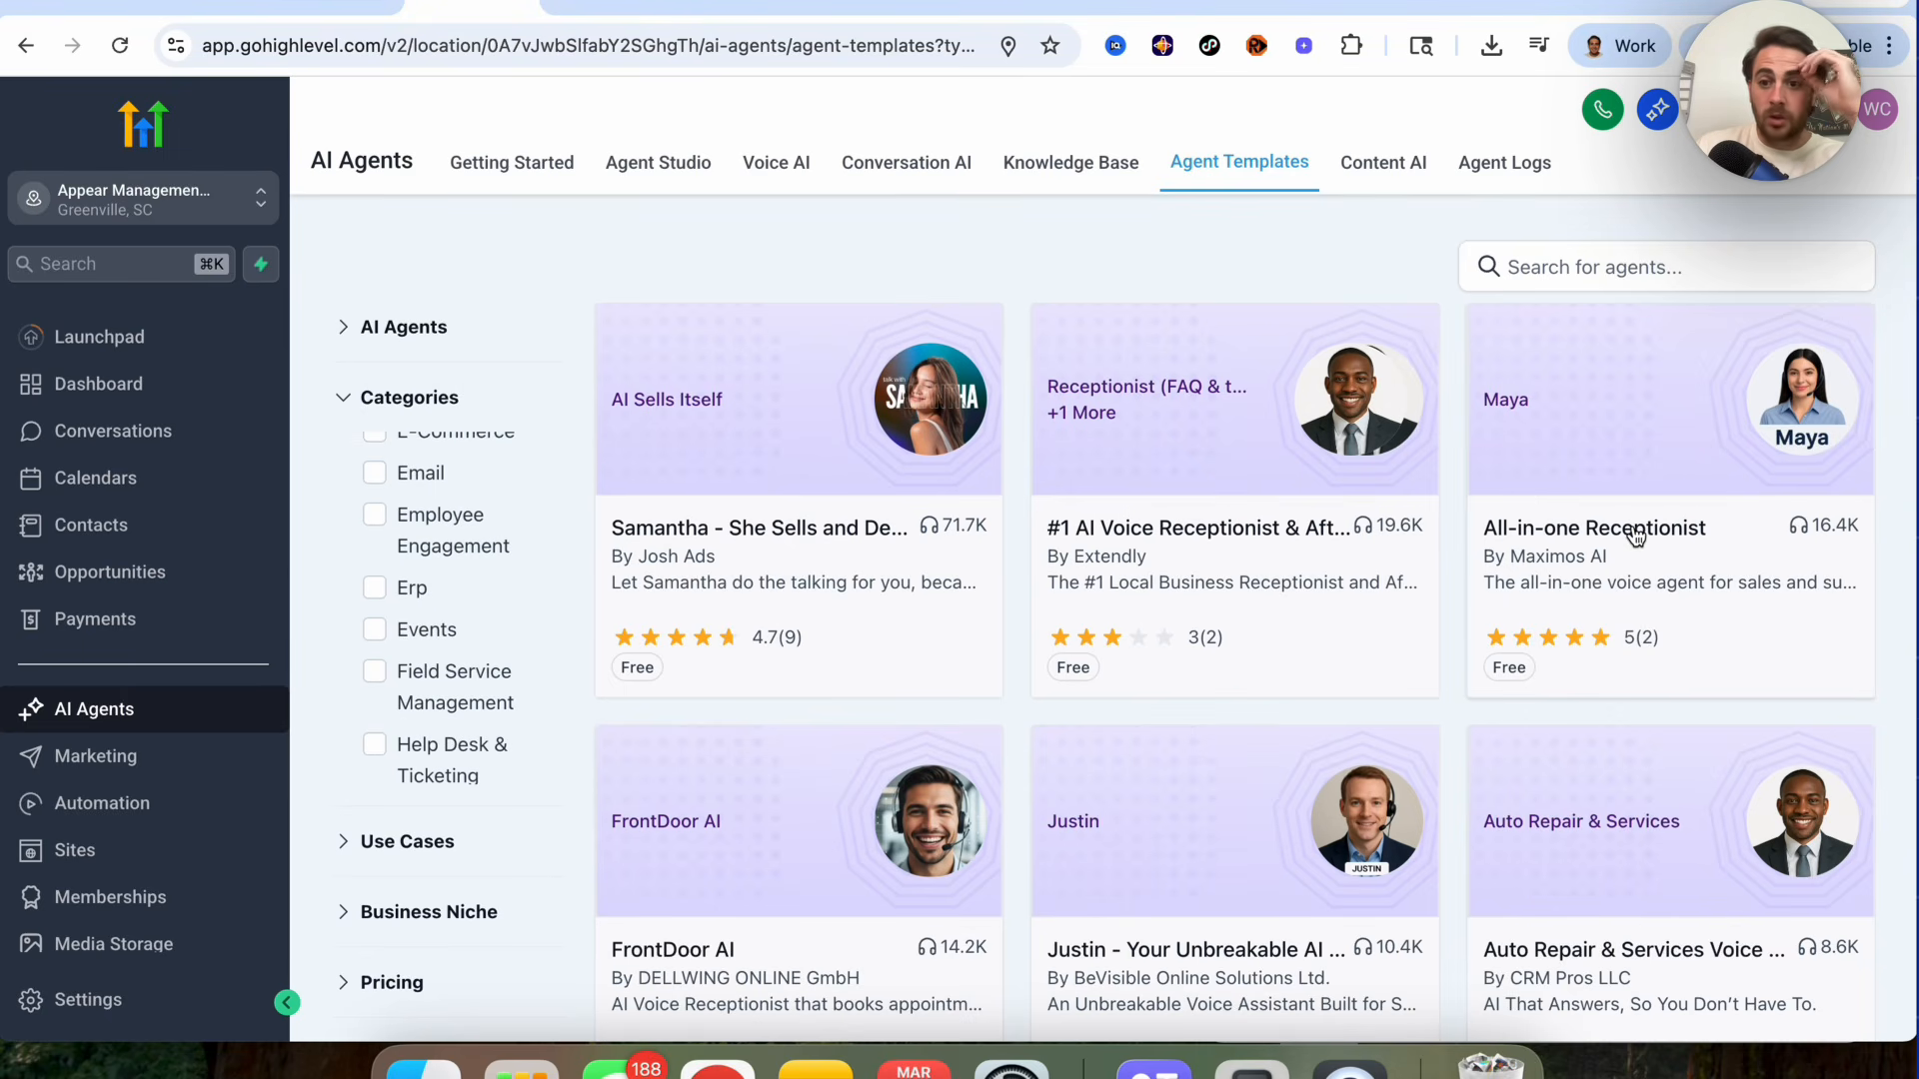
{"action": "scroll", "coordinate": [1635, 537], "scroll_direction": "down", "scroll_amount": 1}
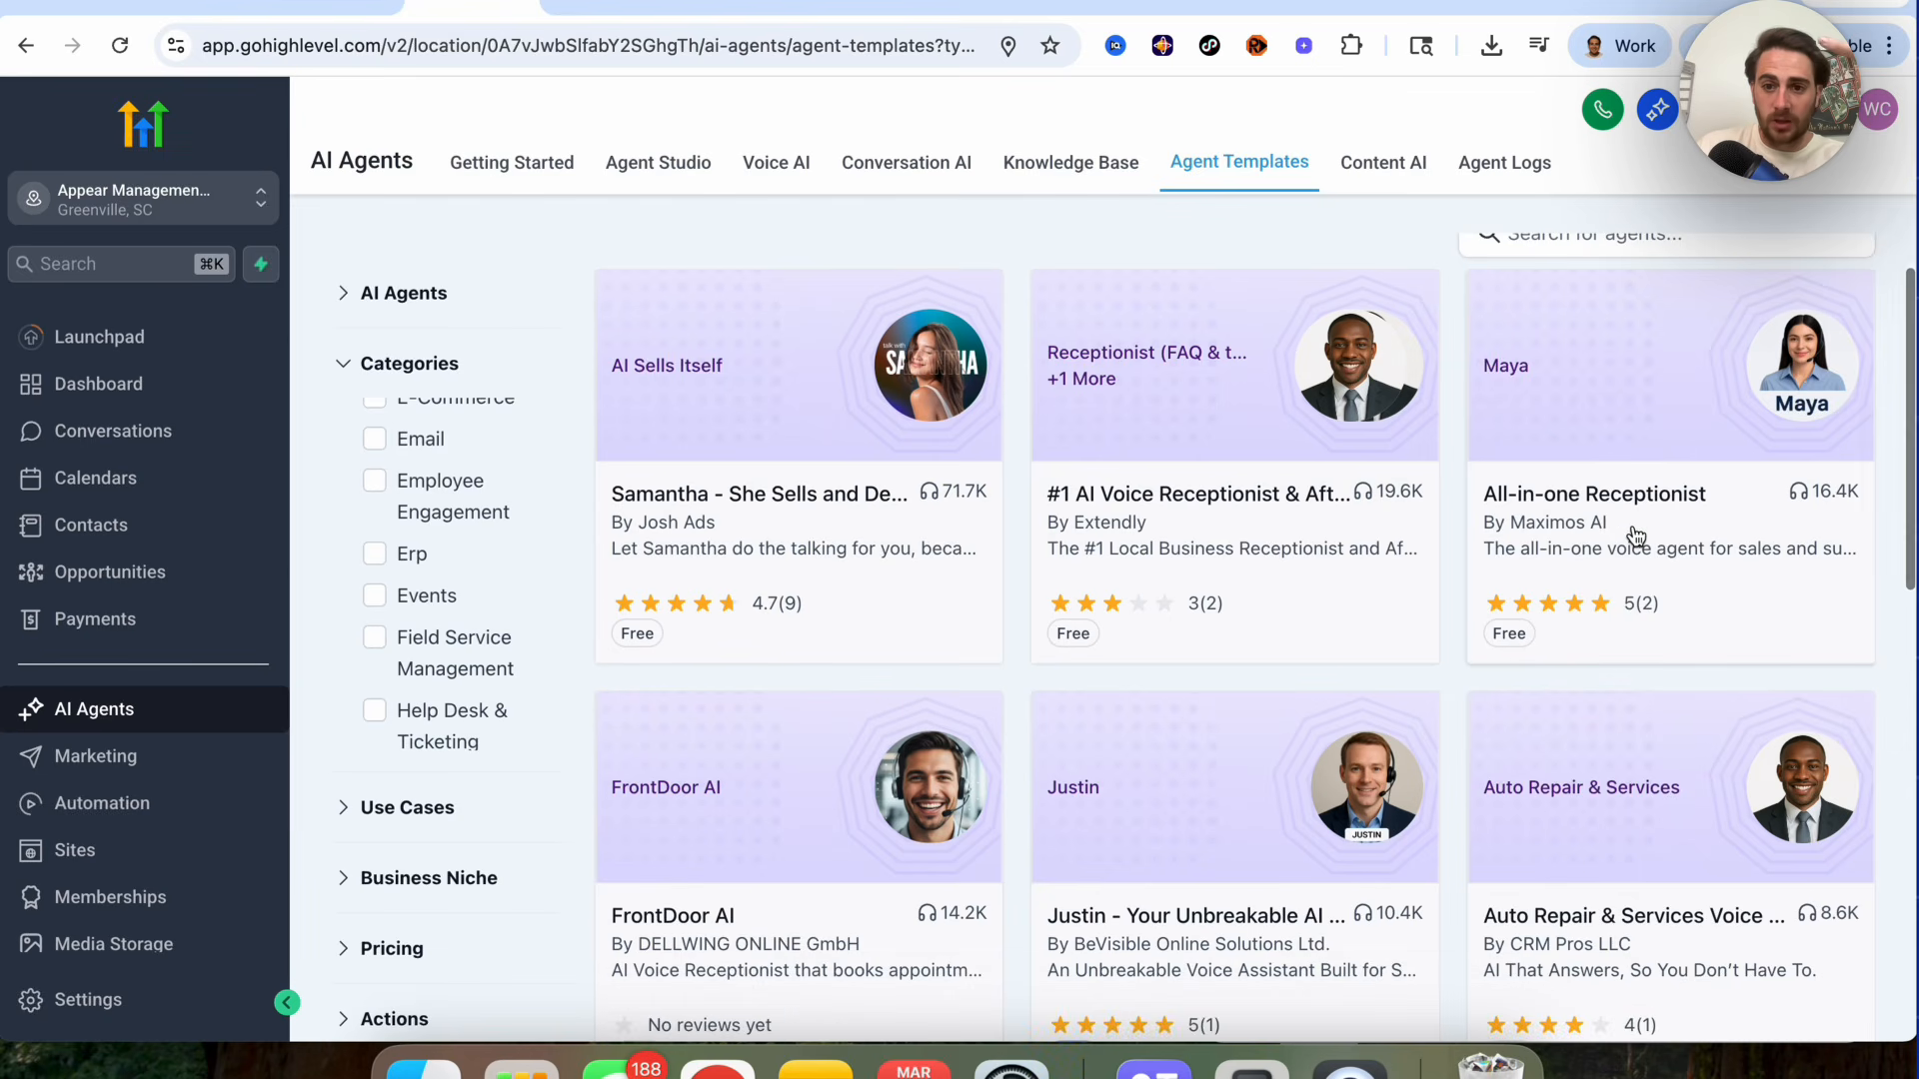
{"action": "scroll", "coordinate": [1635, 537], "scroll_direction": "down", "scroll_amount": 3}
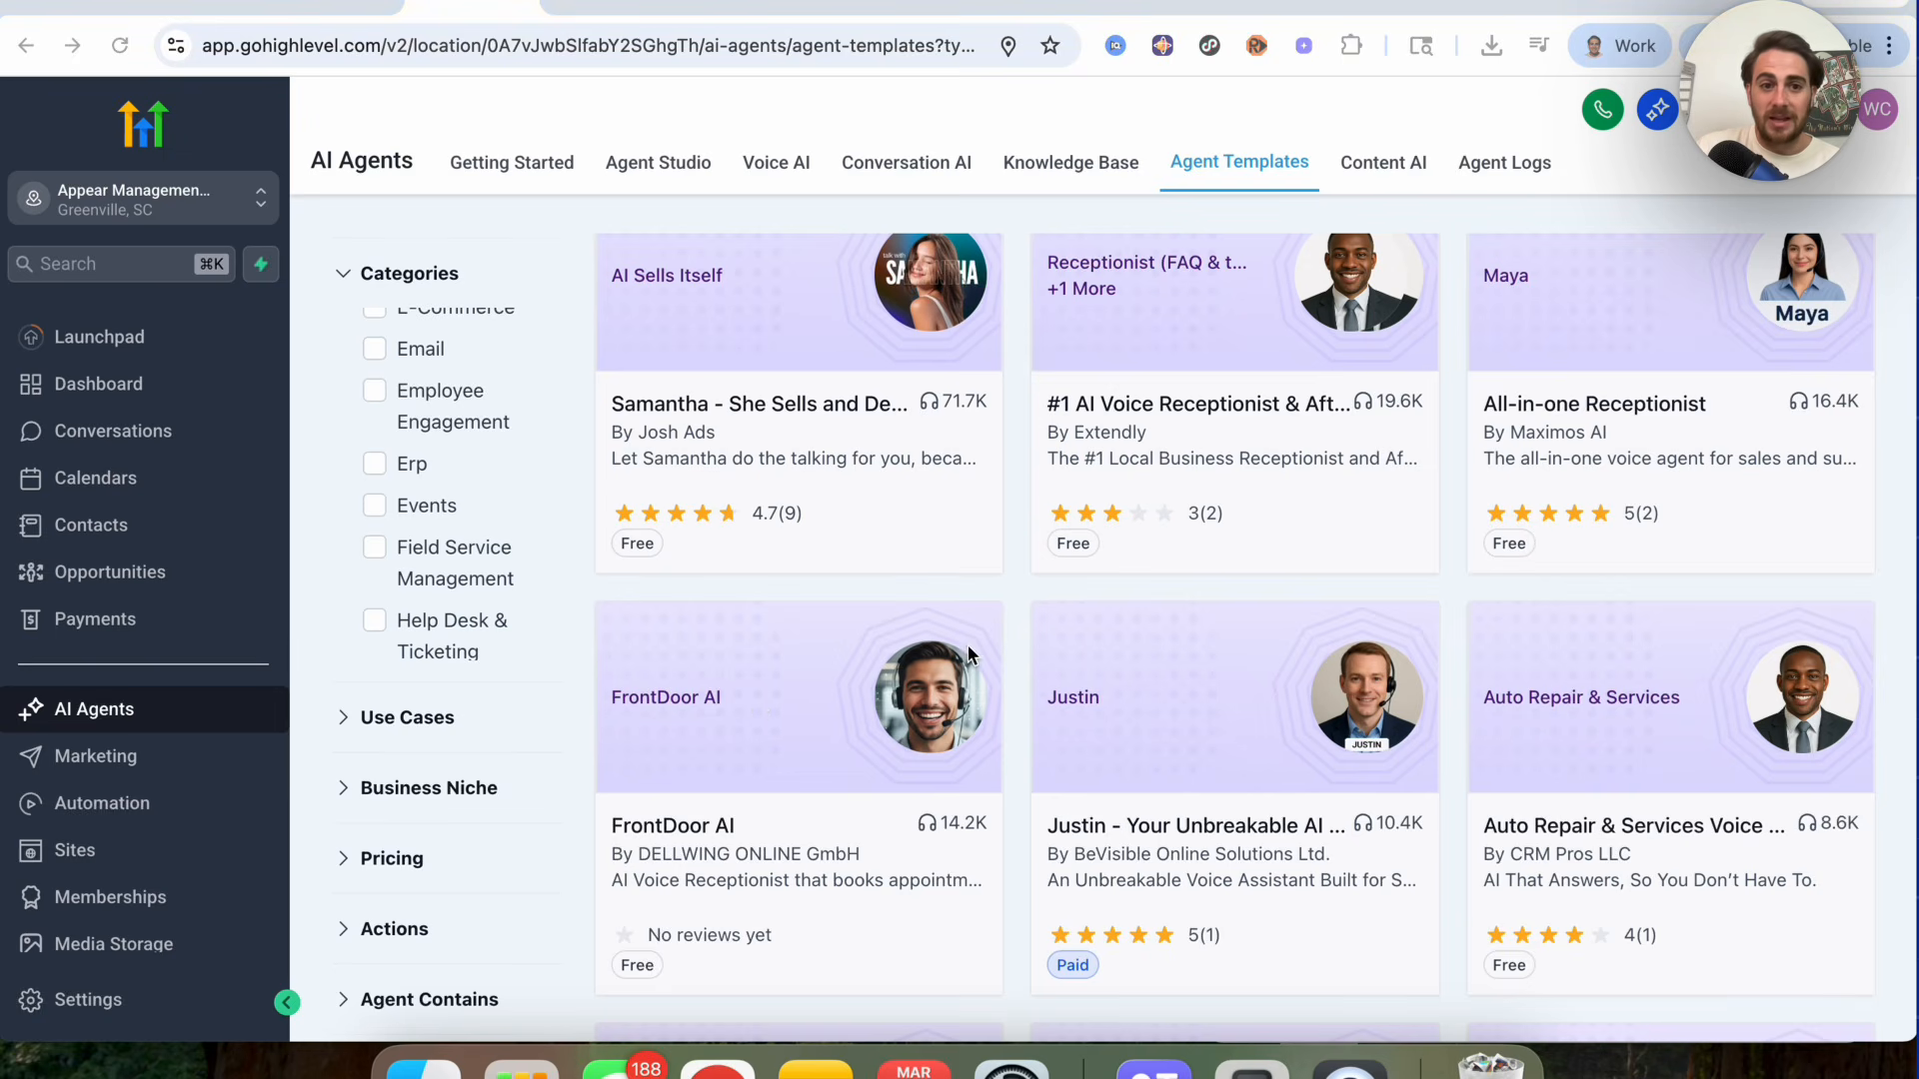
{"action": "scroll", "coordinate": [967, 652], "scroll_direction": "up", "scroll_amount": 5}
{"action": "scroll", "coordinate": [967, 648], "scroll_direction": "down", "scroll_amount": 1}
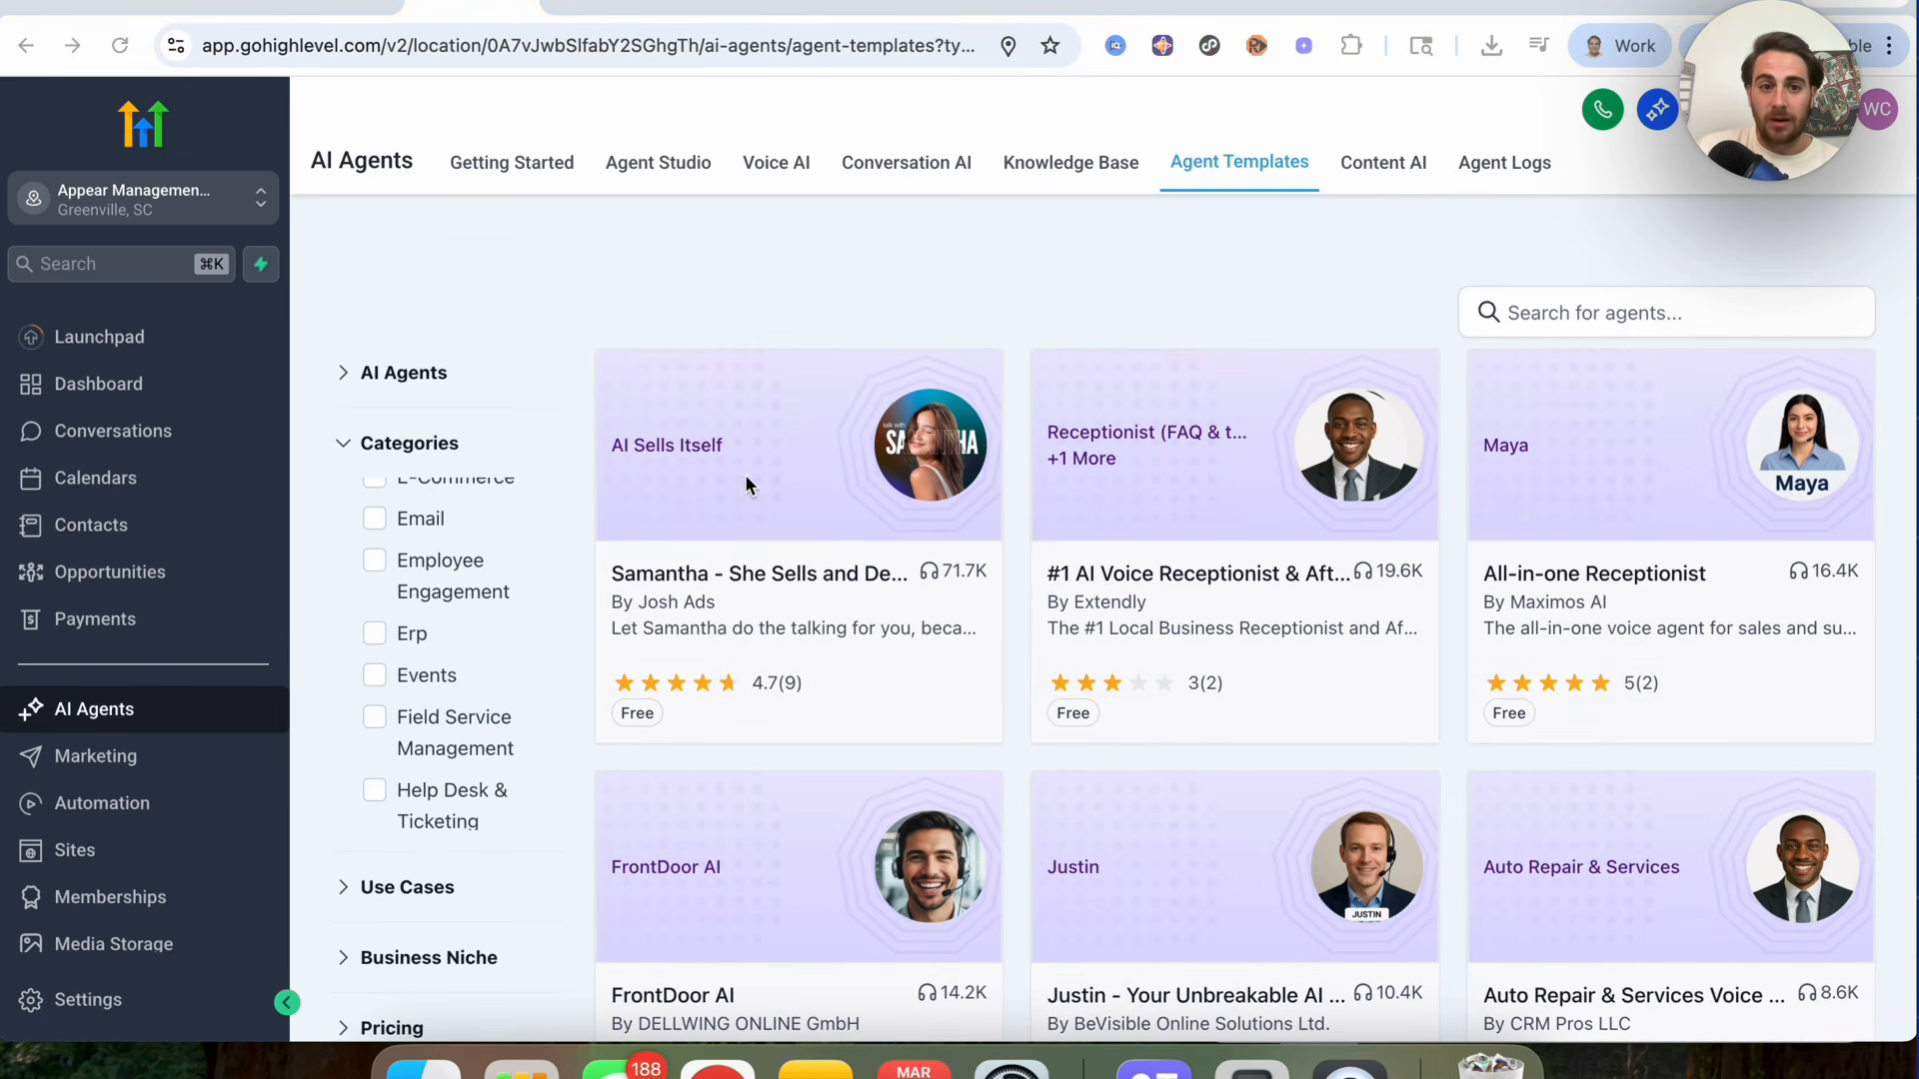
{"action": "left_click", "coordinate": [410, 374]}
{"action": "left_click", "coordinate": [447, 483]}
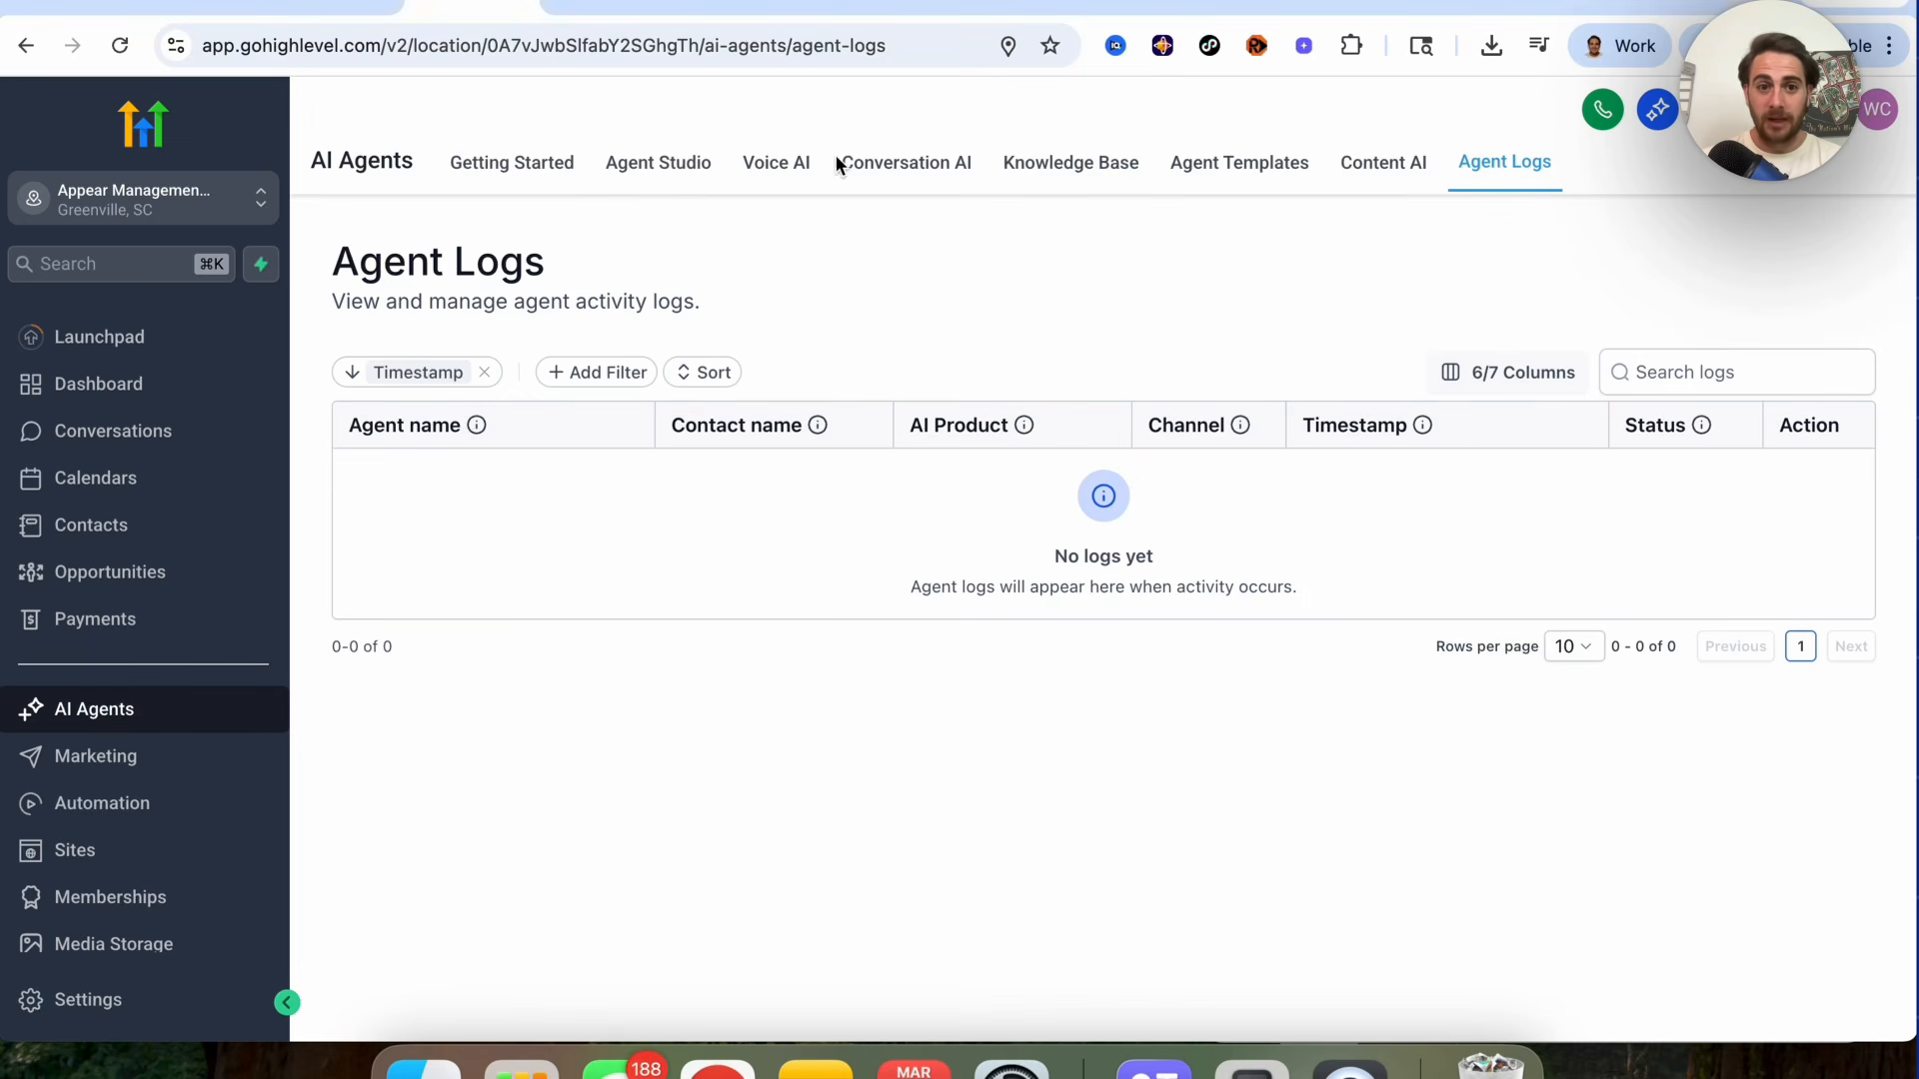
Step: Open Agent Studio and start creating a new agent from scratch
{"action": "left_click", "coordinate": [775, 168]}
{"action": "left_click", "coordinate": [664, 180]}
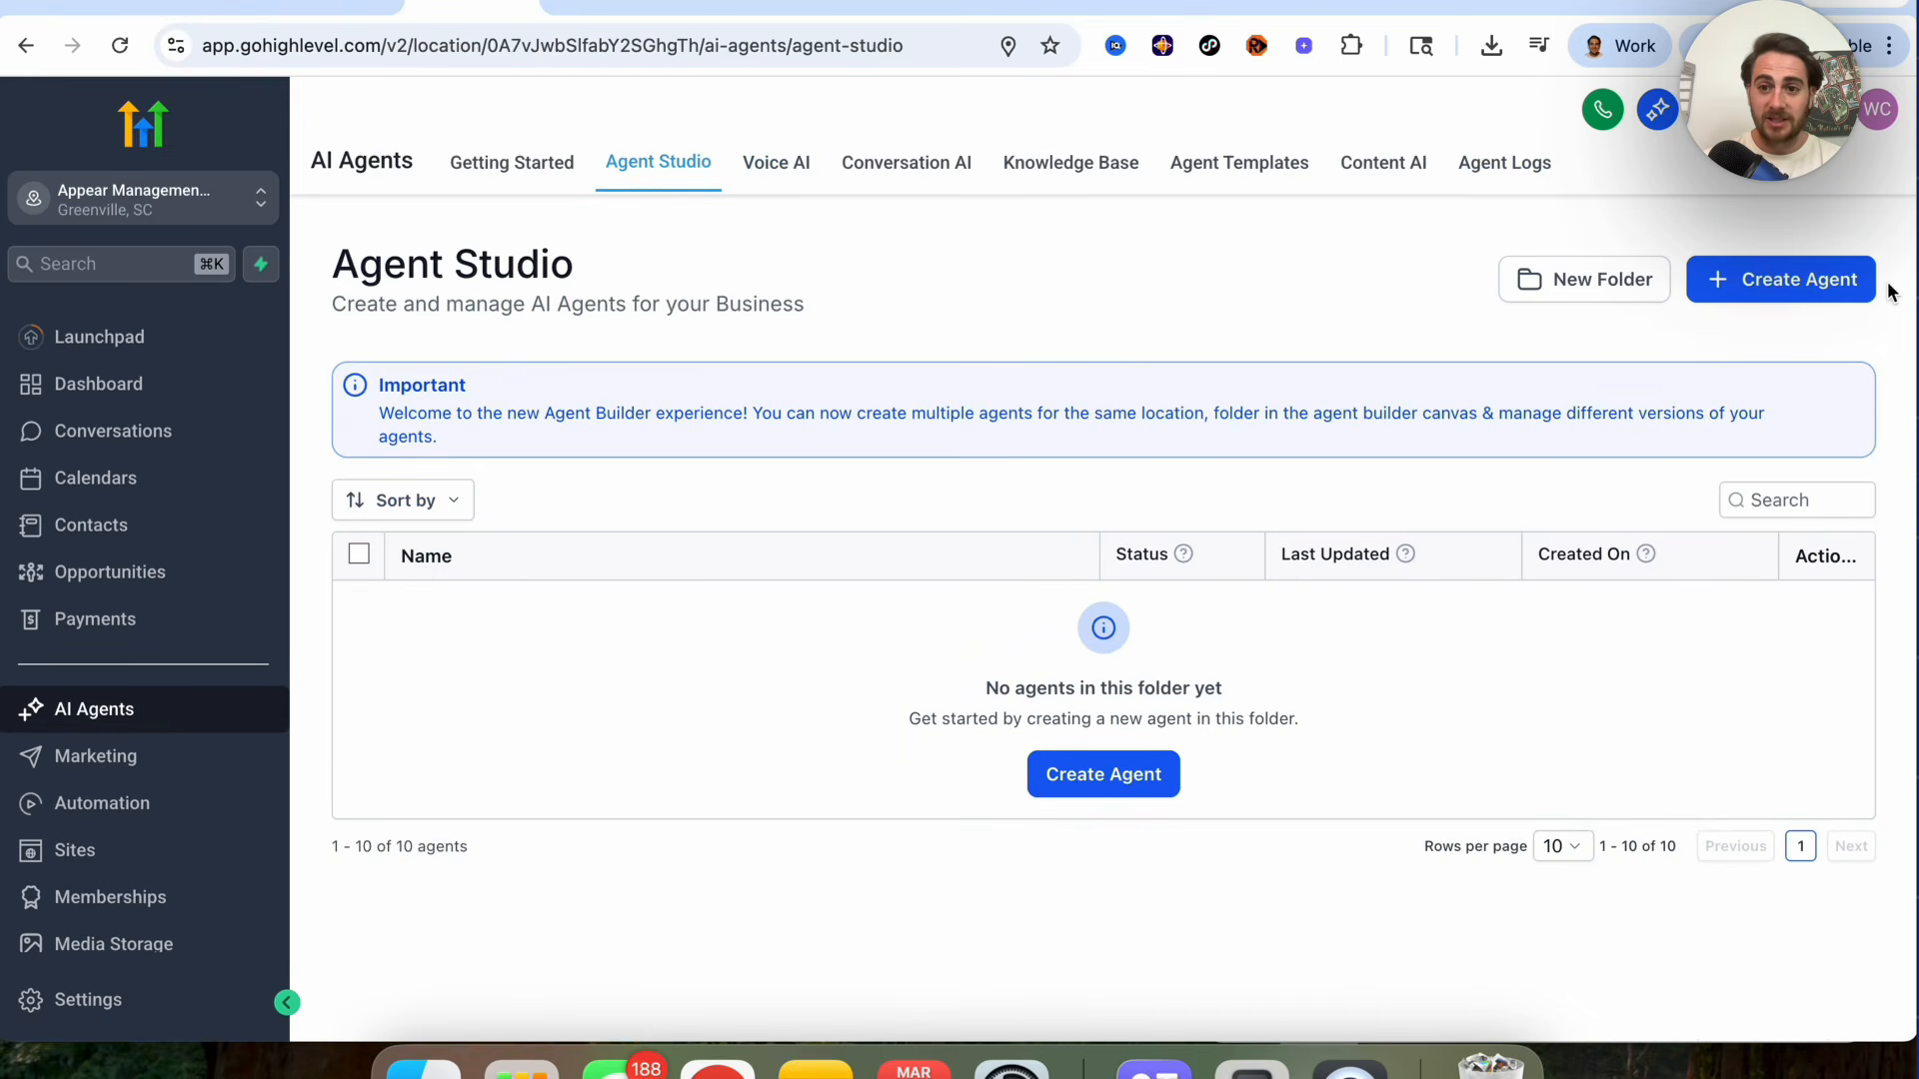
{"action": "left_click", "coordinate": [1799, 284]}
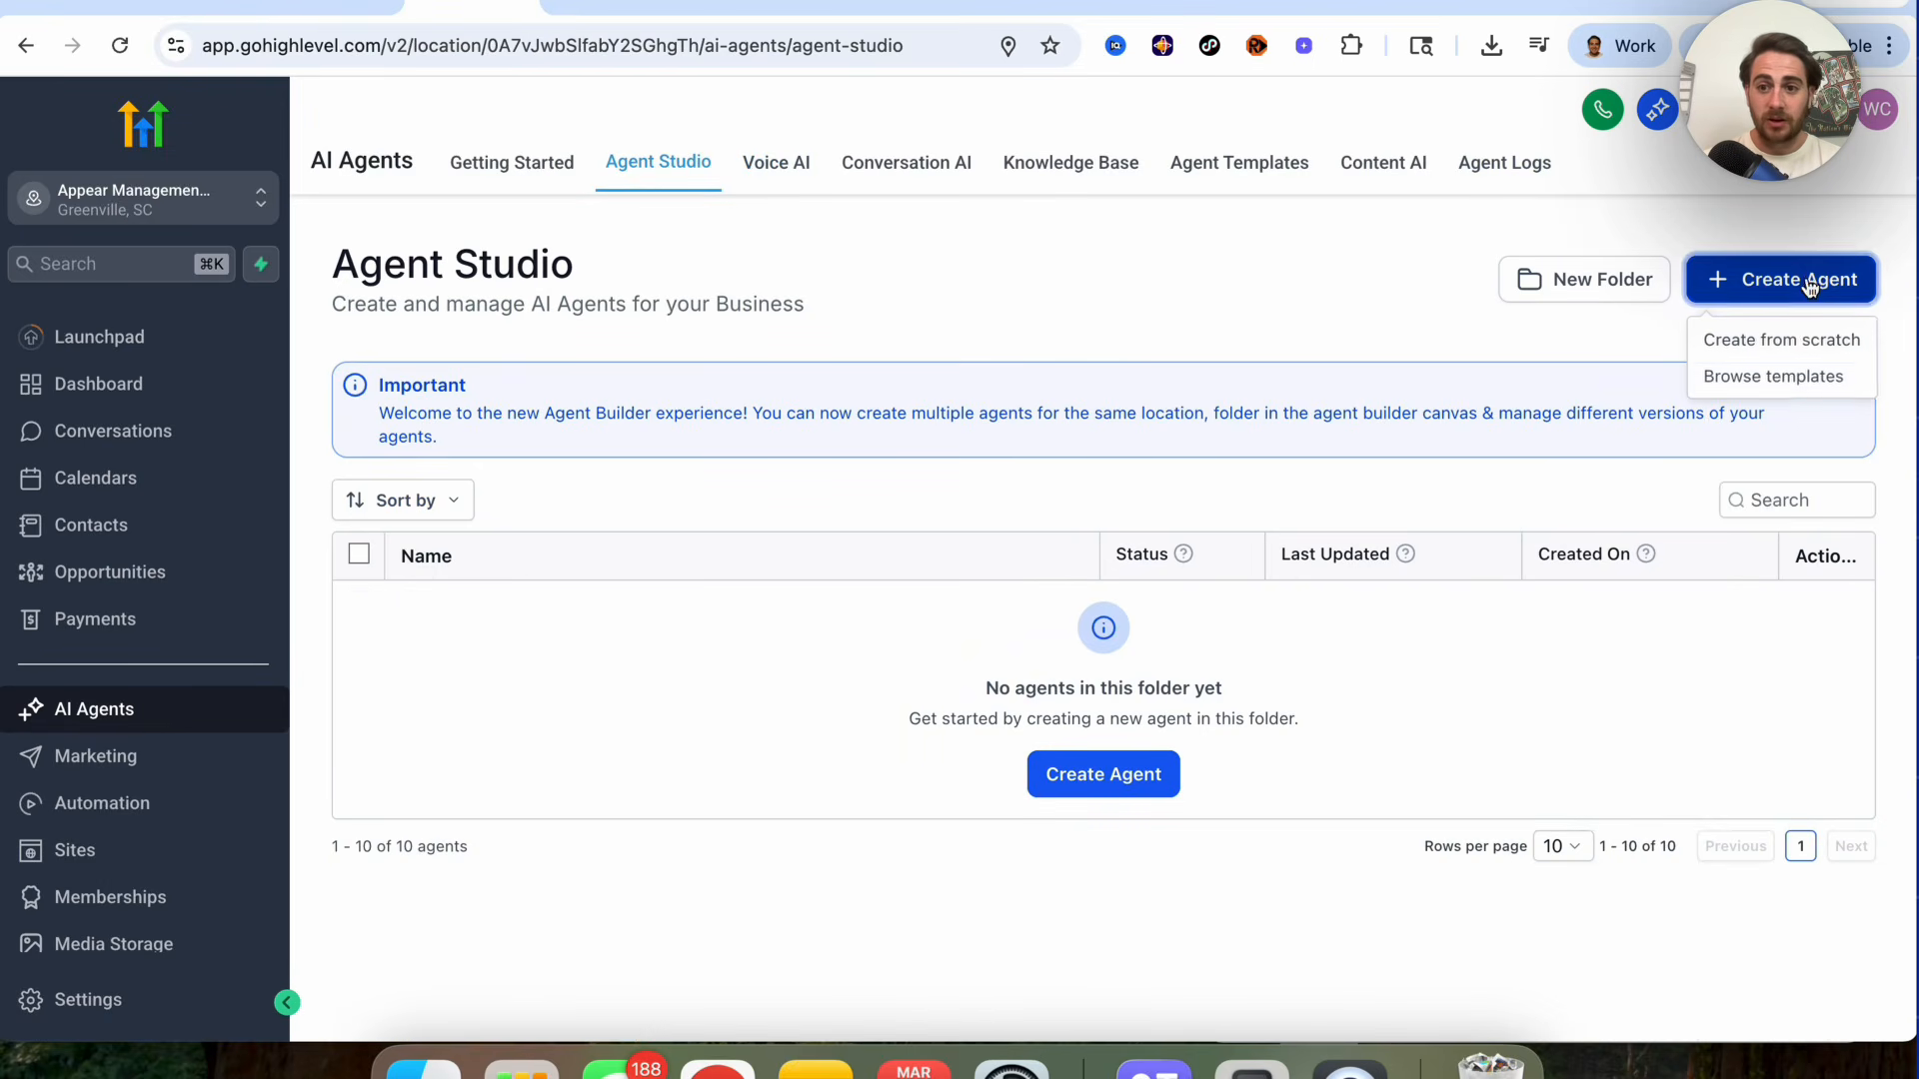
{"action": "left_click", "coordinate": [1796, 344]}
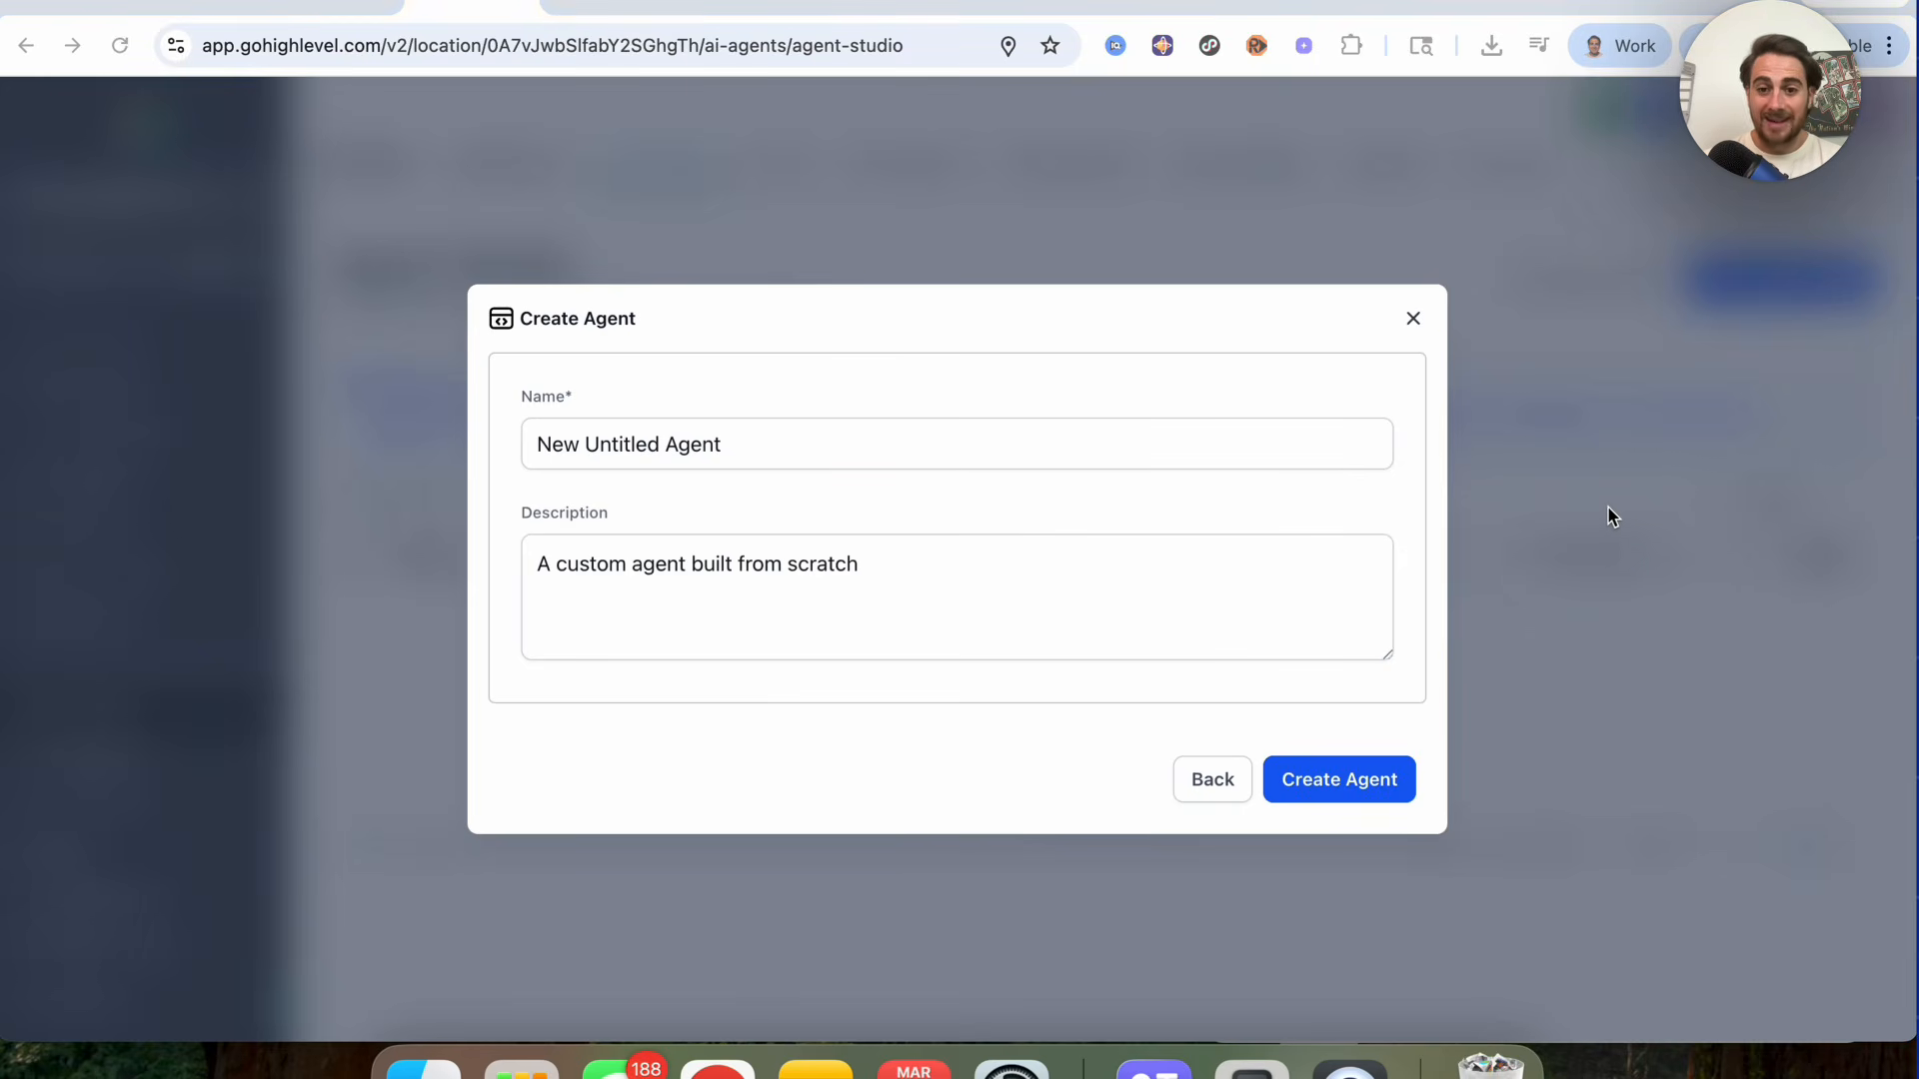